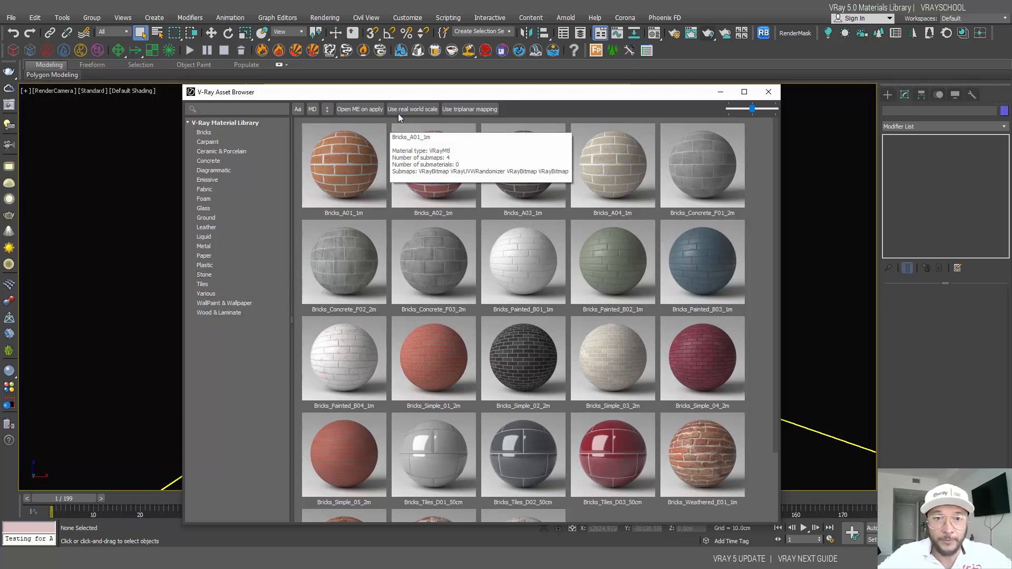
drag(407, 98, 418, 70)
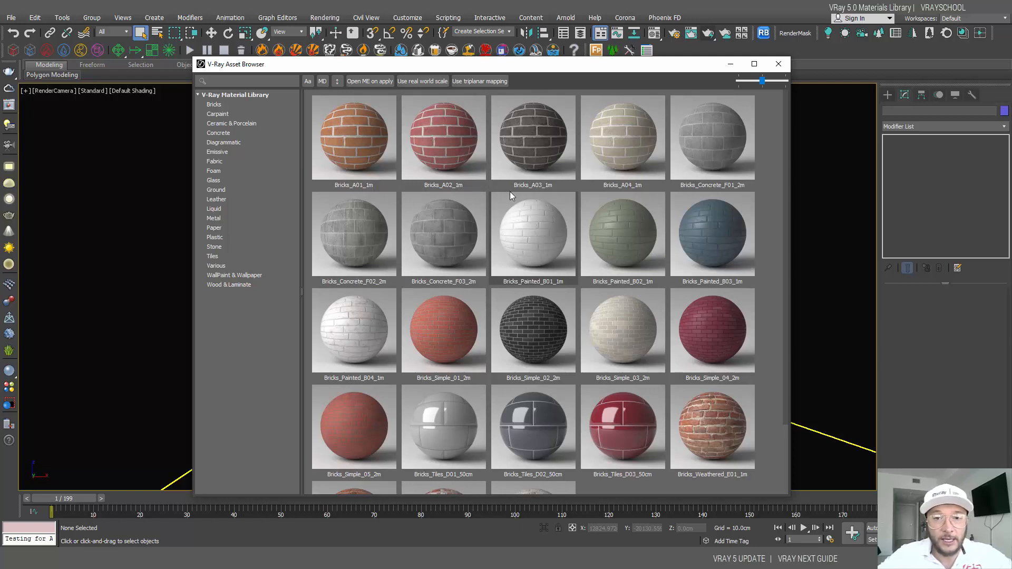
mouse_move(510, 194)
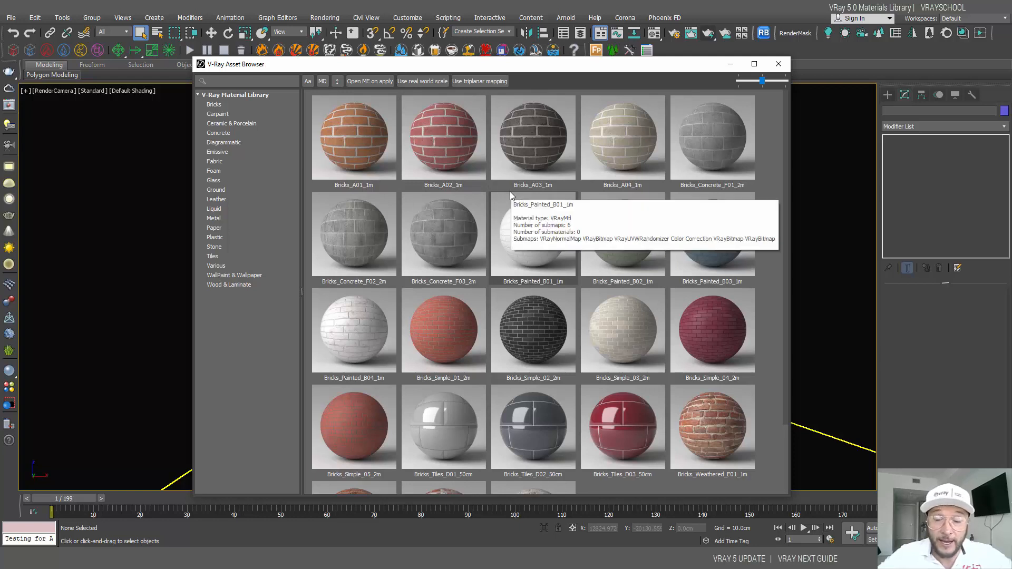
scroll(510, 195, down, 2)
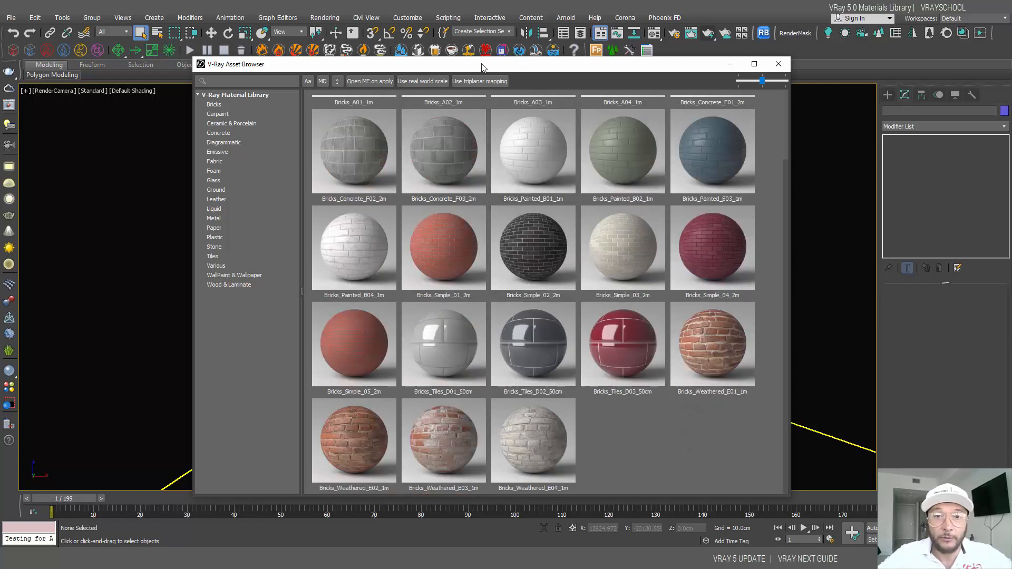
drag(420, 69, 773, 87)
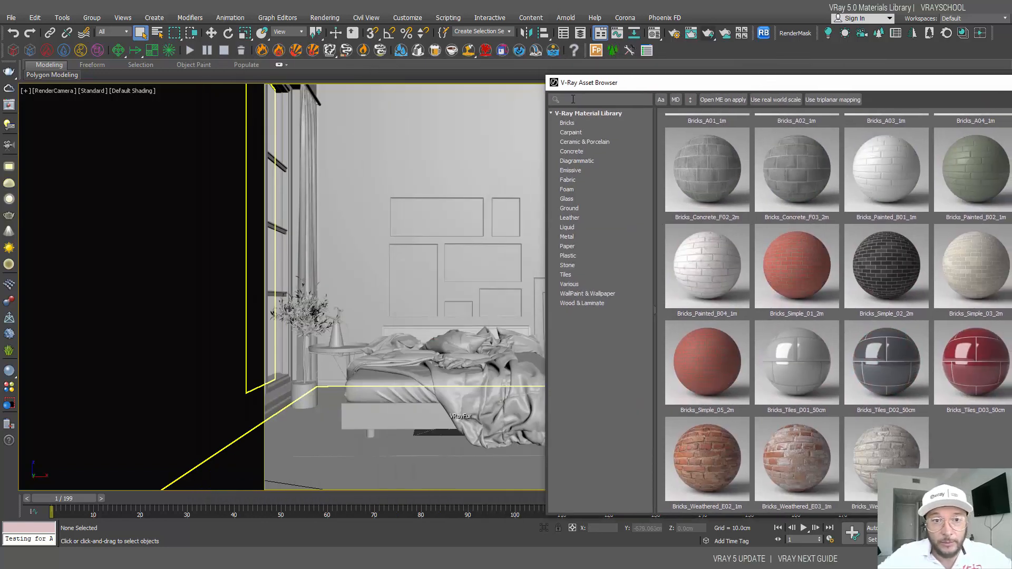
drag(680, 84, 325, 59)
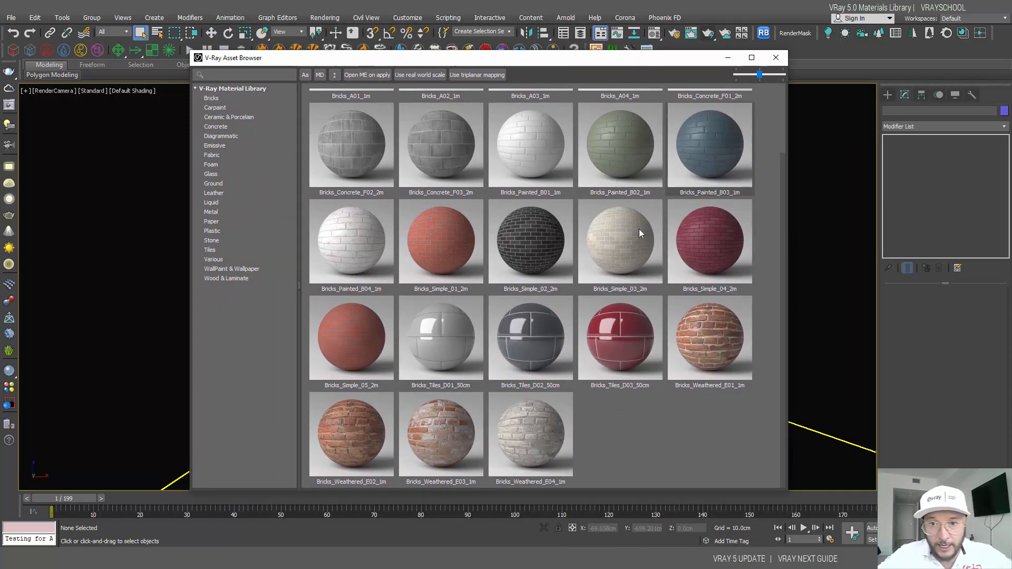
Step: Open the Material Editor beside the Asset Browser and look through the HDR maps in its sample slots up to HDR_D
drag(513, 61, 631, 222)
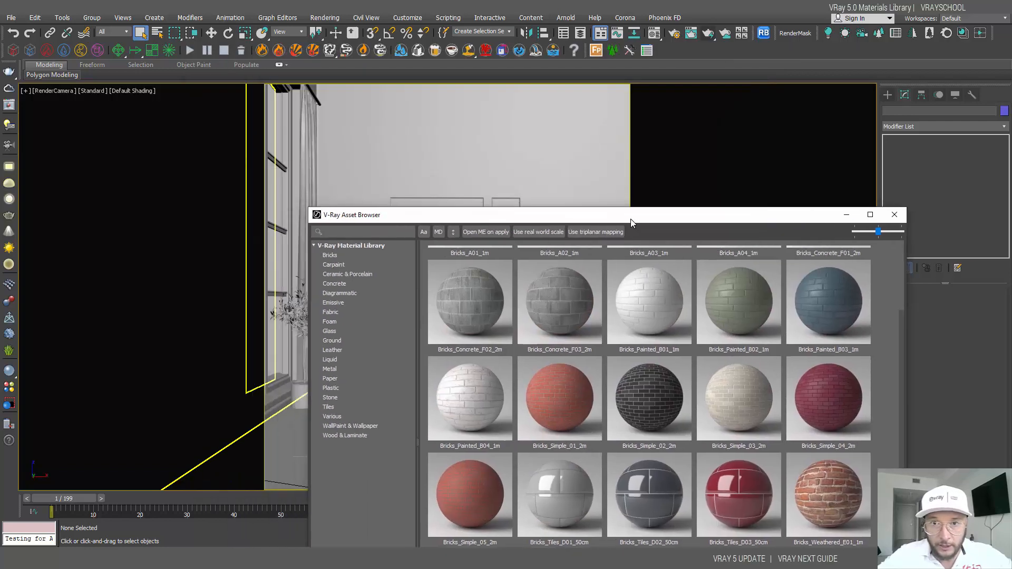
click(654, 32)
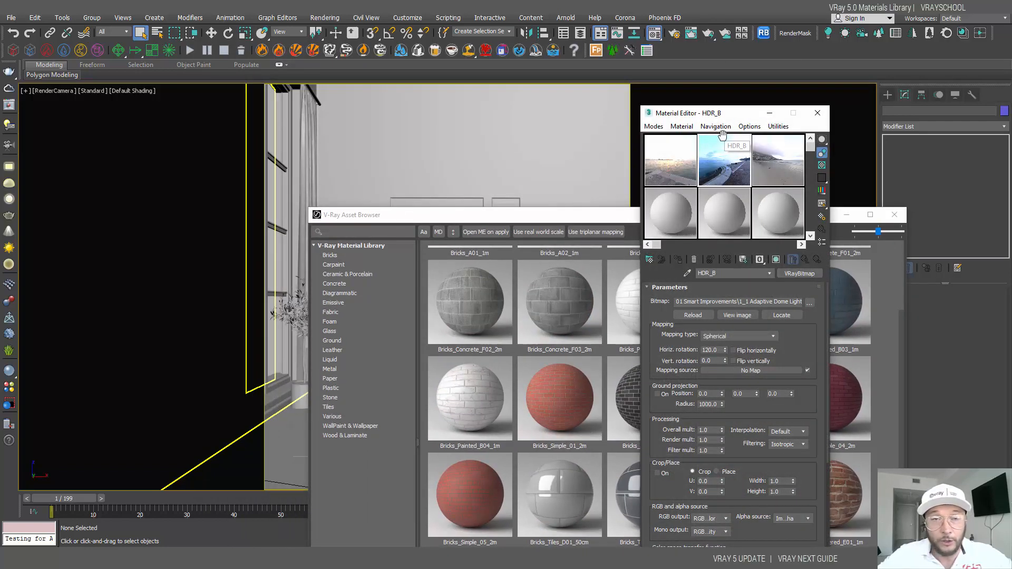
drag(693, 115, 595, 96)
click(578, 144)
click(630, 146)
click(675, 150)
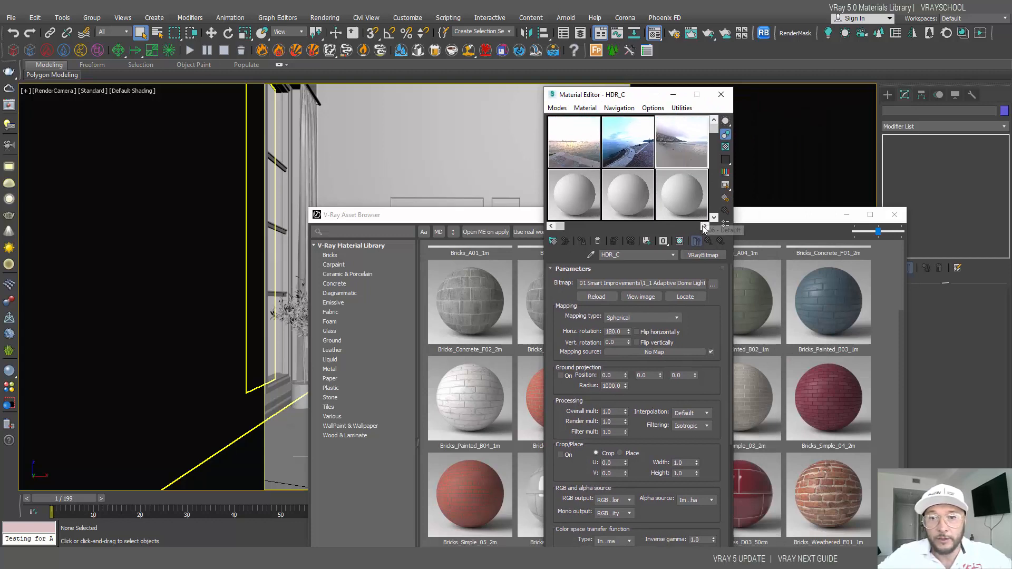
click(704, 227)
click(683, 145)
drag(654, 98, 186, 94)
drag(527, 215, 858, 159)
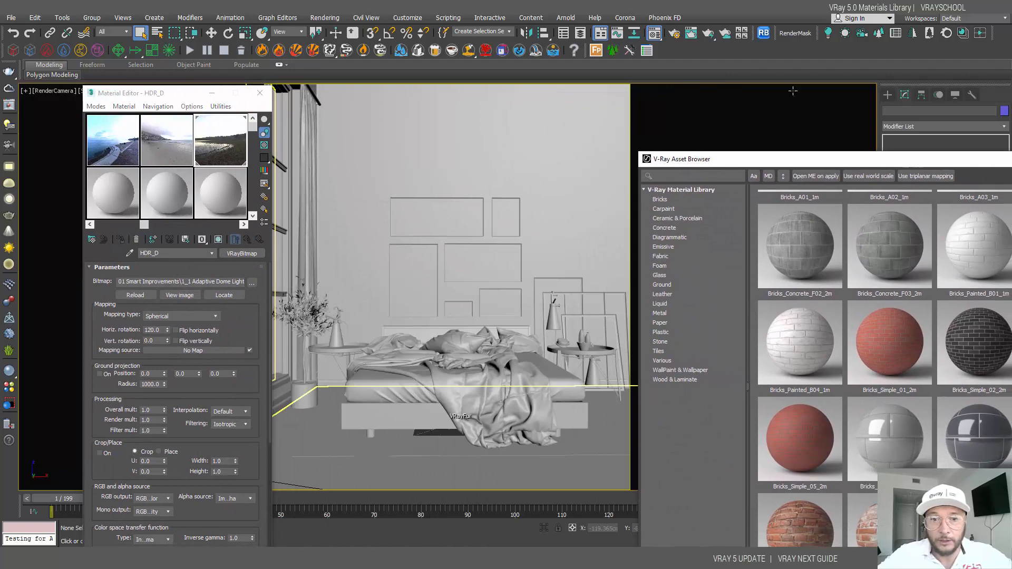
Step: Run a short test render of the bedroom camera view, stop it and minimize the frame buffer
click(709, 33)
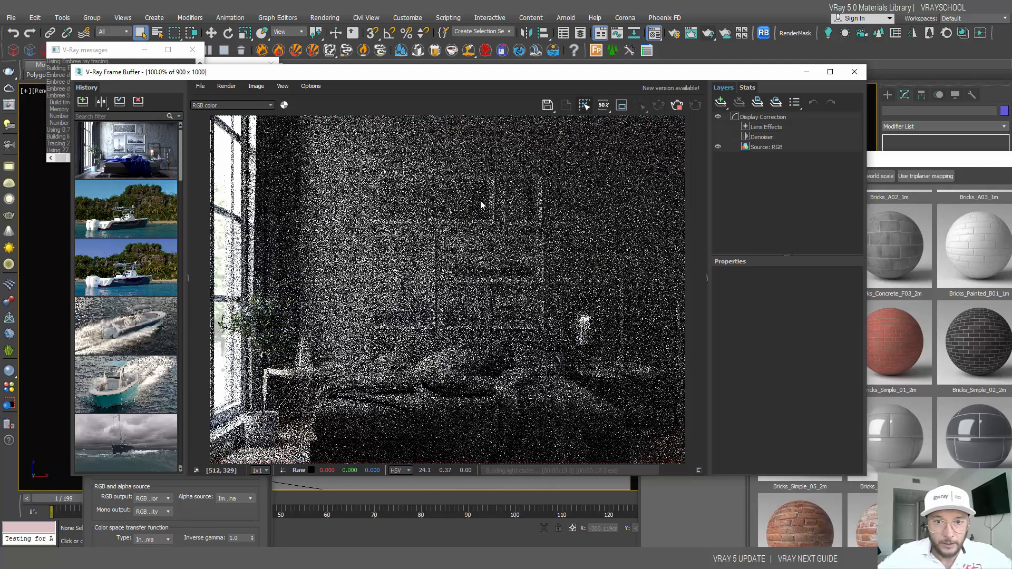
click(677, 106)
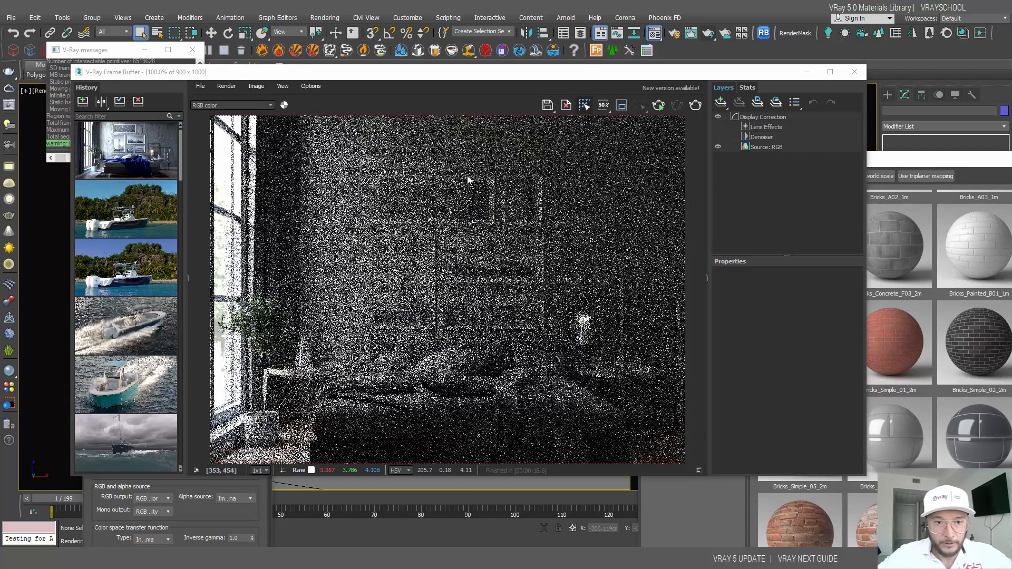
drag(885, 162, 927, 145)
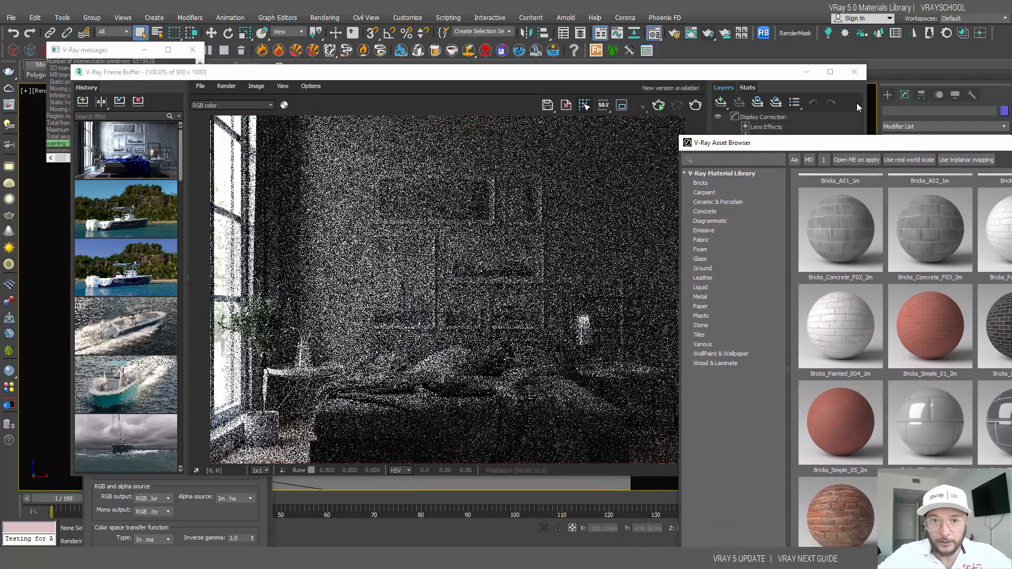
click(808, 76)
Step: Look through the Bricks category of the V-Ray Material Library
drag(782, 147, 601, 40)
click(436, 78)
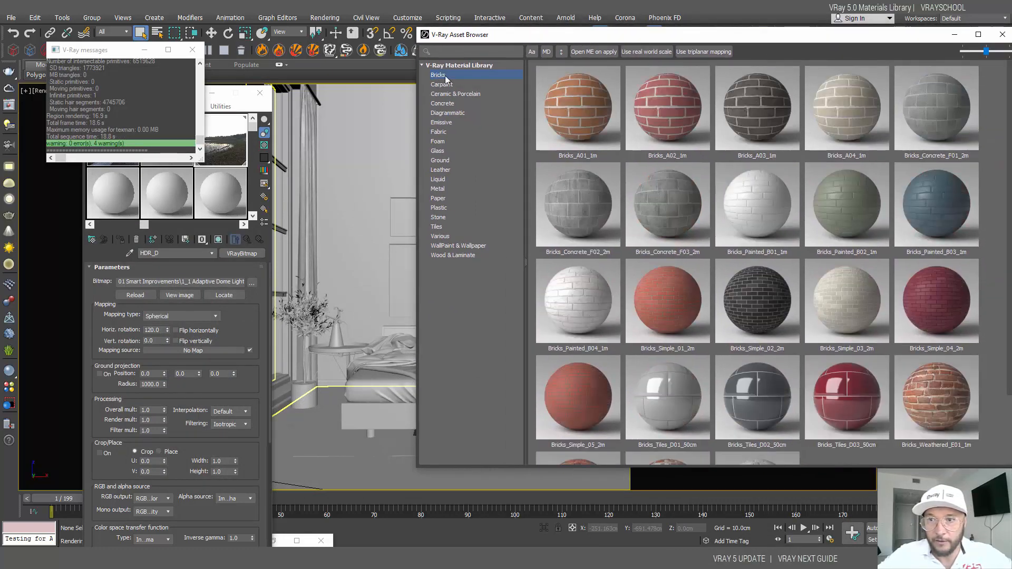
scroll(637, 195, down, 3)
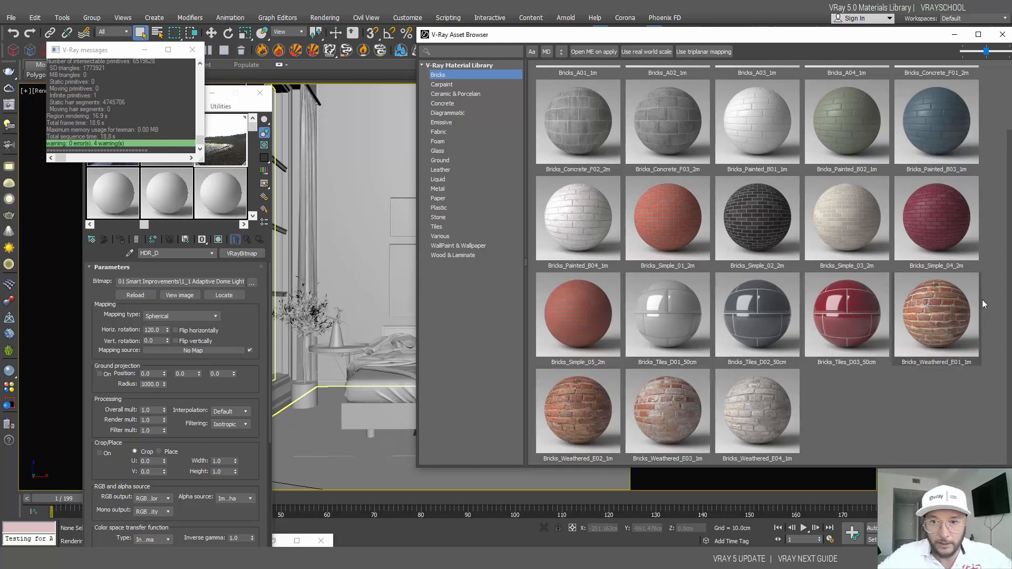
Step: Browse the Carpaint category and add Carpaint_Matte_Capri_Blue to the scene in an unused Material Editor sample slot
click(464, 84)
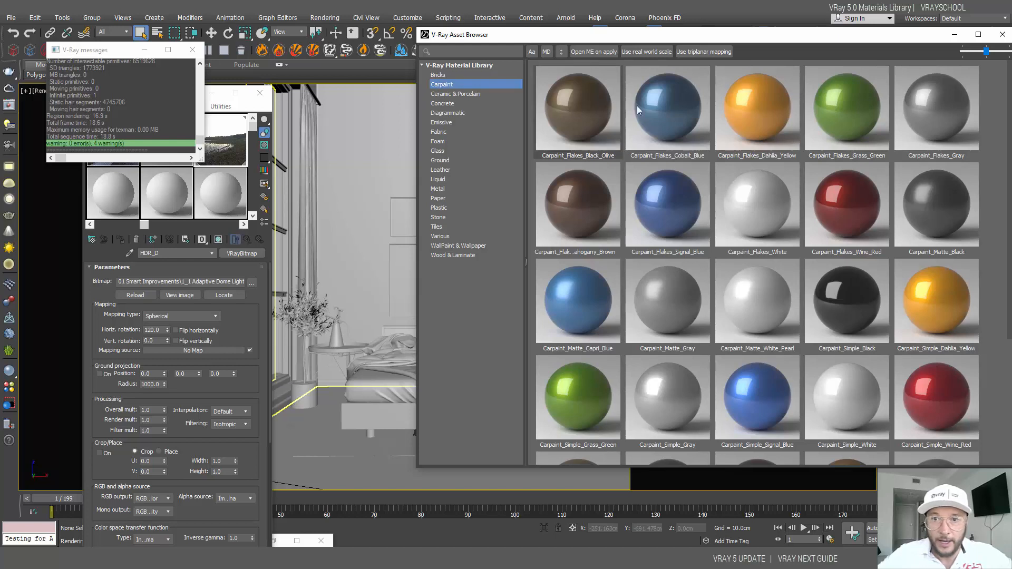
scroll(924, 364, down, 3)
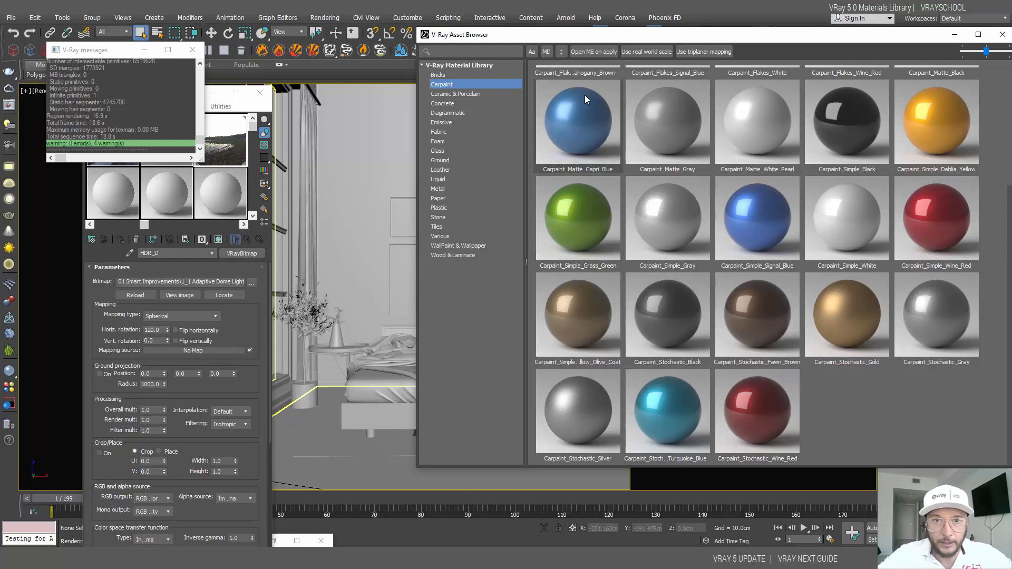
drag(597, 41, 629, 87)
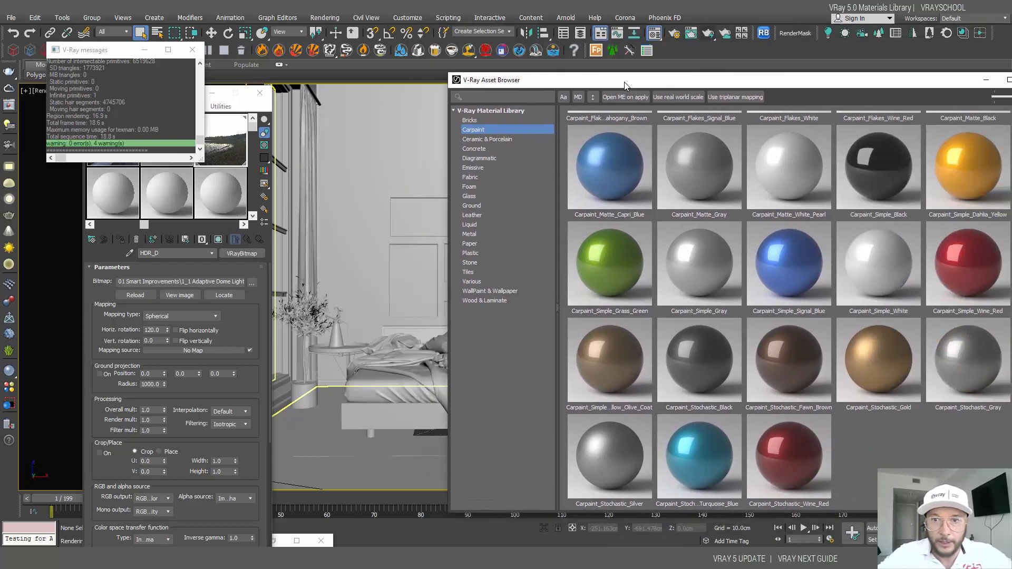
click(655, 33)
right_click(615, 169)
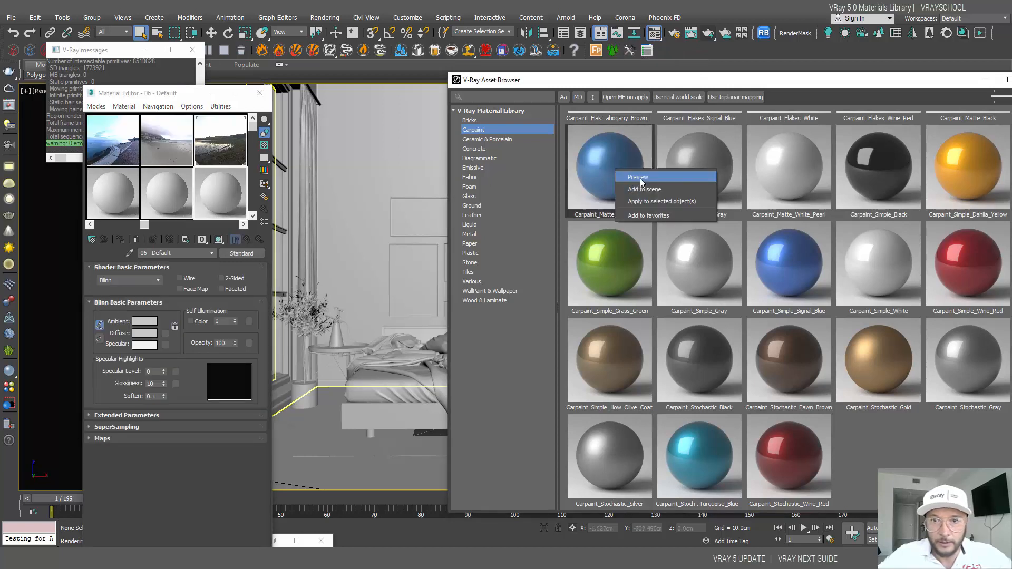
click(644, 188)
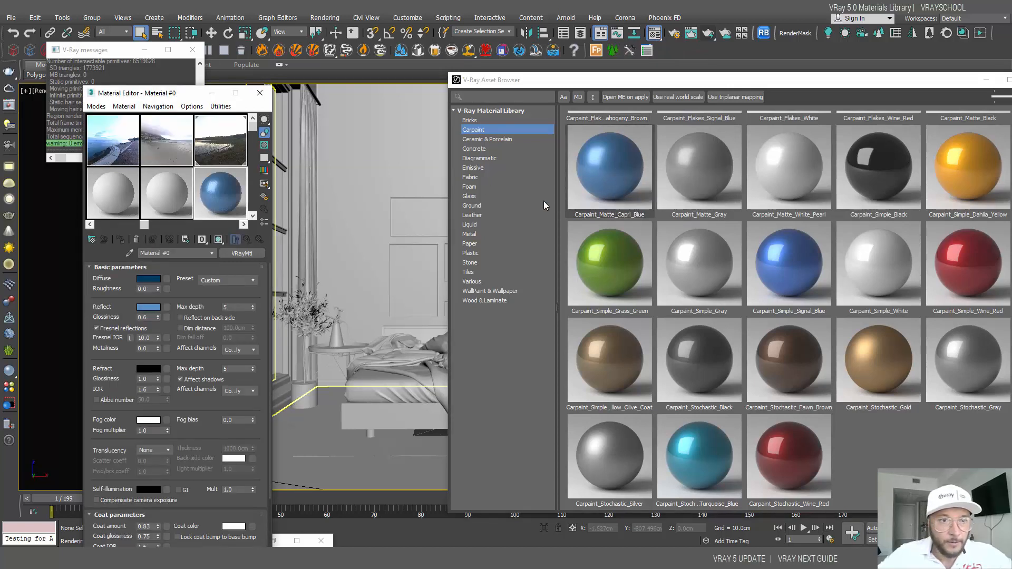
scroll(195, 305, down, 3)
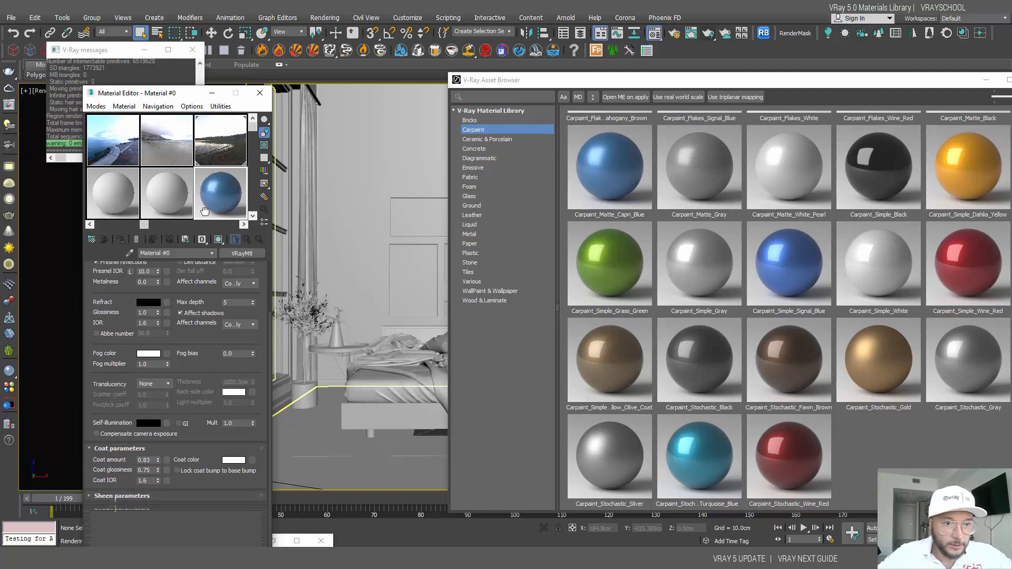
Step: Add Carpaint_Stochastic_Wine_Red to the same sample slot and inspect its stochastic flakes base and first coat material
right_click(789, 441)
click(831, 464)
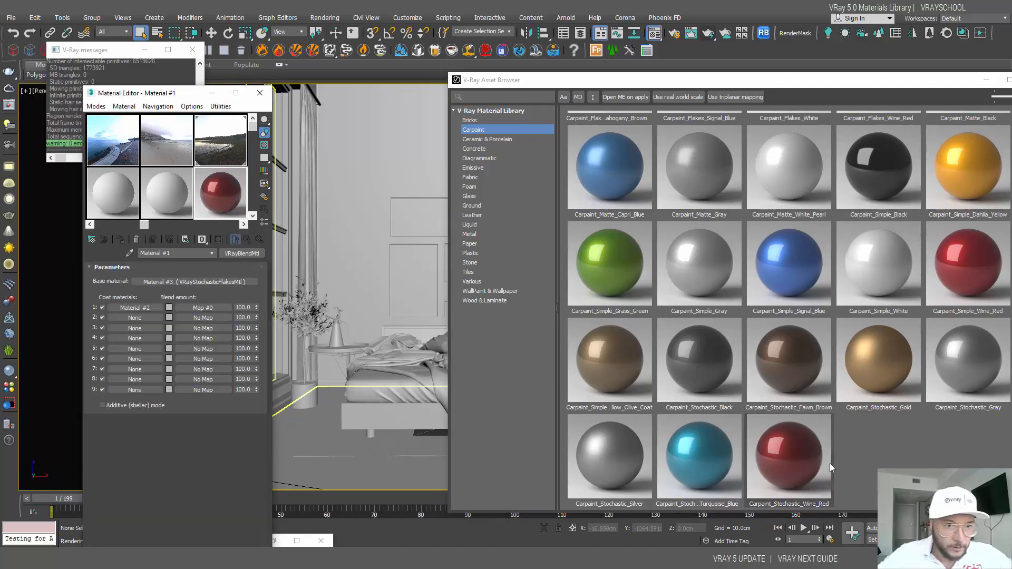
click(204, 281)
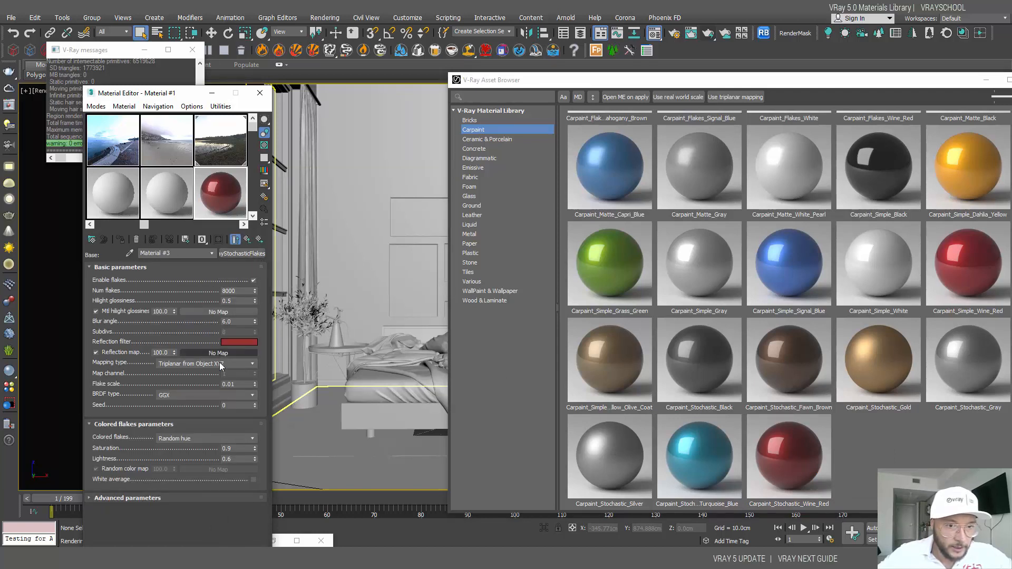
click(96, 499)
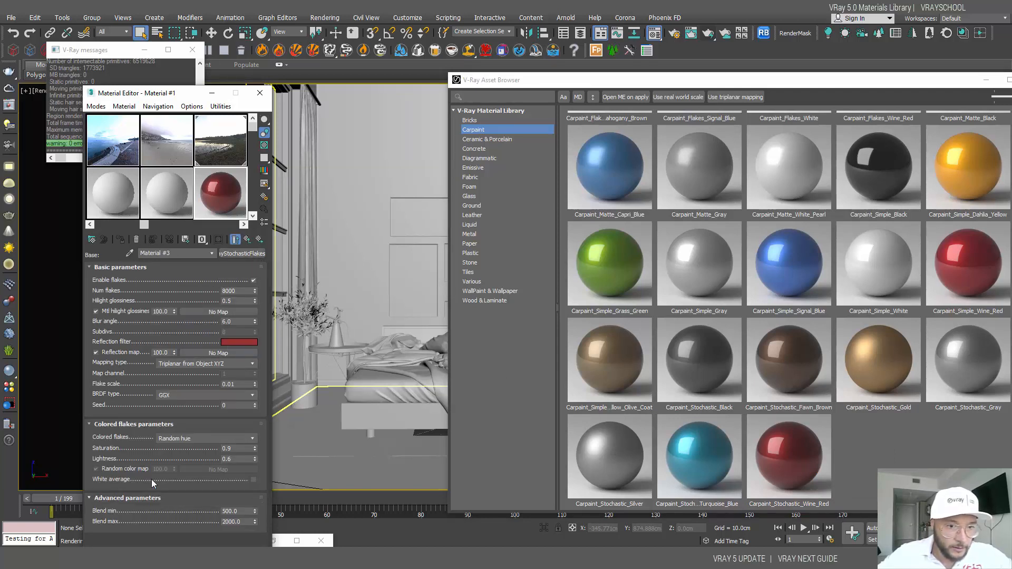
click(247, 240)
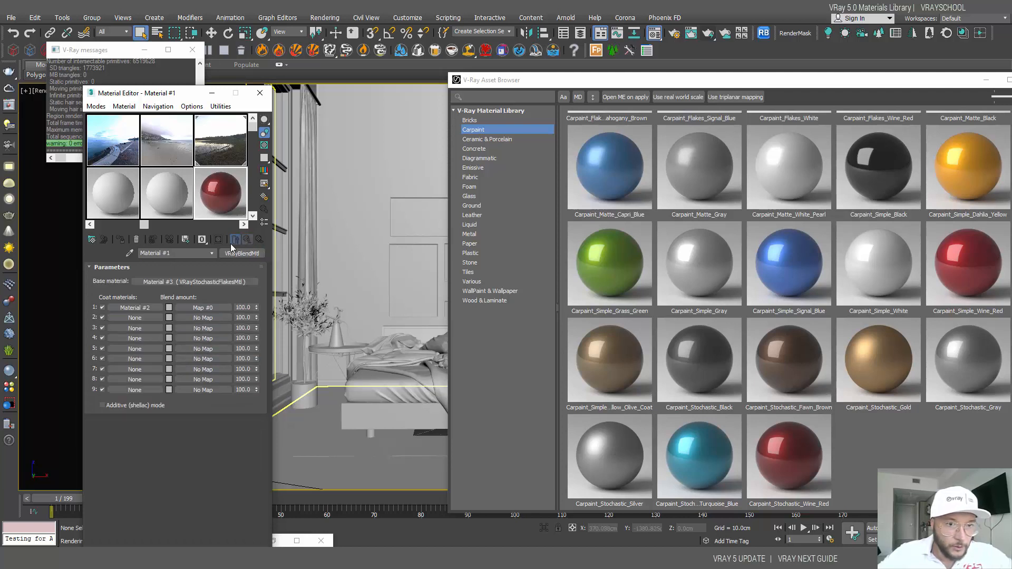
click(143, 309)
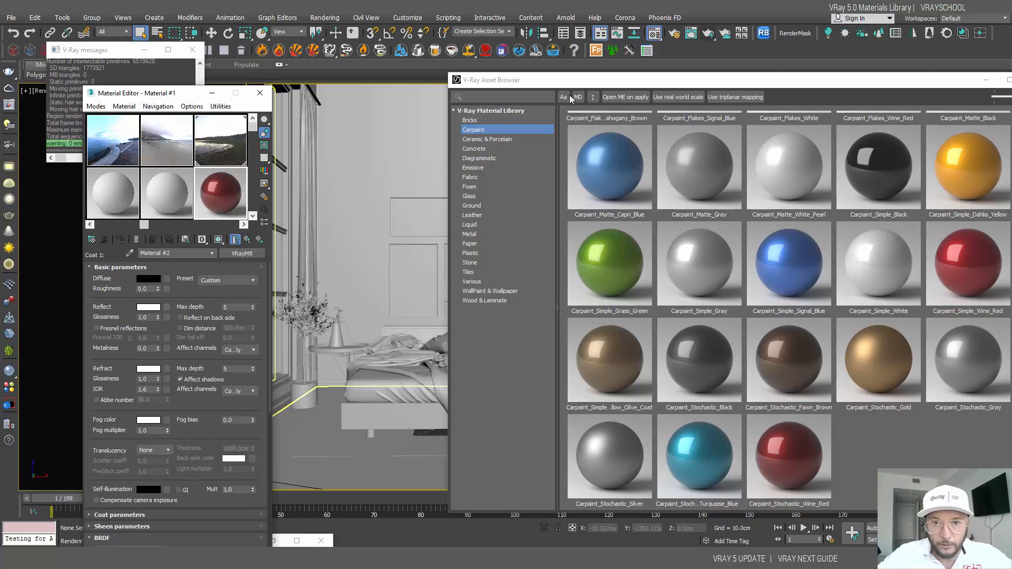
Step: Add Porcelain_C01_20cm from the Ceramic & Porcelain category to the scene and assign it to the olive tree pot
drag(522, 79, 651, 81)
click(633, 142)
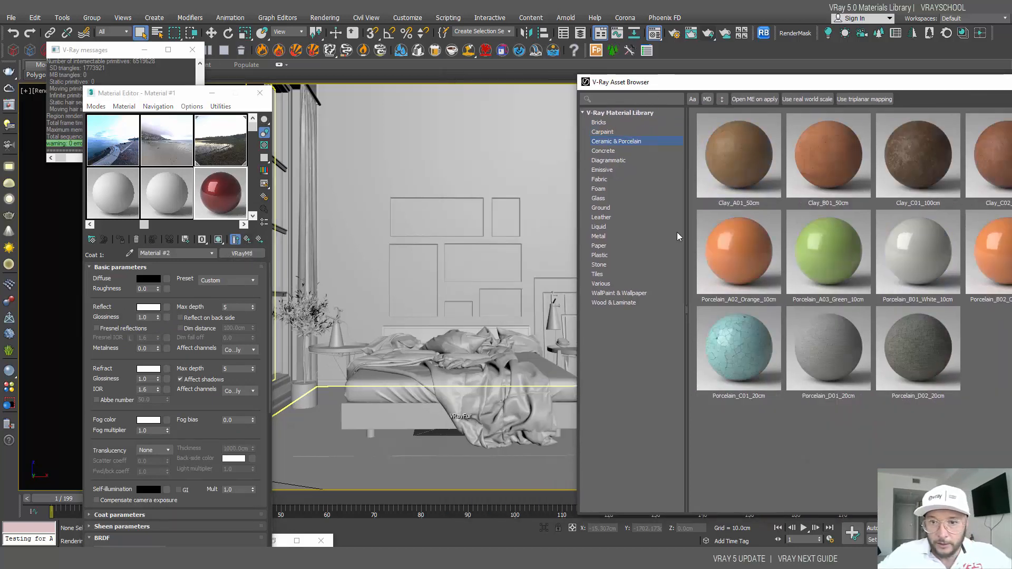
right_click(729, 350)
click(780, 370)
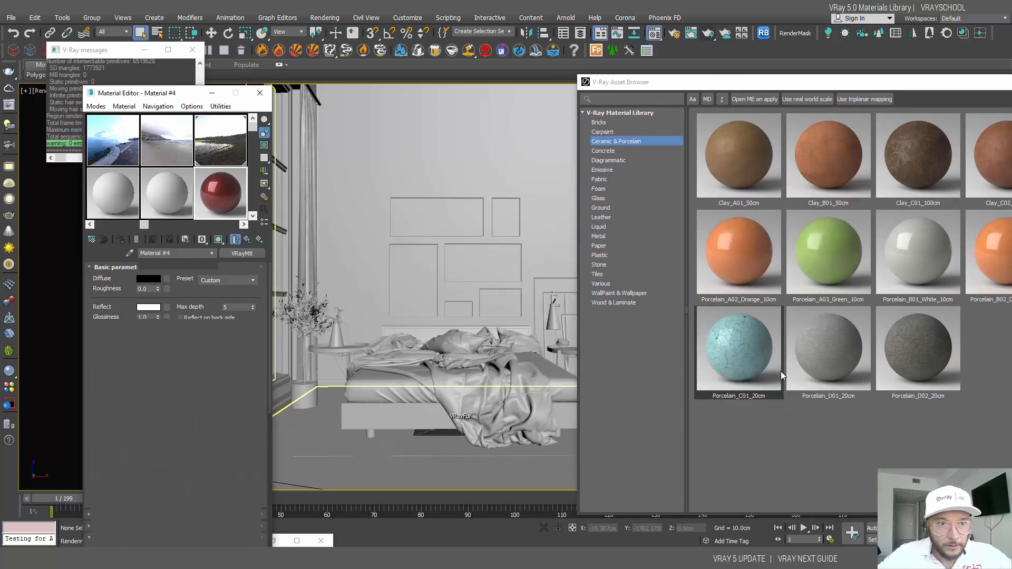
click(290, 388)
click(121, 240)
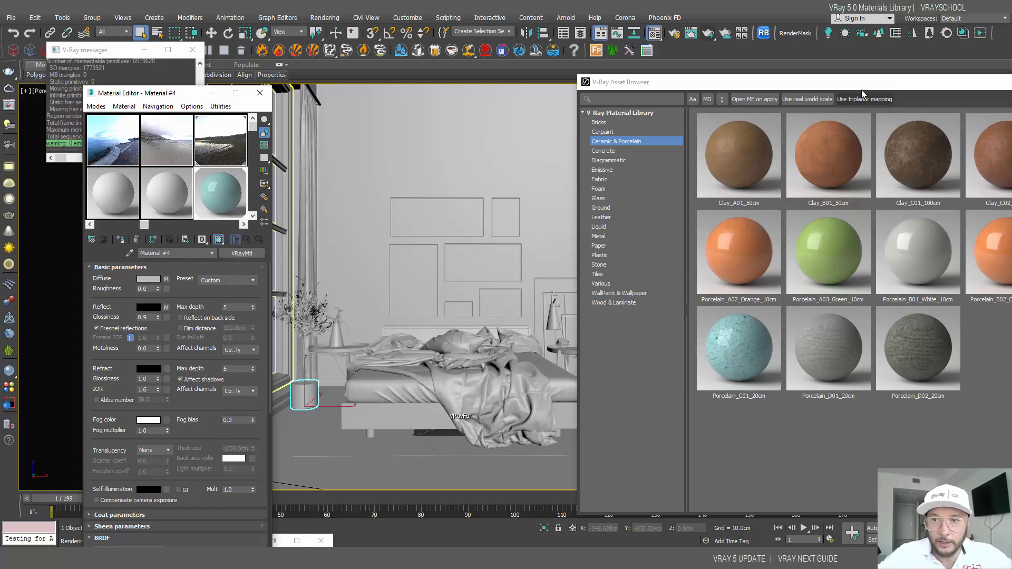
Step: Change the viewport display color of the objects to Material Color
drag(867, 86, 633, 323)
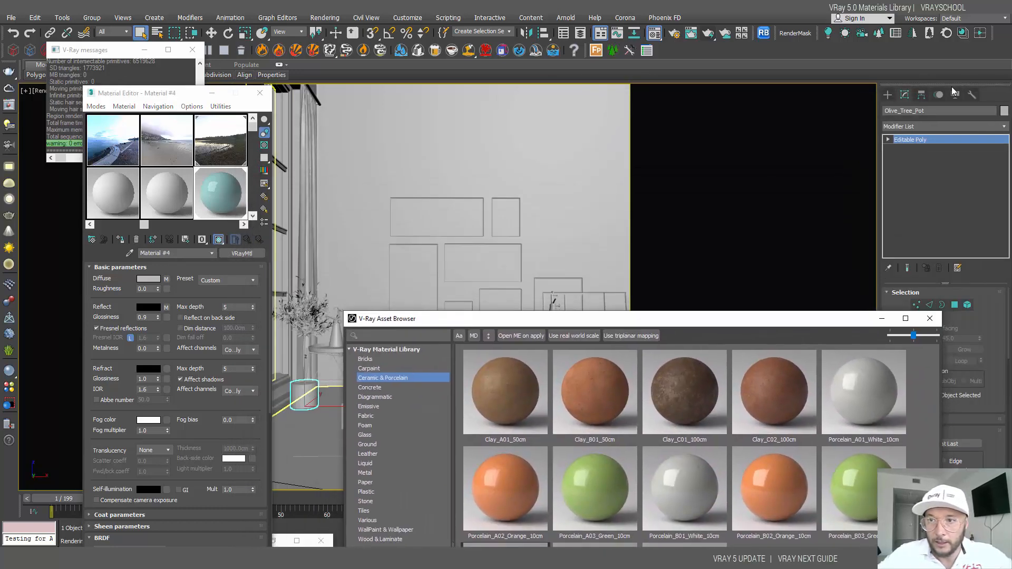
click(954, 93)
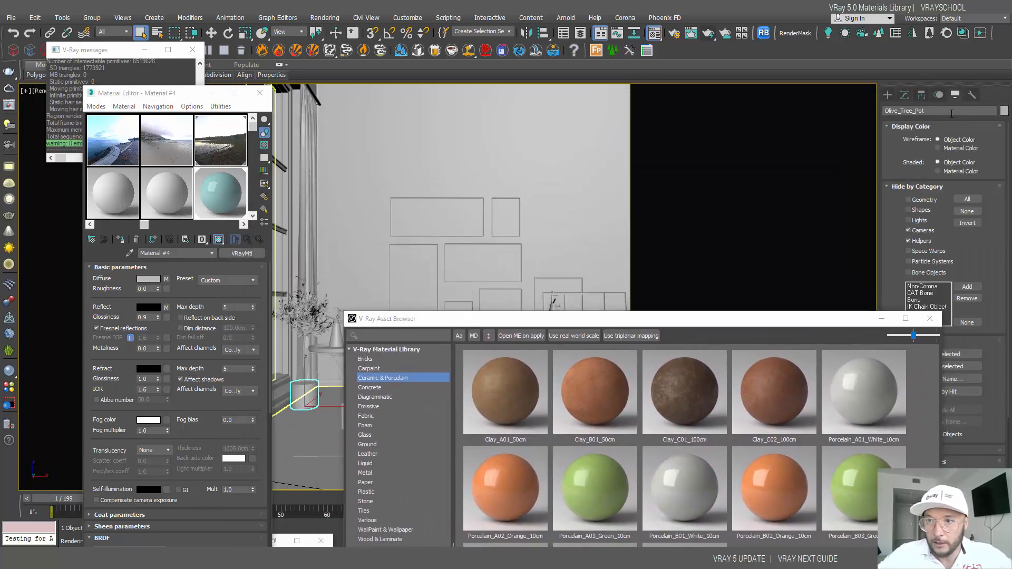
click(938, 171)
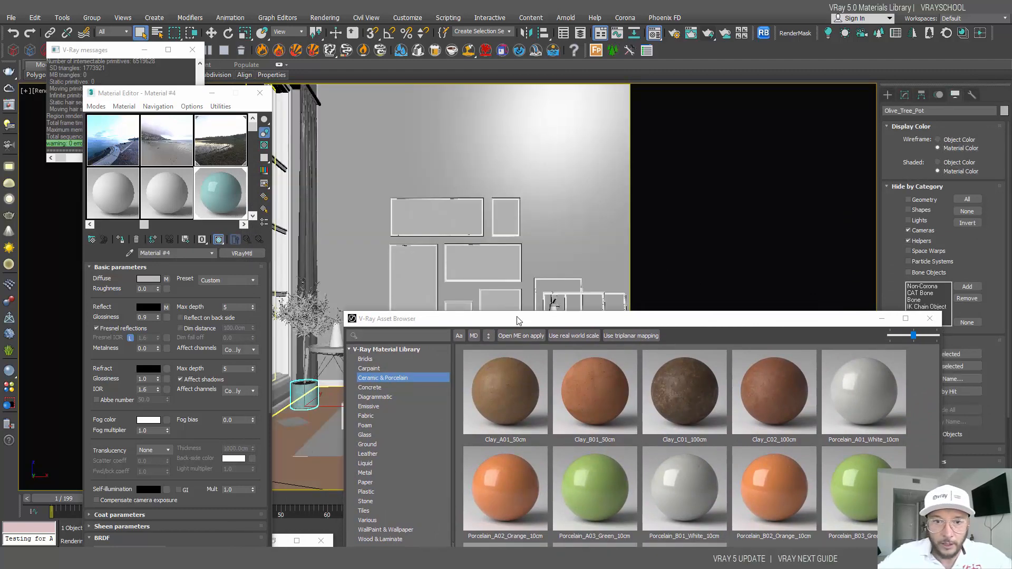
drag(517, 320, 812, 111)
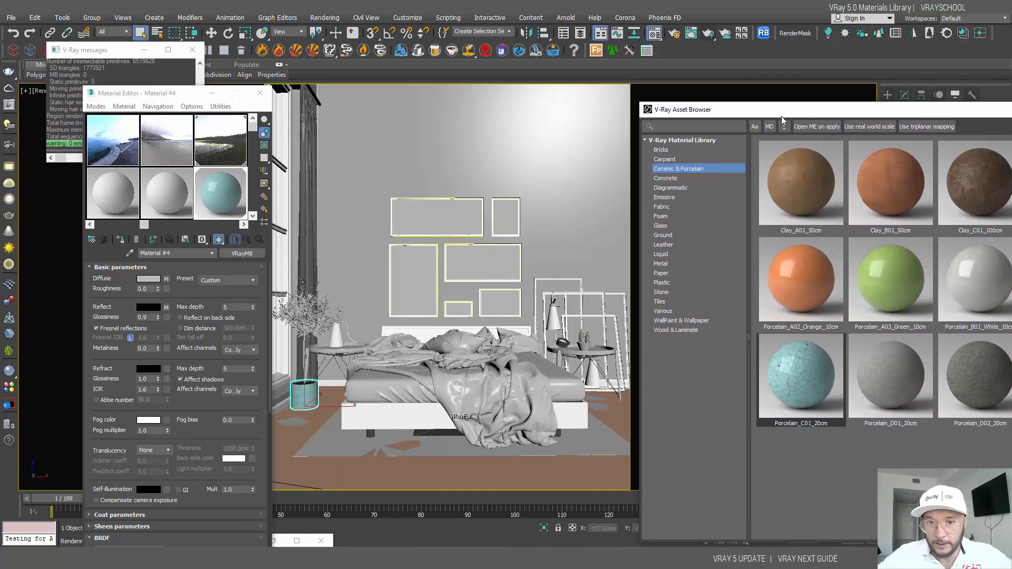
Step: Load Concrete_Flooring_H01_2m from the Concrete category into the empty middle sample slot and assign it to the back wall
drag(767, 106, 666, 122)
click(582, 129)
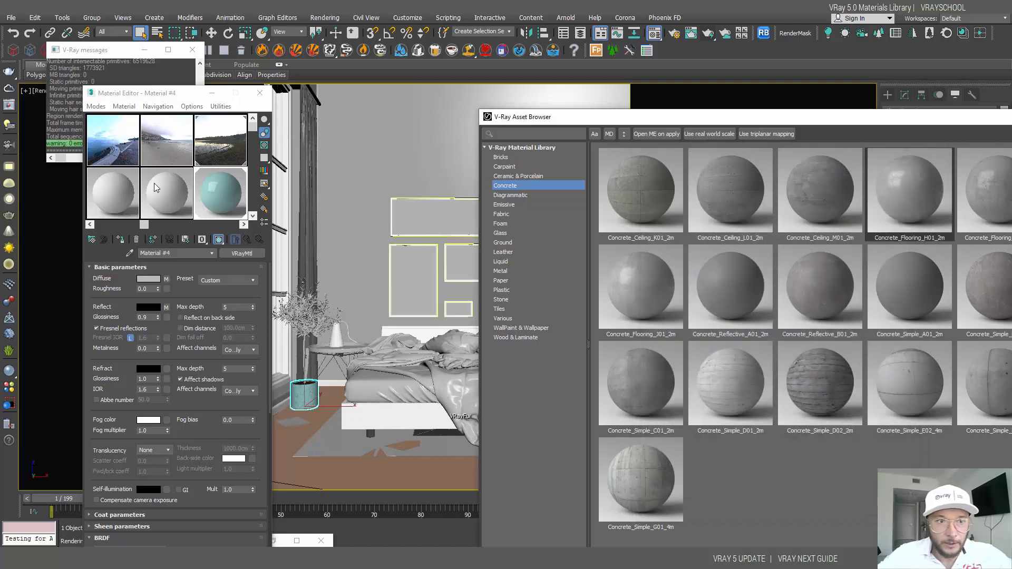
click(156, 185)
right_click(902, 189)
click(913, 205)
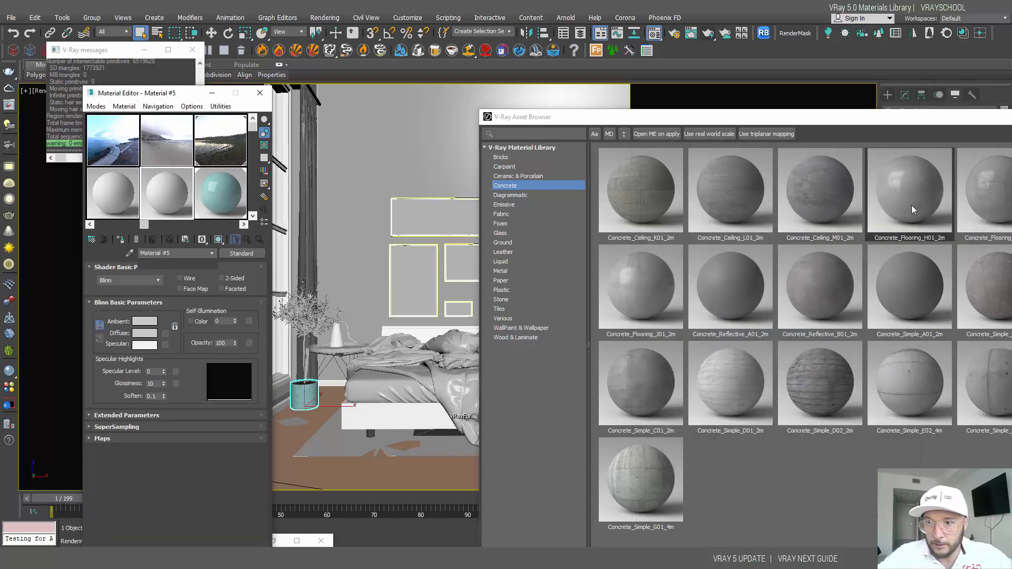
drag(172, 198, 375, 153)
drag(530, 124, 660, 130)
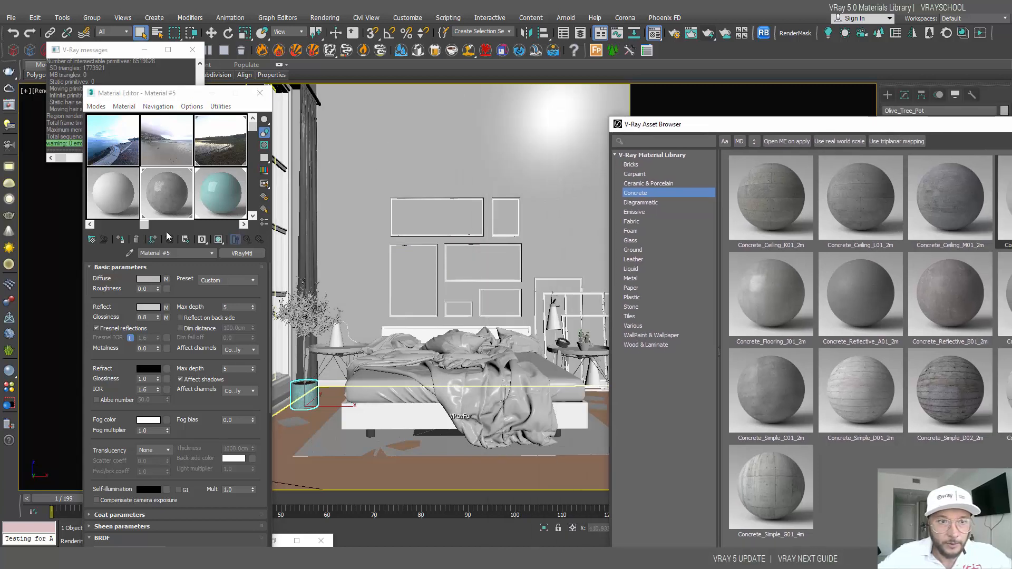
Step: Display the concrete flooring material's texture on the back wall in the viewport
click(219, 240)
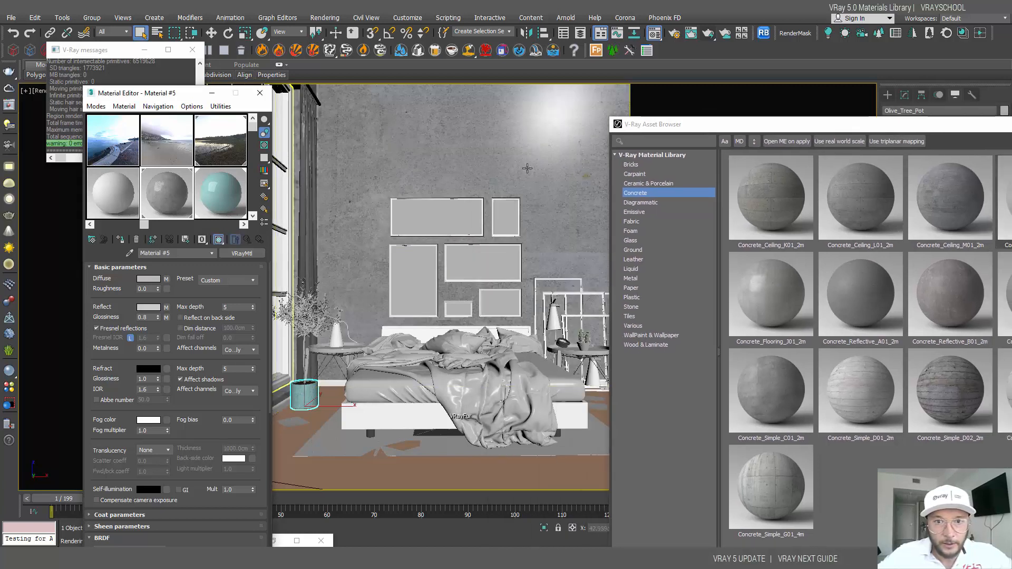
drag(664, 128, 758, 120)
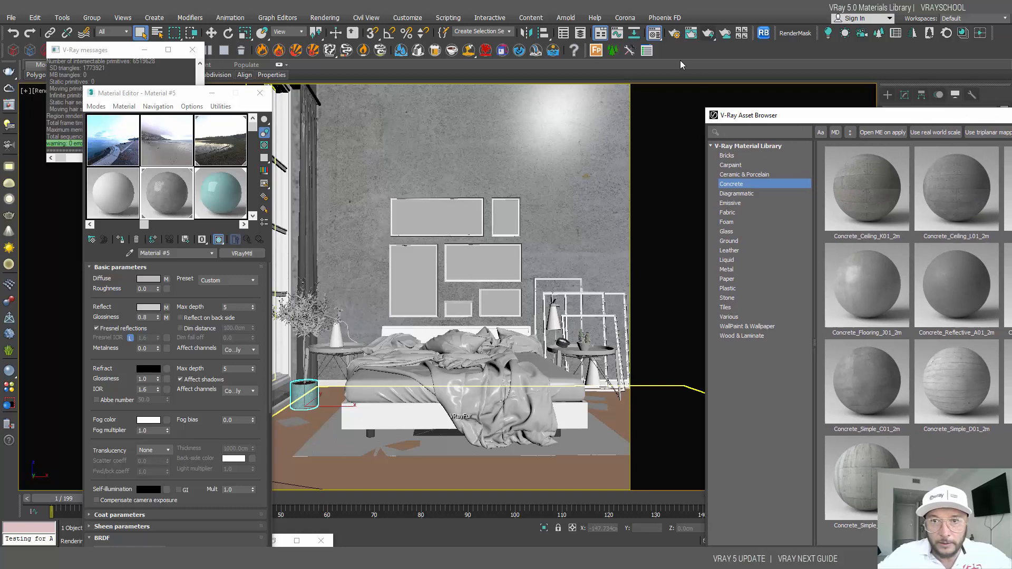
Step: Start a V-Ray interactive render (IPR) of the bedroom camera view and enlarge the frame buffer
click(675, 34)
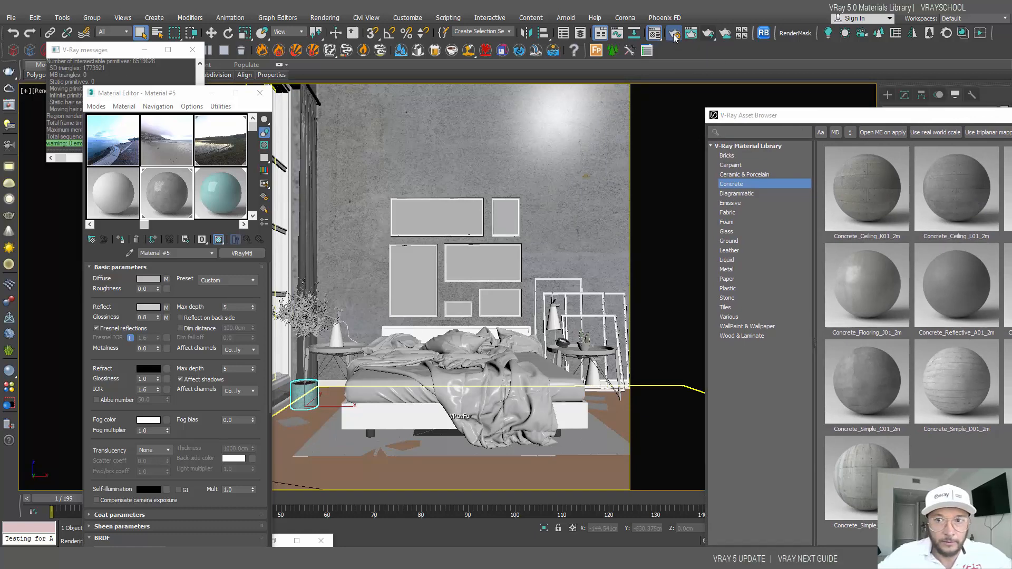
click(118, 136)
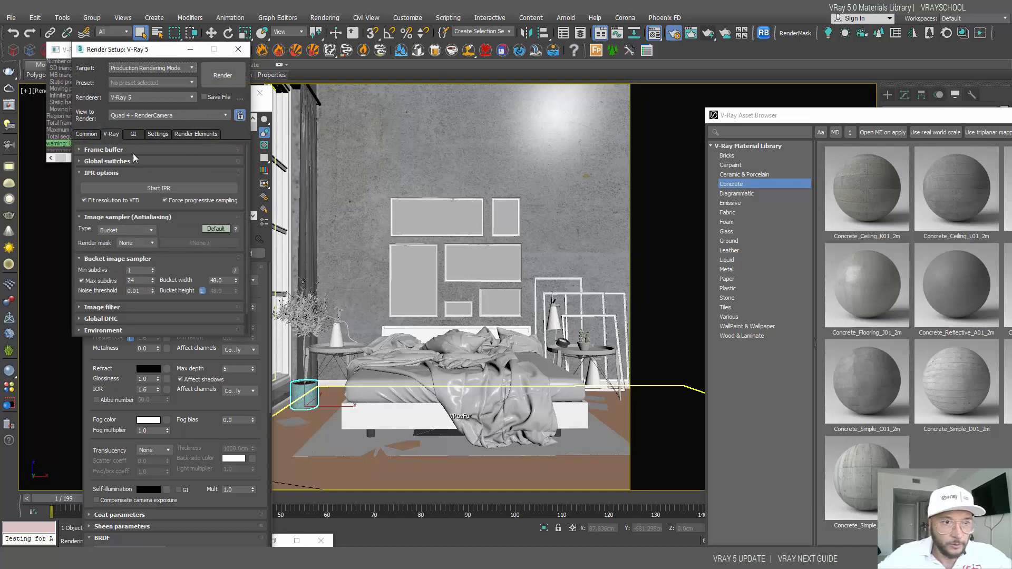
click(181, 194)
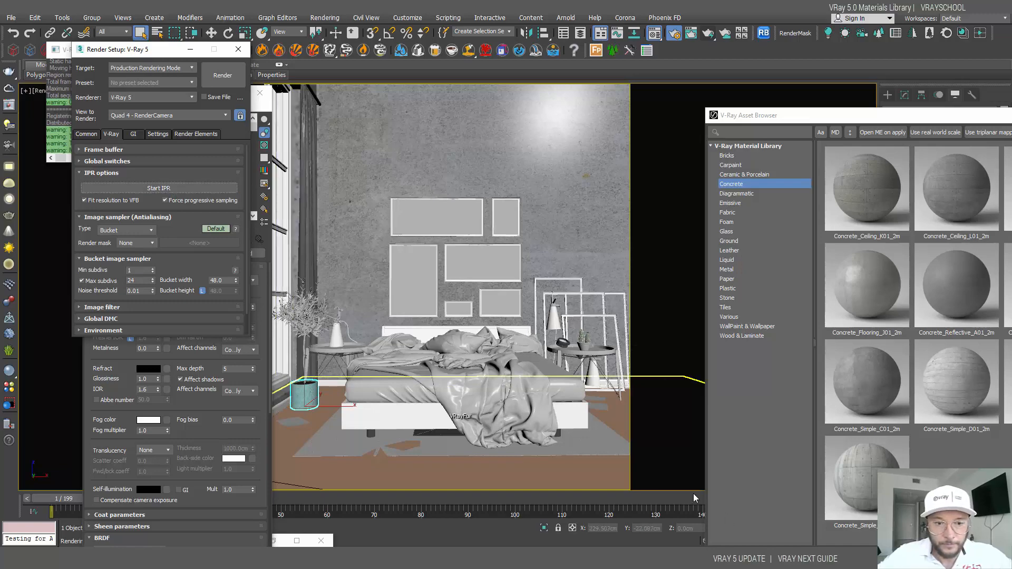
click(297, 540)
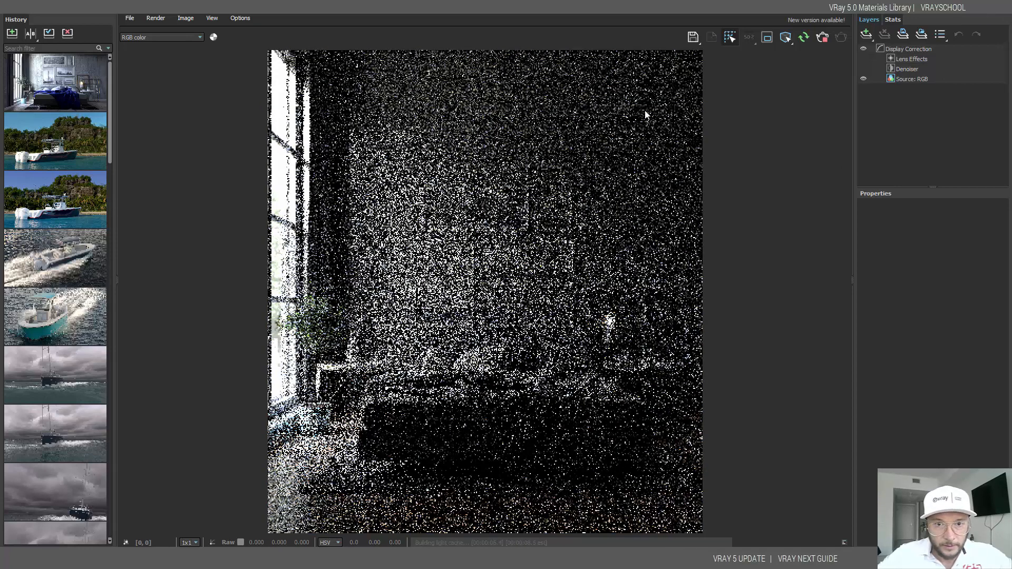
Step: Examine the pot and concrete wall in the interactive render, and stop the rendering
click(729, 38)
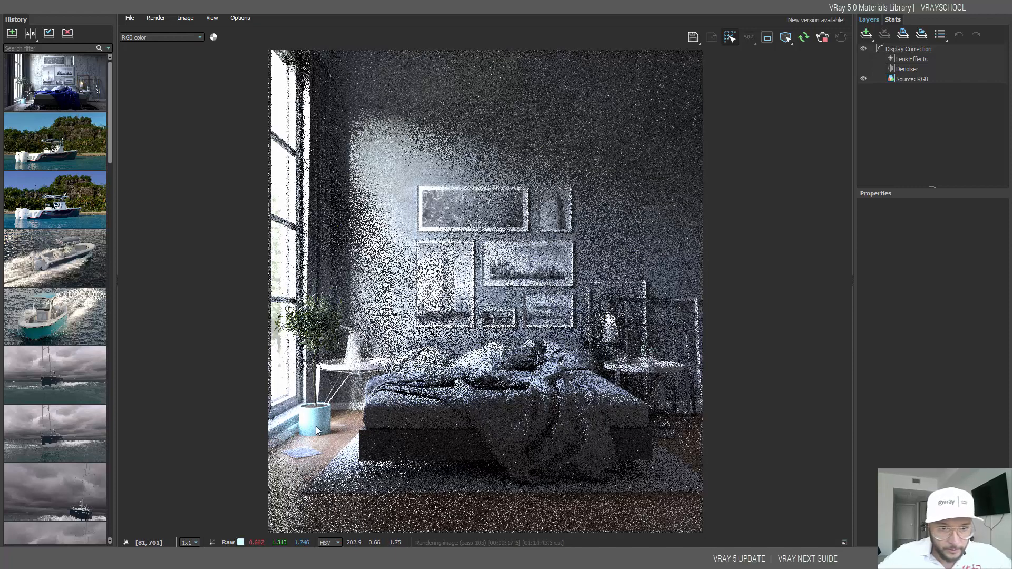
scroll(314, 429, up, 2)
scroll(264, 407, down, 2)
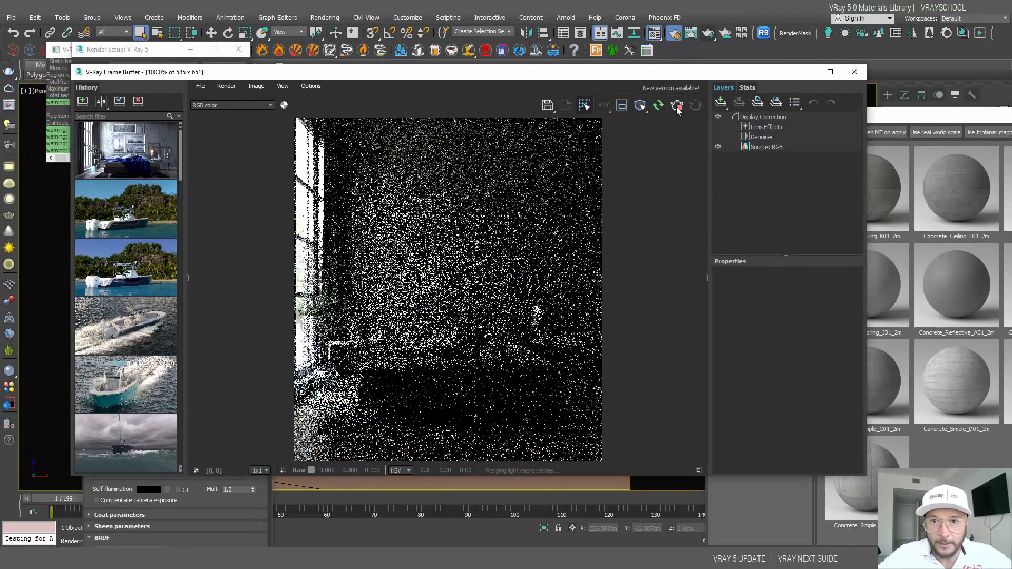
click(678, 107)
drag(648, 75, 287, 154)
Step: Load Concrete_Simple_G01_4m into the middle sample slot and enable its texture display in the viewport
click(782, 117)
drag(782, 120, 560, 81)
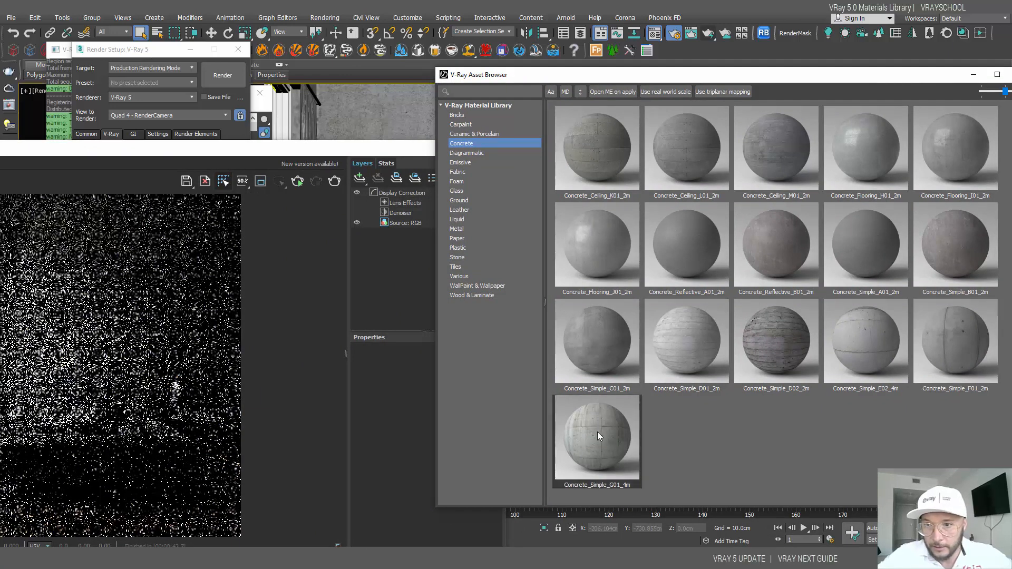
right_click(588, 445)
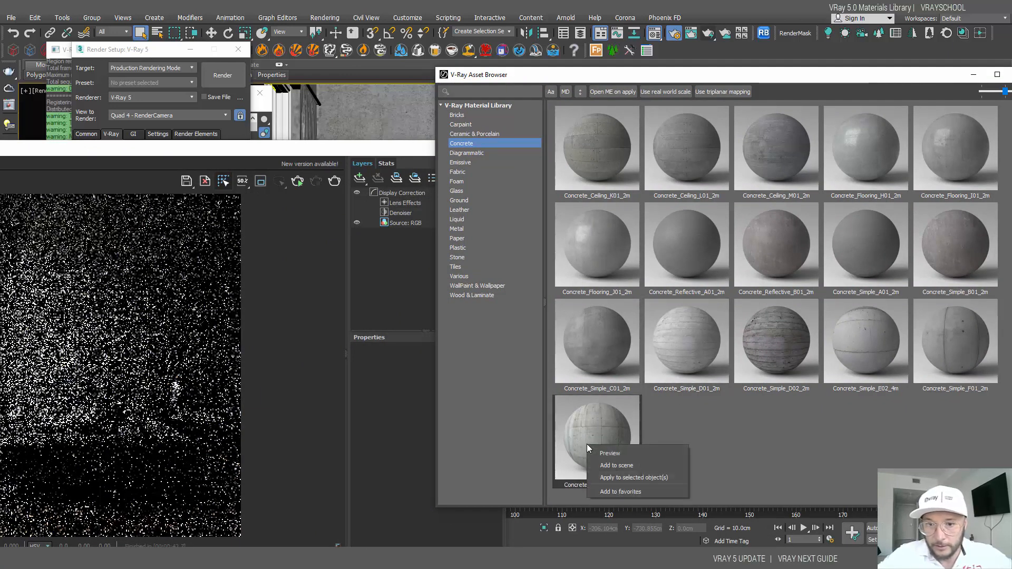
click(617, 465)
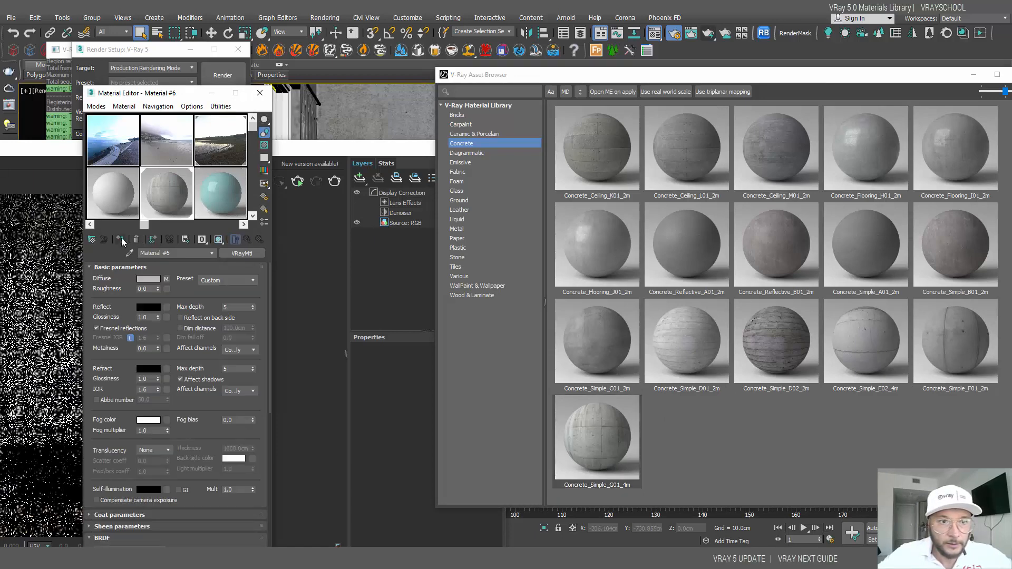
click(218, 240)
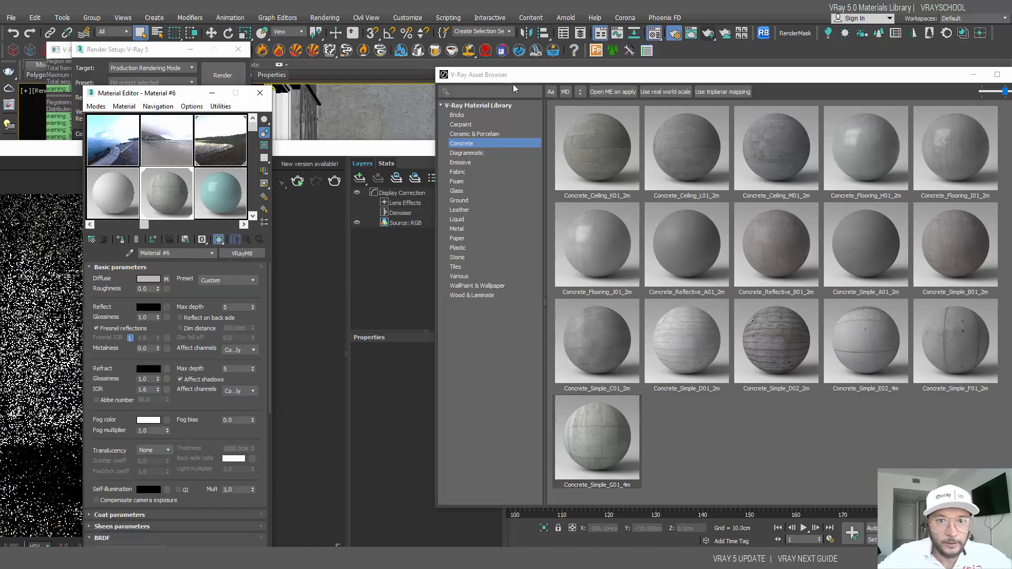
Step: Assign the Concrete_Simple_G01_4m material to the selected walls
drag(514, 84, 852, 136)
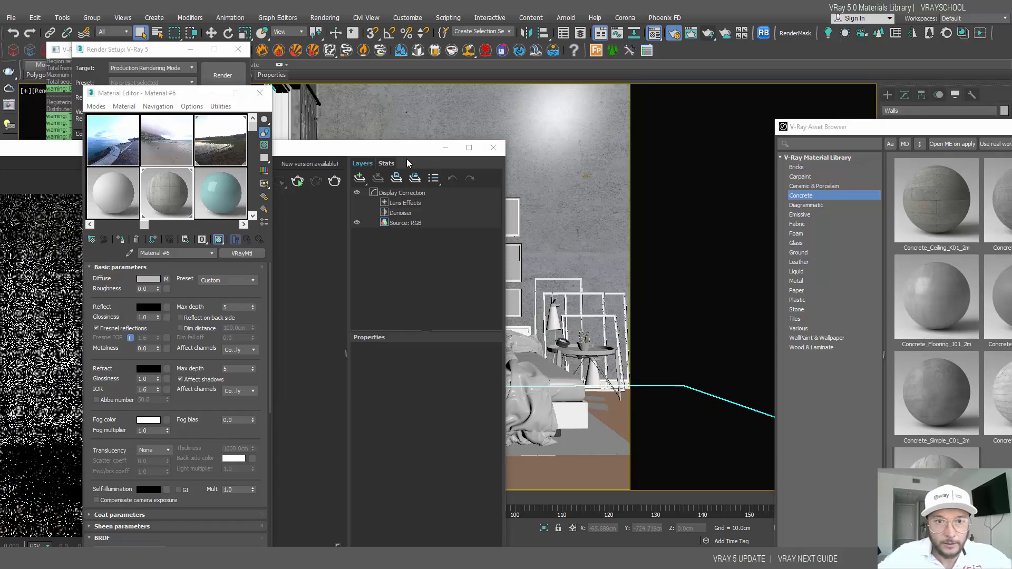
drag(407, 164, 448, 307)
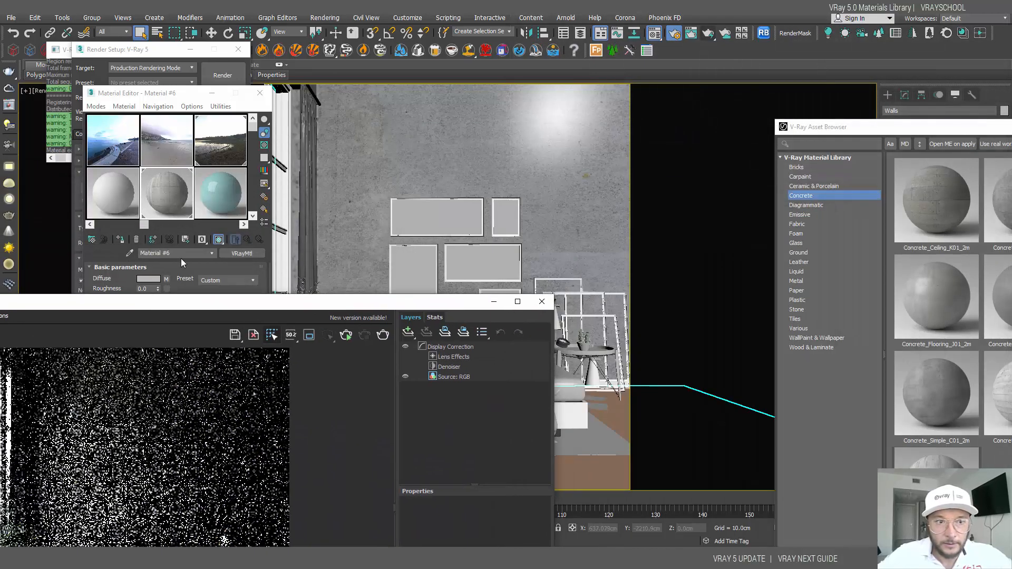
click(120, 240)
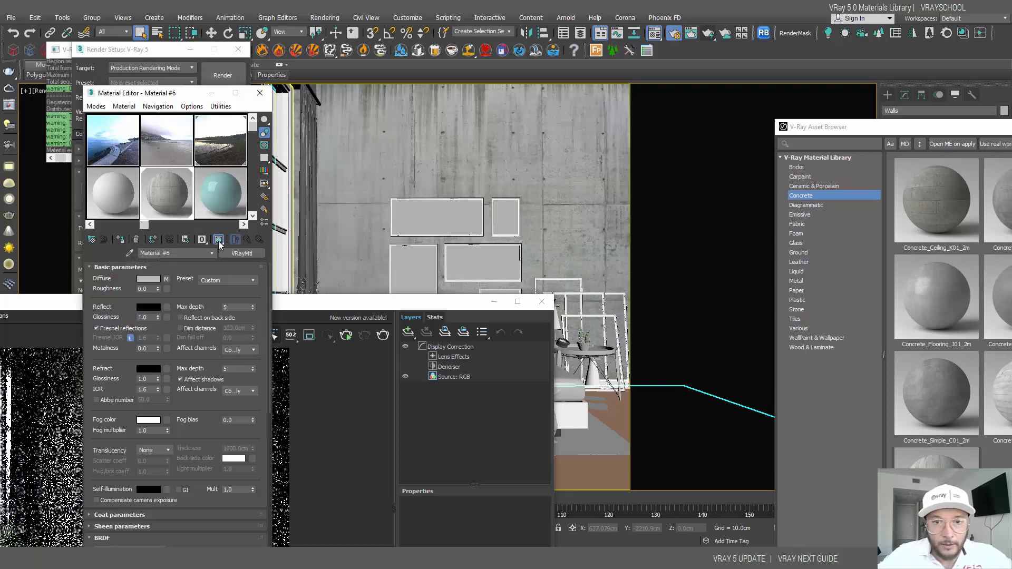
drag(452, 302, 165, 304)
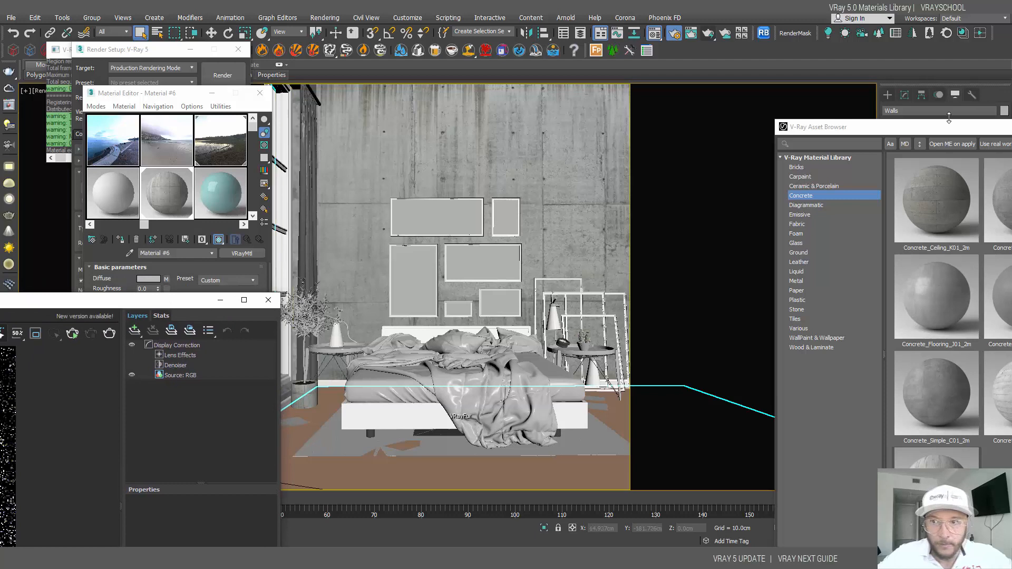
Step: Browse the preset materials in the Diagrammatic and Emissive categories of the library
click(799, 207)
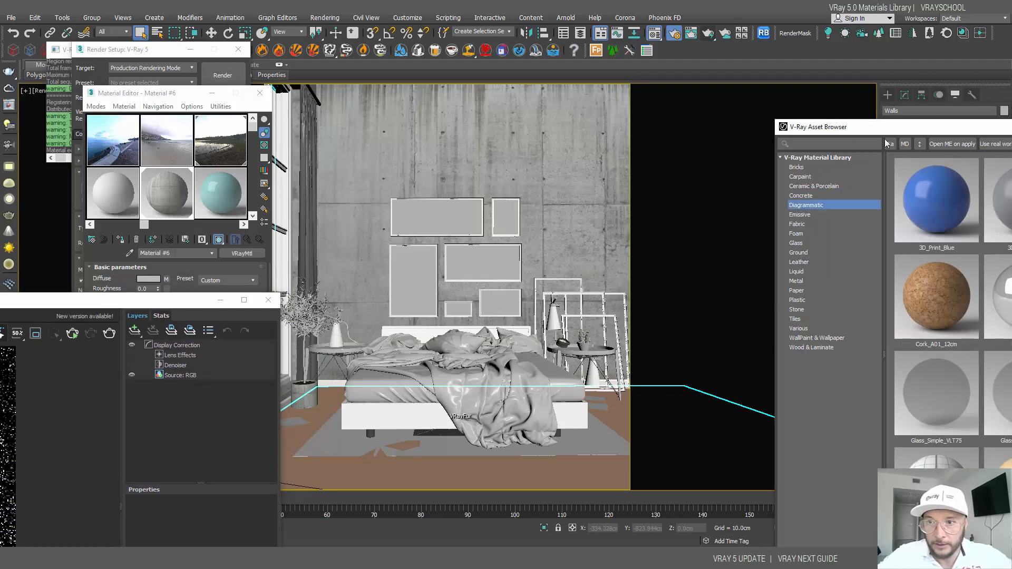
drag(880, 130, 527, 39)
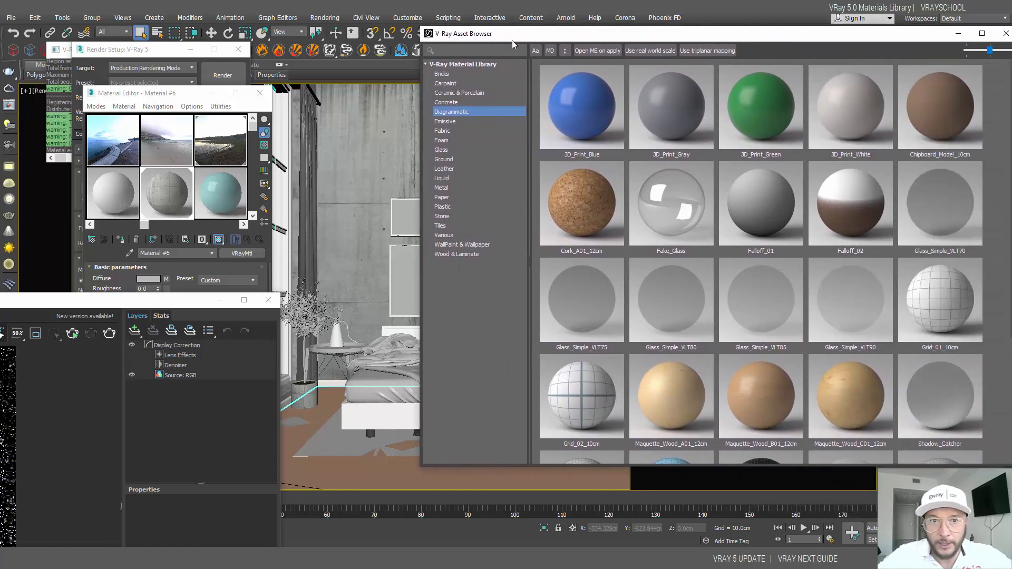
scroll(792, 191, down, 3)
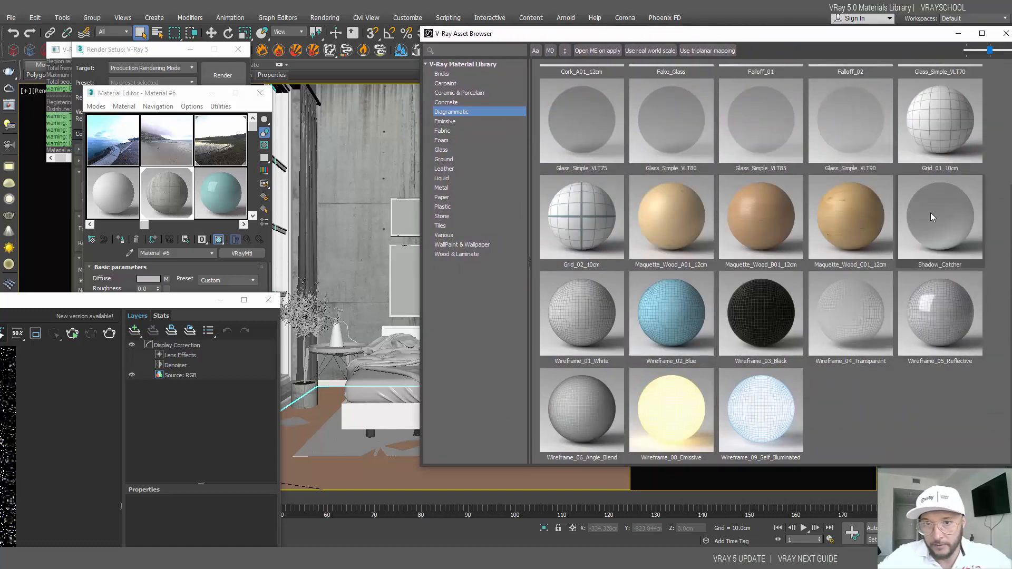
scroll(844, 253, up, 3)
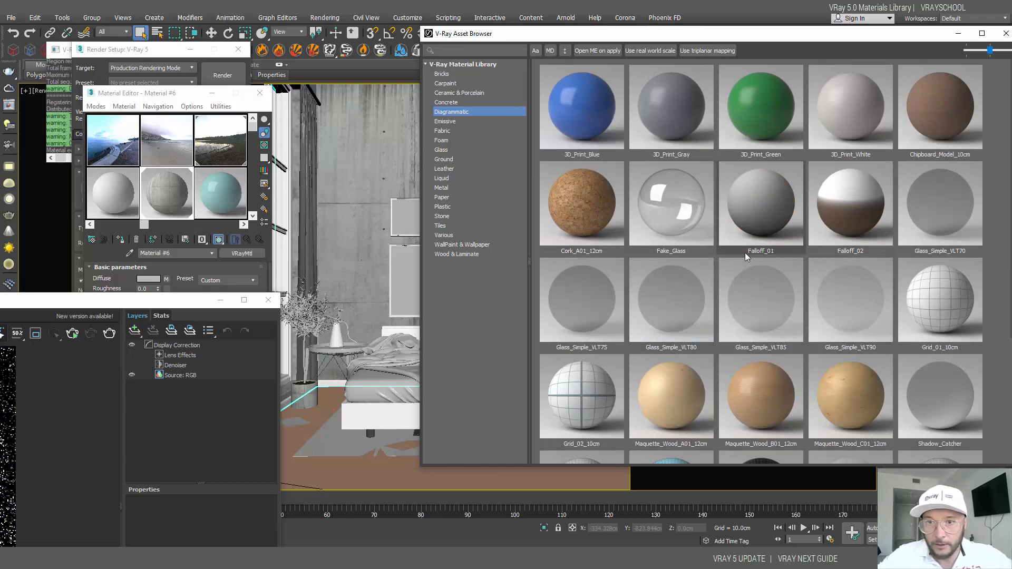
click(449, 123)
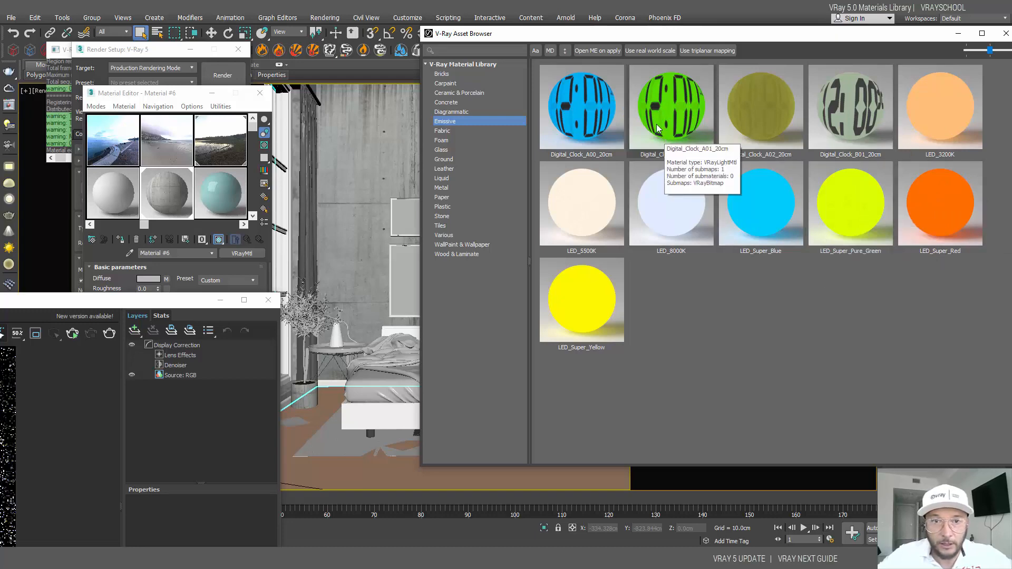
Step: Load Fabric_Pattern_D01_20cm from the Fabric category into the first sample slot of the second row
click(442, 131)
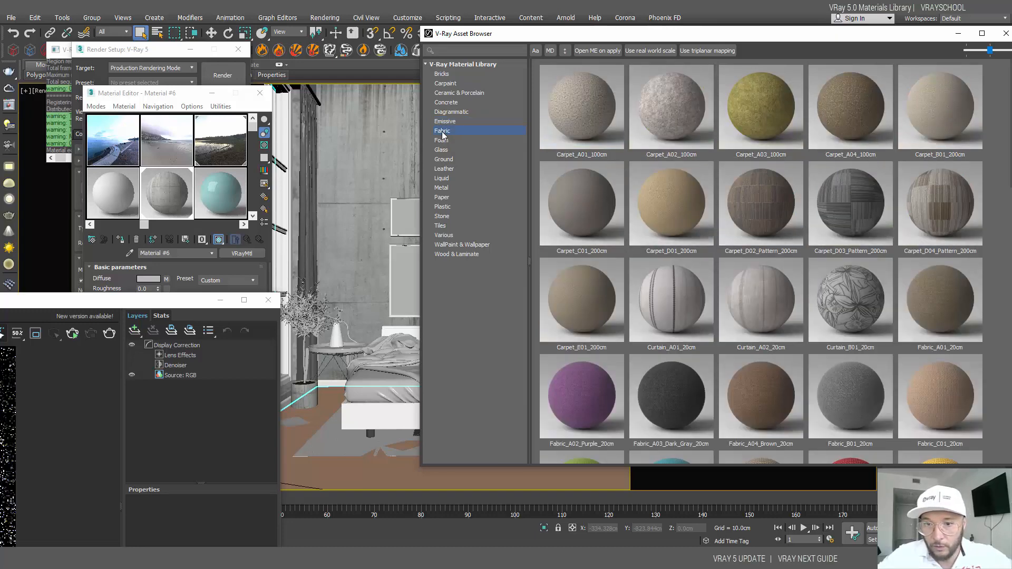
scroll(873, 136, down, 10)
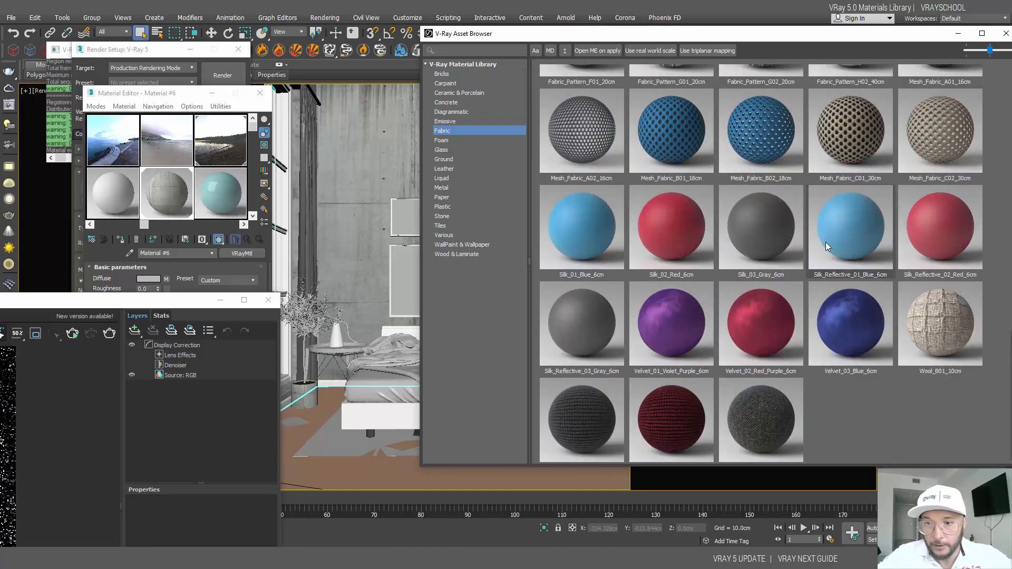
scroll(826, 246, up, 5)
scroll(827, 247, up, 5)
scroll(827, 247, down, 5)
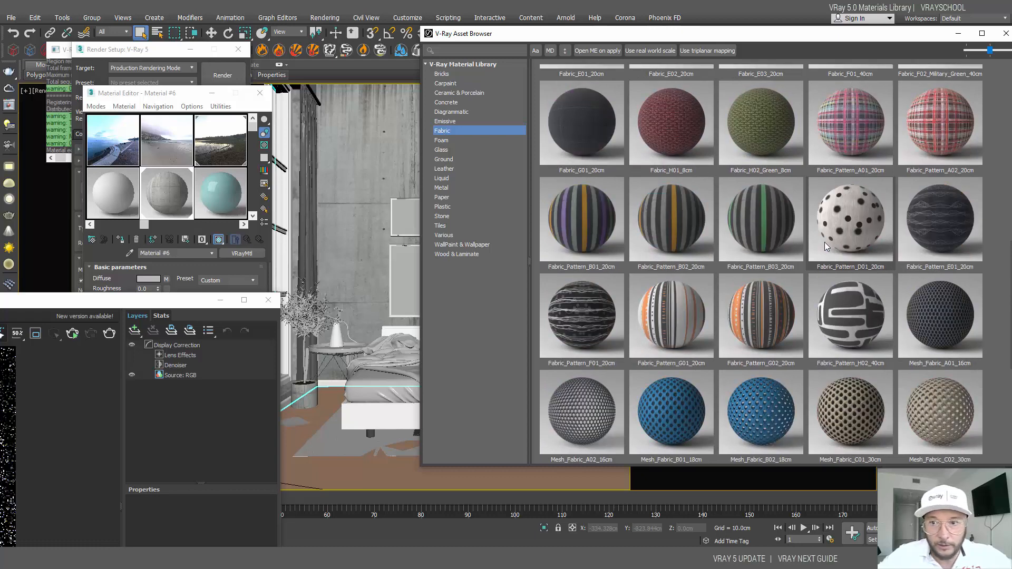
click(330, 205)
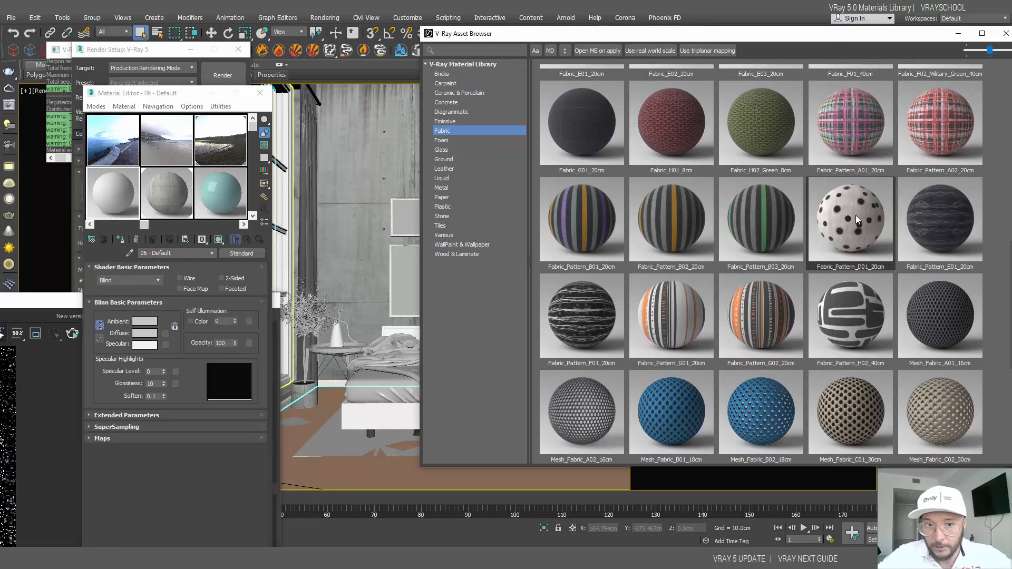
right_click(855, 215)
click(890, 235)
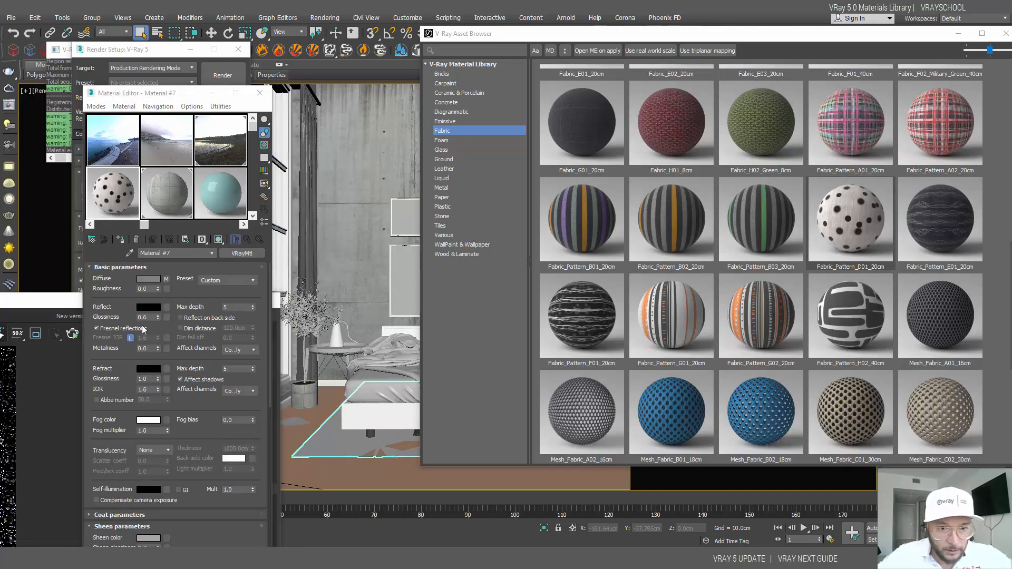
Step: Assign the spotted fabric material to the rug under the bed and display its texture in the viewport
click(125, 239)
click(335, 438)
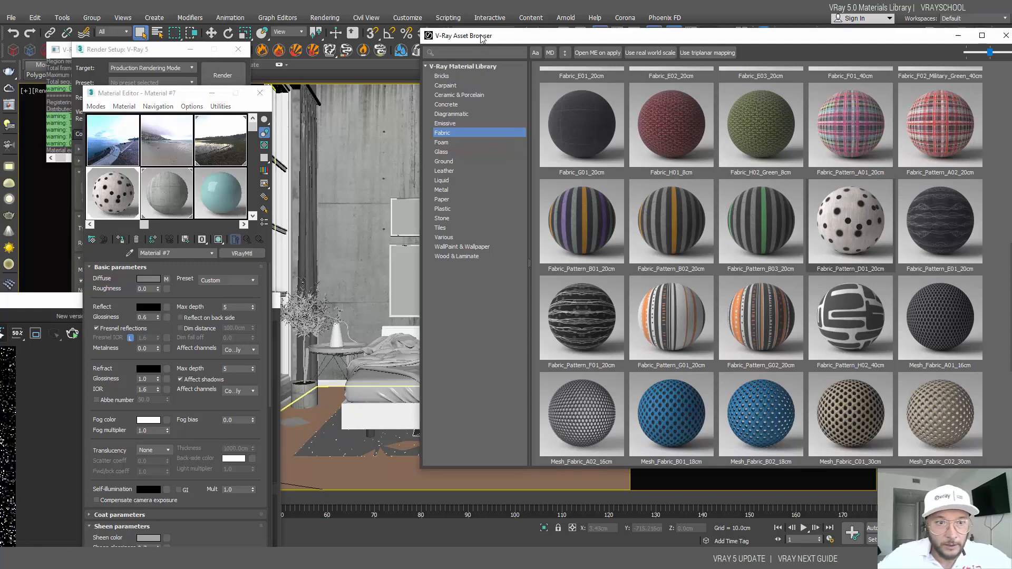
drag(480, 38, 377, 348)
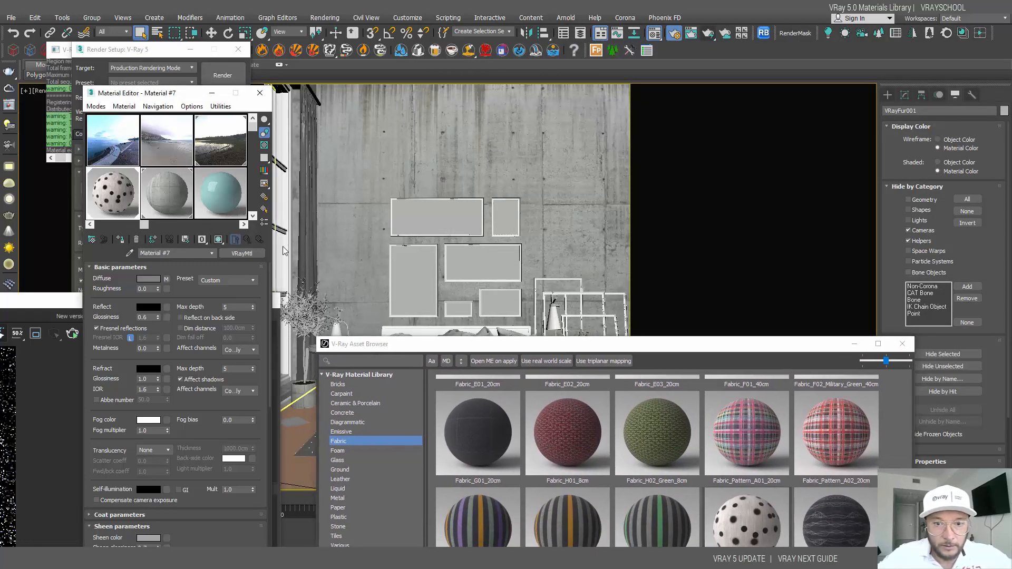
drag(465, 349, 802, 125)
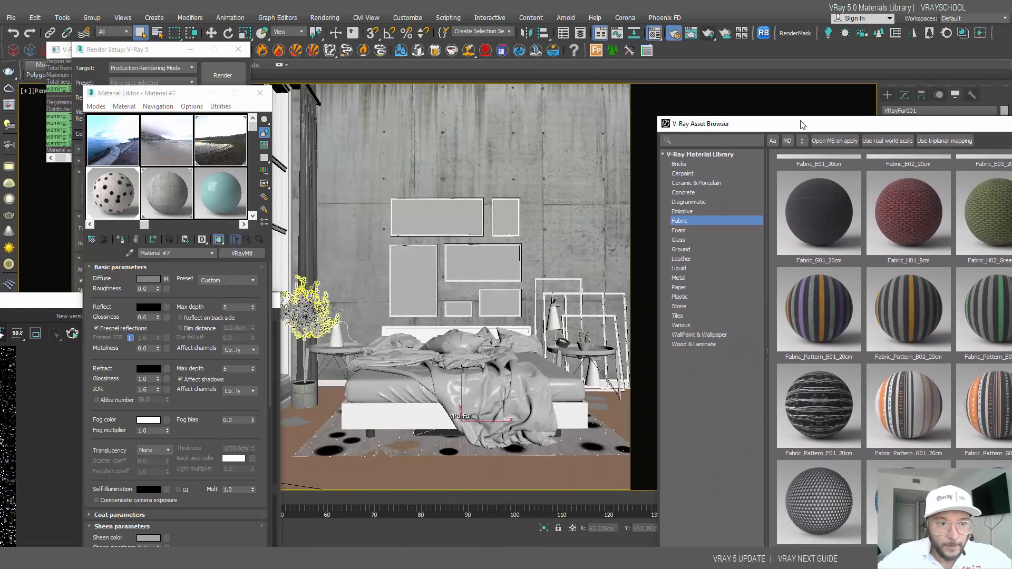
Step: Restart the interactive render to preview the spotted rug and the concrete wall
drag(53, 306, 705, 129)
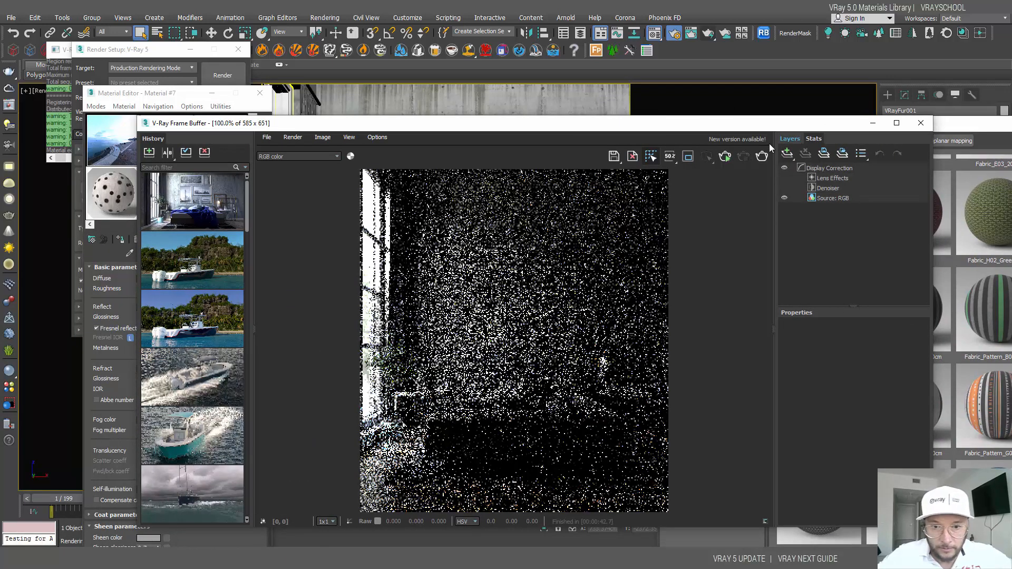
click(726, 156)
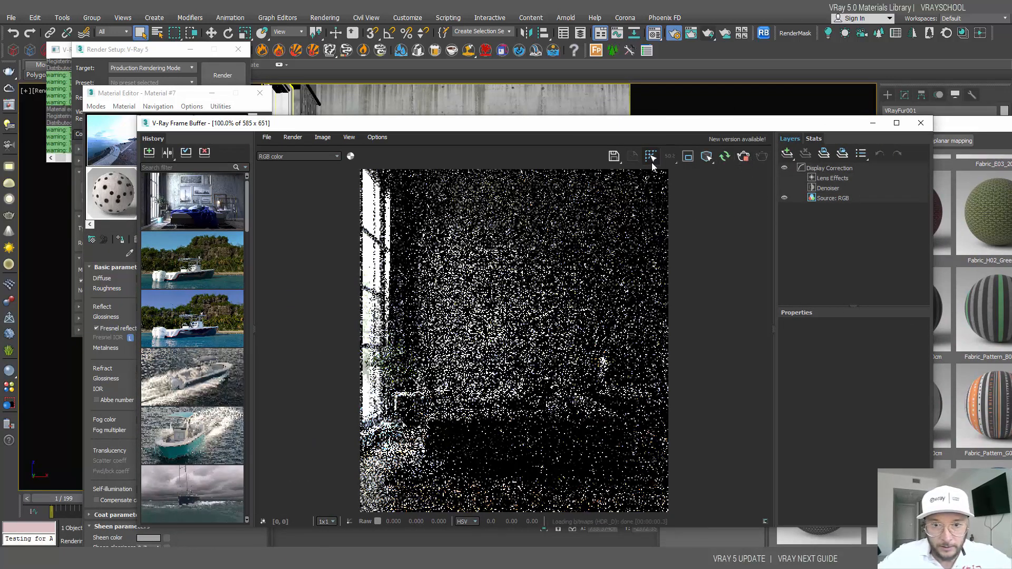
drag(604, 125, 605, 19)
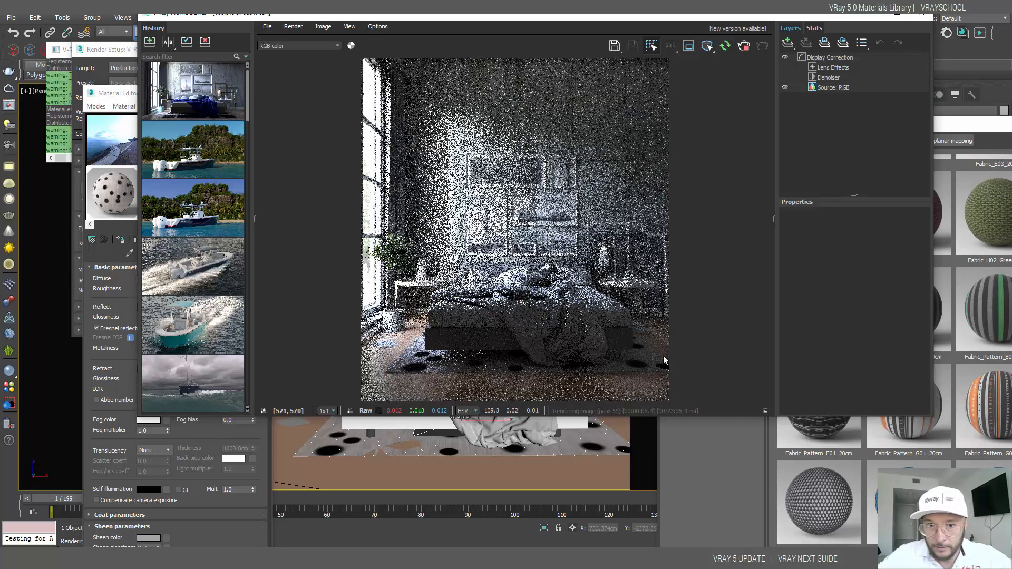
Step: Load Fabric_Pattern_F01_20cm into the sample slot holding the spotted fabric
click(970, 126)
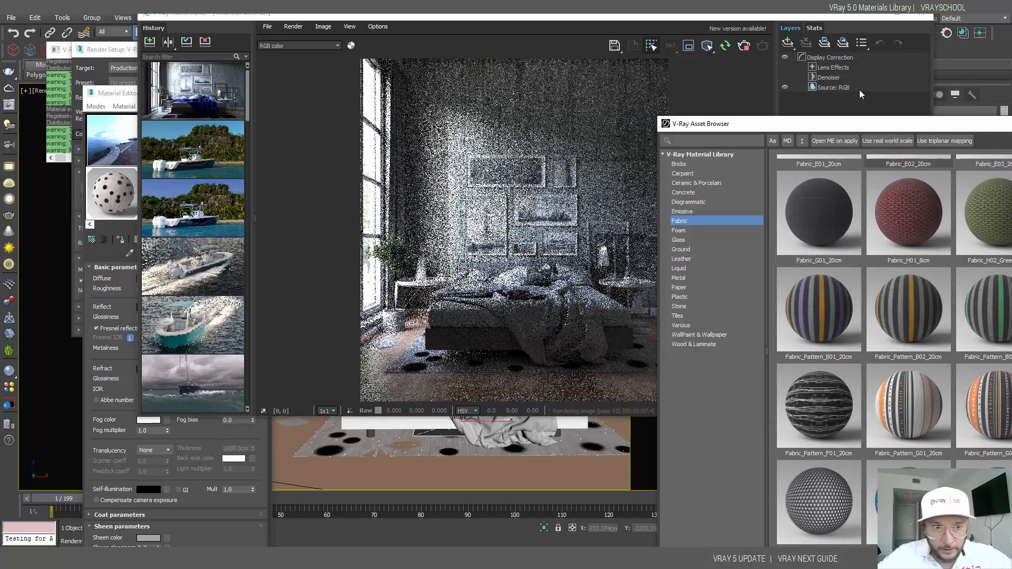
click(815, 402)
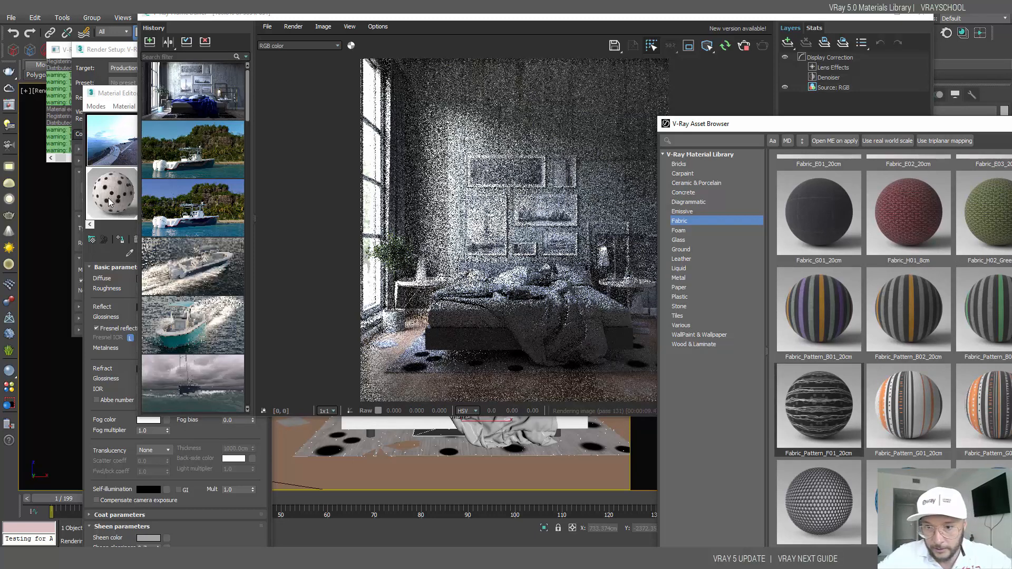
right_click(804, 413)
click(825, 432)
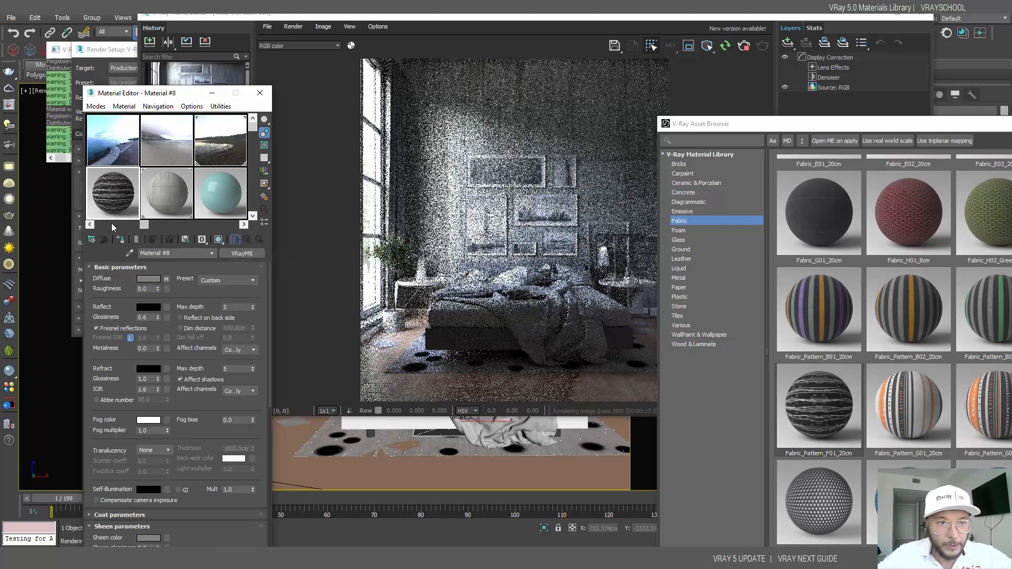
Step: Assign the black striped fabric material to the rug under the bed
right_click(104, 201)
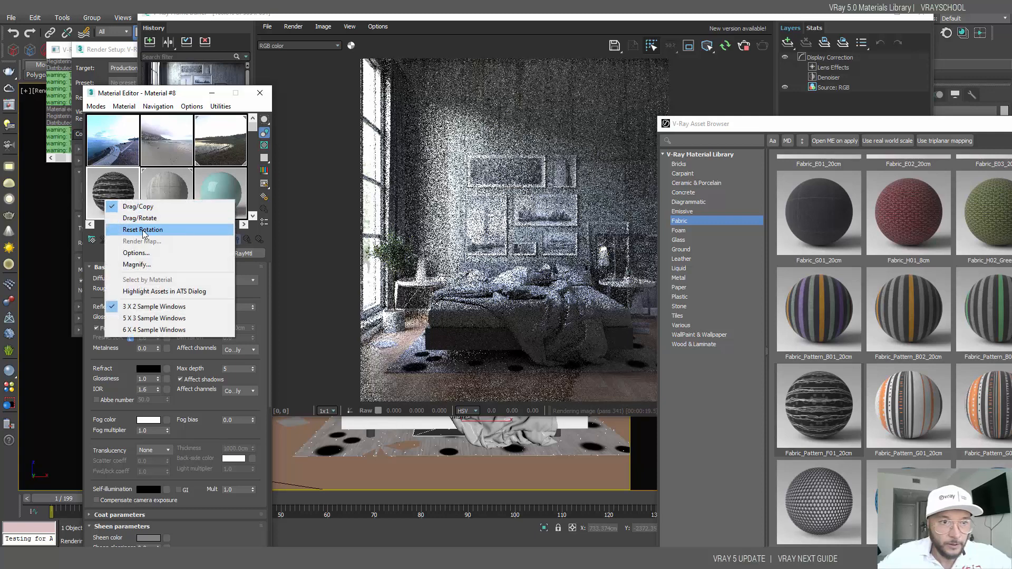
click(112, 184)
right_click(112, 183)
click(104, 178)
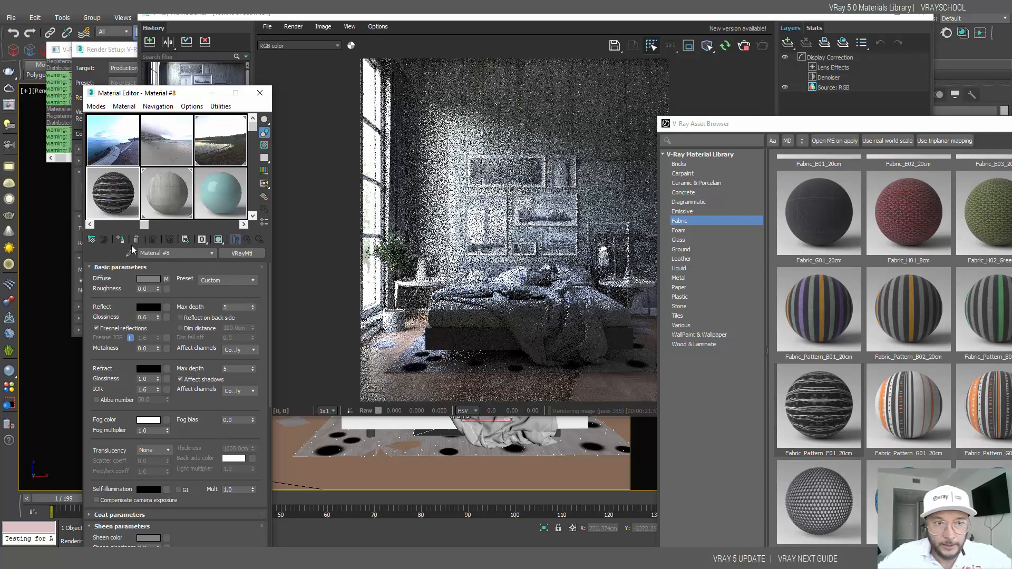
click(121, 240)
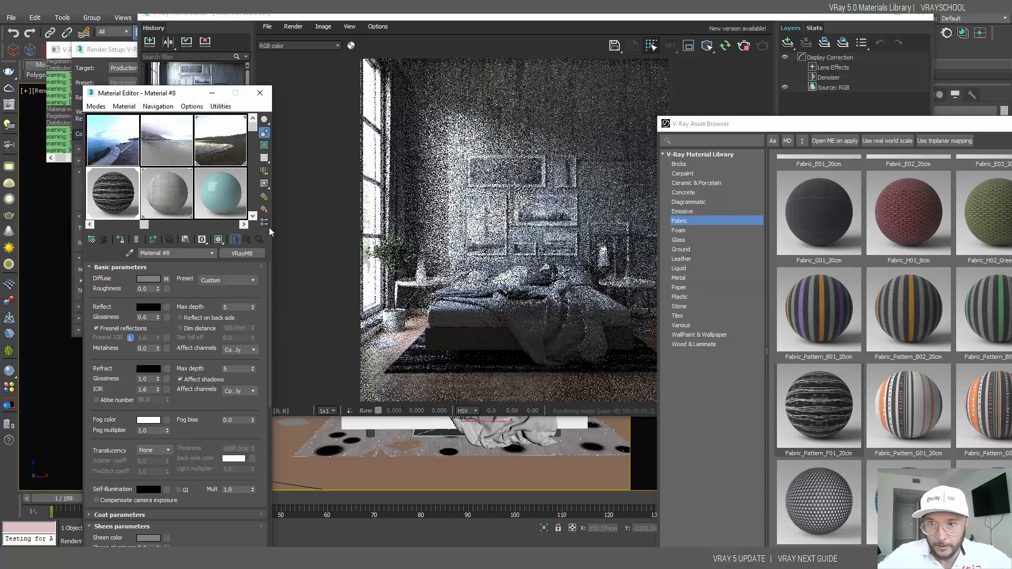
Step: Load Velvet_01_Violet_Purple_6cm from the Fabric category into the sample slot holding the black striped fabric
click(253, 215)
drag(799, 120, 716, 38)
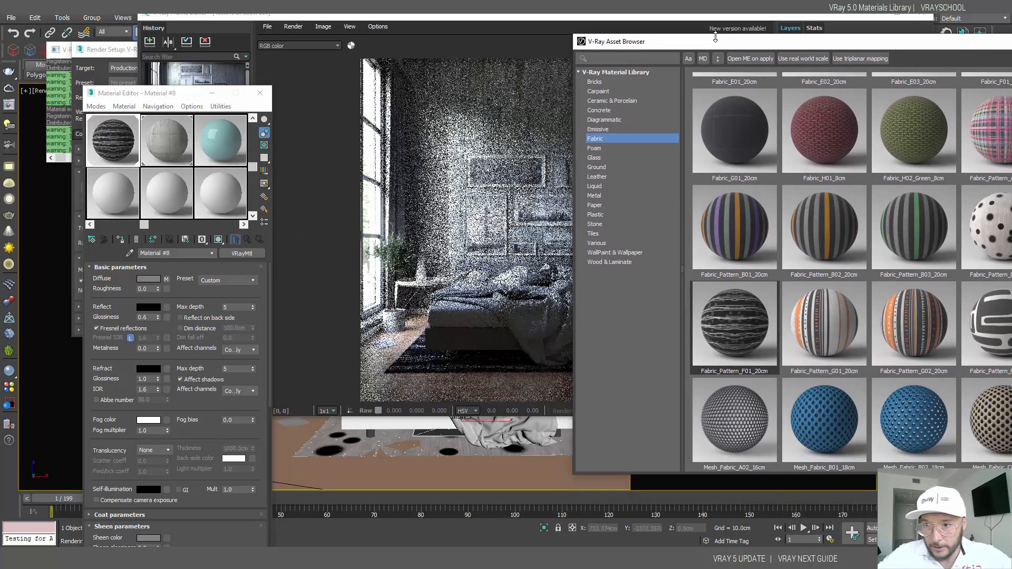
scroll(847, 457, down, 3)
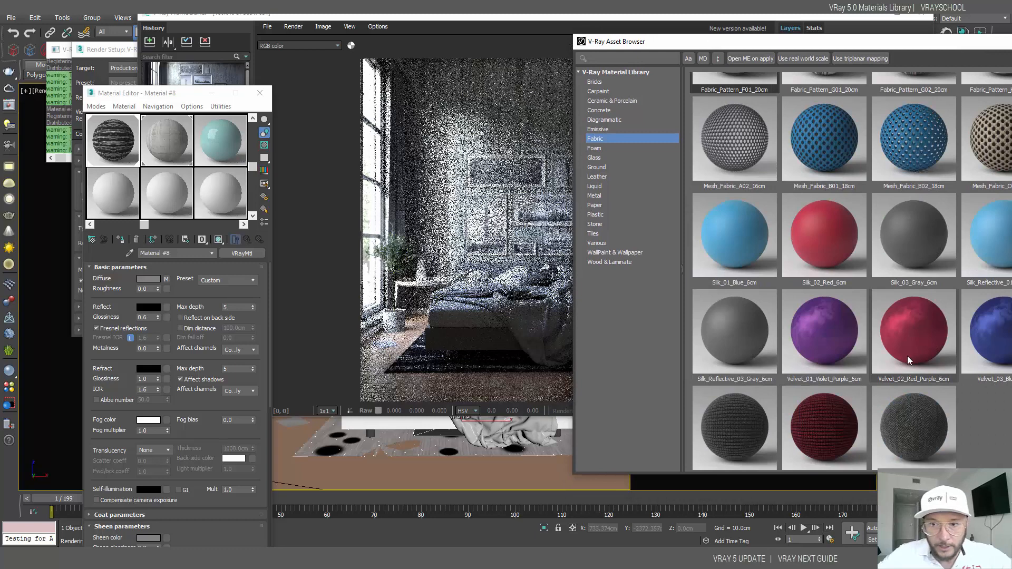
right_click(840, 336)
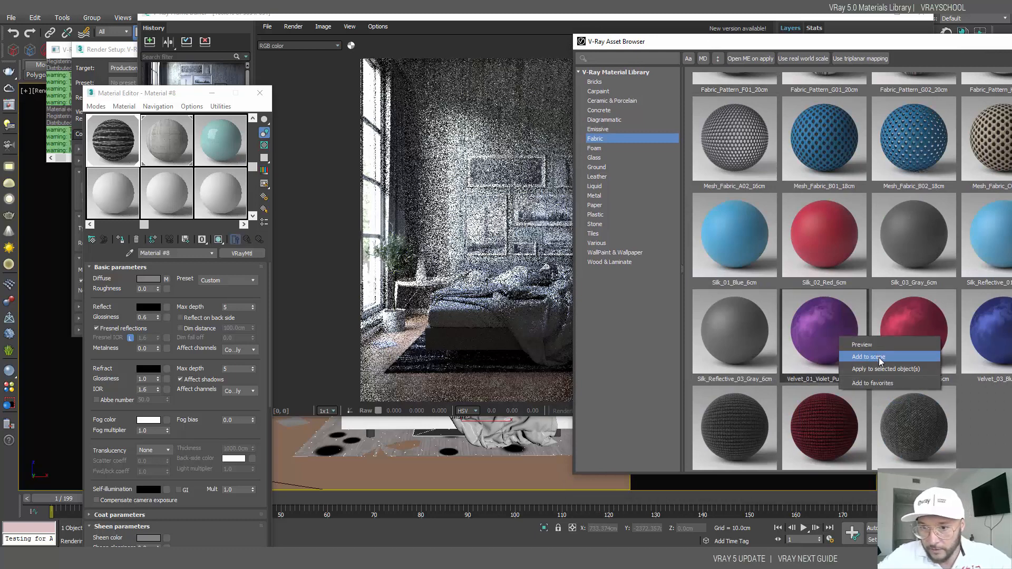
click(878, 358)
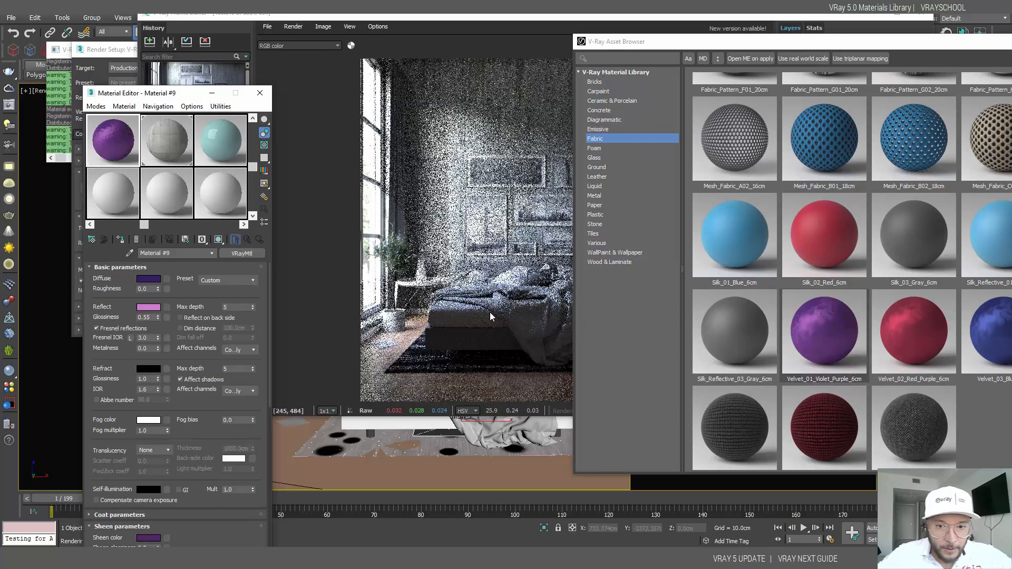
Step: Assign the purple velvet material to the blanket on the bed and bring the interactive render to the front
click(500, 433)
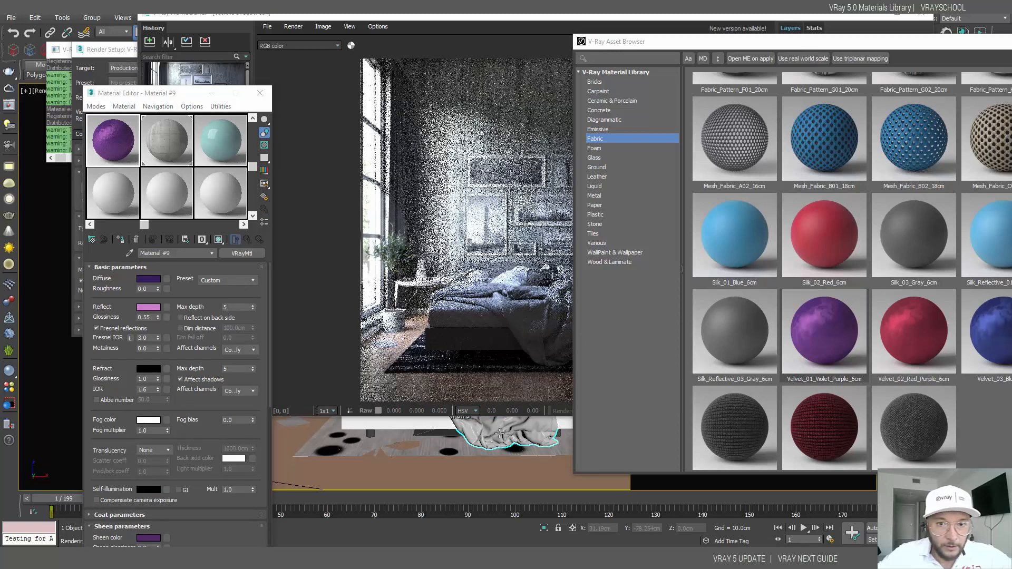
click(121, 240)
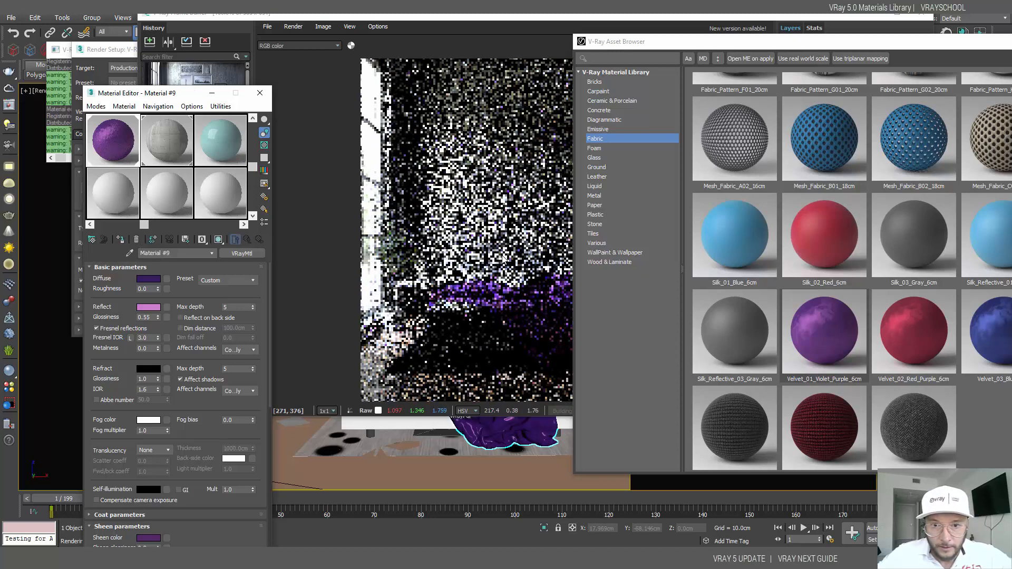
click(562, 278)
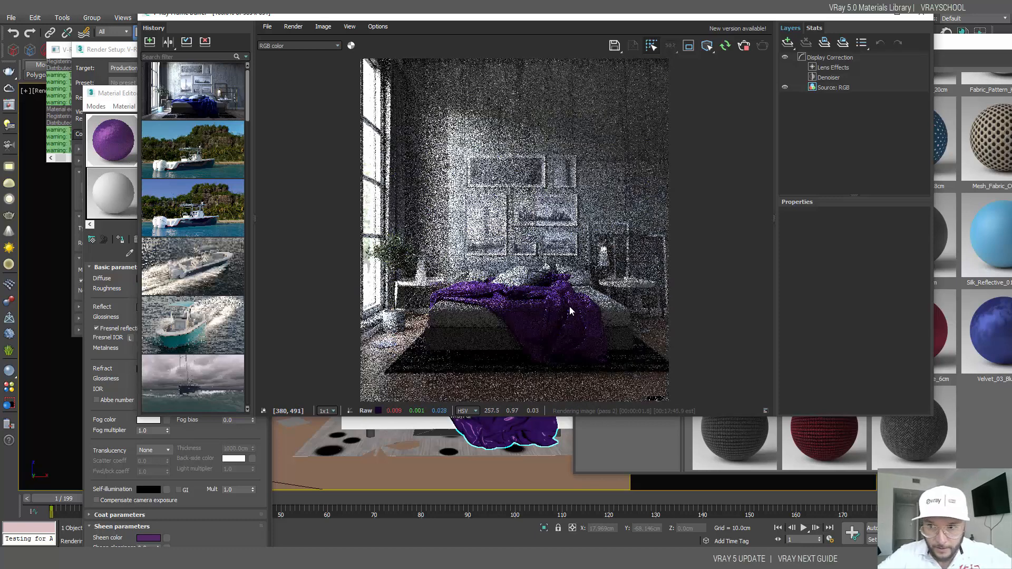
Step: Load Velvet_02_Red_Purple_6cm into the purple velvet's sample slot and assign it to the selected blanket
click(1007, 401)
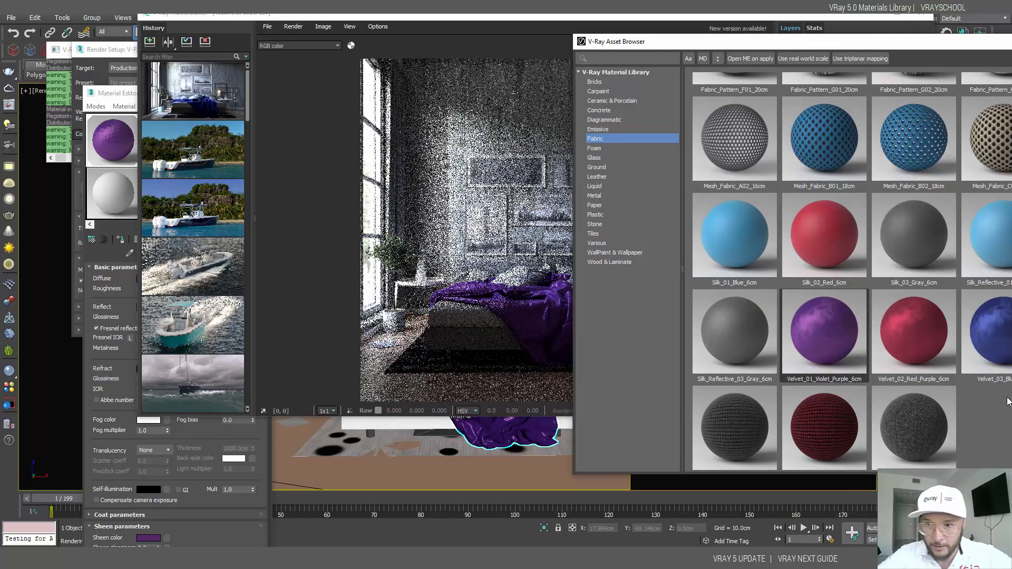
right_click(997, 342)
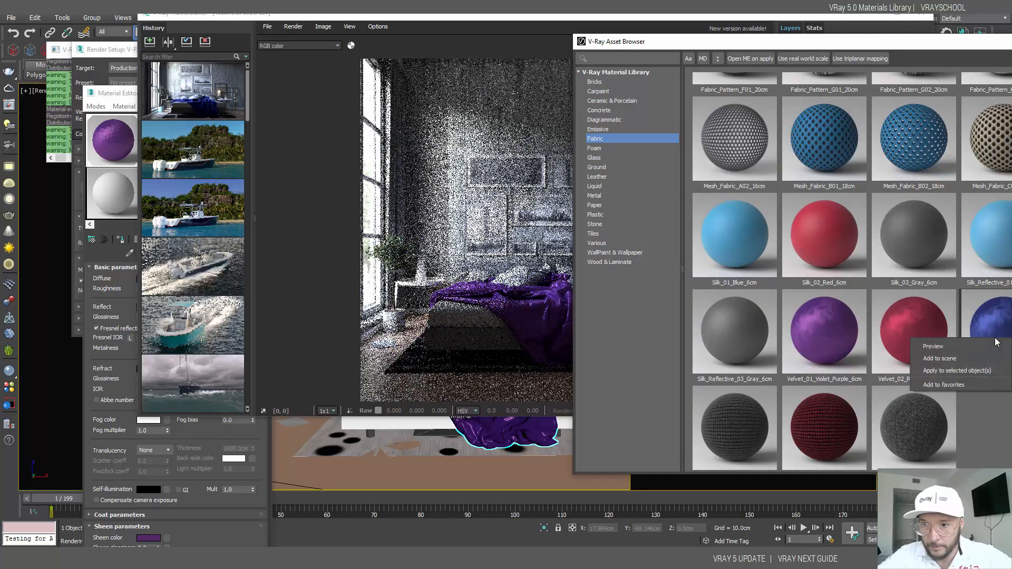
right_click(917, 325)
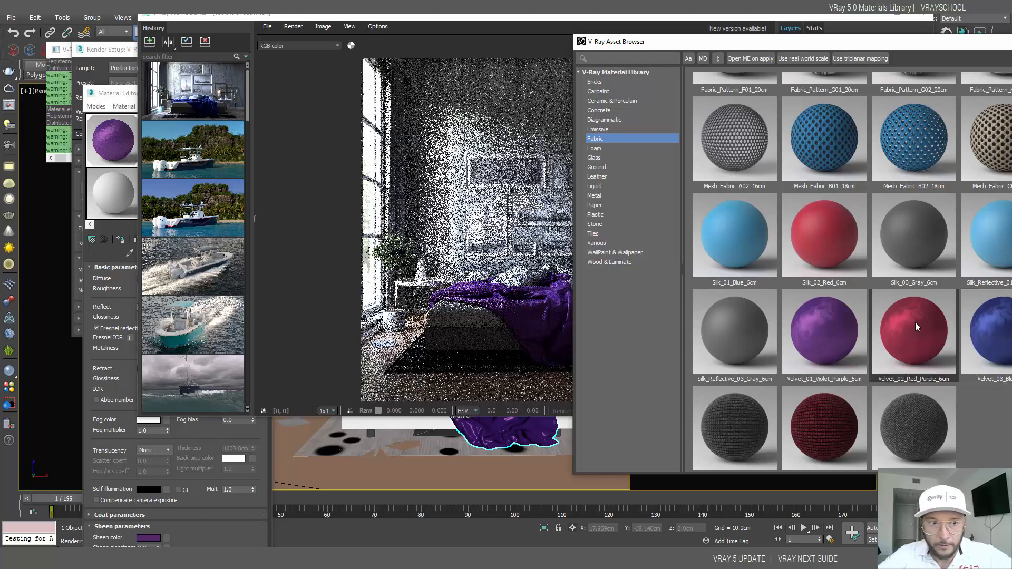
click(936, 343)
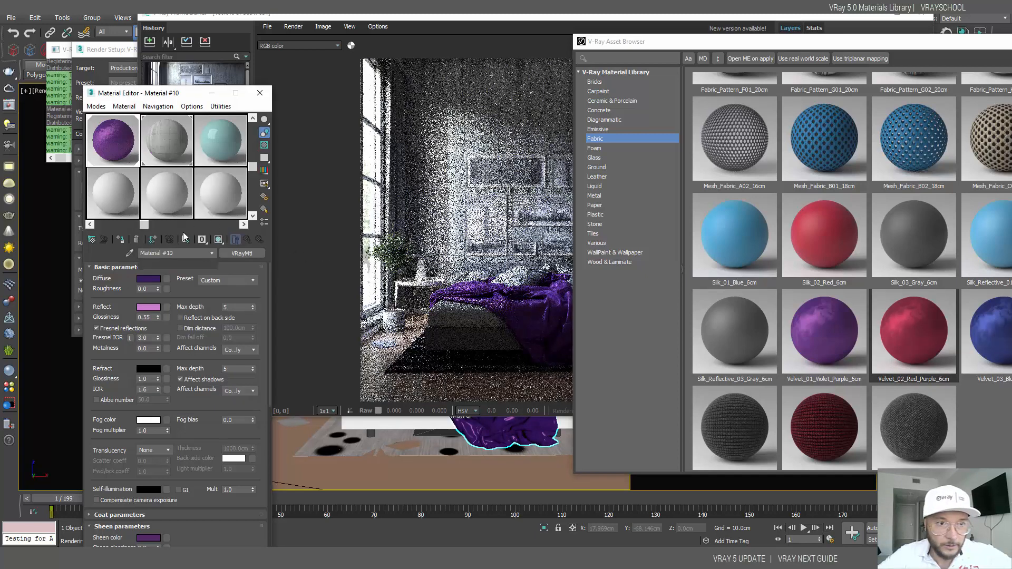
click(122, 242)
click(435, 192)
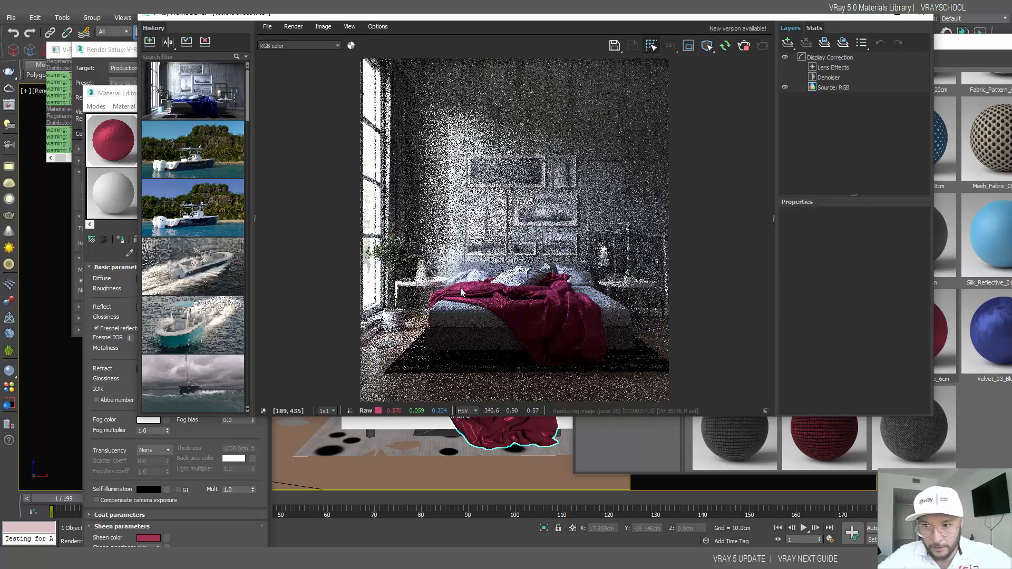
Step: Load Velvet_03_Blue_6cm into the red velvet's sample slot, assign it to the blanket and inspect the interactive render
click(978, 327)
right_click(979, 327)
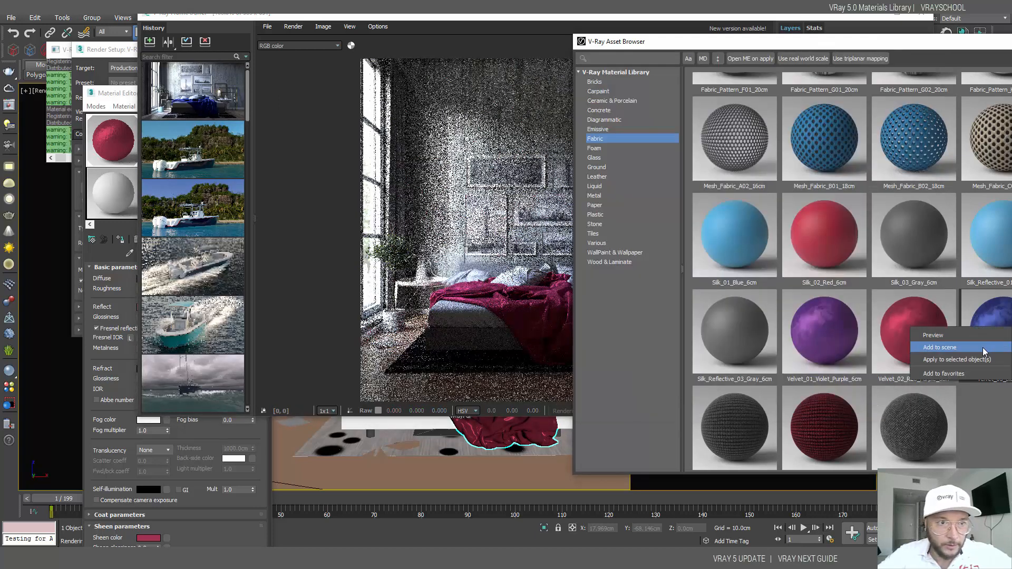
click(983, 347)
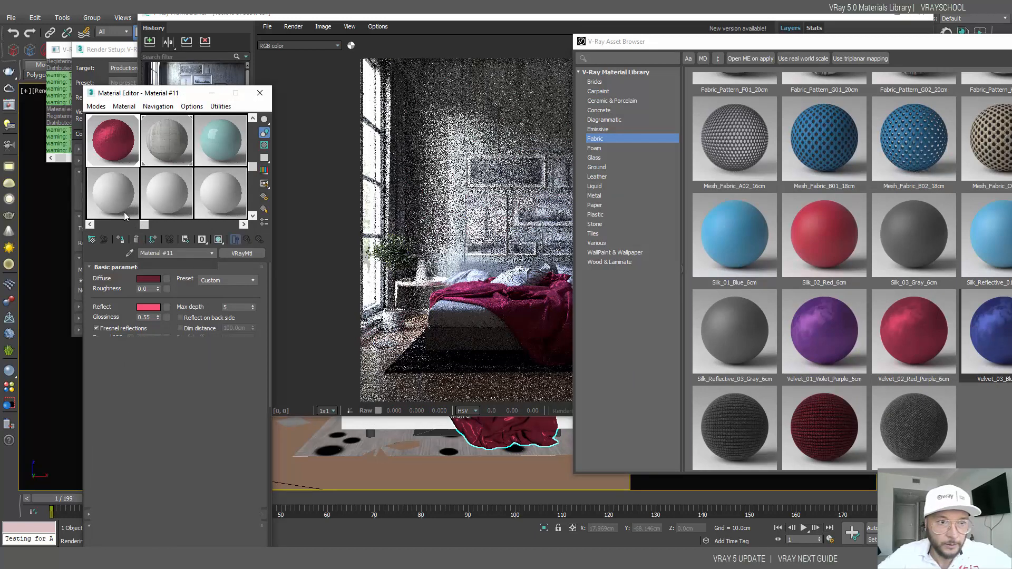
click(122, 240)
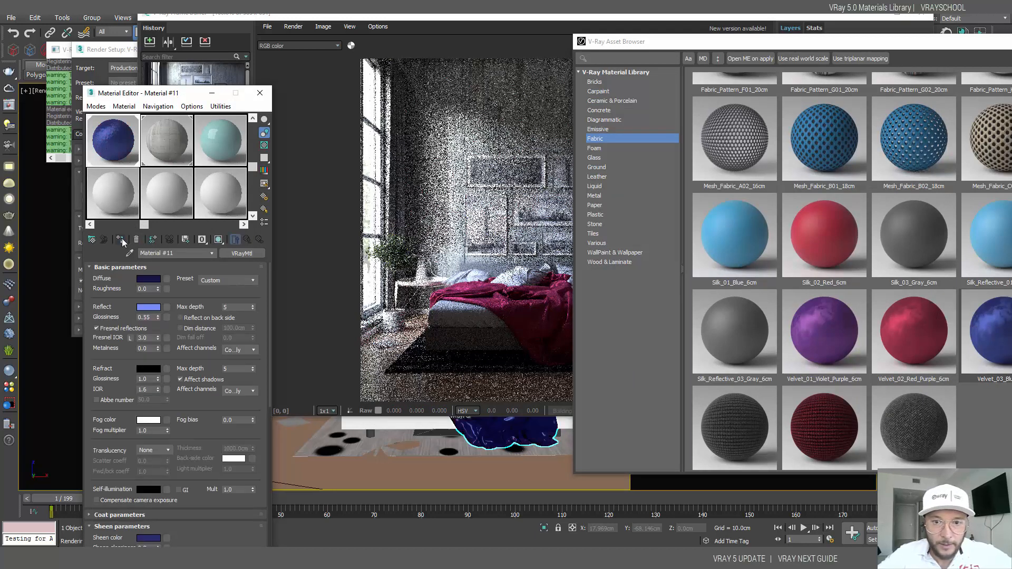
click(530, 288)
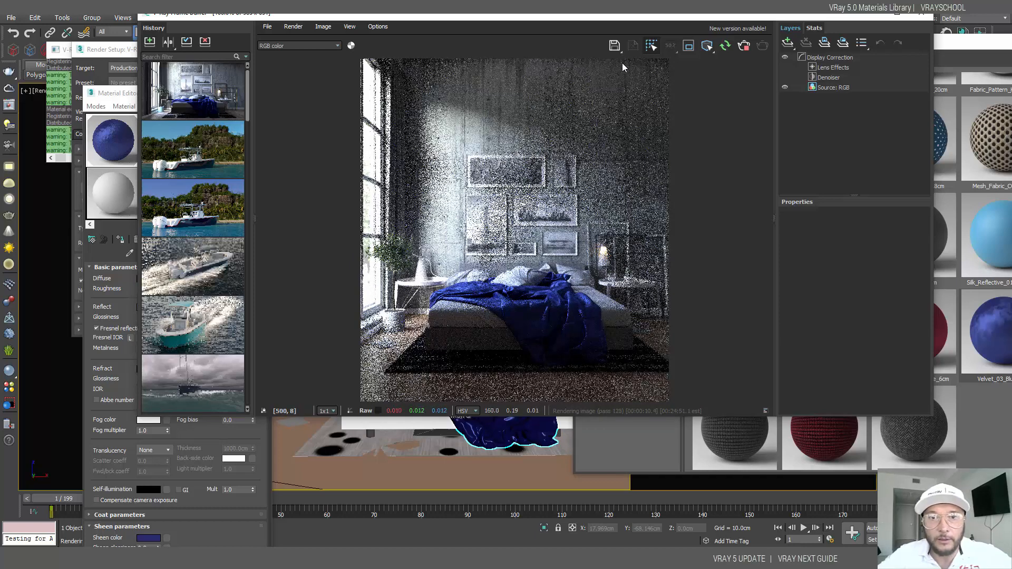
scroll(559, 64, up, 1)
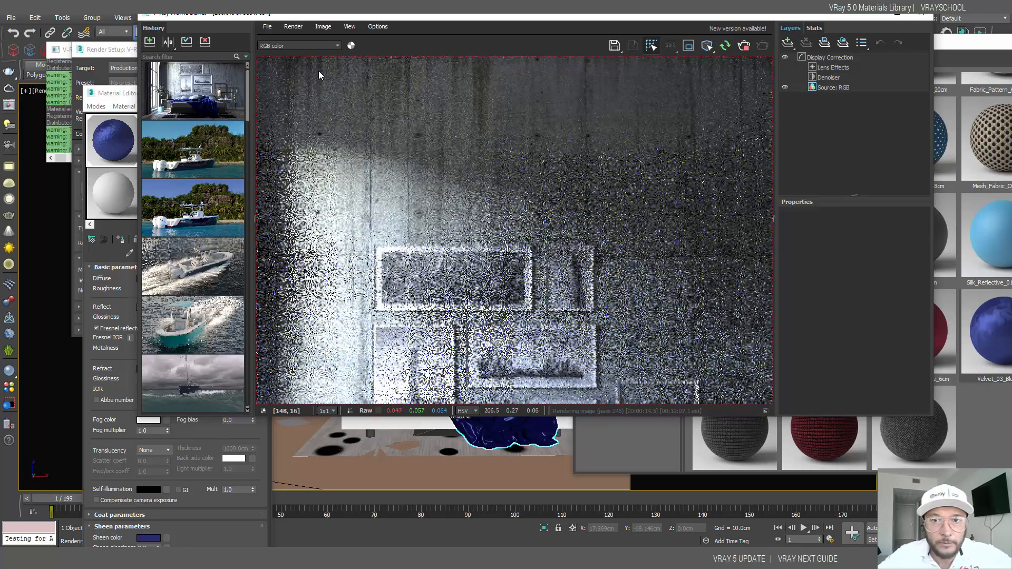
scroll(395, 86, down, 1)
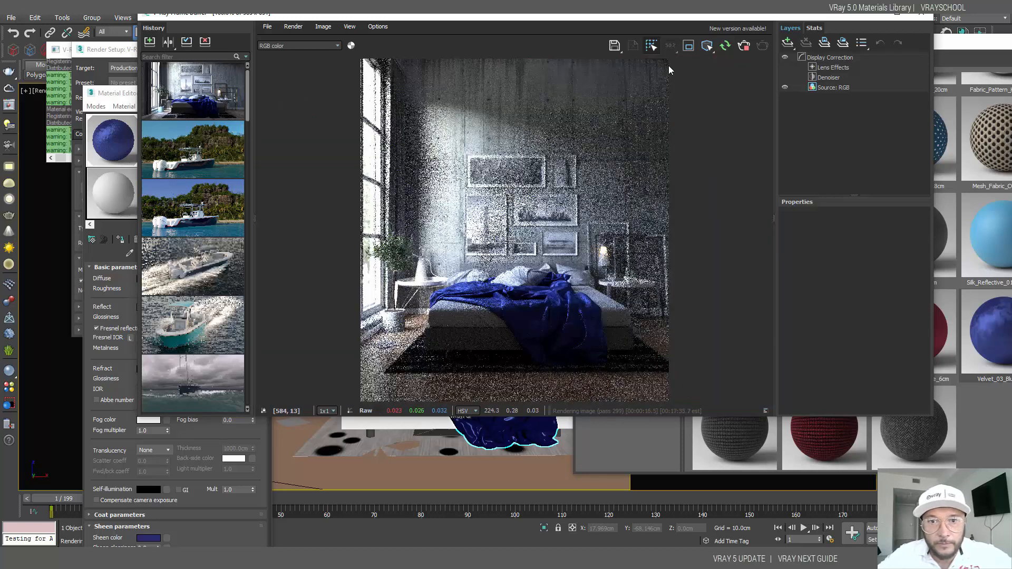
scroll(596, 115, up, 1)
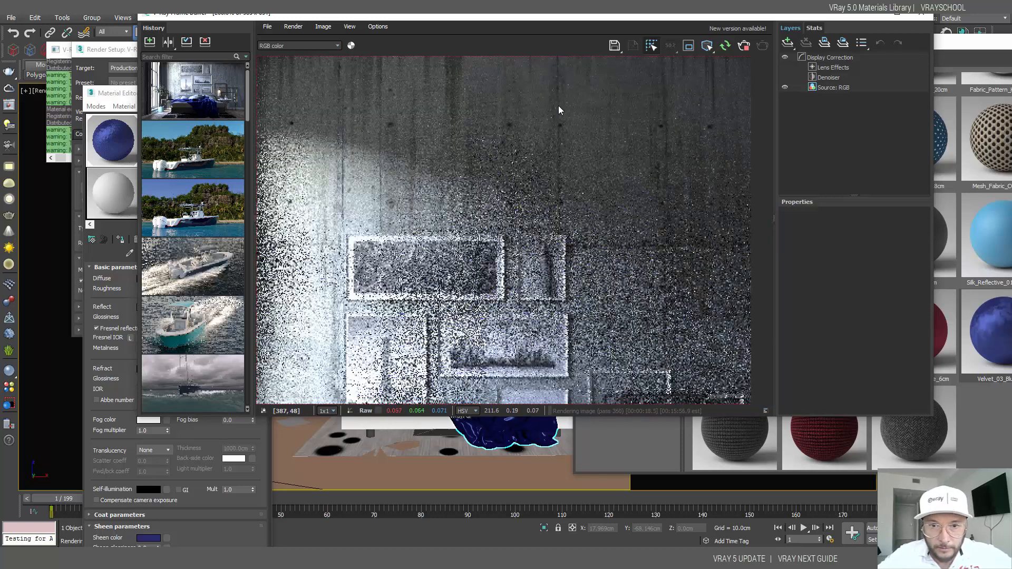
scroll(599, 133, down, 1)
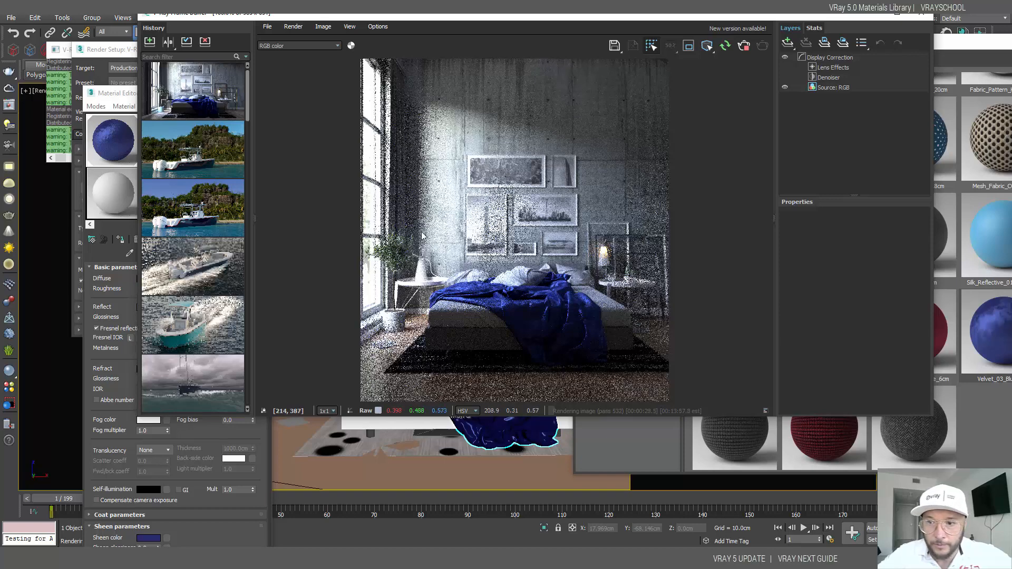
Step: Load Fabric_Pattern_H02_40cm from the Fabric category into the first sample slot of the second row
click(1003, 430)
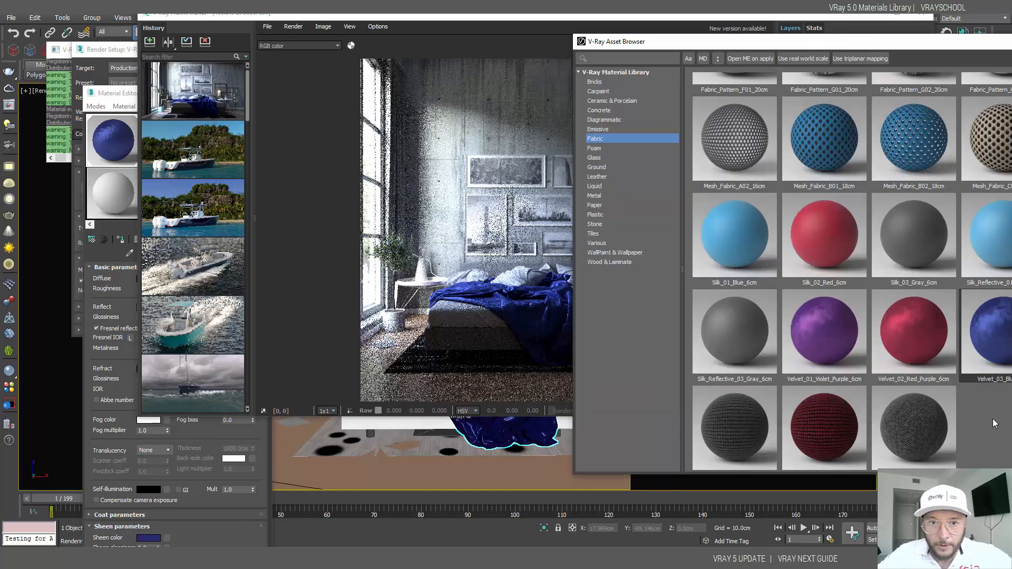
drag(835, 48, 593, 31)
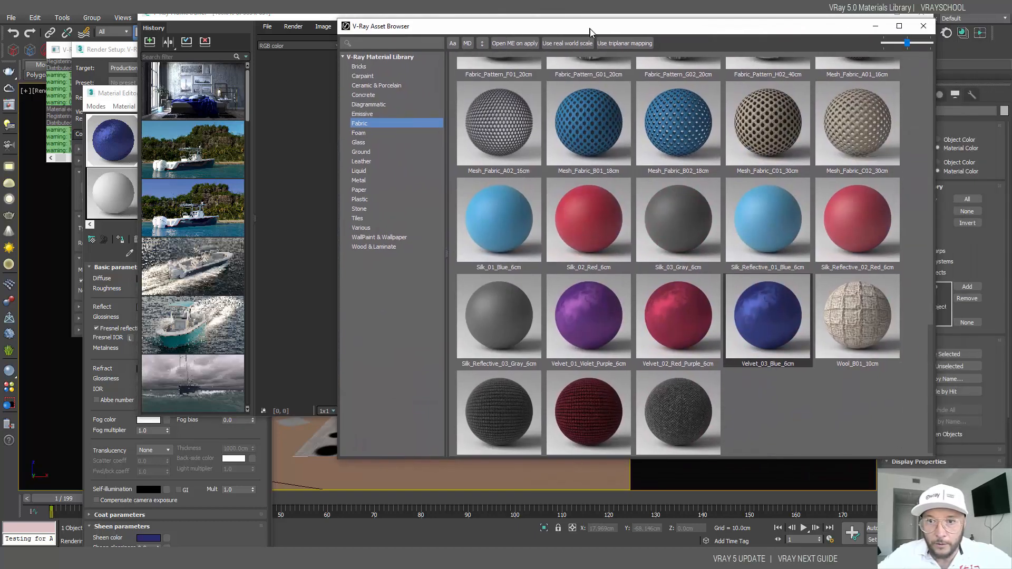
scroll(783, 244, up, 10)
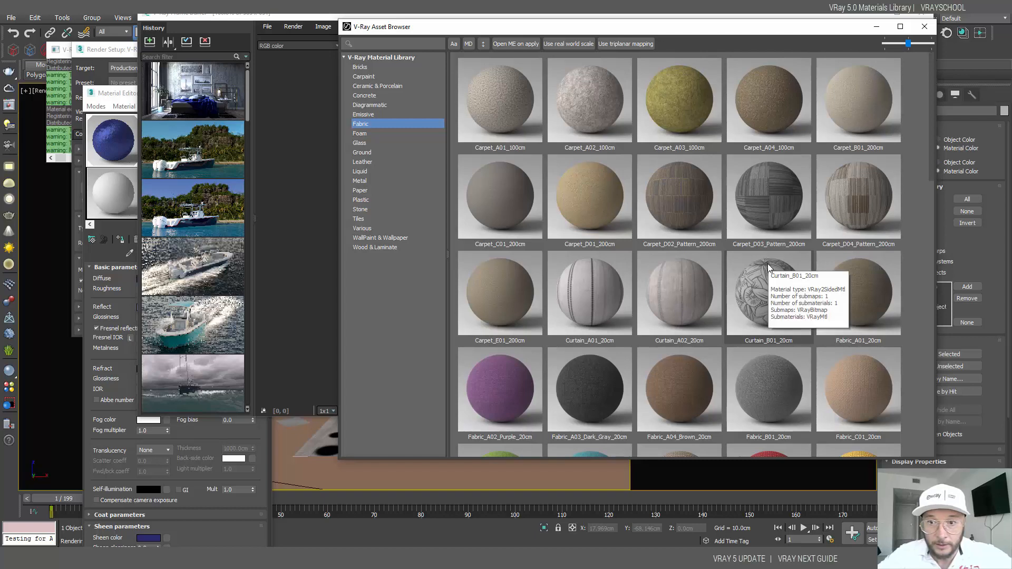
scroll(768, 268, down, 10)
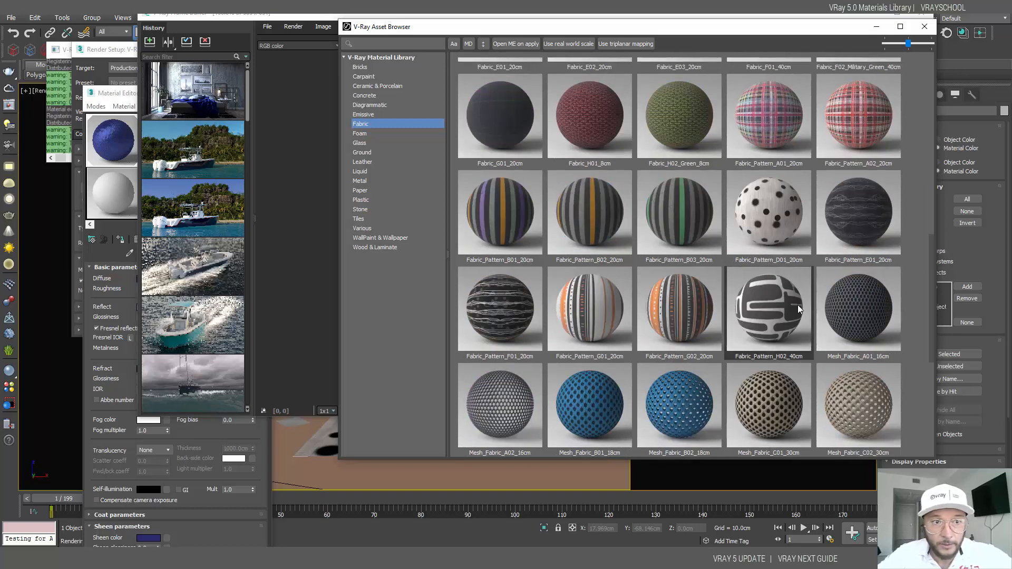
click(213, 200)
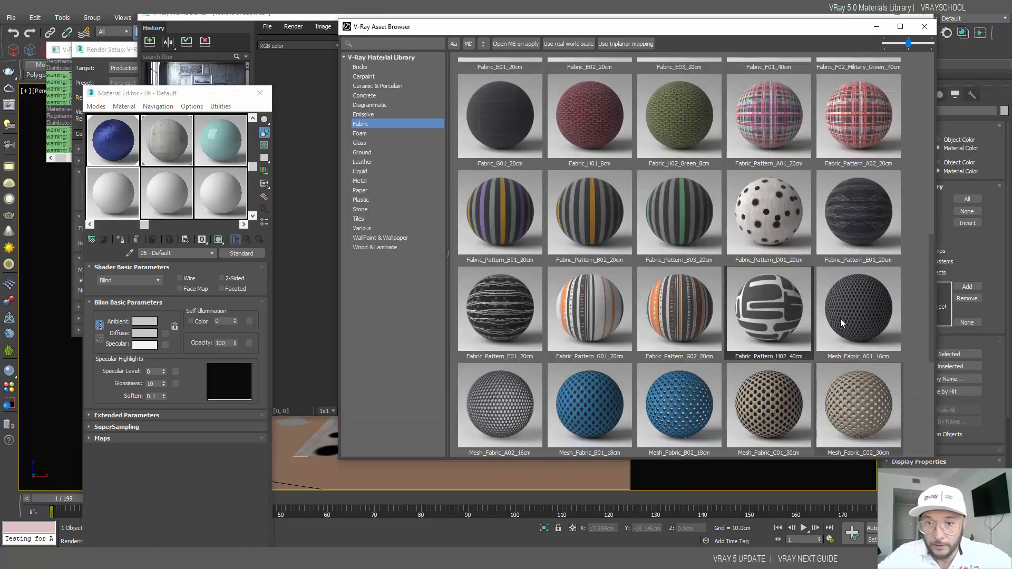
click(858, 438)
right_click(782, 289)
click(815, 309)
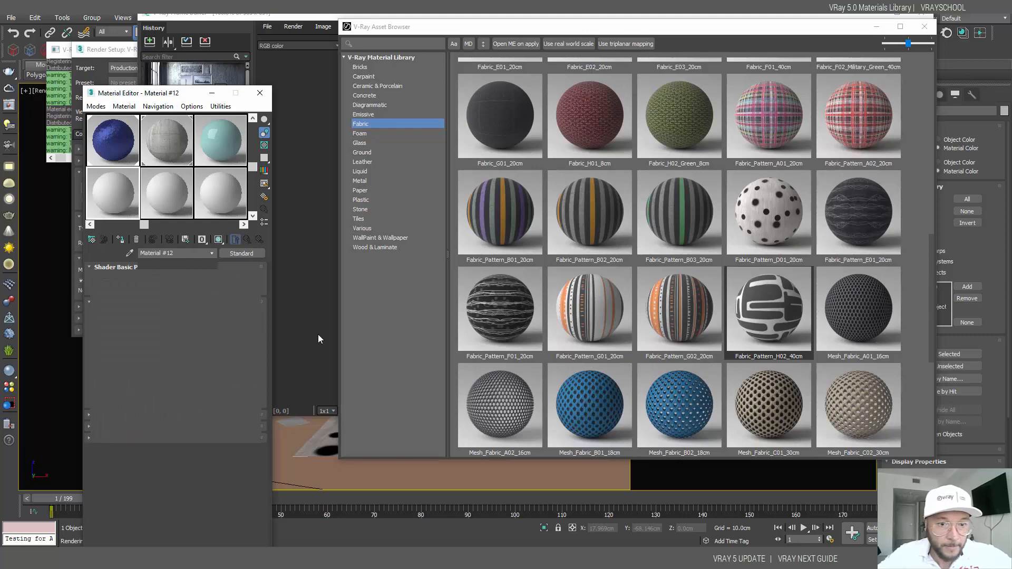
Step: Assign the black-and-white patterned fabric to the rug, display its texture in the viewport and preview it in the interactive render
click(321, 438)
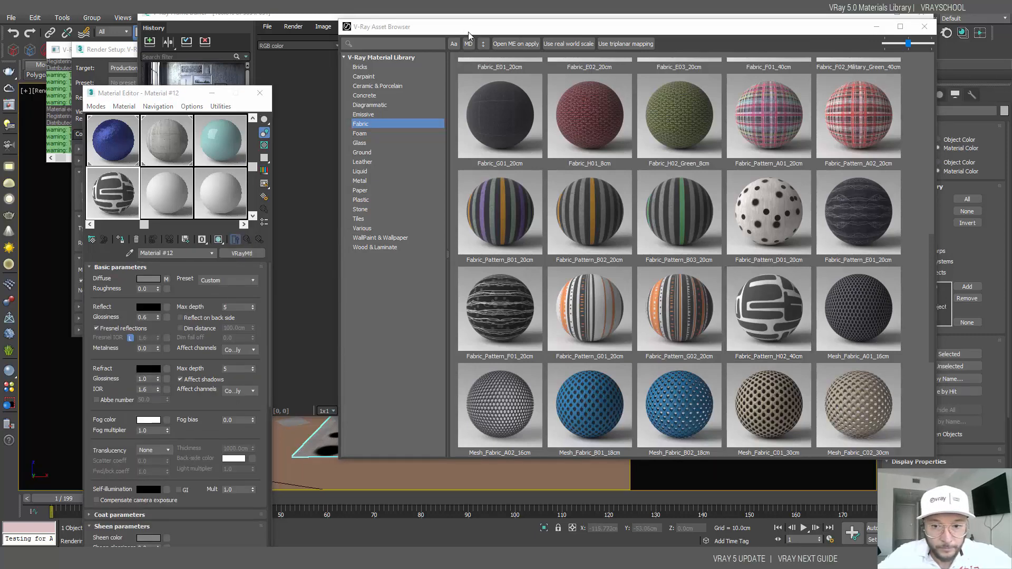
drag(468, 28, 812, 71)
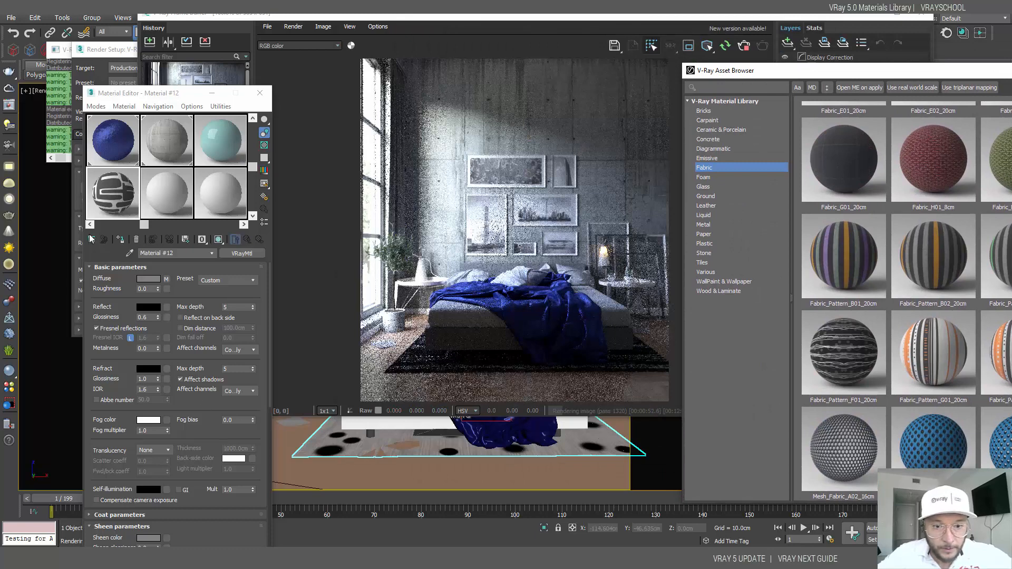
click(120, 240)
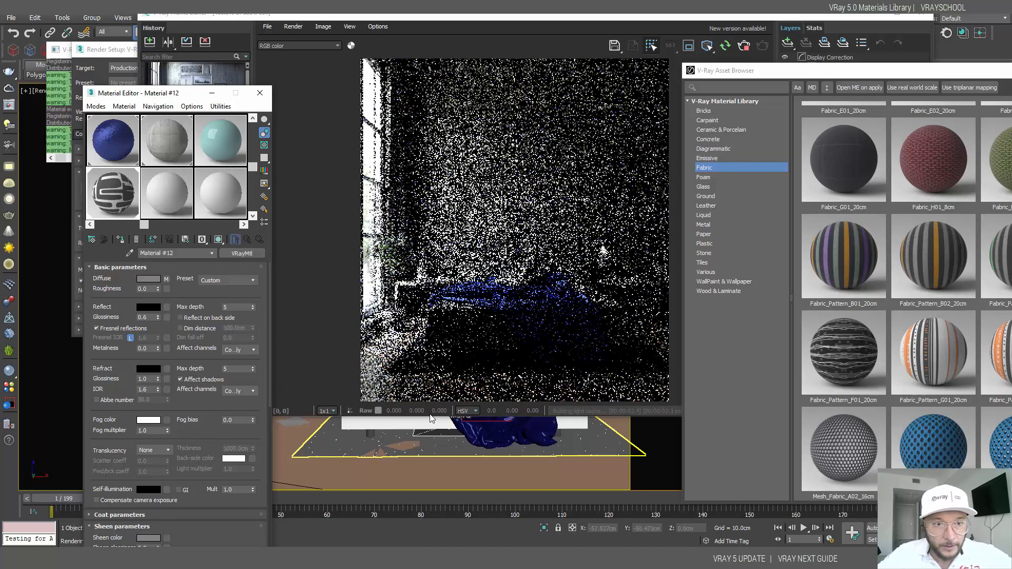
click(219, 241)
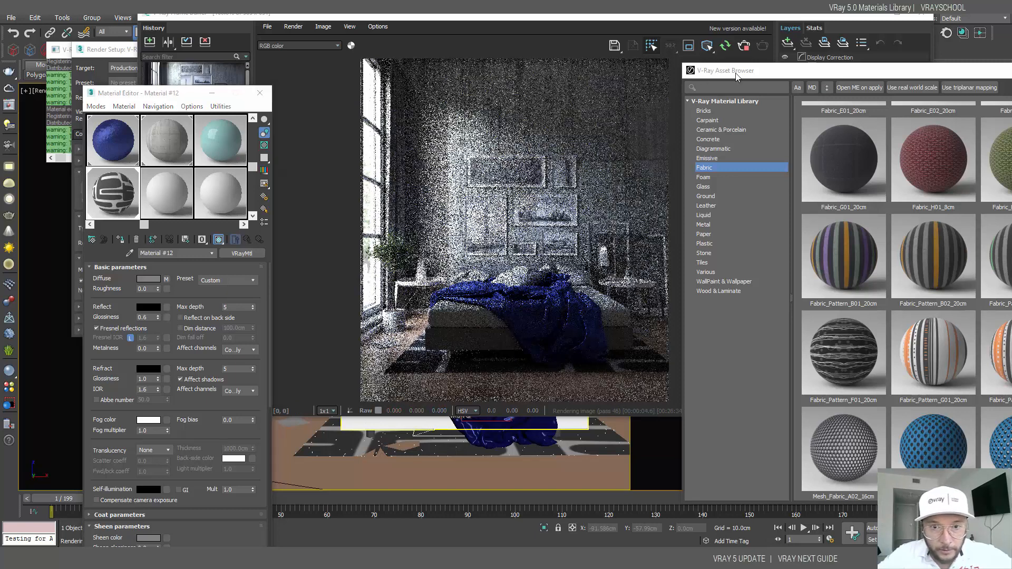
drag(716, 70, 842, 86)
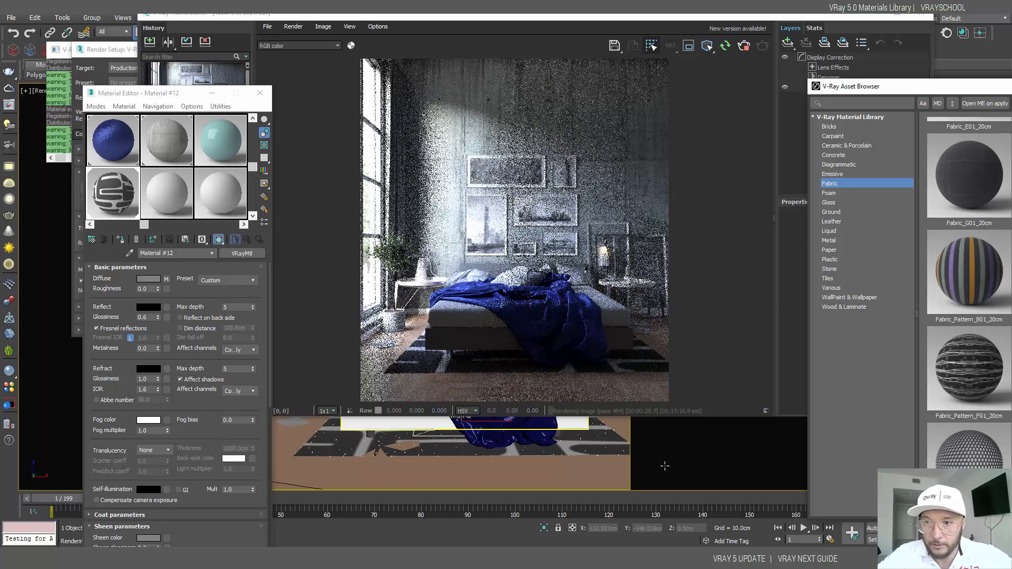
drag(940, 90, 632, 25)
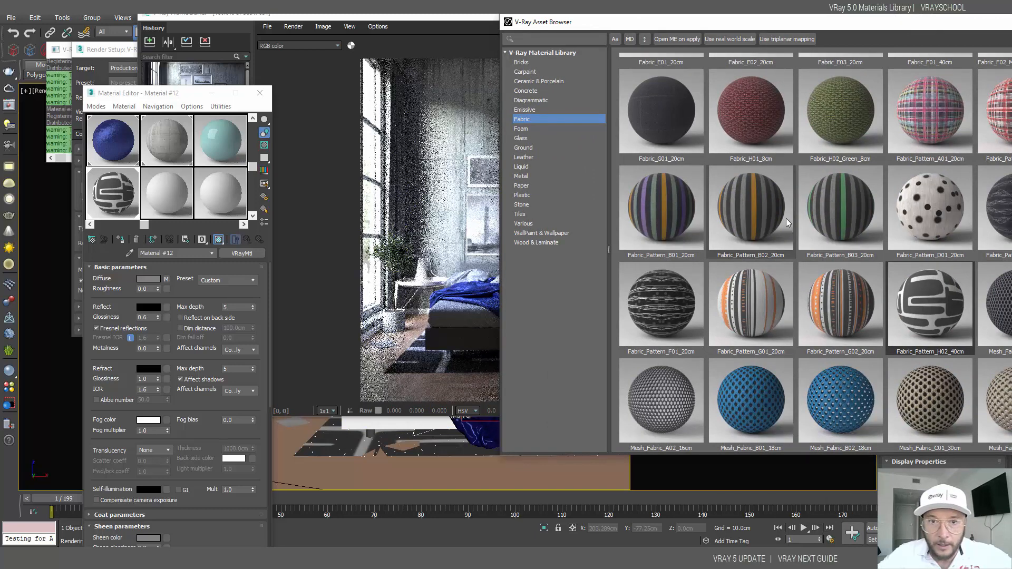
Step: Browse the Foam, Glass and Ground categories of the V-Ray material library and examine their presets
scroll(790, 219, down, 5)
click(575, 128)
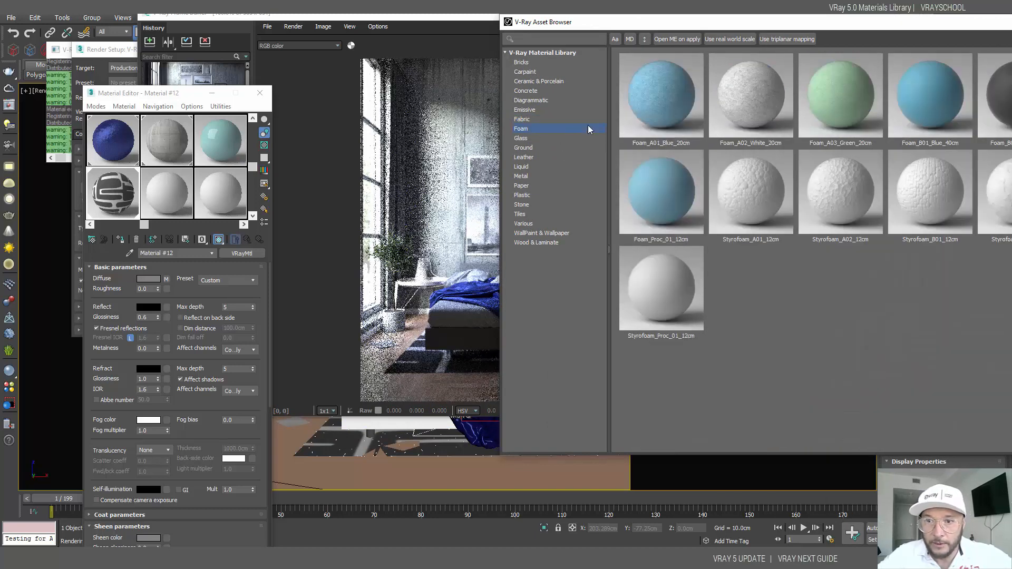
drag(799, 24, 834, 31)
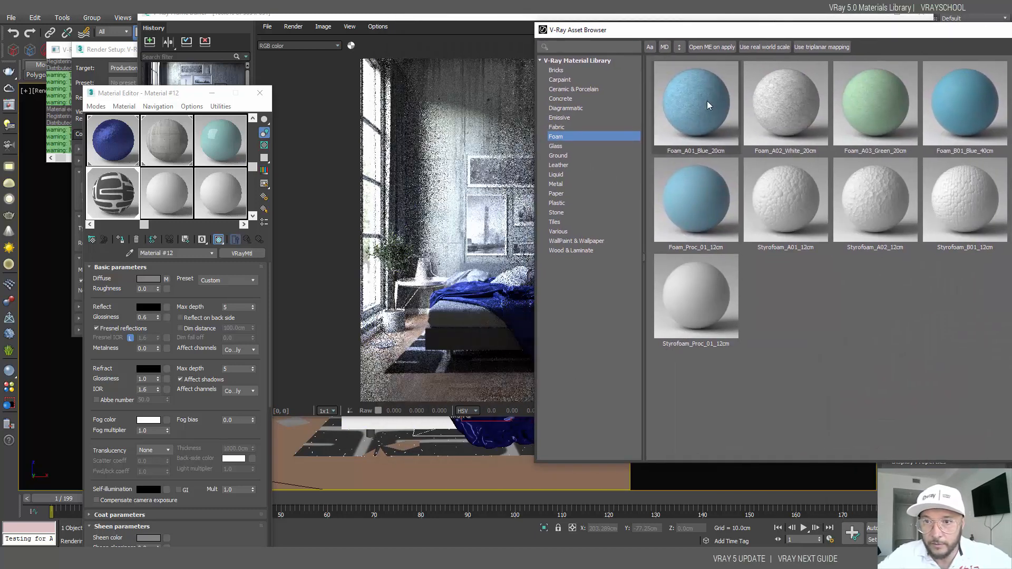
click(569, 143)
scroll(858, 207, down, 3)
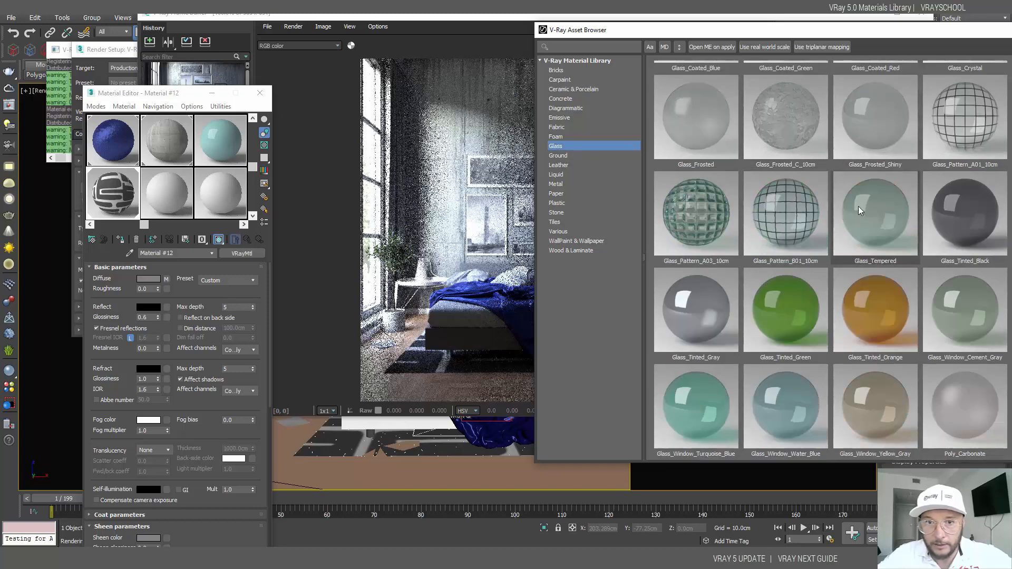
click(569, 156)
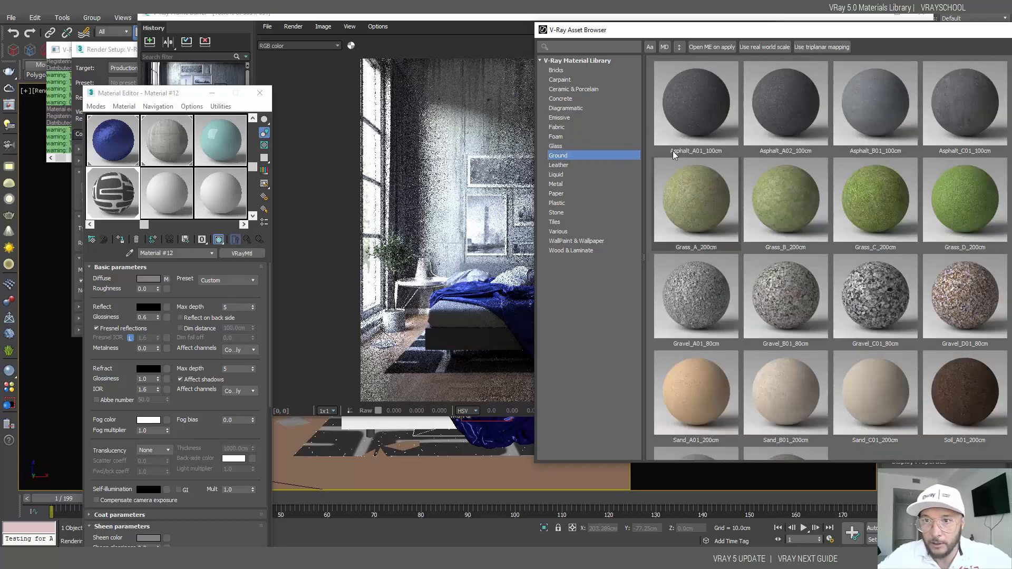
scroll(880, 182, down, 2)
drag(822, 31, 742, 33)
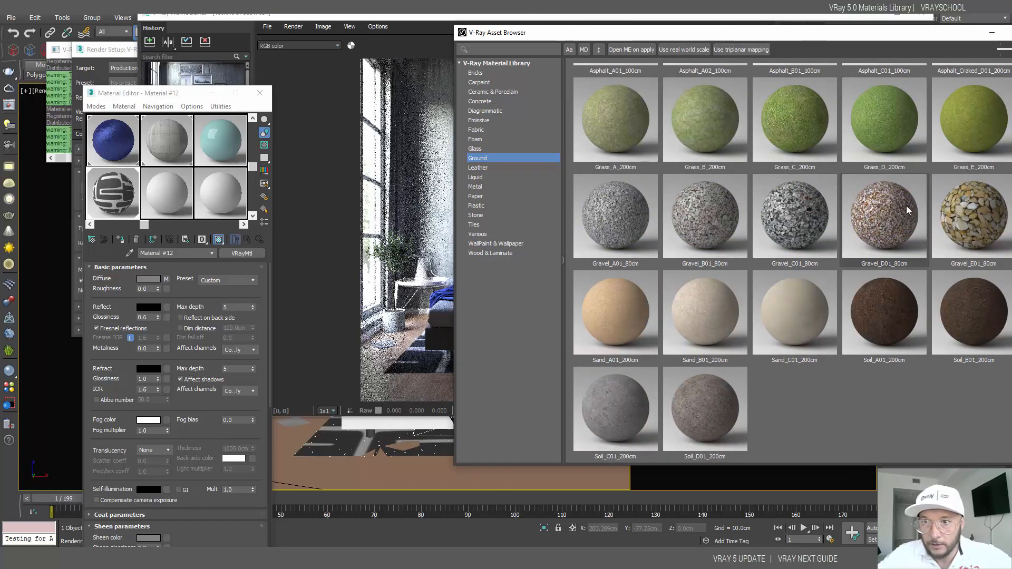
drag(879, 41, 795, 41)
scroll(854, 169, up, 2)
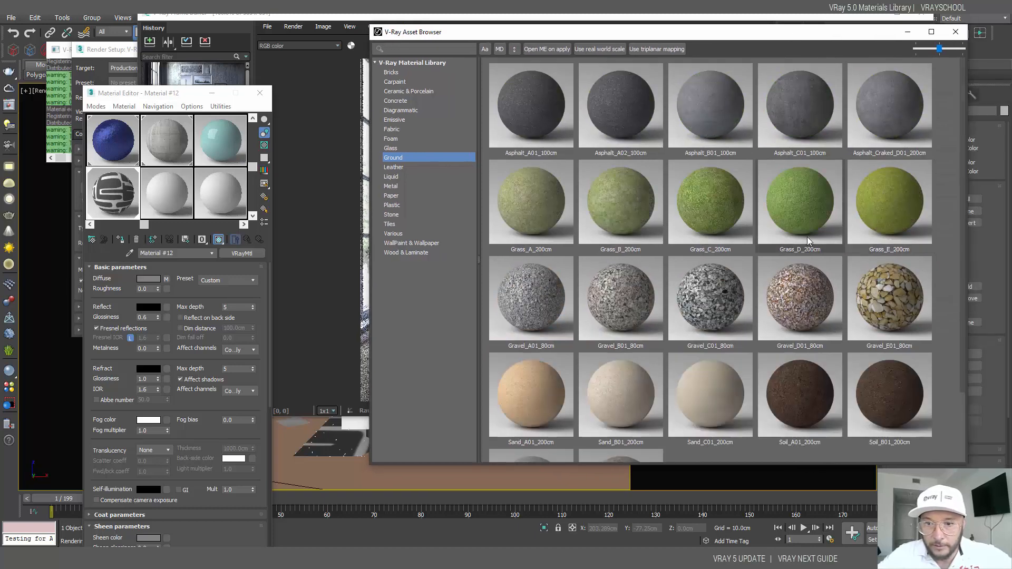
scroll(768, 334, down, 2)
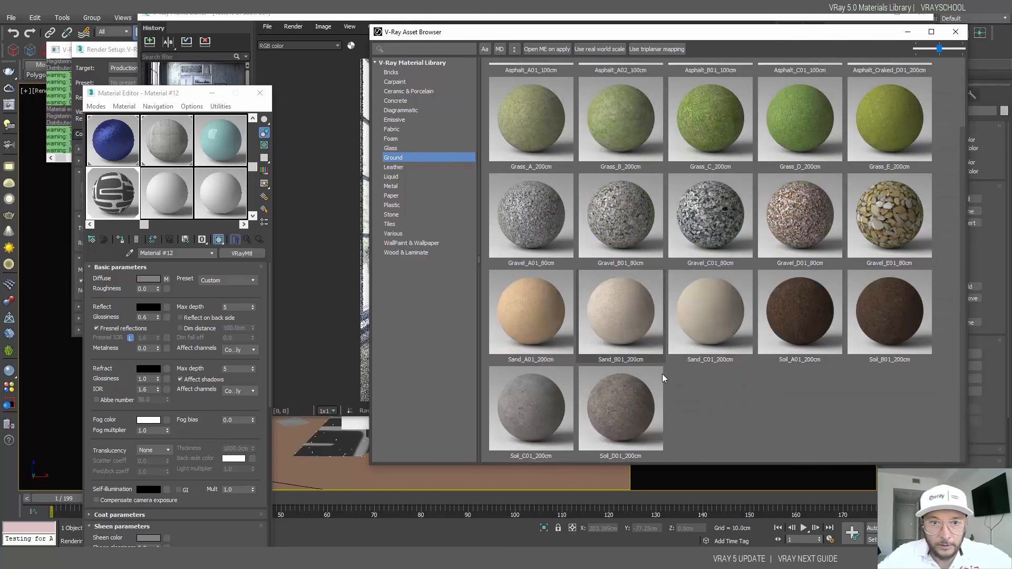
Step: Browse the Leather, Liquid and Metal categories, previewing the Leather_C02_Brown_25cm material at larger size
click(402, 167)
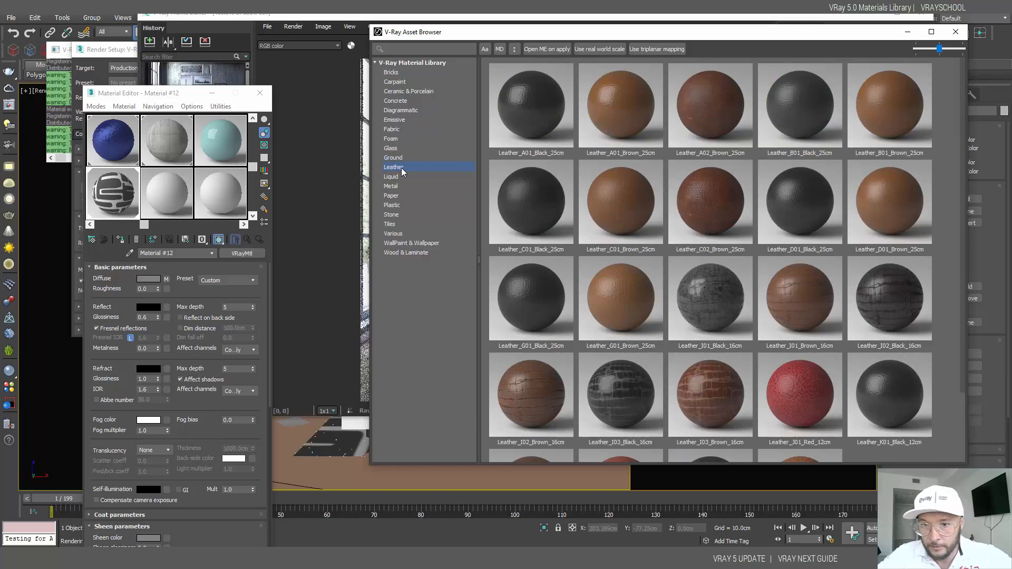
scroll(864, 301, down, 2)
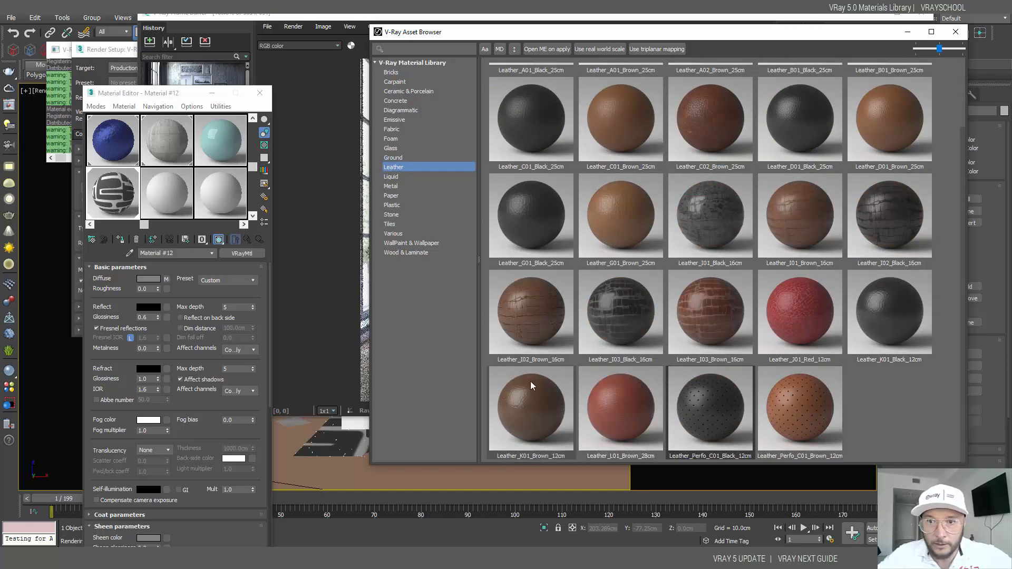
scroll(712, 338, up, 2)
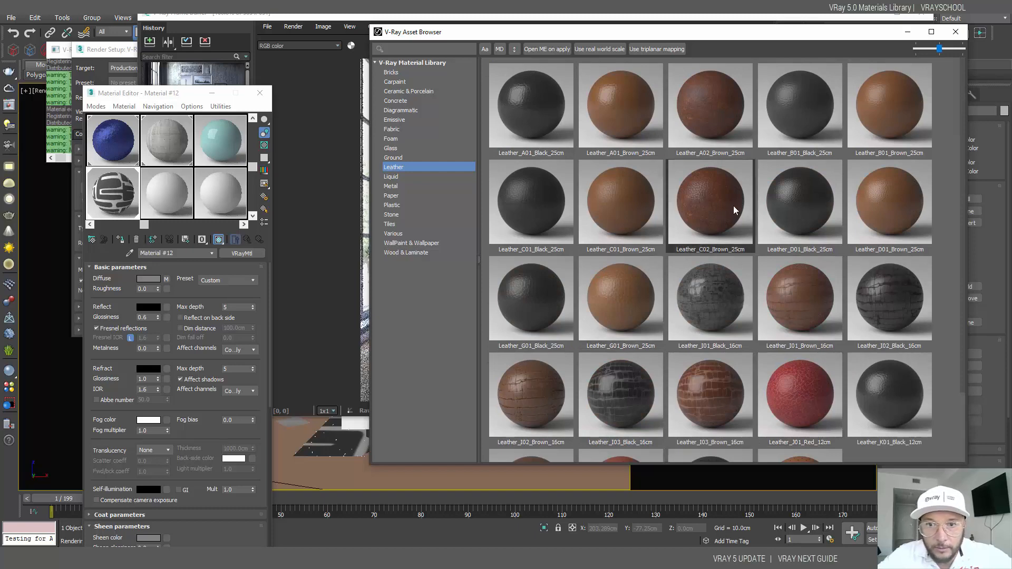
double_click(711, 204)
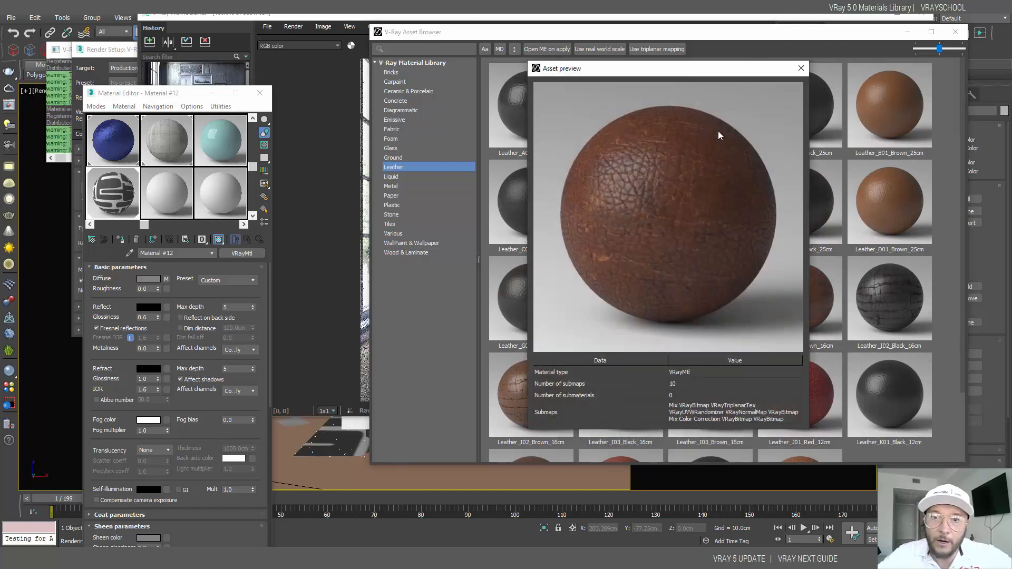
click(800, 69)
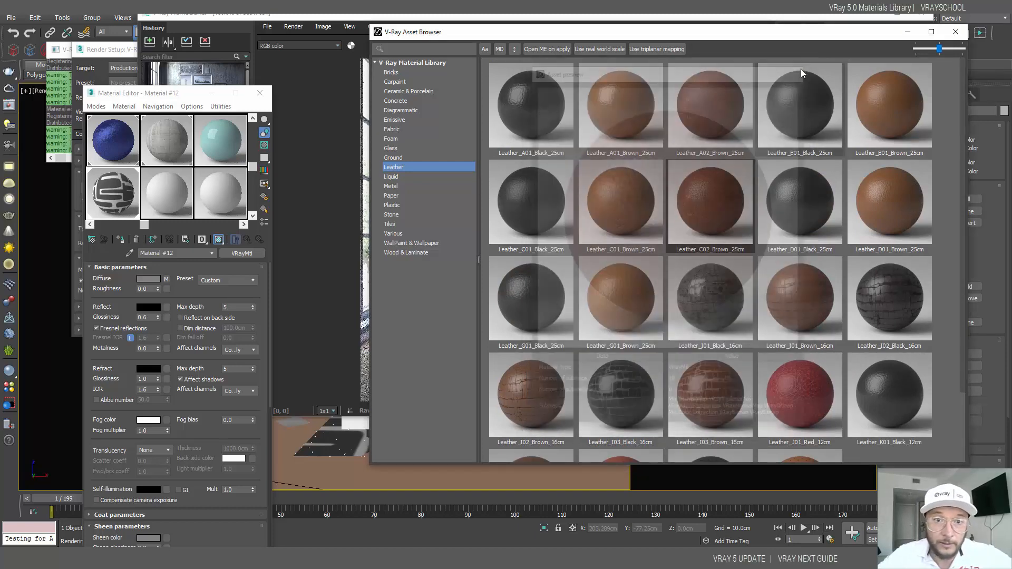
click(391, 177)
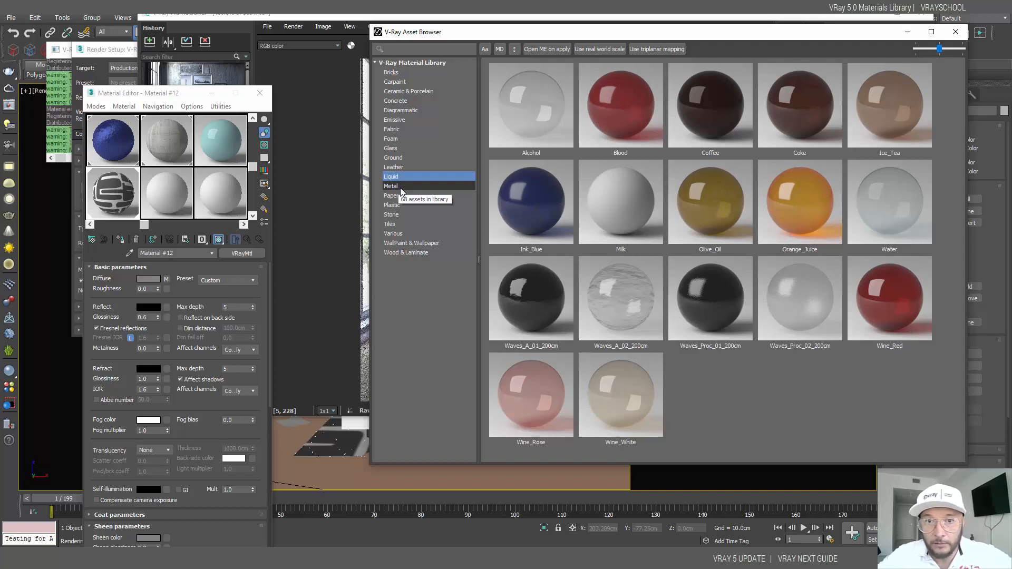
click(396, 188)
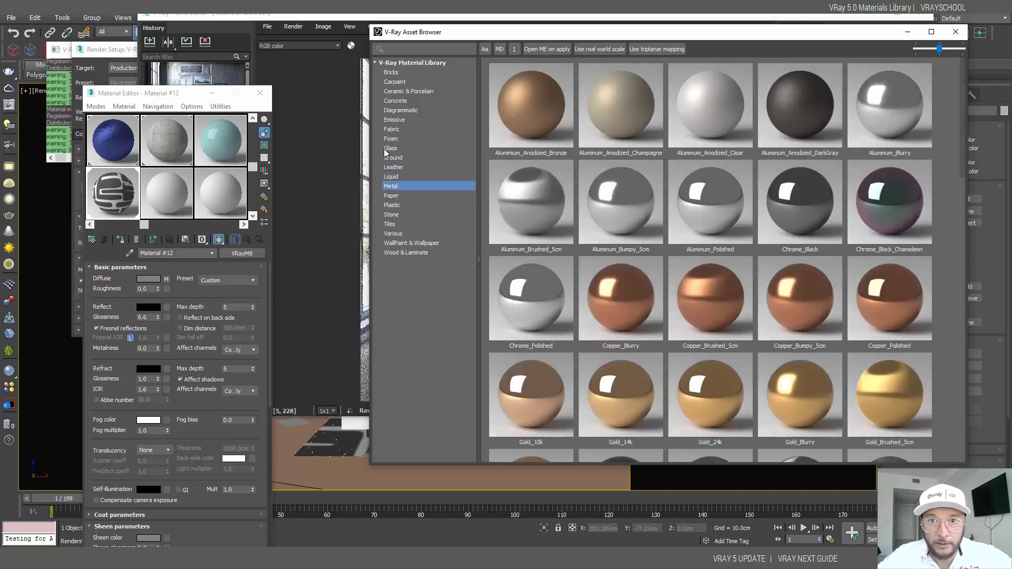
Step: Reopen the Material Editor and arrange it with the render window and asset browser around the bedroom viewport
drag(600, 36, 81, 69)
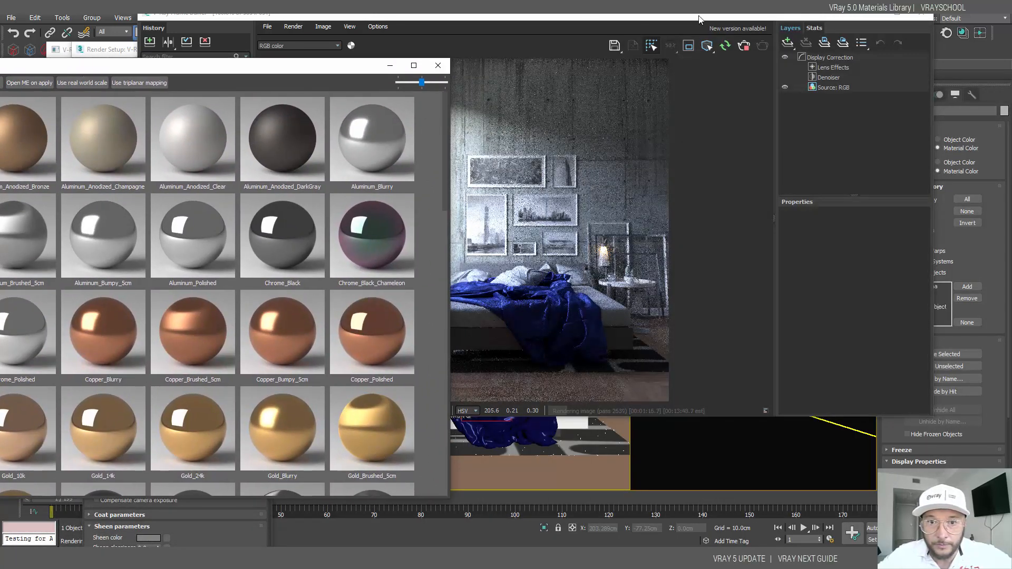
drag(699, 19, 0, 96)
drag(264, 68, 1001, 62)
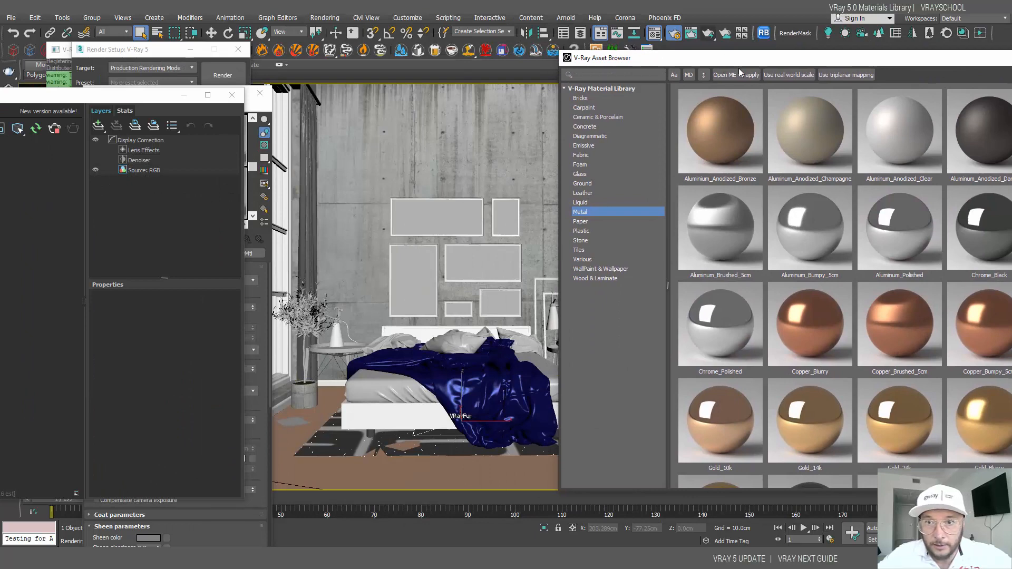
drag(727, 61, 915, 124)
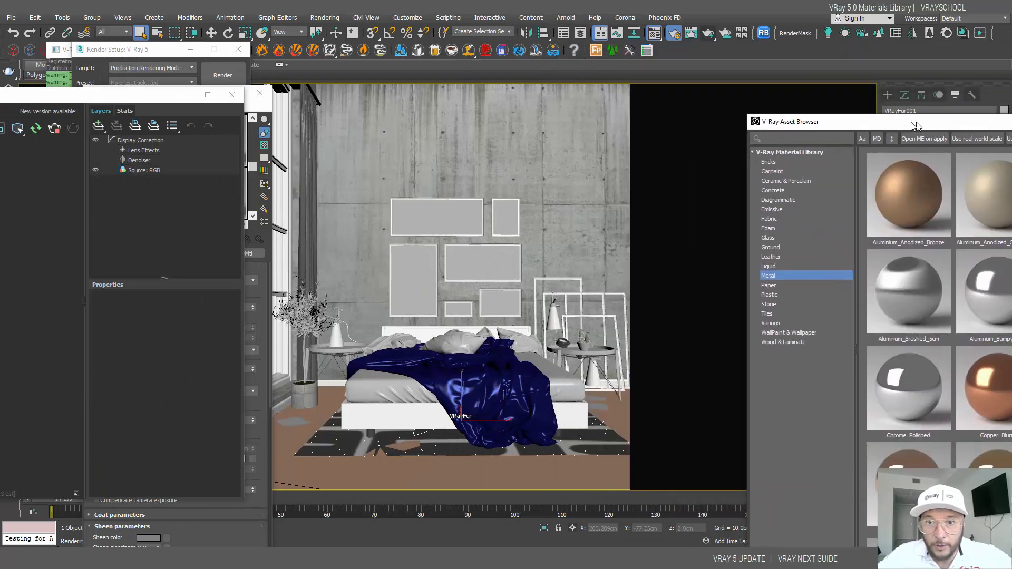
click(653, 33)
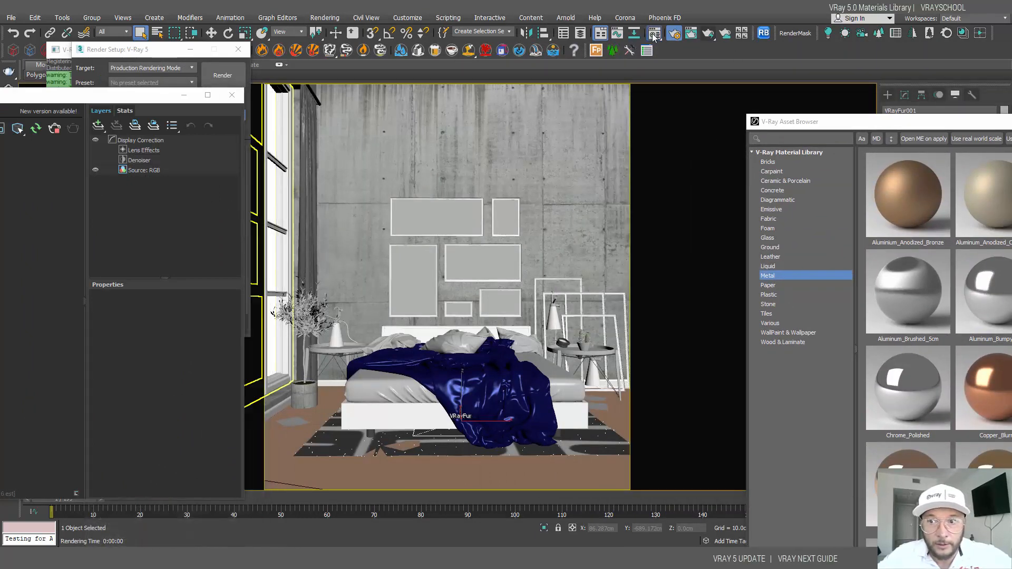
key(m)
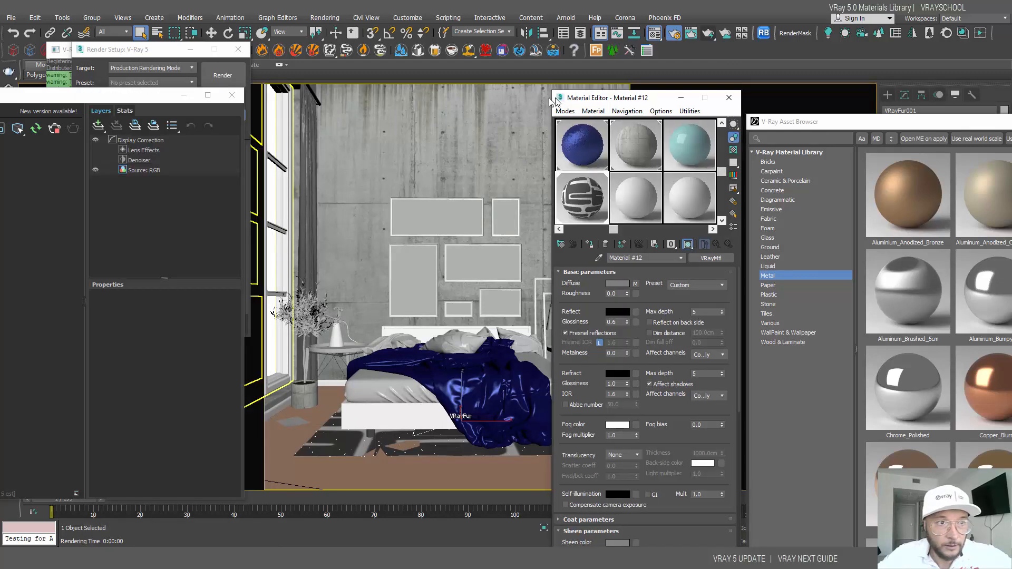
drag(552, 91, 196, 78)
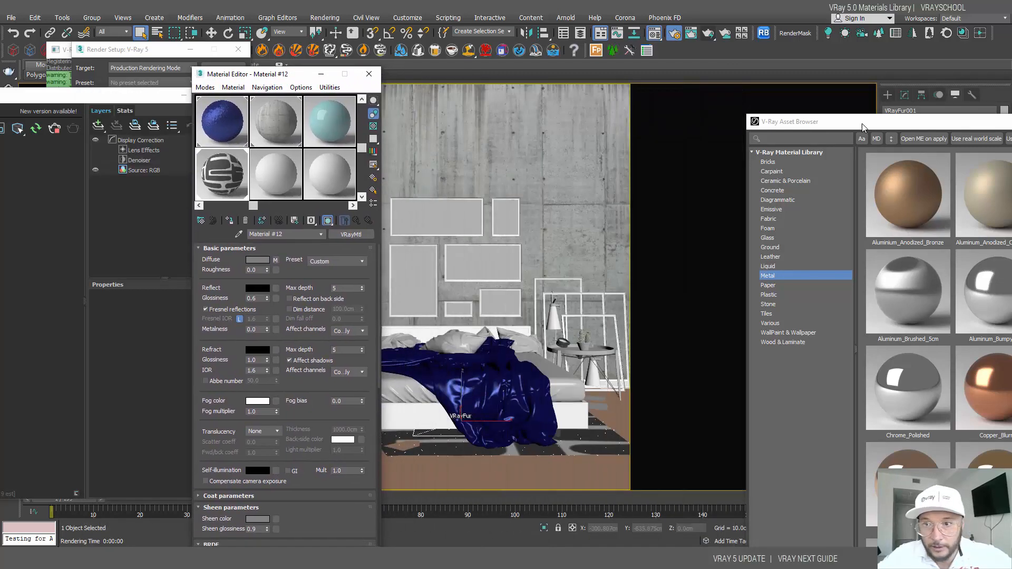
drag(863, 126, 680, 99)
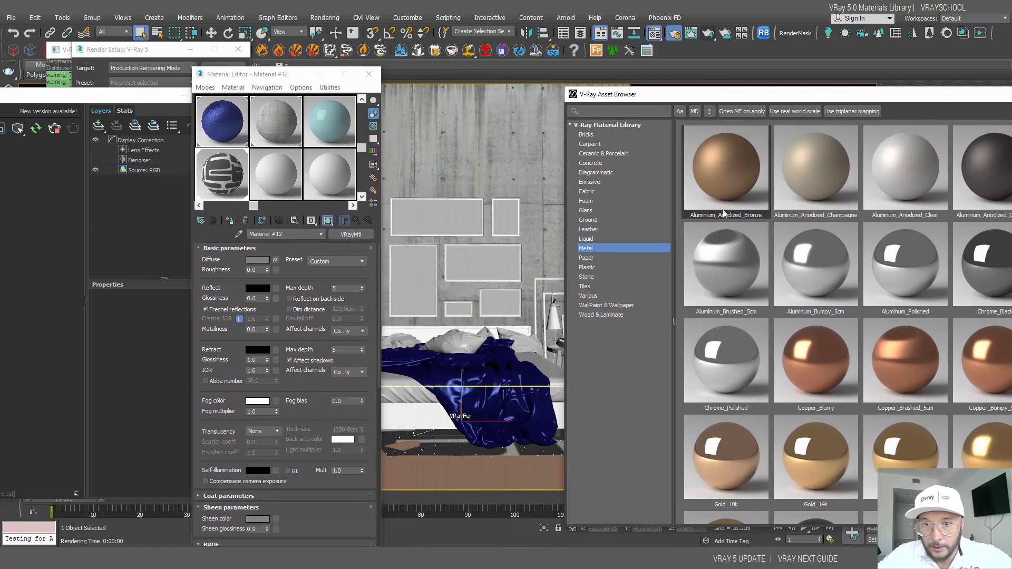
Step: Load Aluminum_Anodized_Bronze from the Metal category into the second sample slot of the second row
click(277, 174)
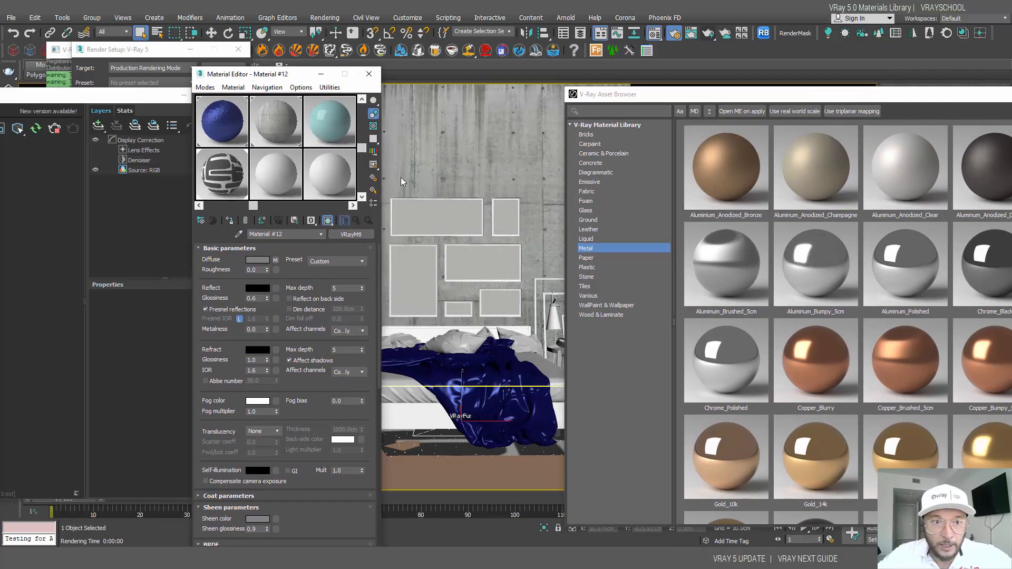
right_click(729, 169)
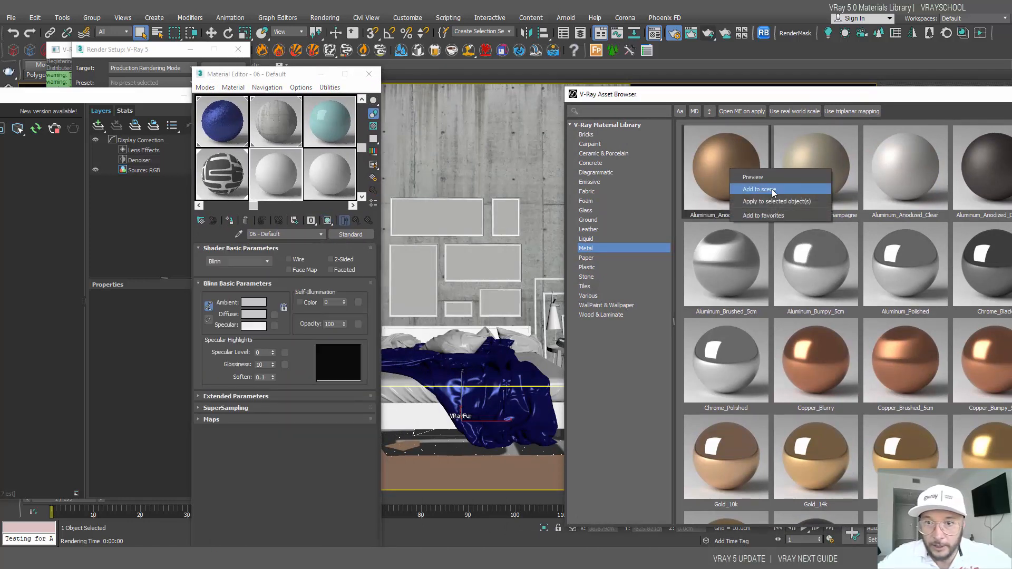
click(775, 191)
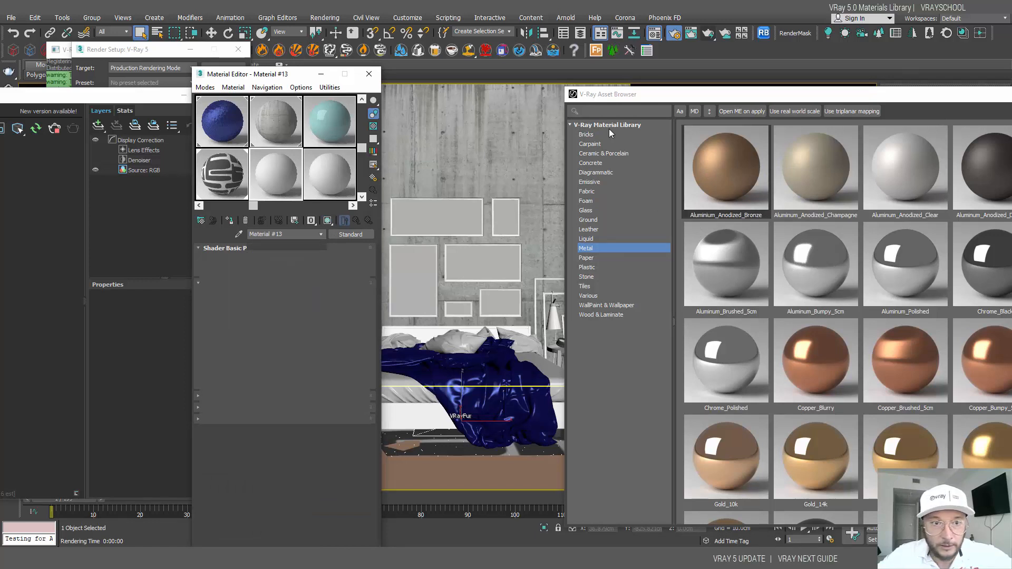
Step: Assign the bronze material to the rearmost leaning frame beside the bed and inspect it close up in the interactive render
drag(602, 101, 806, 108)
click(535, 283)
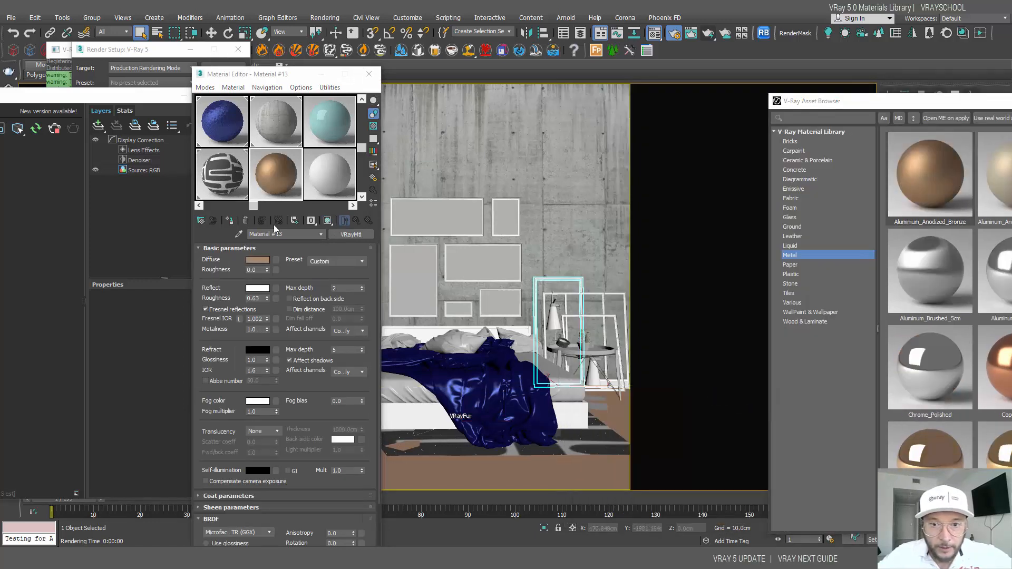
click(228, 221)
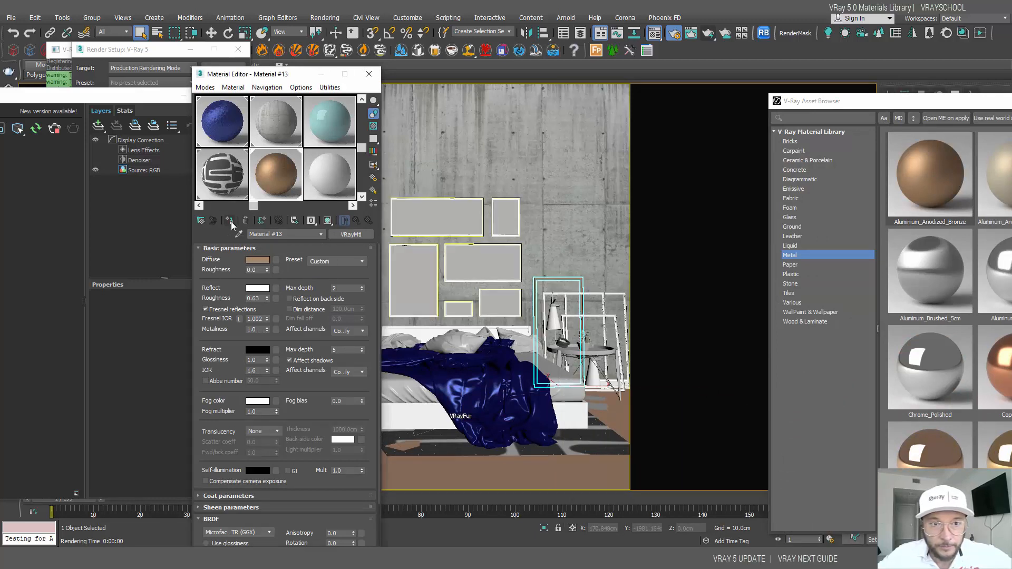
drag(837, 105, 759, 73)
drag(128, 97, 507, 94)
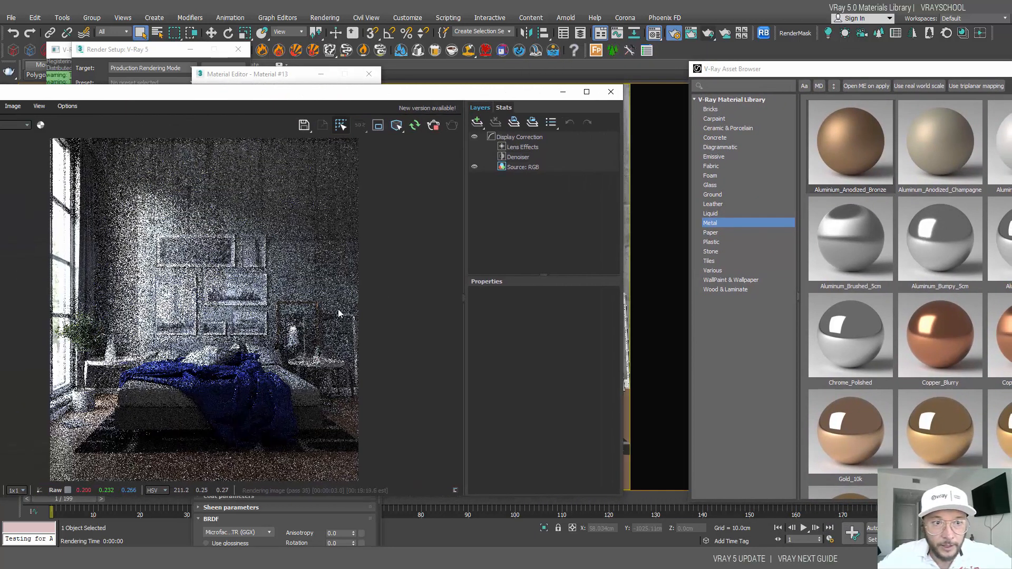
scroll(300, 302, up, 1)
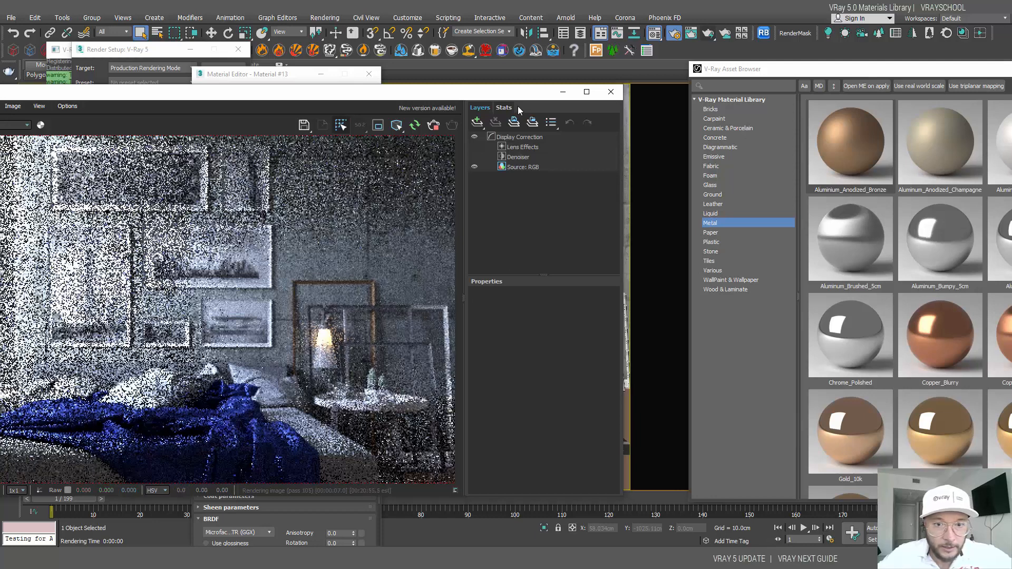
drag(515, 93, 203, 113)
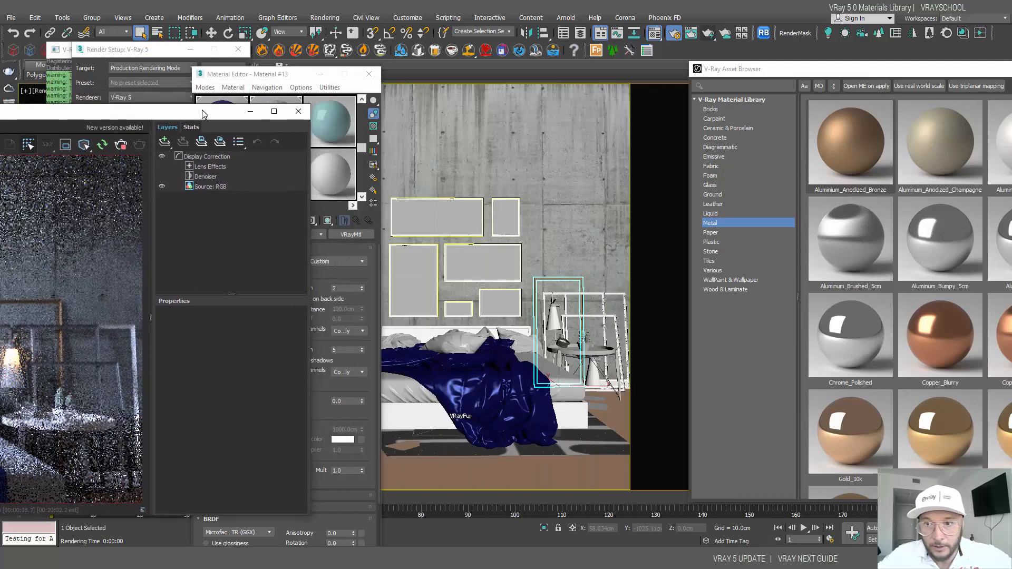
Step: Load Aluminum_Blurry from the Metal category into the bronze material's sample slot
click(277, 78)
drag(863, 69, 560, 78)
click(892, 168)
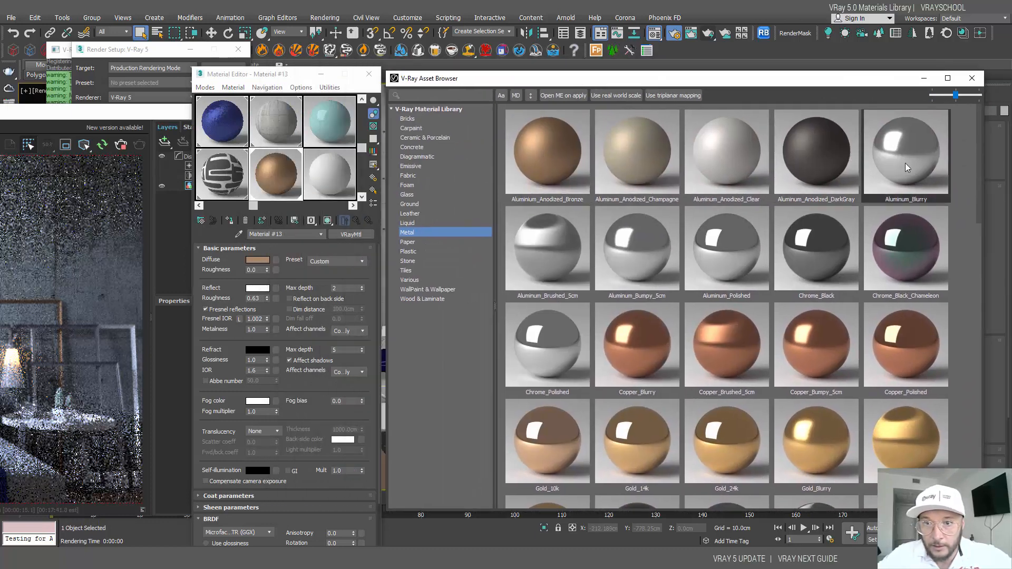
right_click(905, 159)
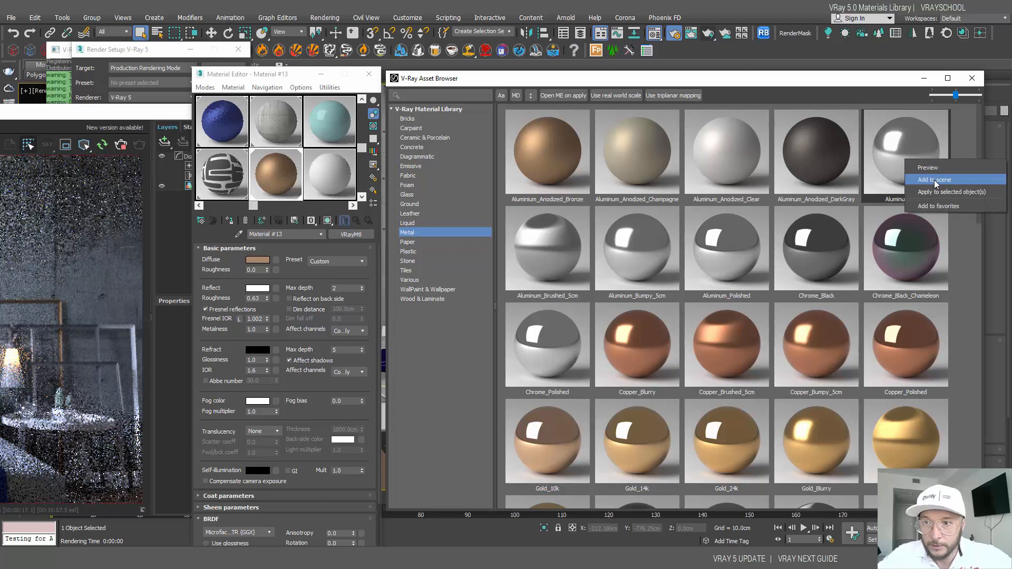
click(935, 180)
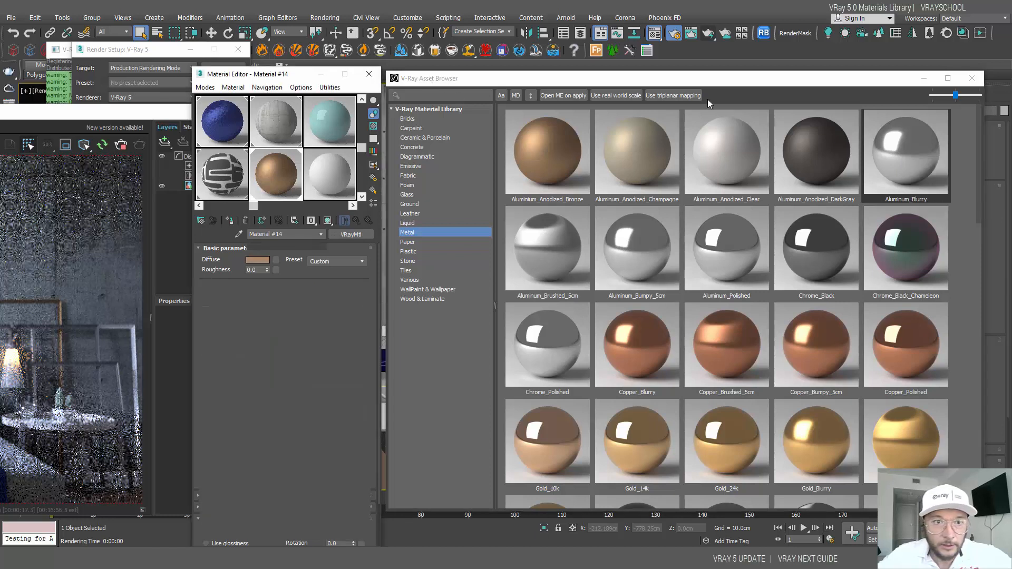
Step: Assign the blurry aluminum material to the picture frames on the wall above the bed
drag(524, 83, 803, 102)
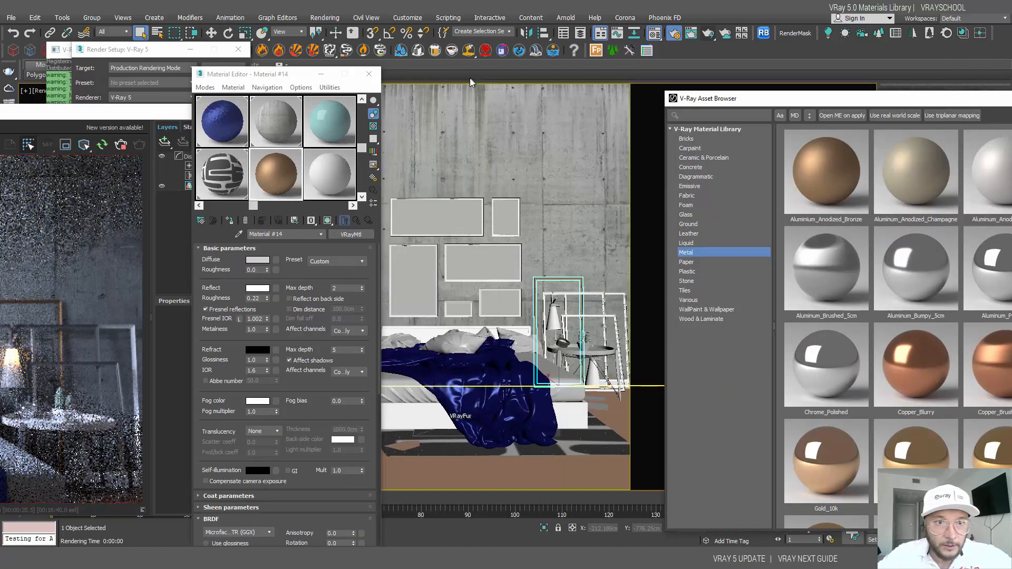
click(482, 201)
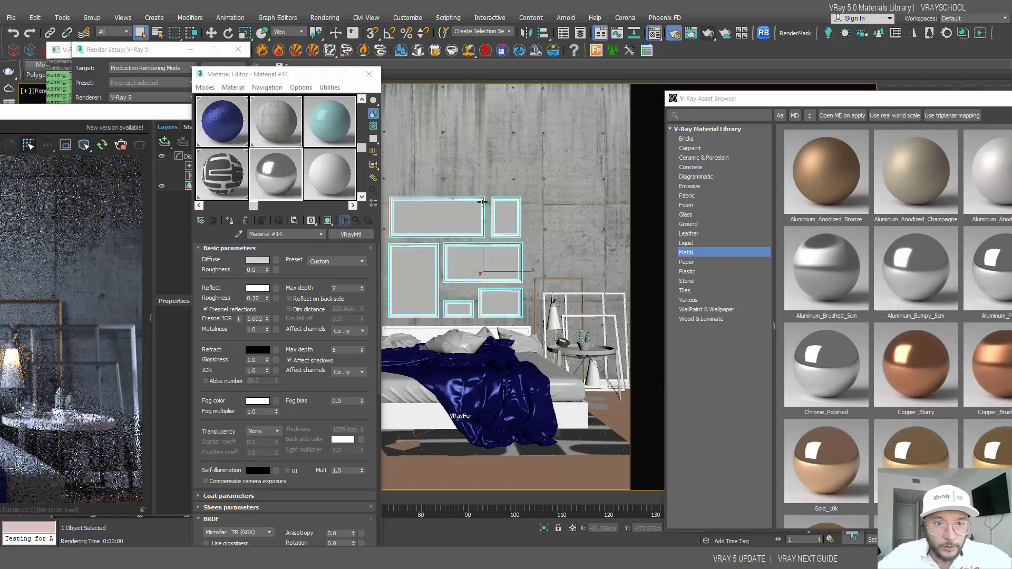
click(232, 218)
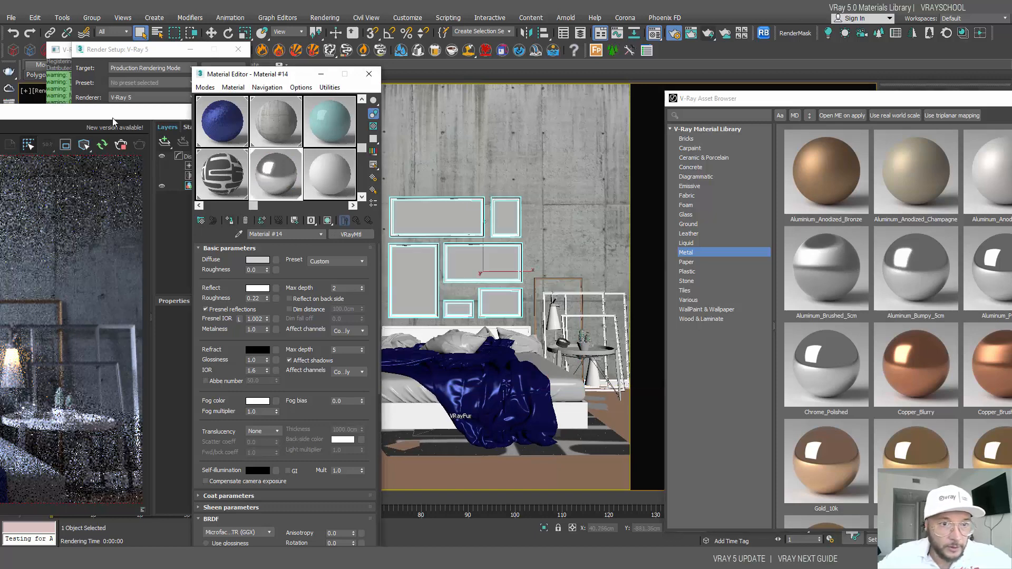
Step: Check the wall frames in the interactive render and load Gold_Blurry from the Metal category into the third sample slot of the second row
drag(104, 112, 433, 89)
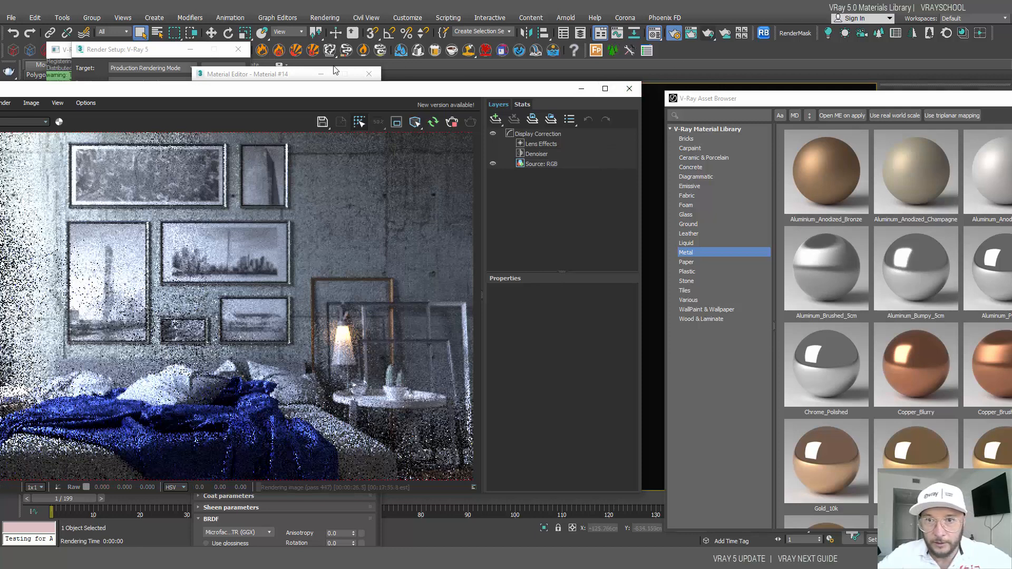
click(279, 75)
drag(816, 102, 496, 31)
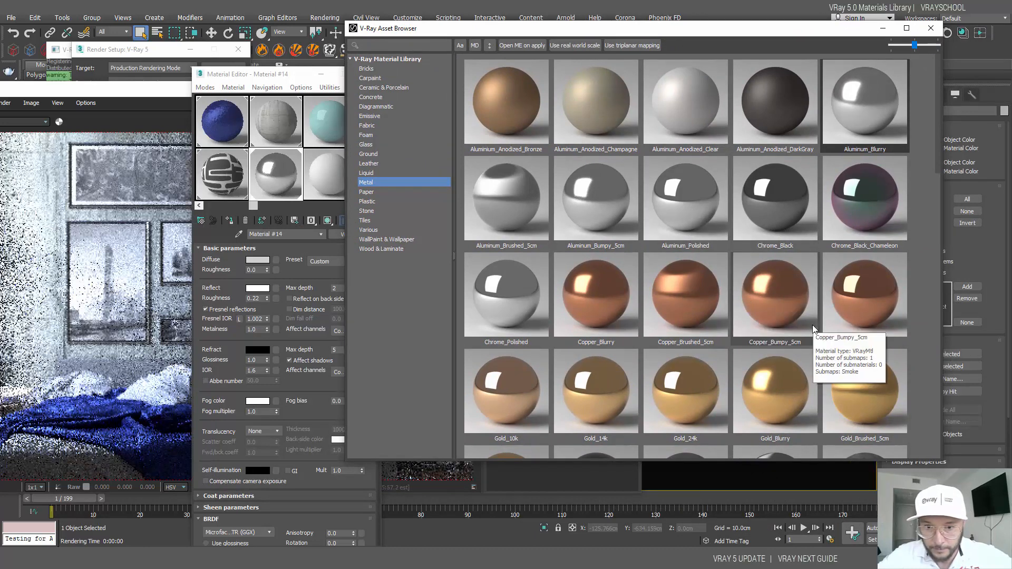
scroll(864, 337, down, 3)
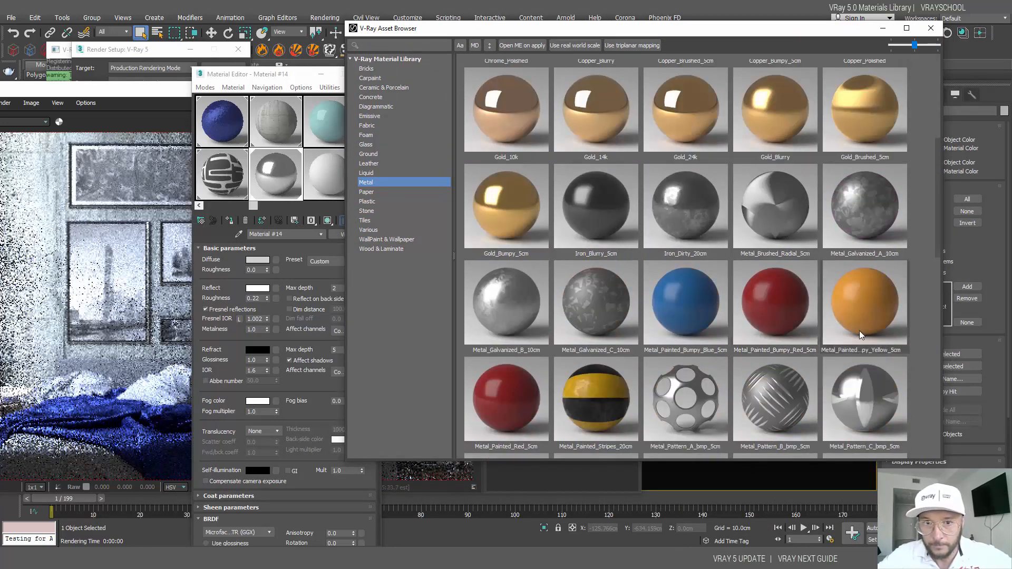
click(779, 128)
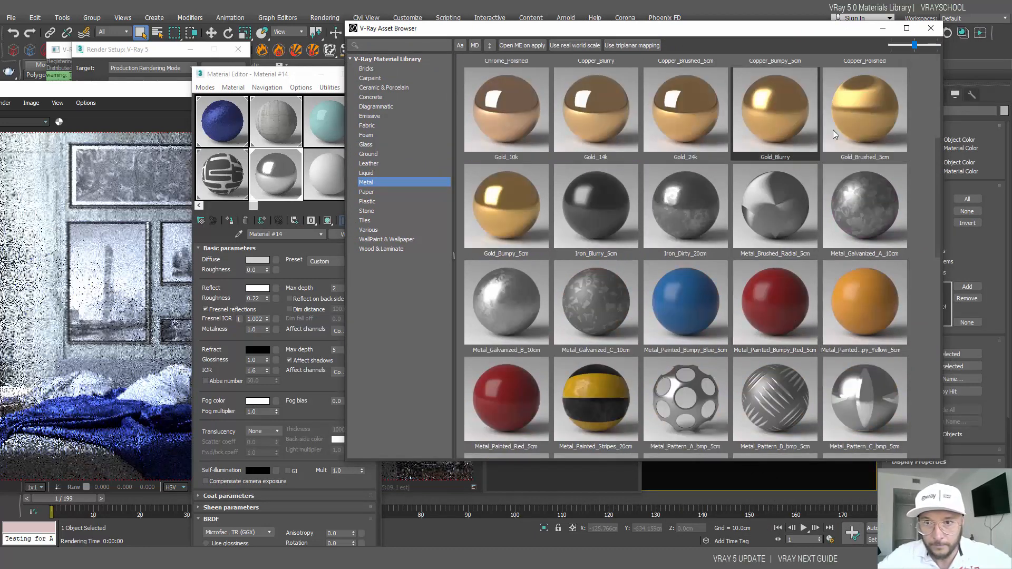
click(329, 130)
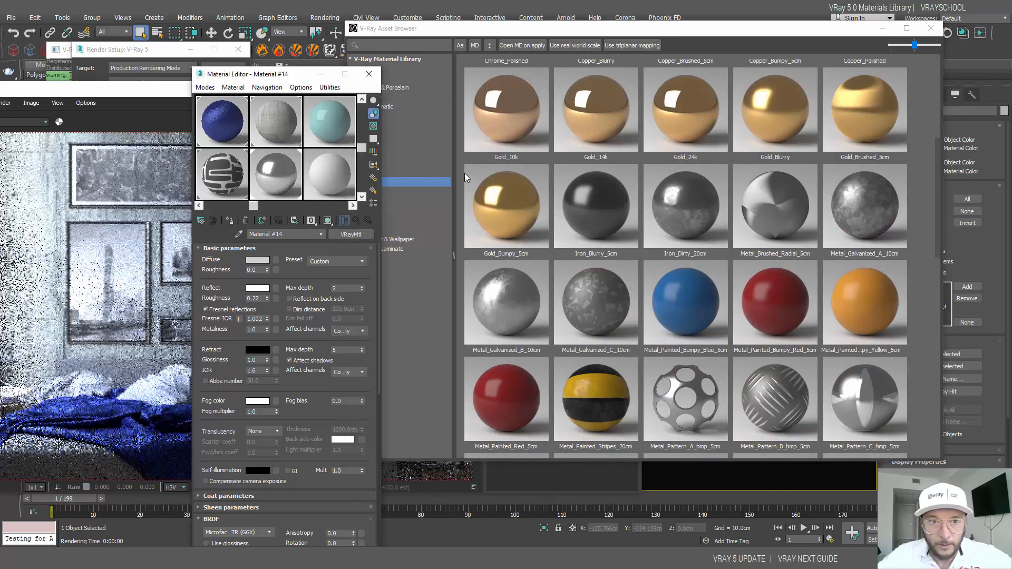
right_click(815, 138)
click(810, 146)
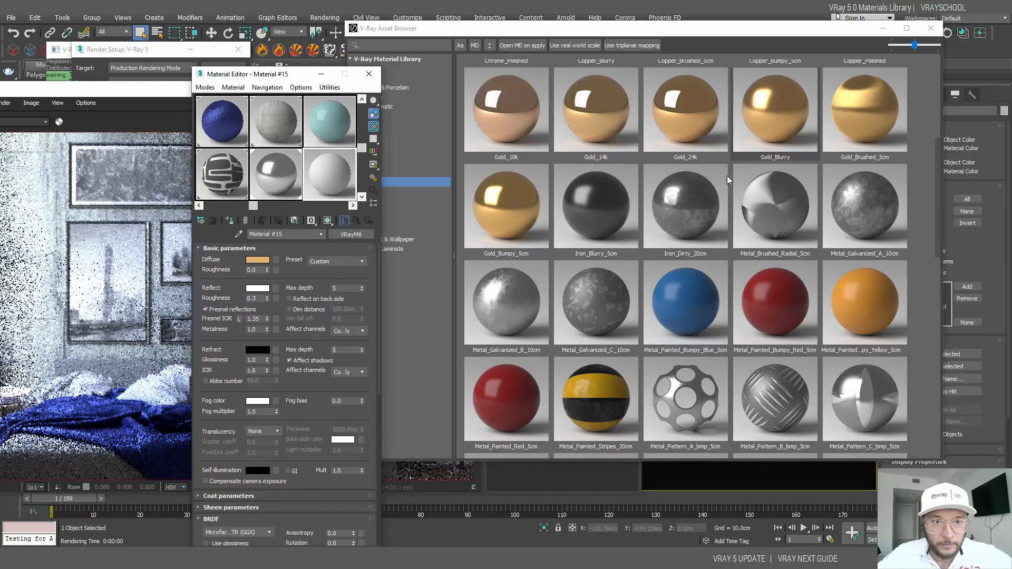
Step: Assign the blurry gold material to the large rightmost frame leaning behind the bedside table
drag(511, 26, 883, 40)
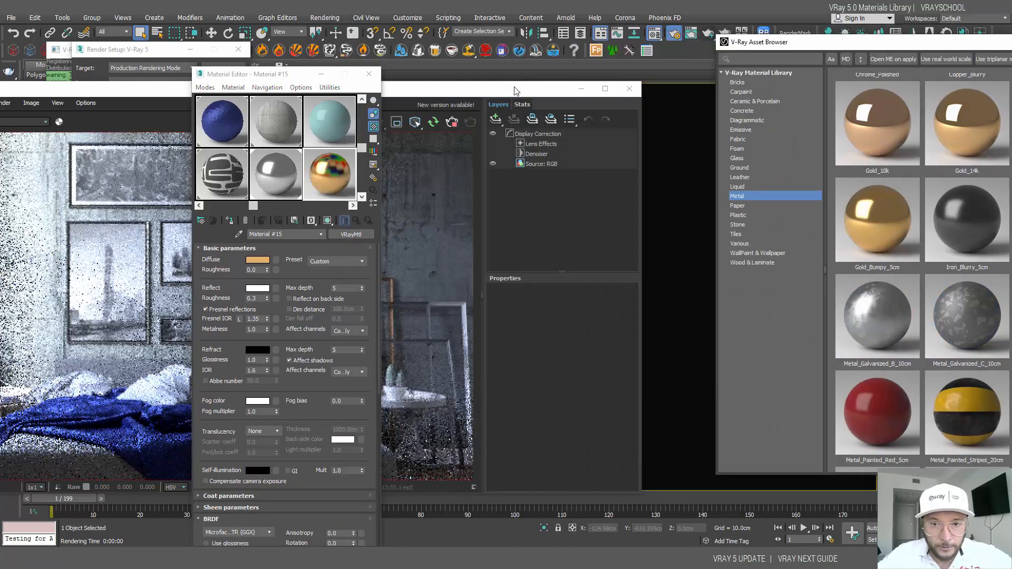
drag(515, 84, 252, 128)
click(624, 300)
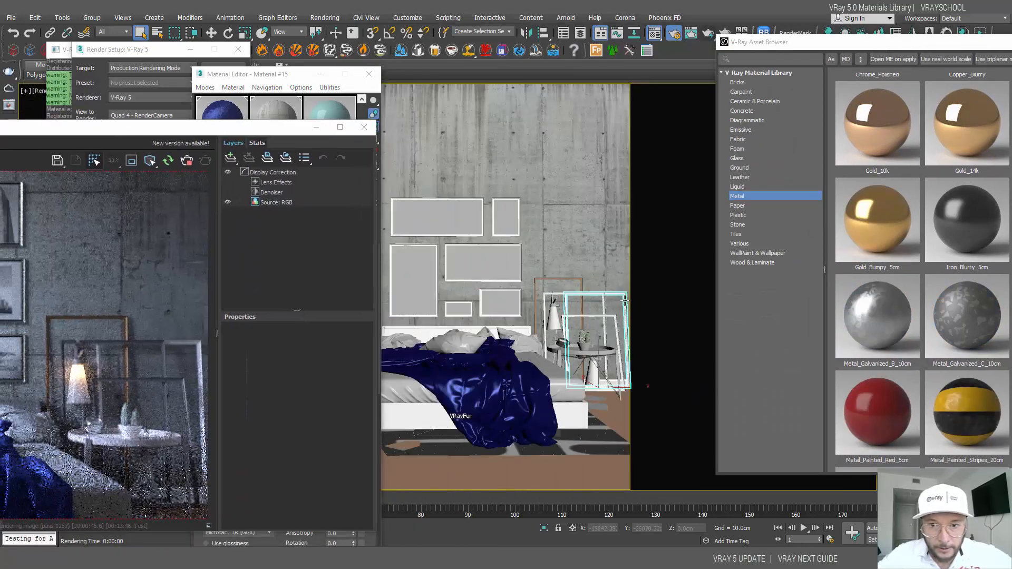
click(277, 82)
click(230, 222)
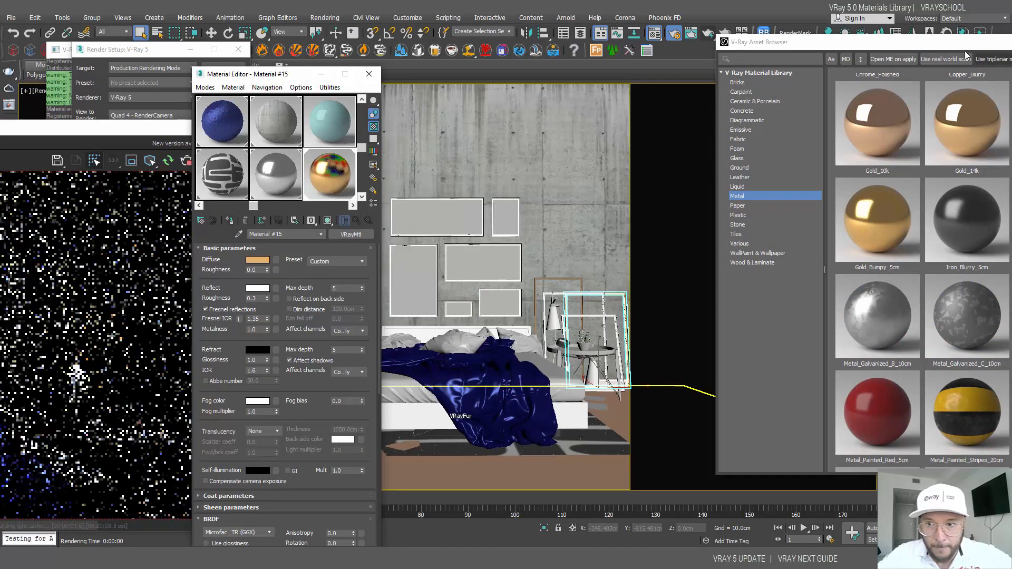
Step: Load Chrome_Black_Chameleon from the Metal category into the last sample slot of the bottom row
drag(905, 45, 721, 20)
click(362, 197)
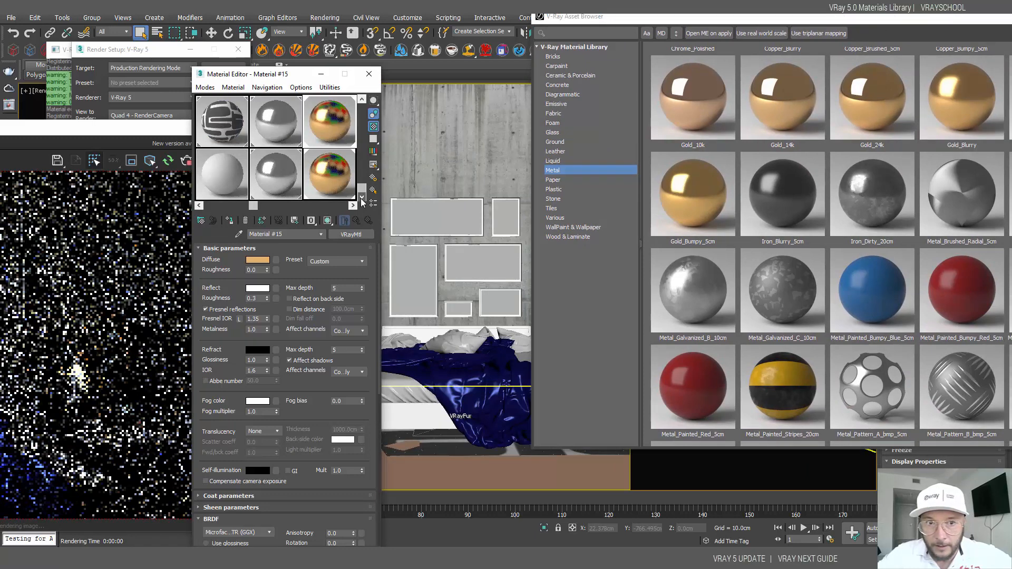
click(330, 177)
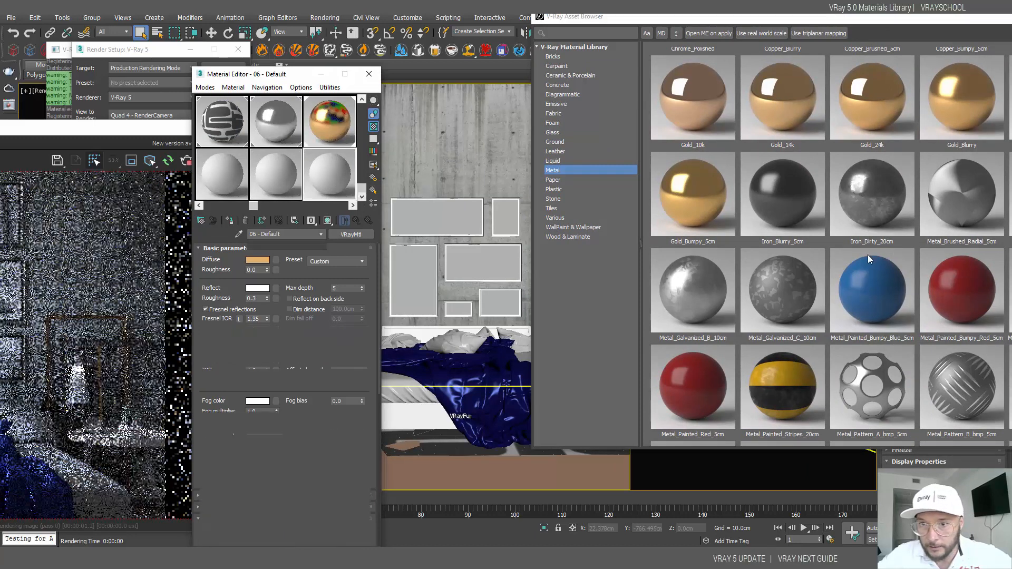
scroll(868, 254, down, 4)
drag(854, 19, 753, 24)
scroll(912, 263, up, 15)
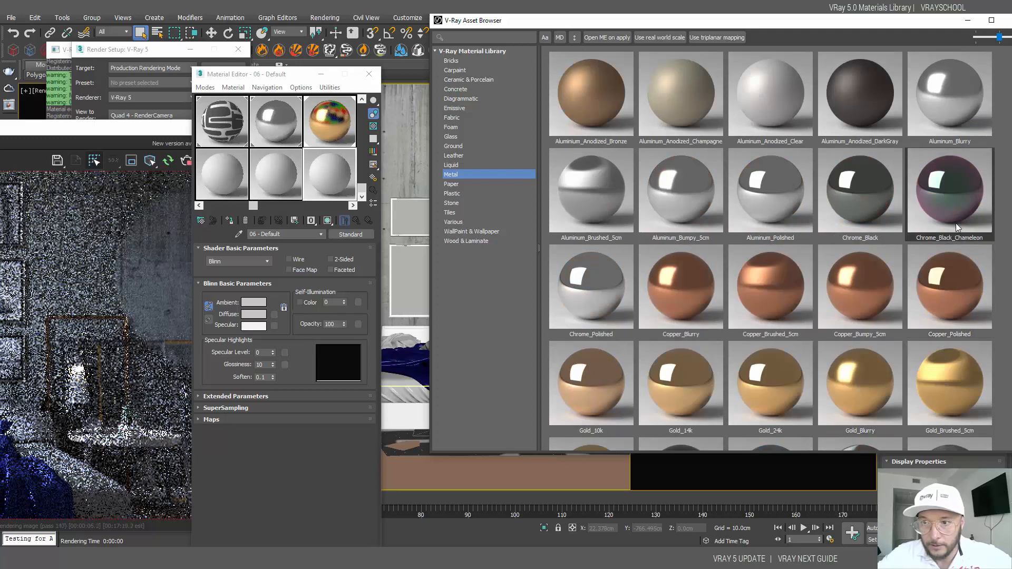
right_click(957, 191)
click(980, 205)
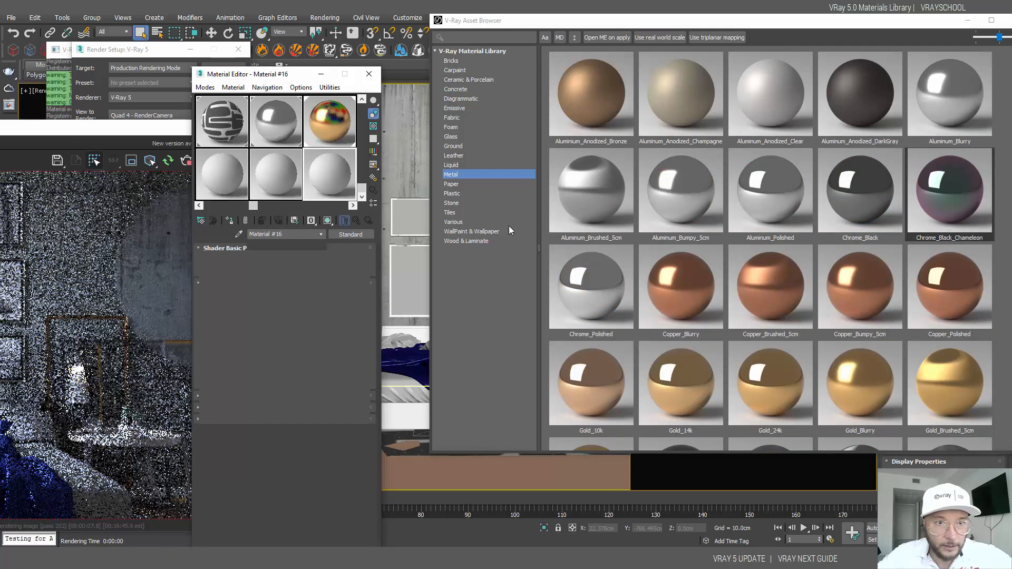
Step: Assign the black chameleon chrome material to the smaller front leaning frame and inspect it in the interactive render
drag(486, 20, 761, 56)
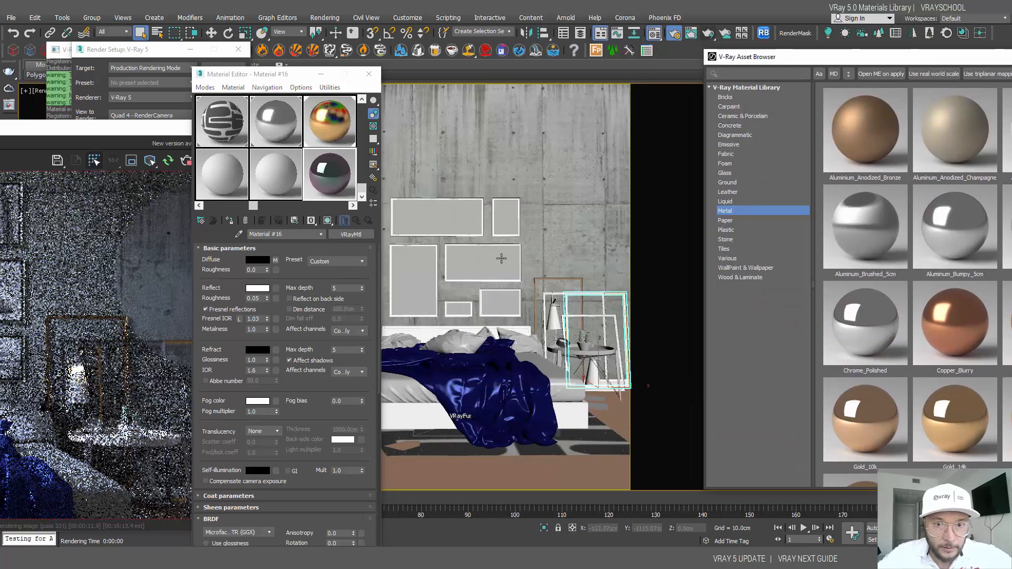
click(592, 315)
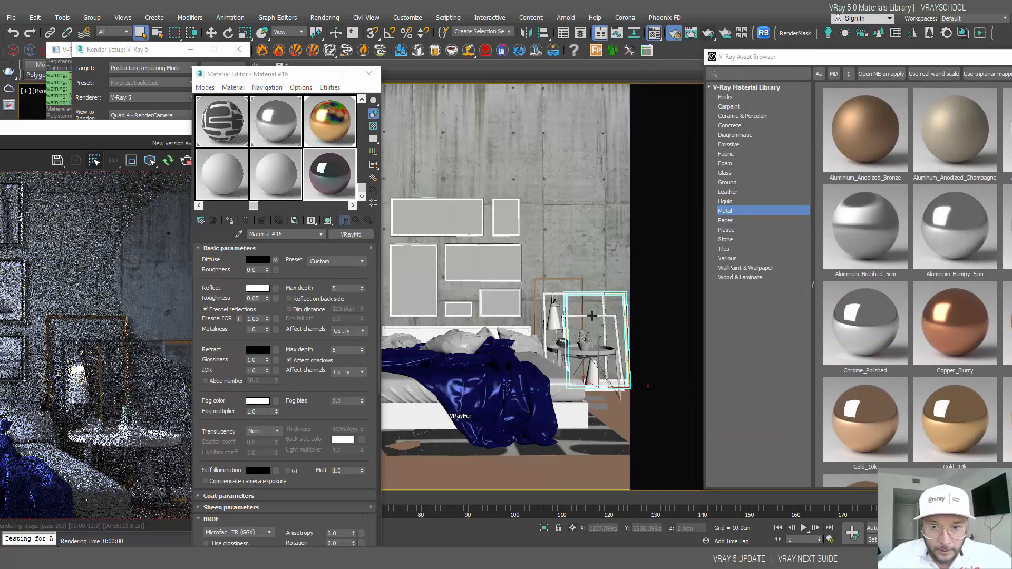
click(233, 221)
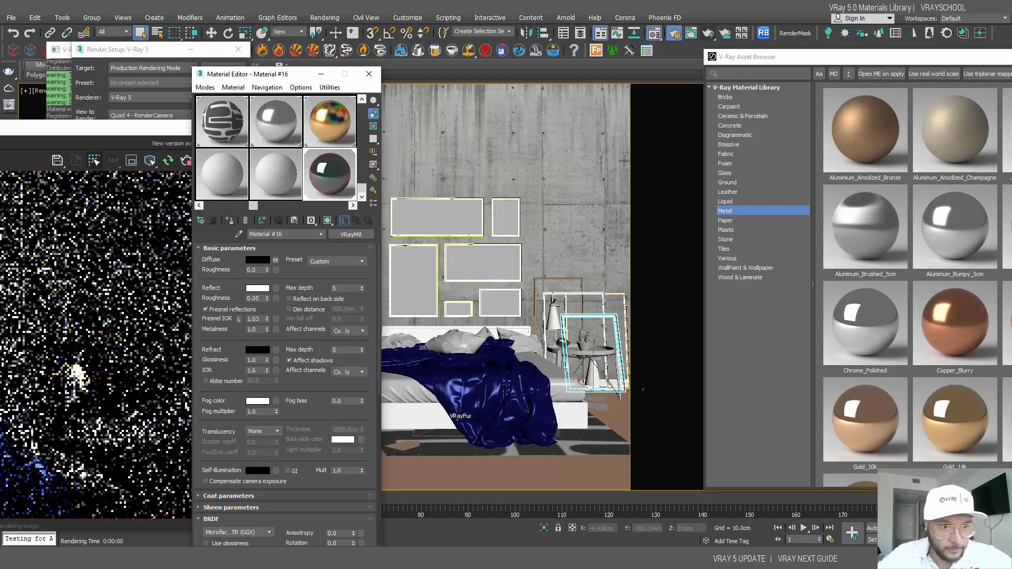
drag(771, 57, 661, 51)
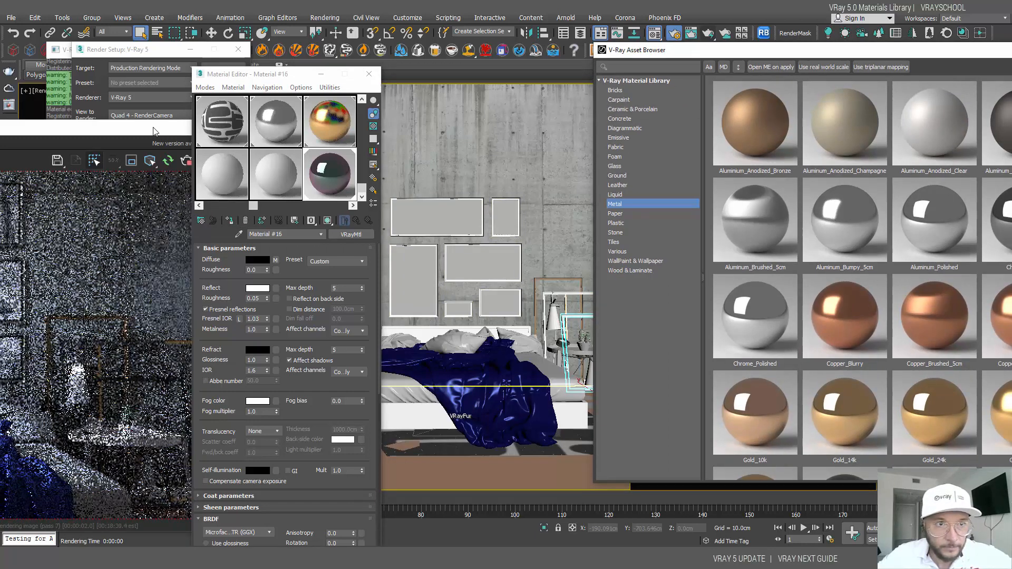
drag(153, 129, 427, 66)
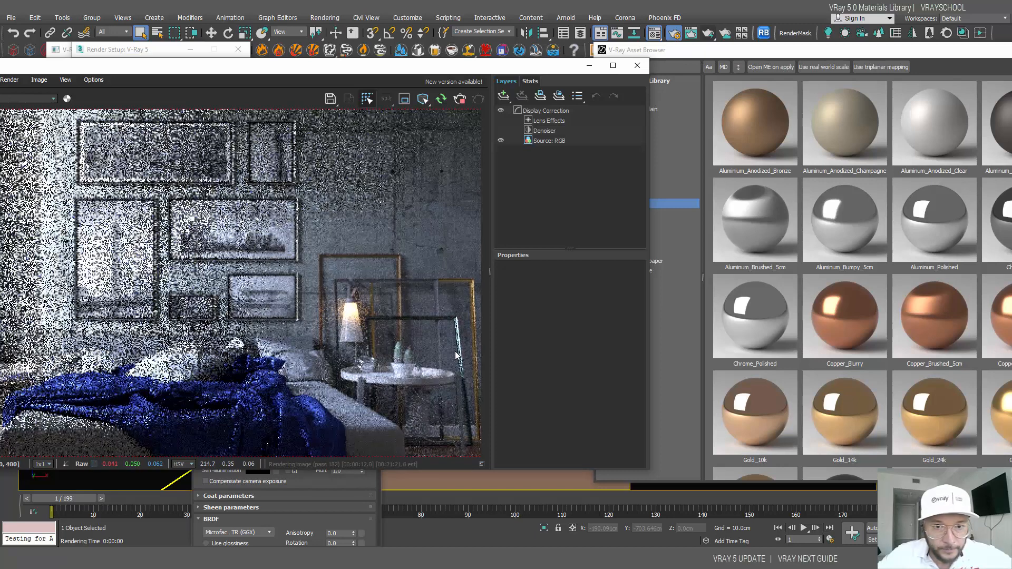
Step: Minimize the frame buffer, asset browser, material editor and render setup windows to clear the viewport
click(588, 64)
drag(925, 53, 713, 278)
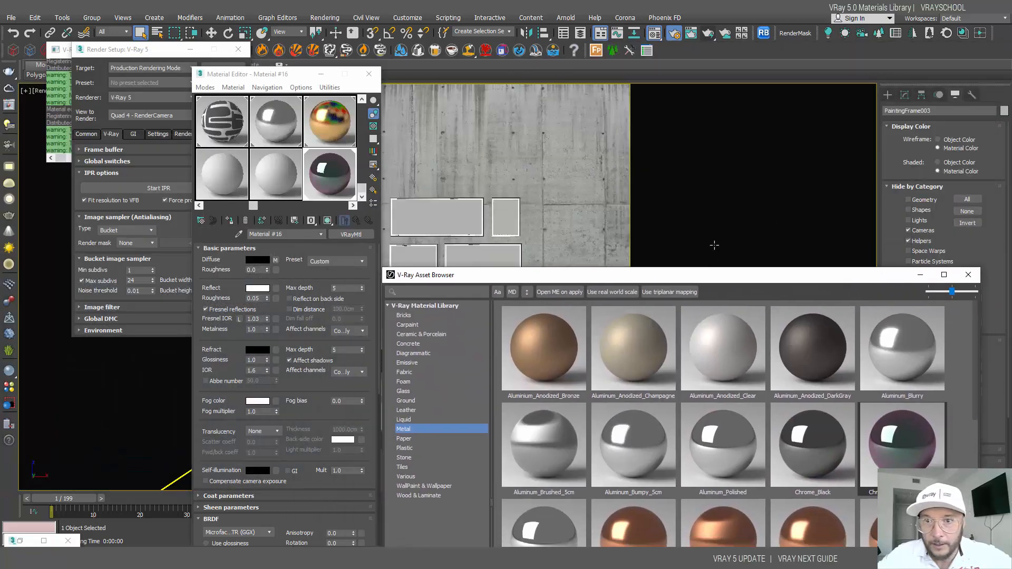
click(920, 275)
click(321, 74)
click(190, 49)
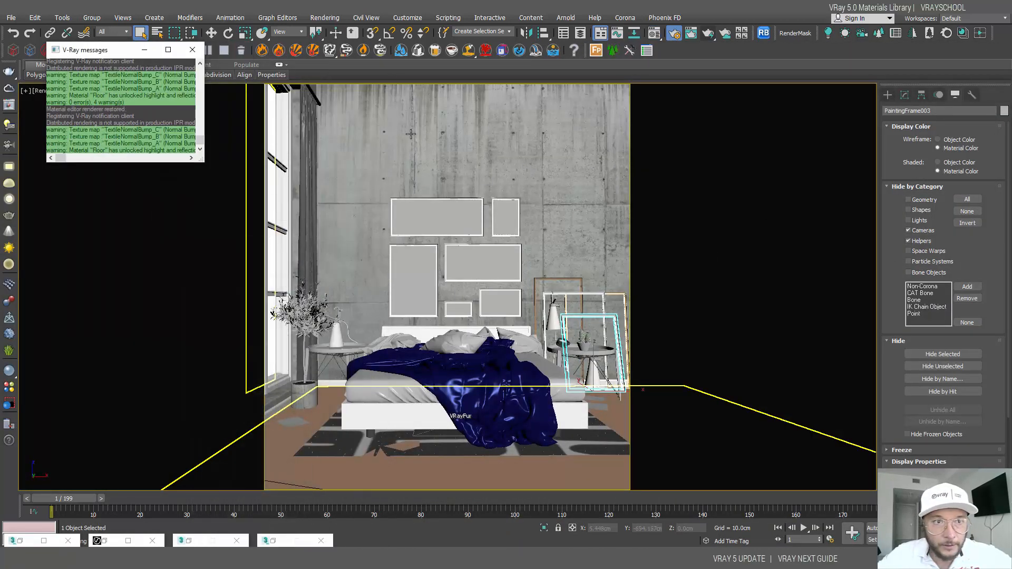
Step: Add a UVW Map modifier to the bedroom's concrete walls
click(465, 137)
click(905, 95)
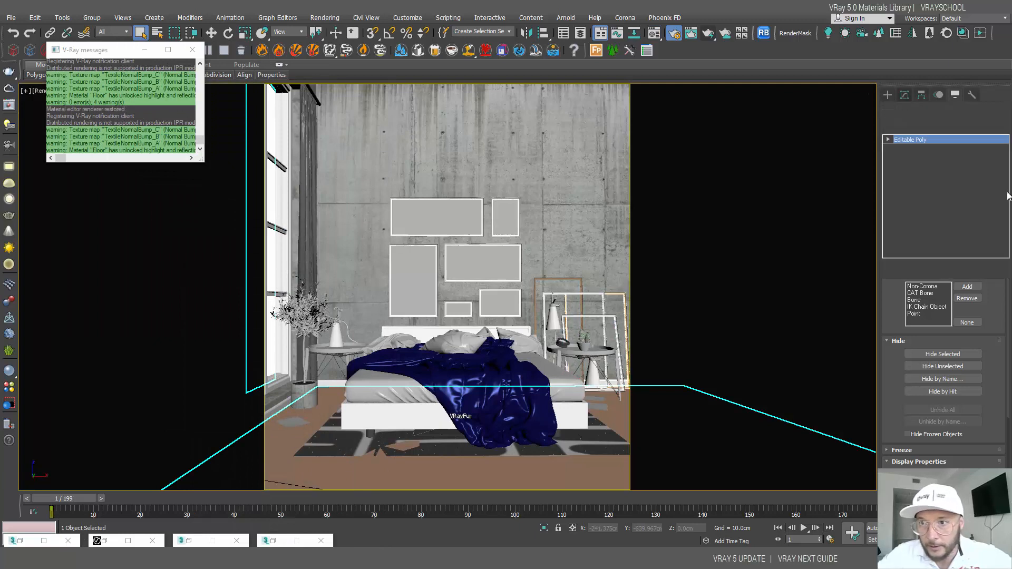
click(1005, 130)
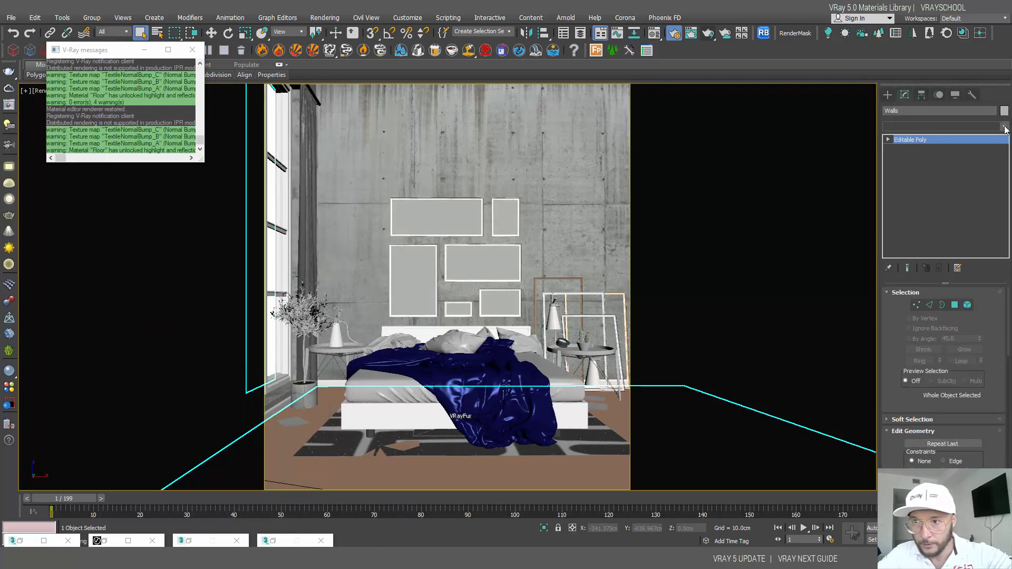
key(u)
key(u)
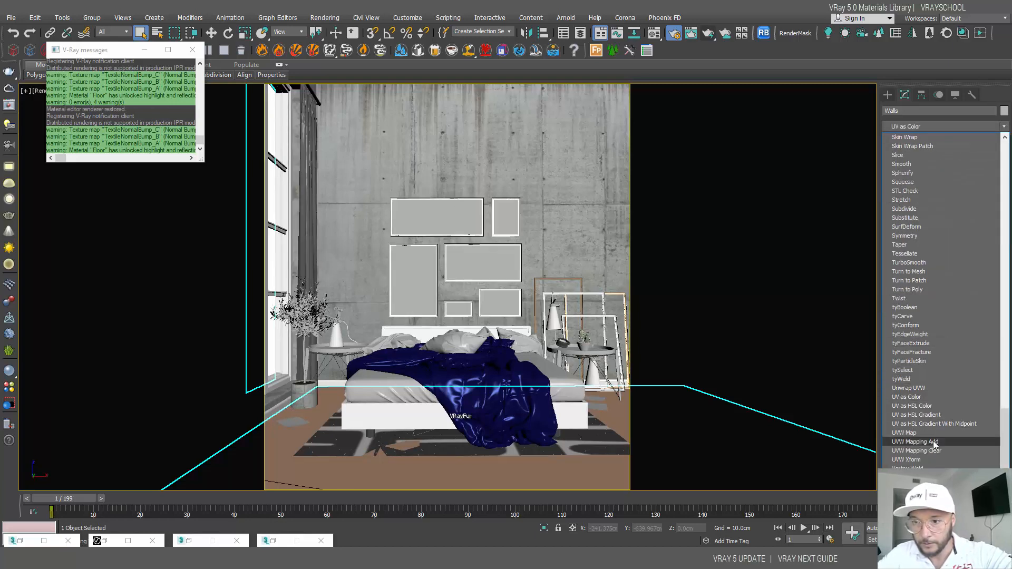
click(929, 432)
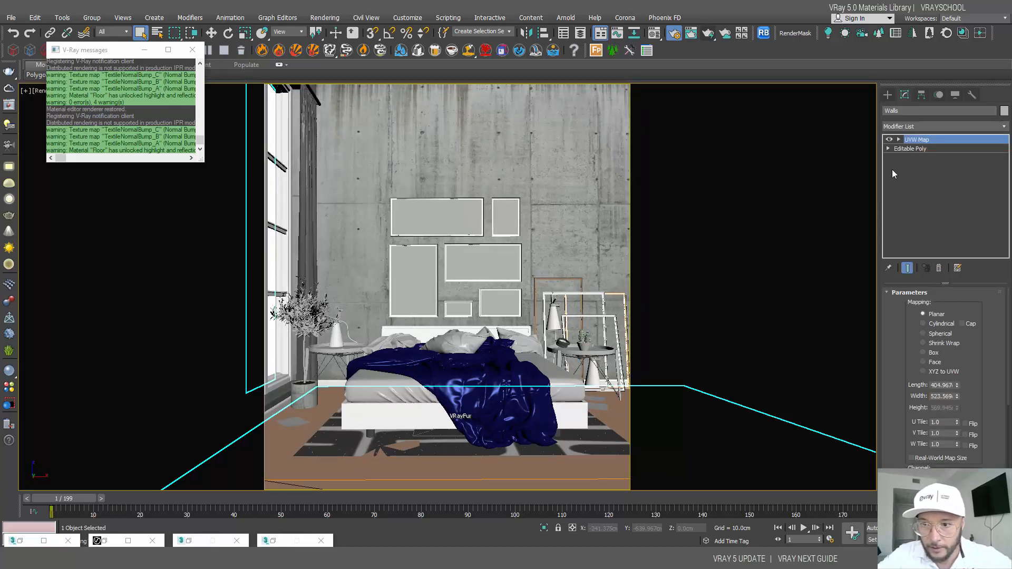
Step: Move the UVW Map gizmo across the back wall to shift the concrete texture's placement
click(899, 140)
click(917, 149)
key(w)
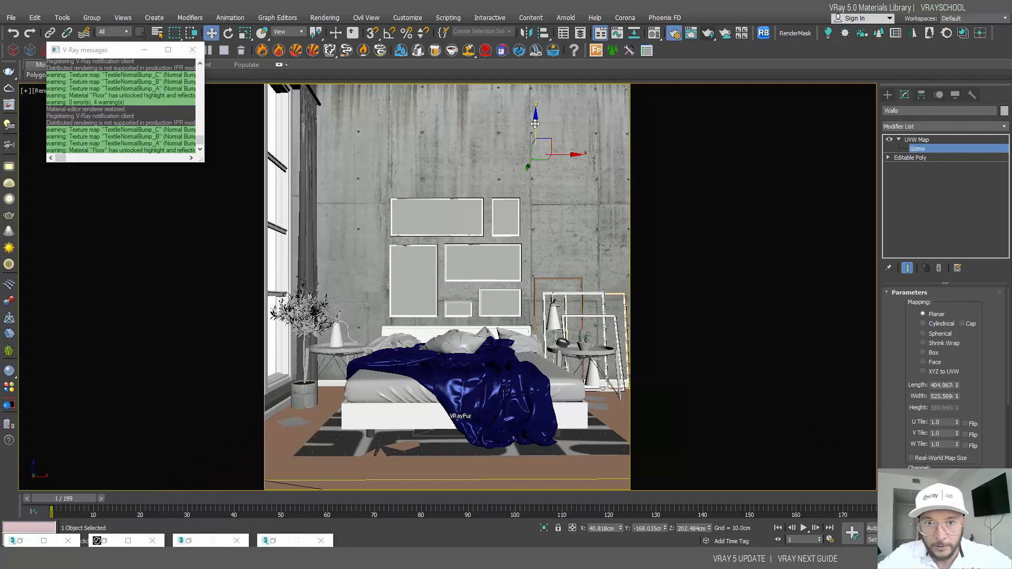
drag(535, 139, 471, 175)
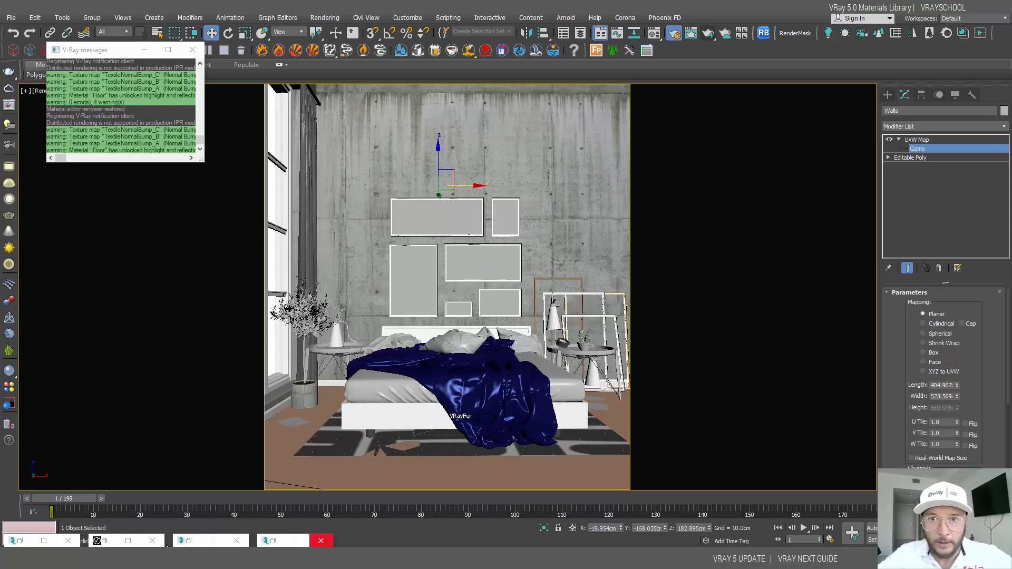
click(128, 541)
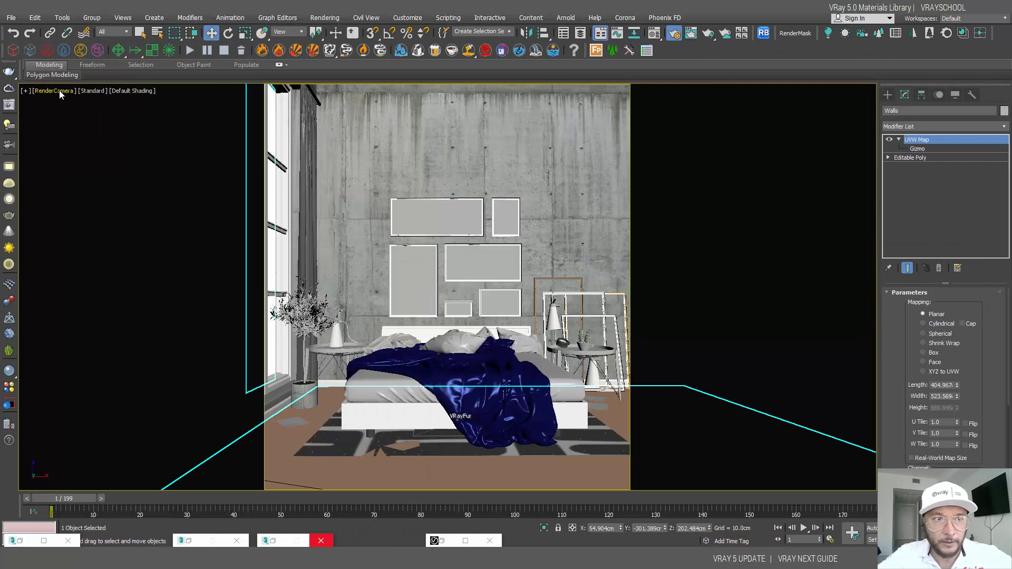
Step: Select the render camera and examine its exposure and color settings
click(59, 94)
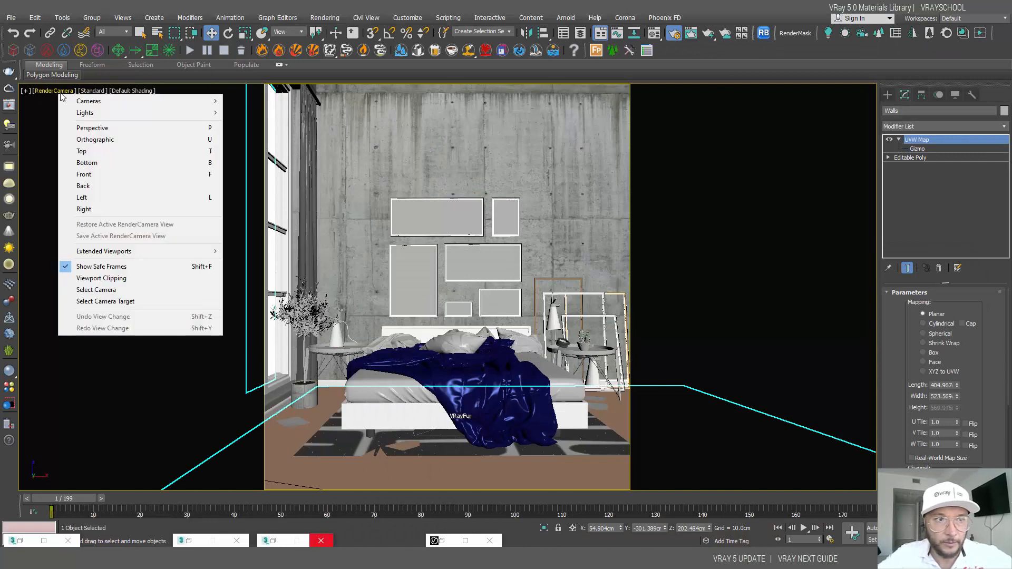
click(106, 289)
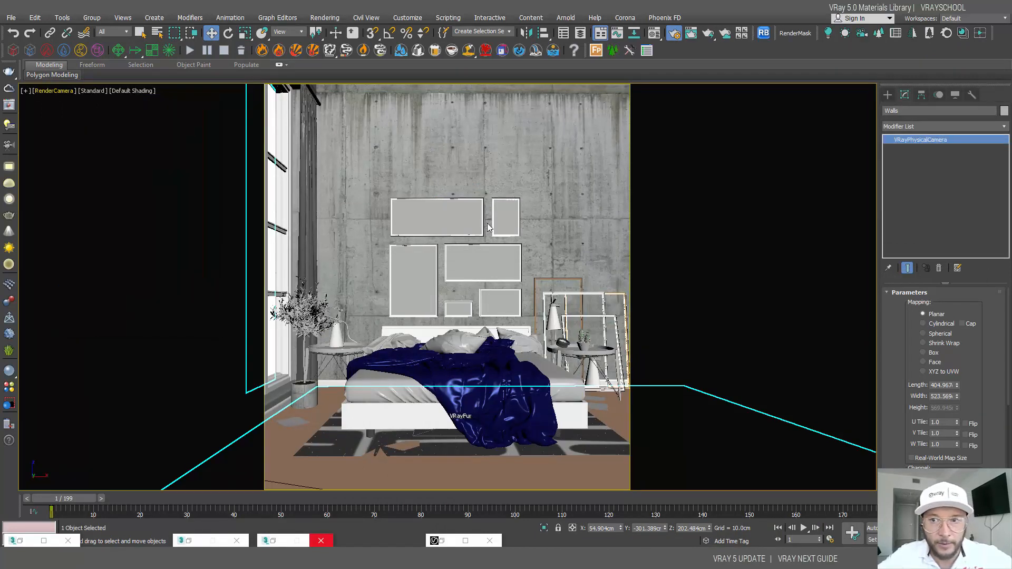
right_click(512, 292)
click(588, 376)
key(alt+z)
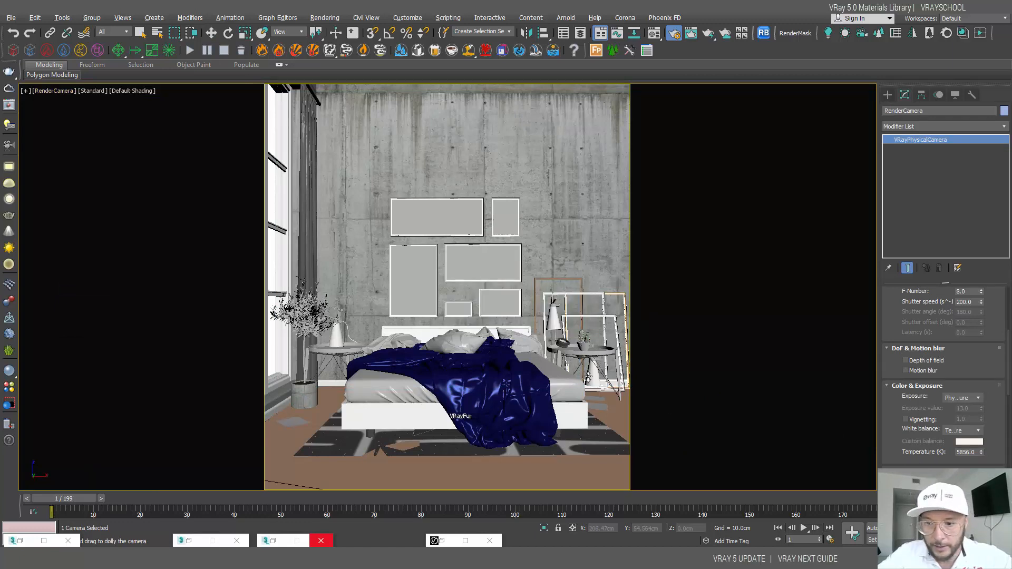
Step: Bring up the maximized frame buffer, stop the interactive rendering, and return to the scene
click(677, 36)
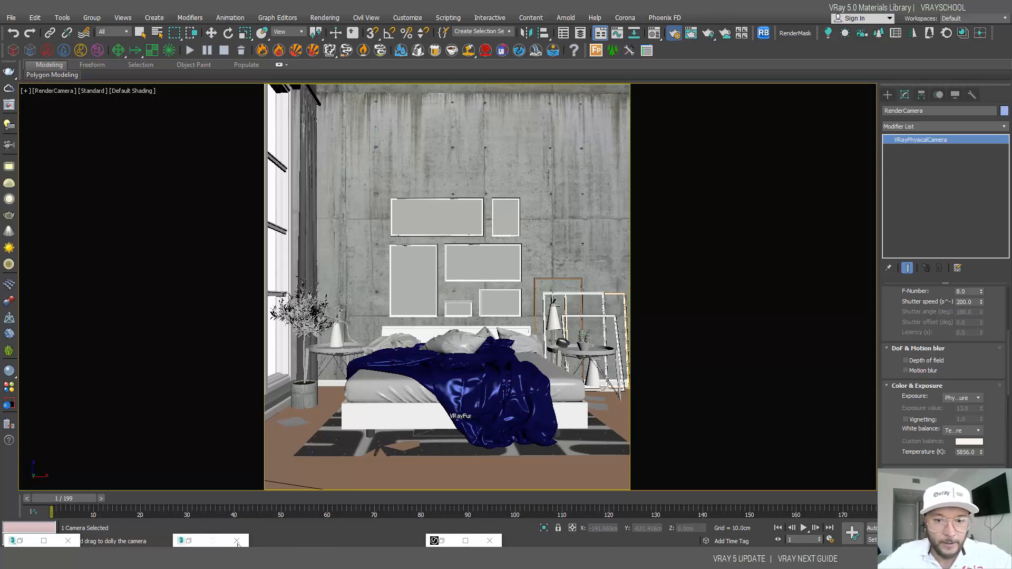
click(465, 541)
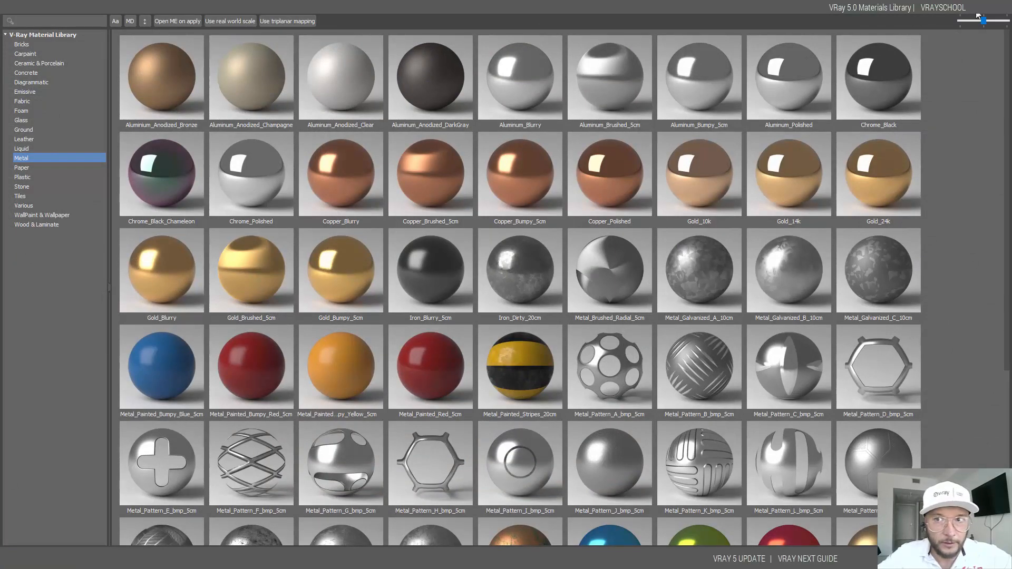
click(978, 16)
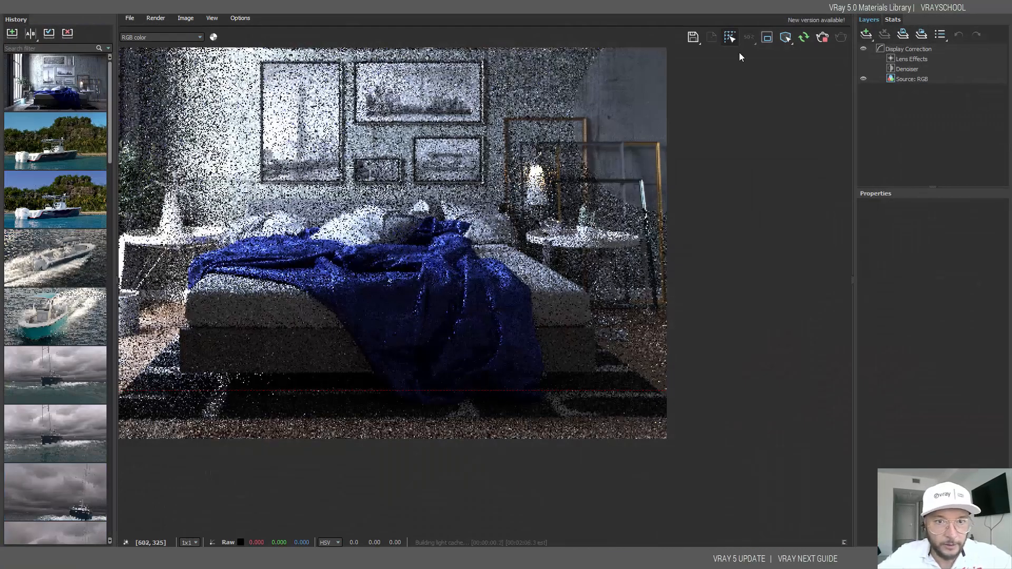
click(822, 36)
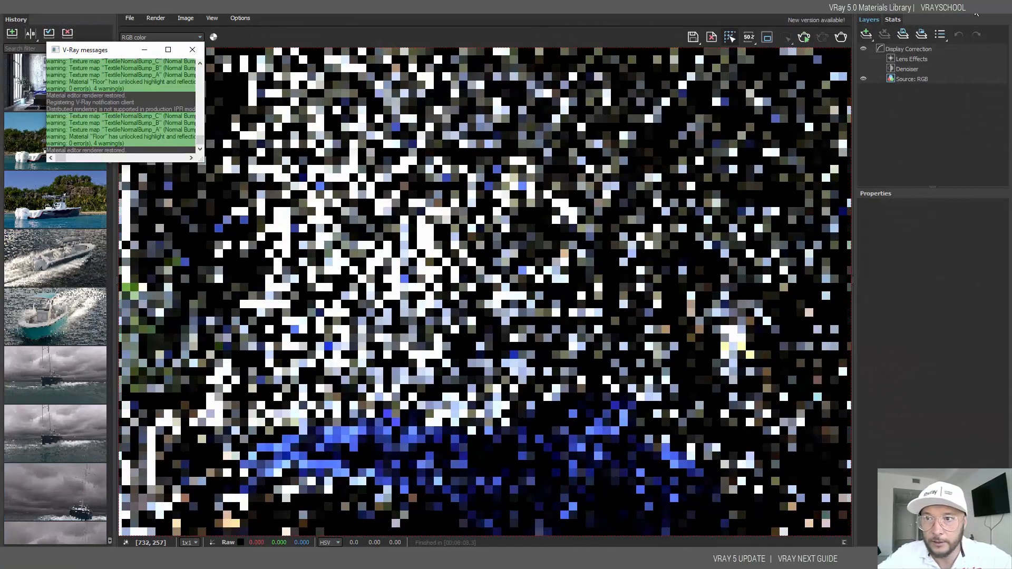
click(976, 13)
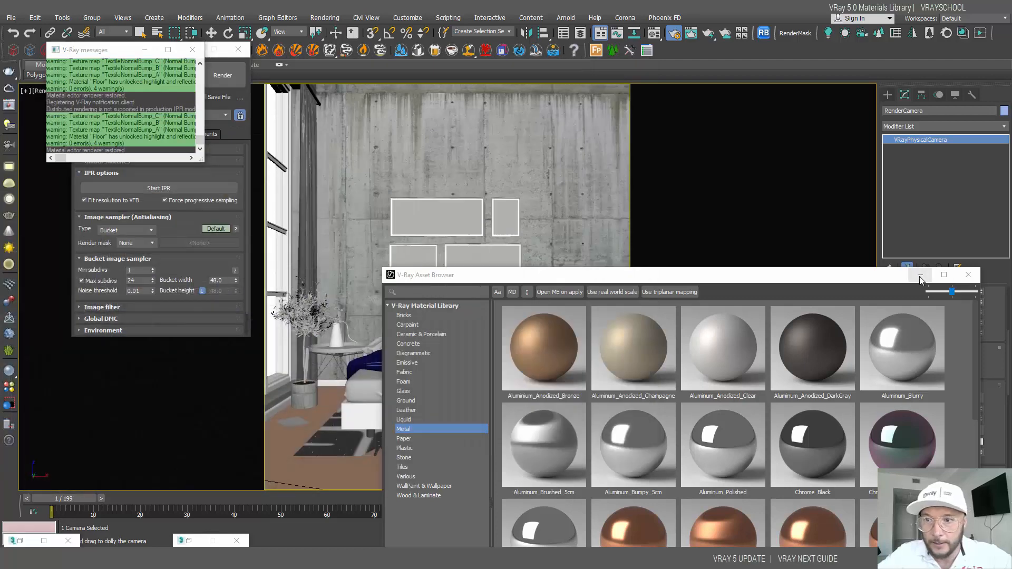
Step: Minimize the V-Ray Asset Browser and close the V-Ray messages and Render Setup windows
click(920, 275)
click(192, 50)
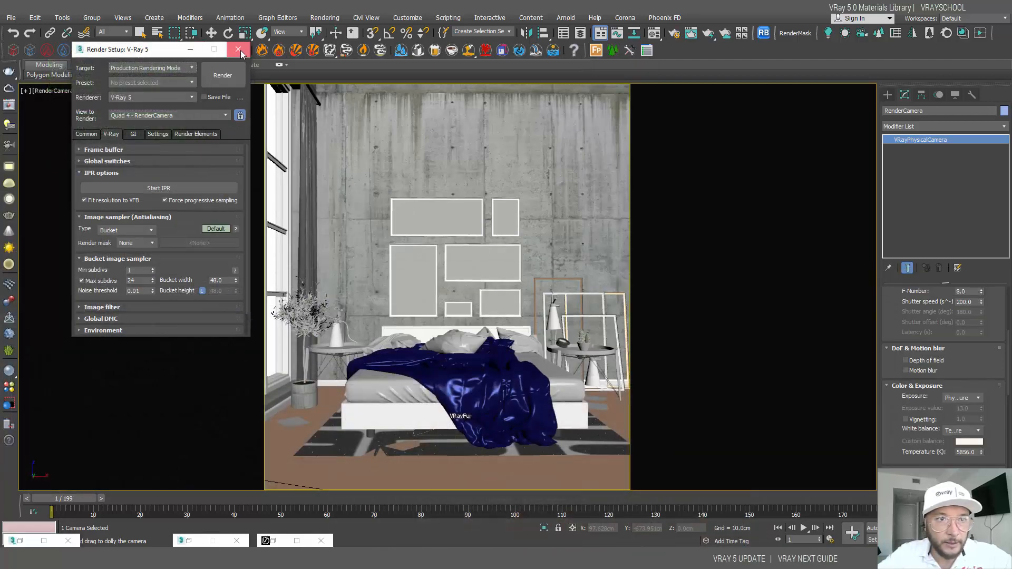
click(239, 50)
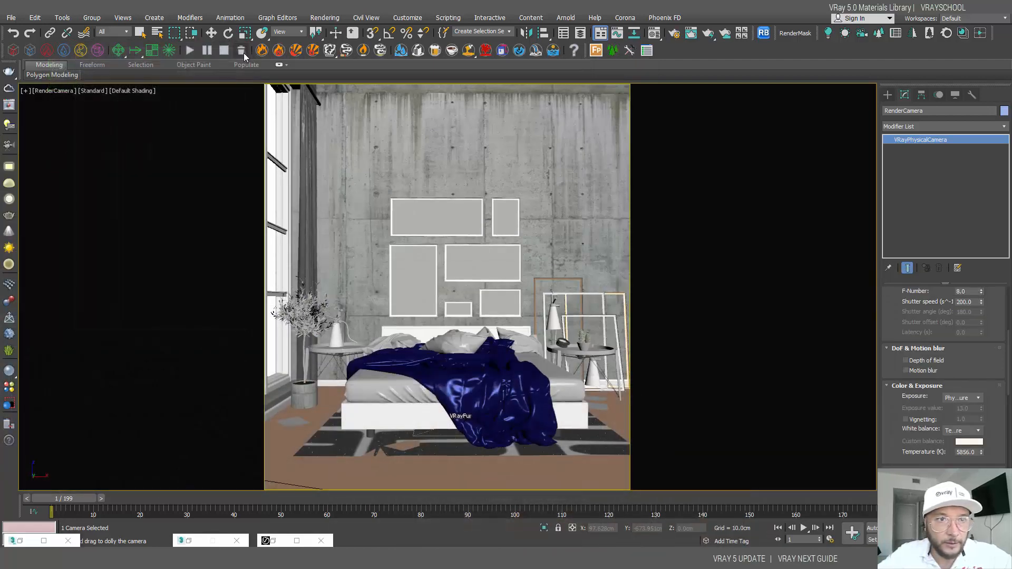
Step: Set the render output size to the HDTV (video) preset at 1920 x 1080 and minimize Render Setup
click(673, 33)
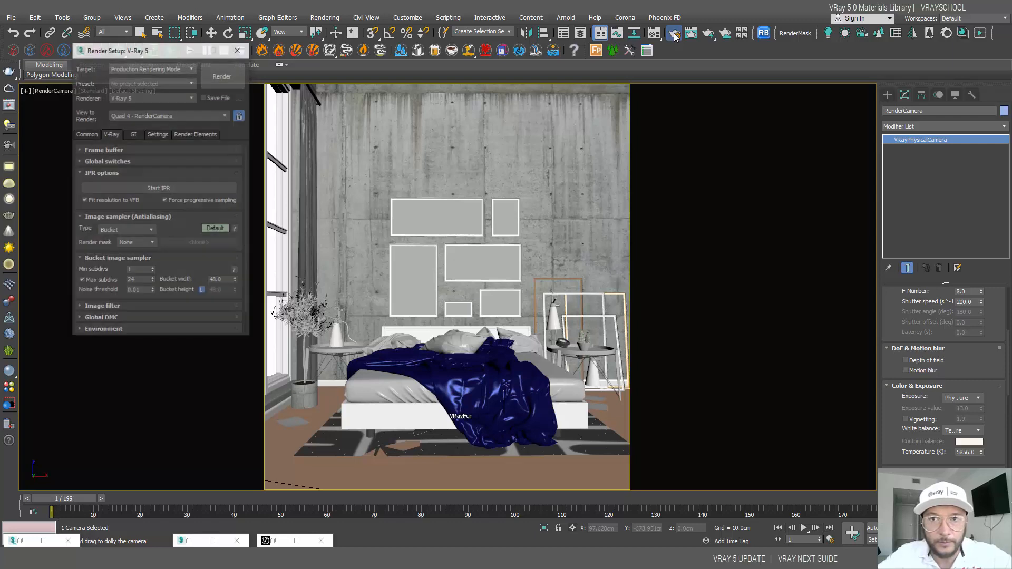
click(86, 134)
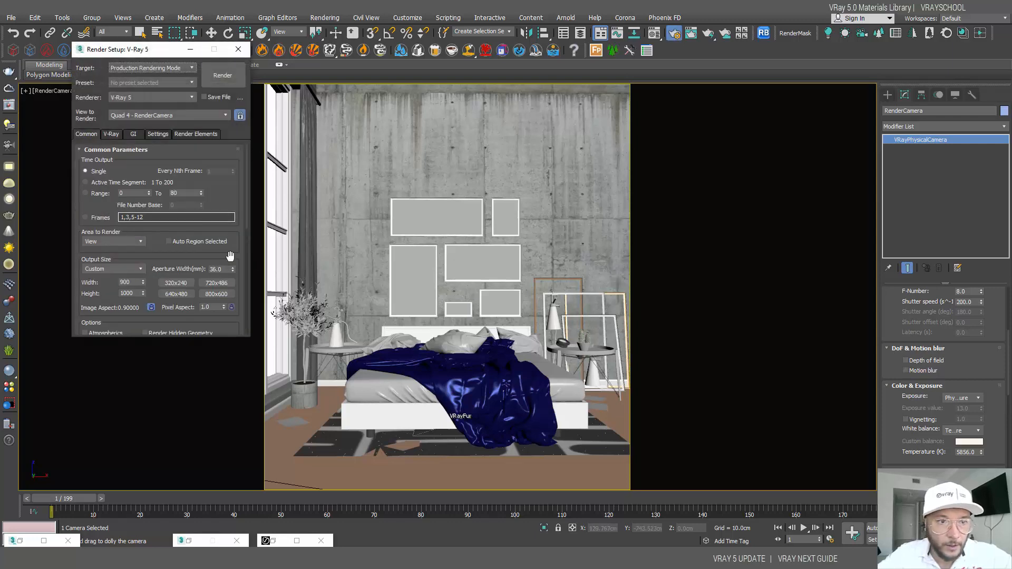
scroll(230, 257, down, 5)
click(113, 207)
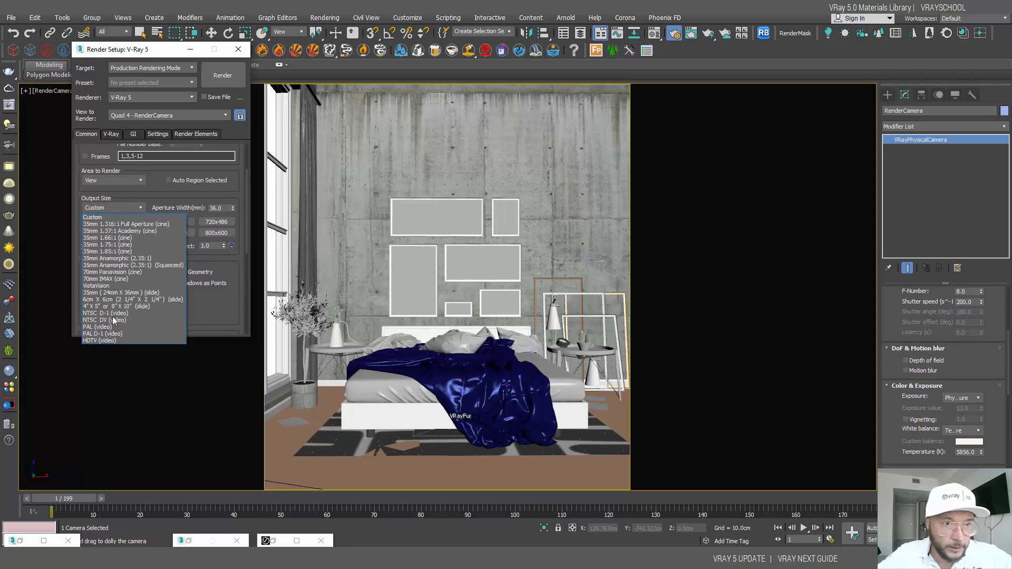
click(112, 340)
click(191, 49)
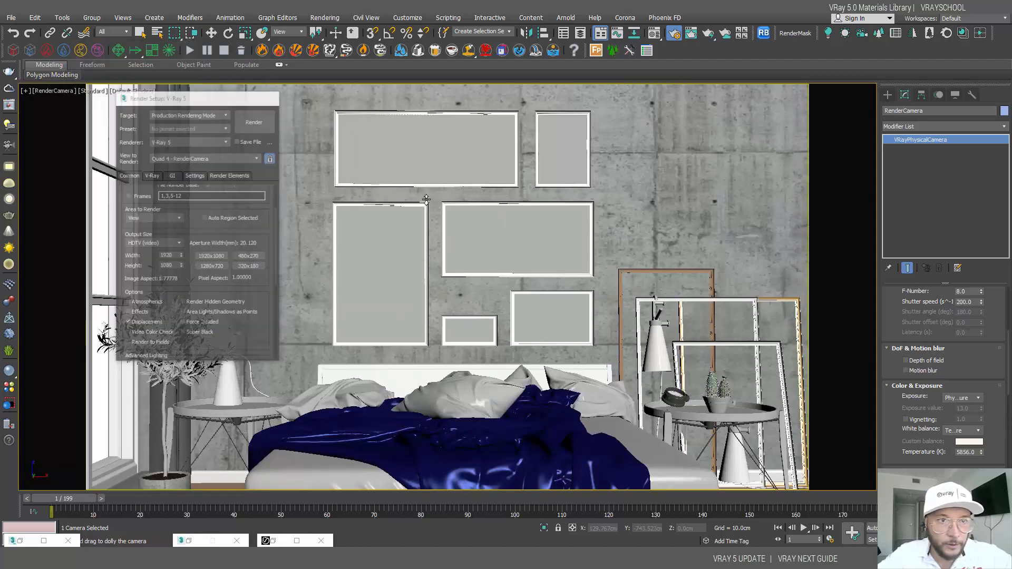
Step: Move the wall's picture frames horizontally back behind the concrete surface
key(w)
click(516, 308)
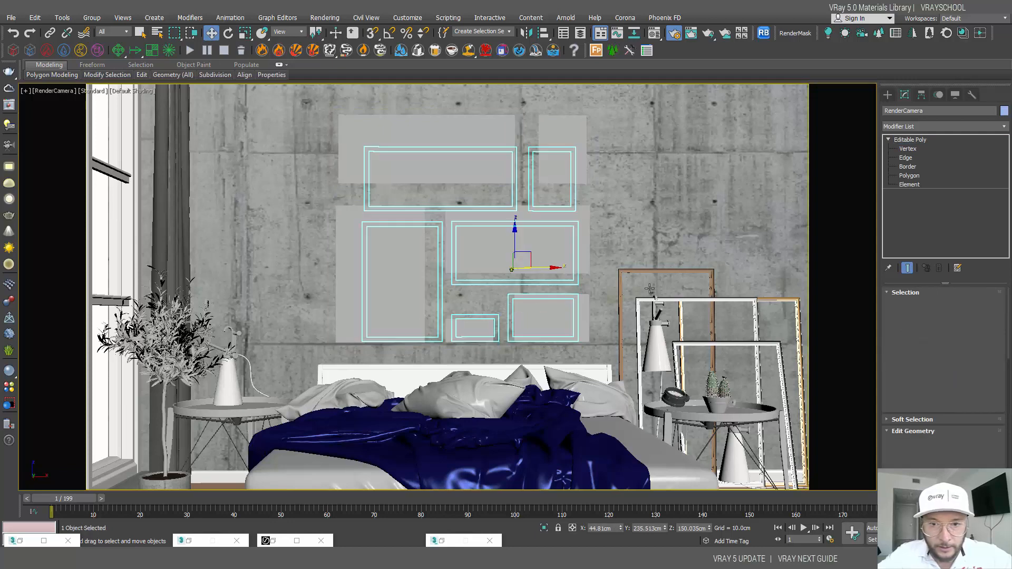
Step: Go to the link settings of the render camera and its target, and clear the target's inherit options except scale Y
click(64, 91)
click(92, 289)
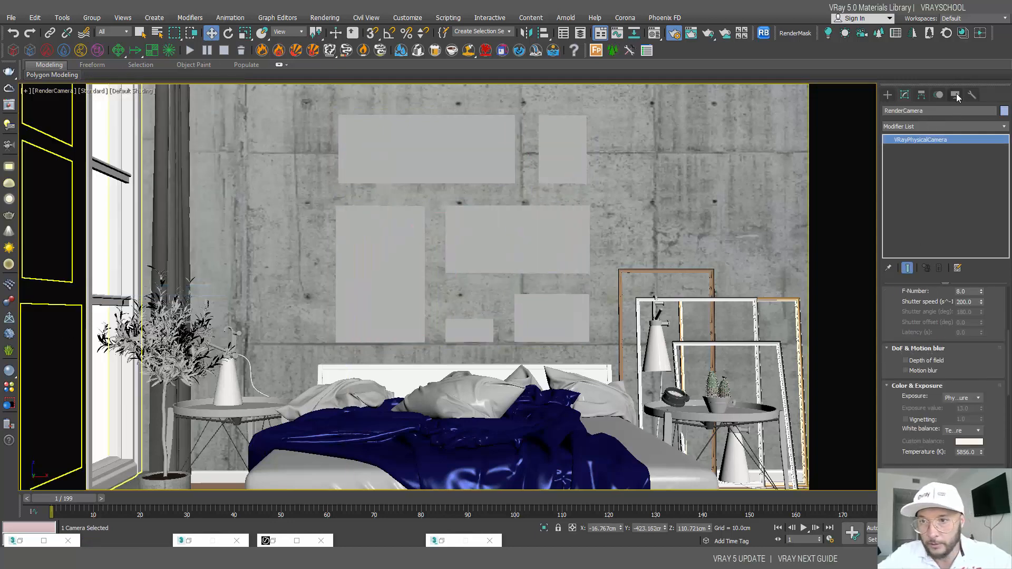
click(938, 95)
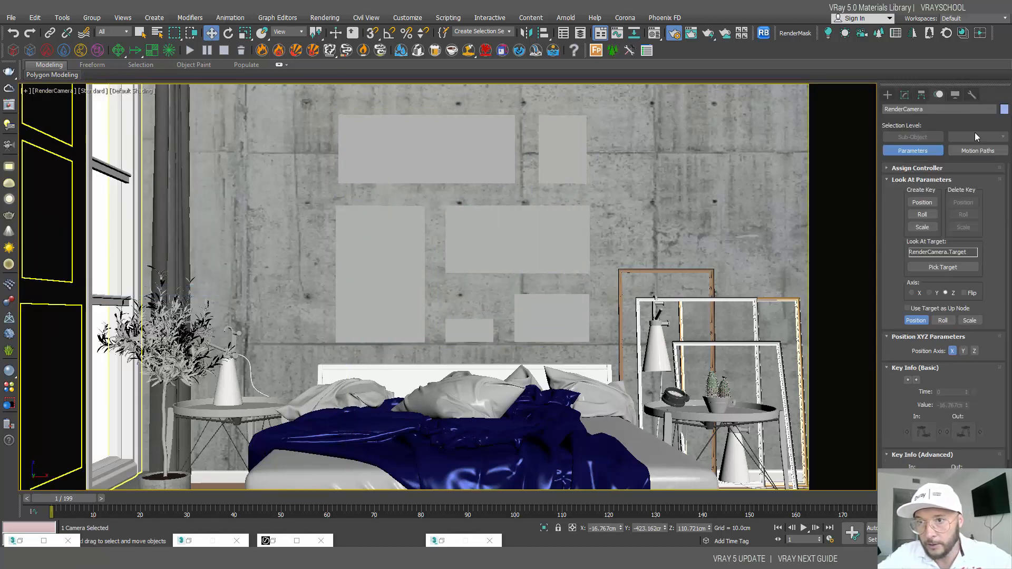
click(921, 94)
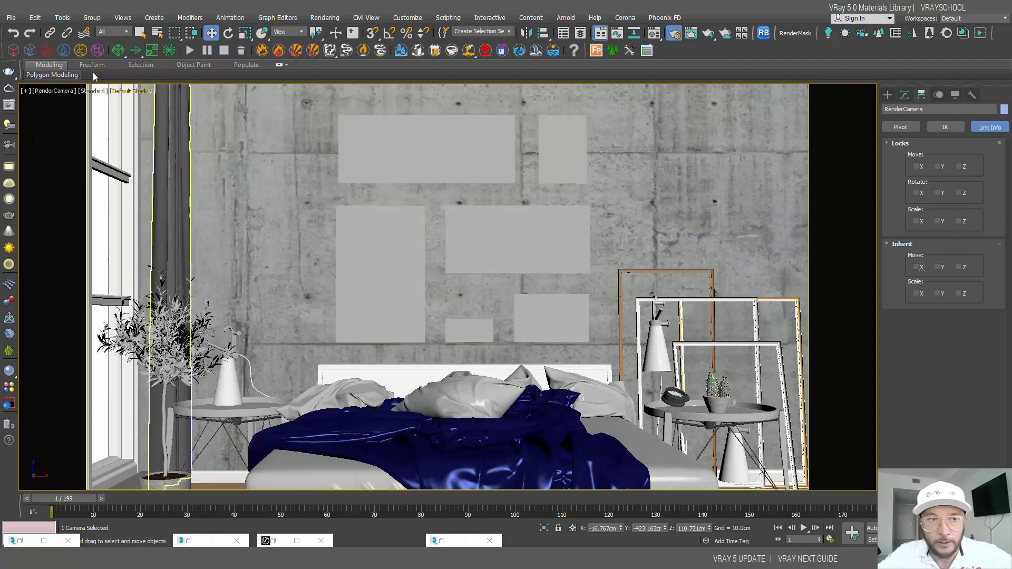
click(55, 91)
click(132, 303)
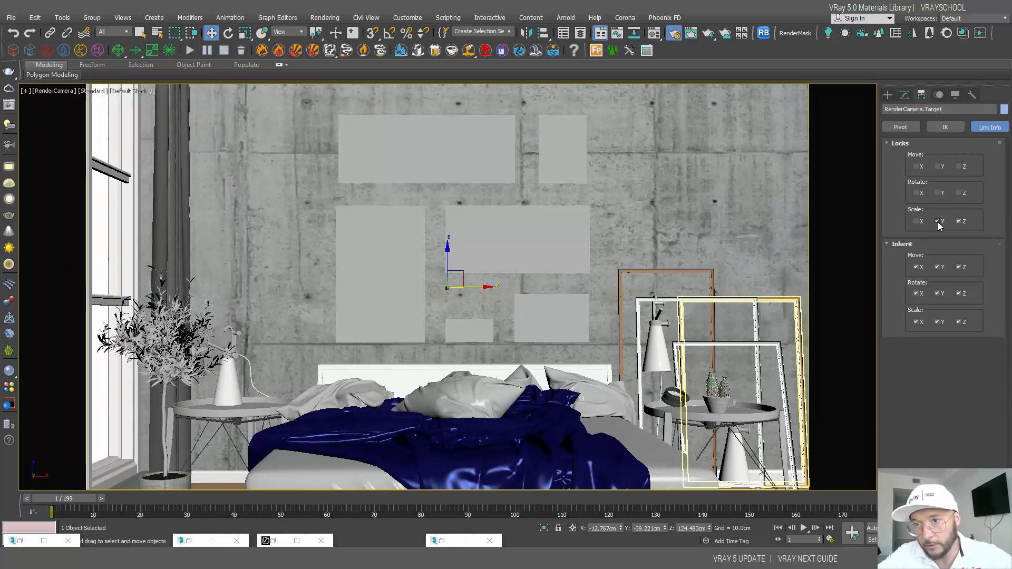
click(960, 268)
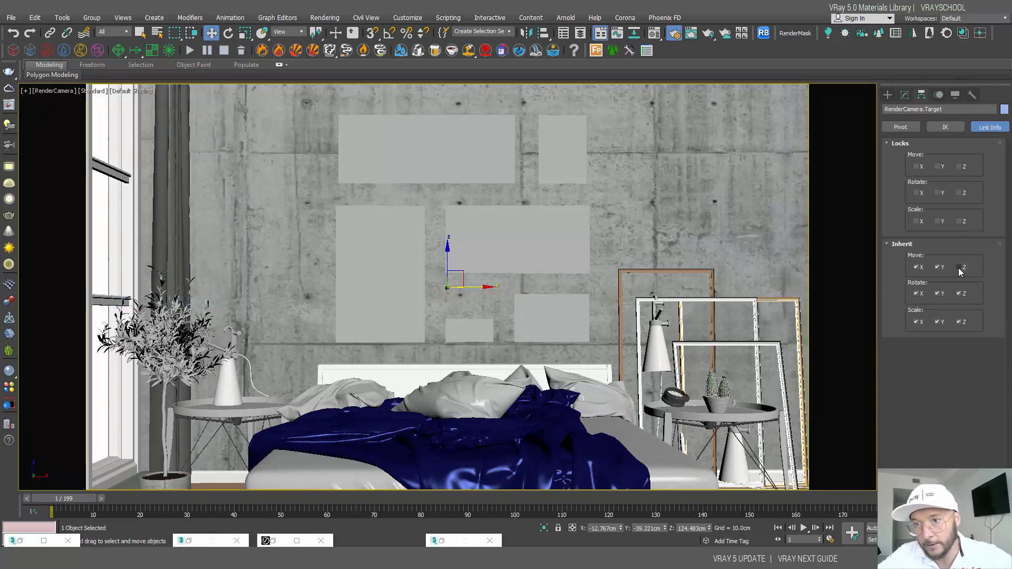
click(917, 294)
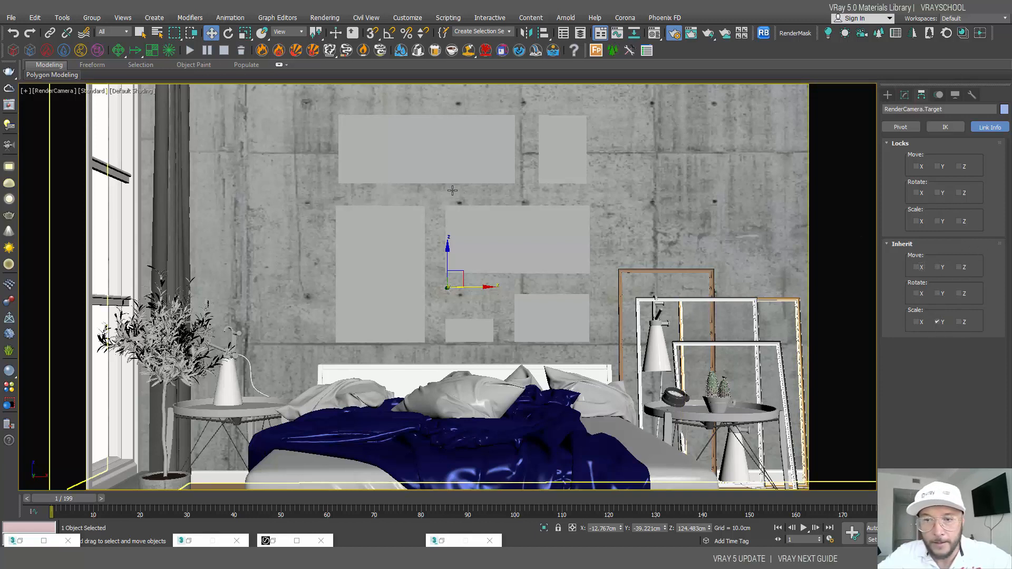
Step: Dolly the render camera back, away from the bed
right_click(545, 274)
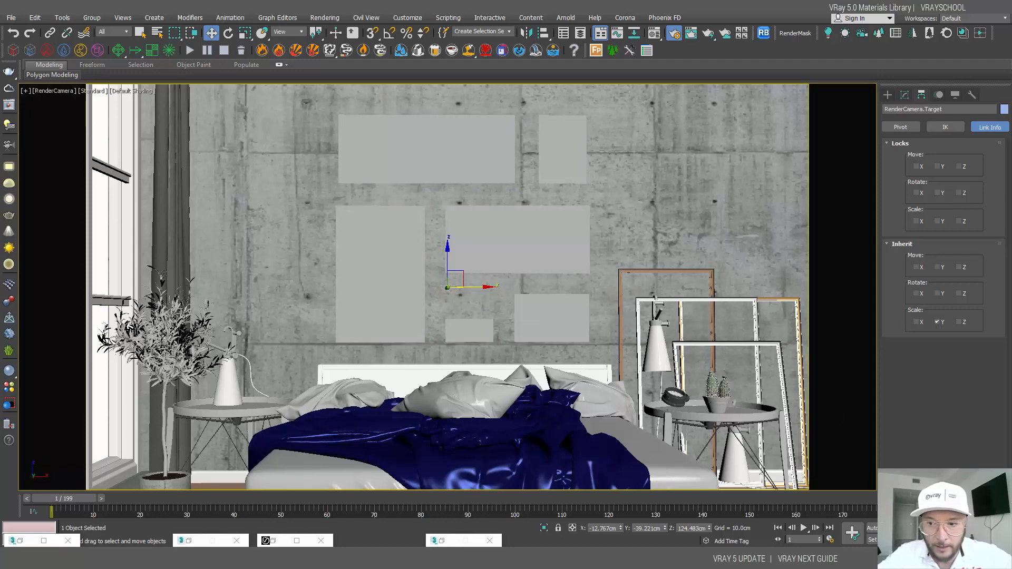
click(952, 528)
drag(610, 397, 615, 524)
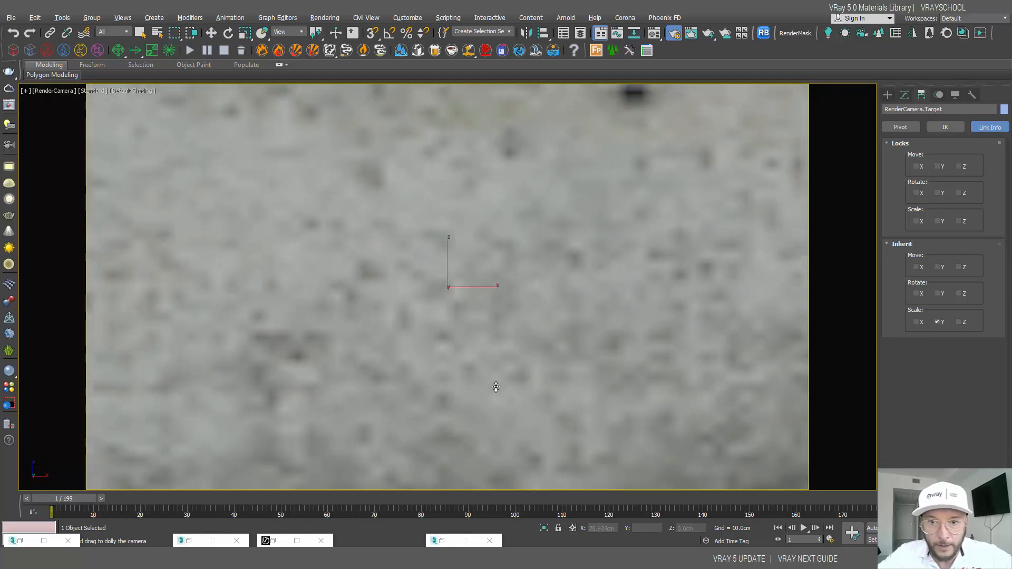
Step: Select the render camera, enable clipping, and set its near clipping plane to about 75 cm
click(55, 94)
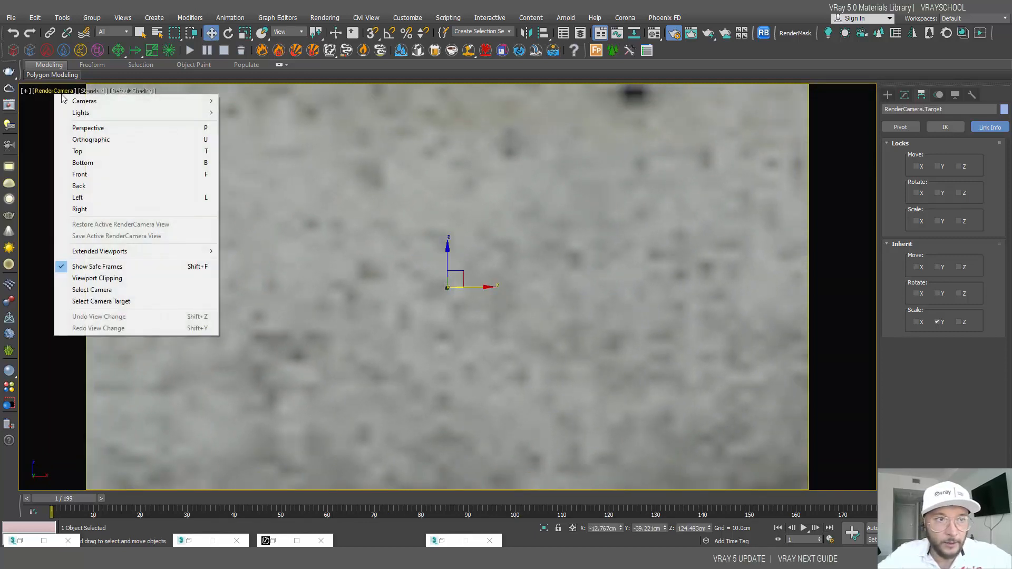
click(99, 301)
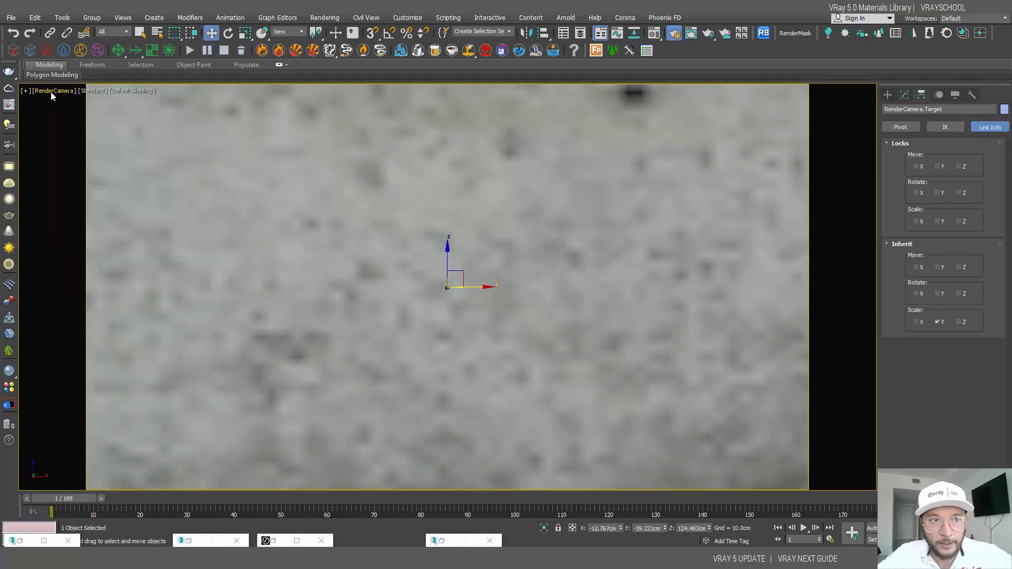
click(51, 94)
click(79, 289)
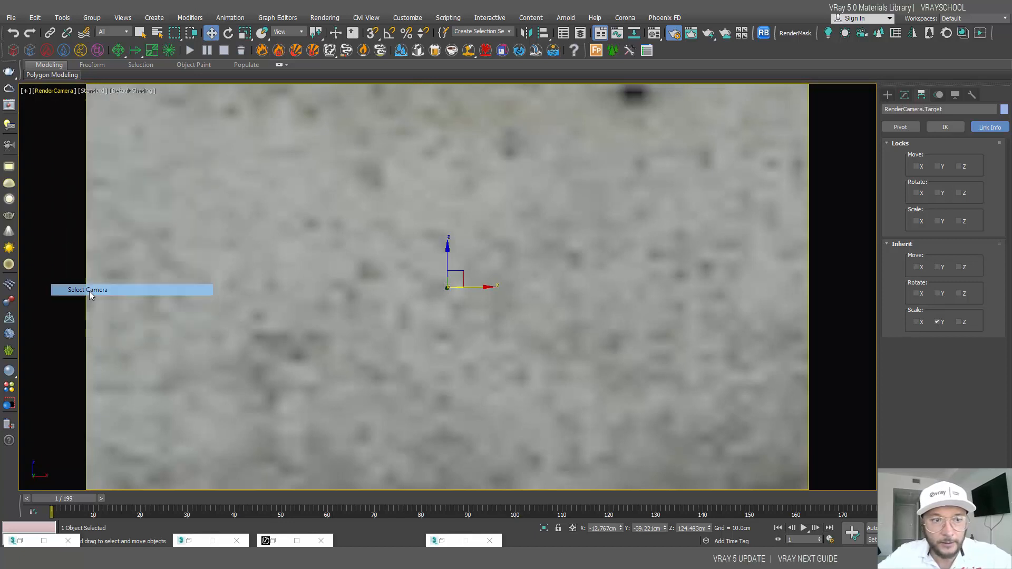
click(905, 95)
drag(1009, 339, 1010, 444)
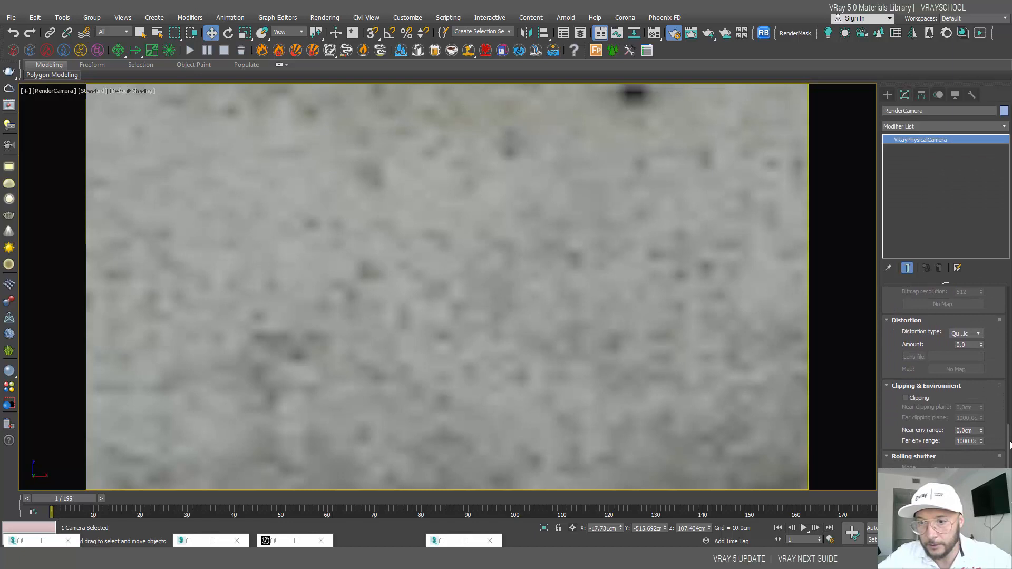
click(907, 398)
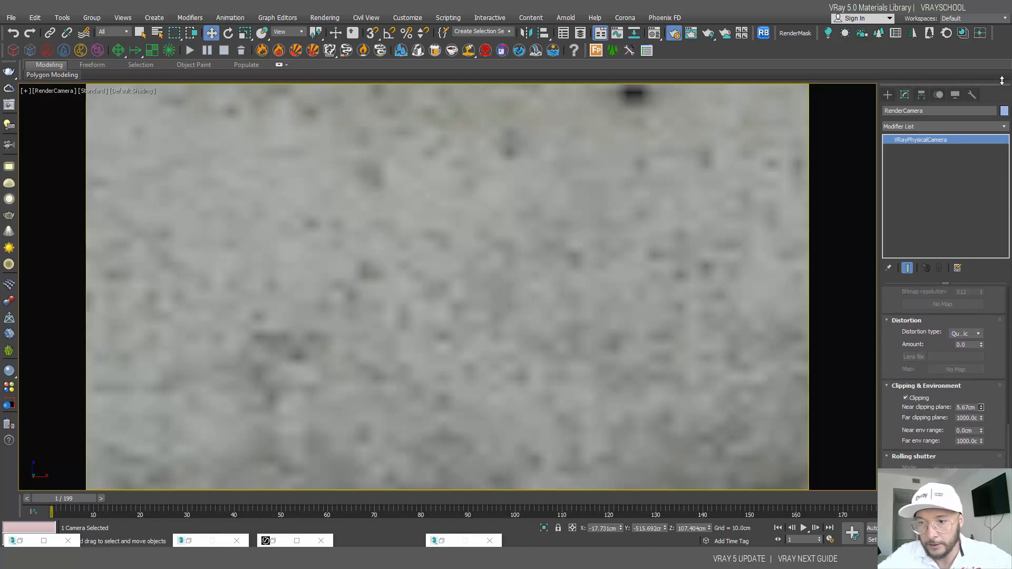
drag(59, 18, 1000, 247)
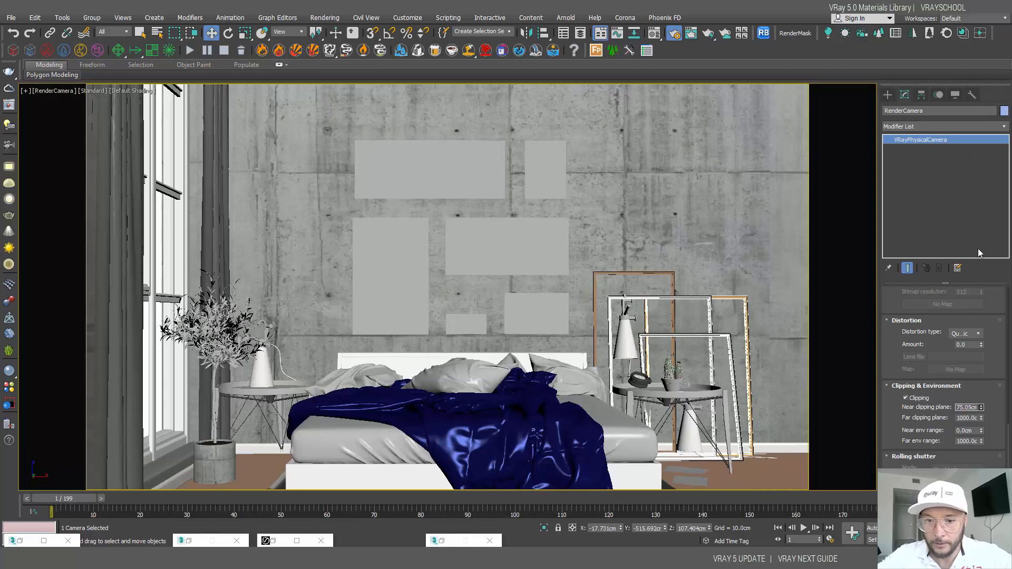
Step: Pan the render camera to frame the whole bed together with the rug and the wall pictures
middle_drag(580, 219, 603, 66)
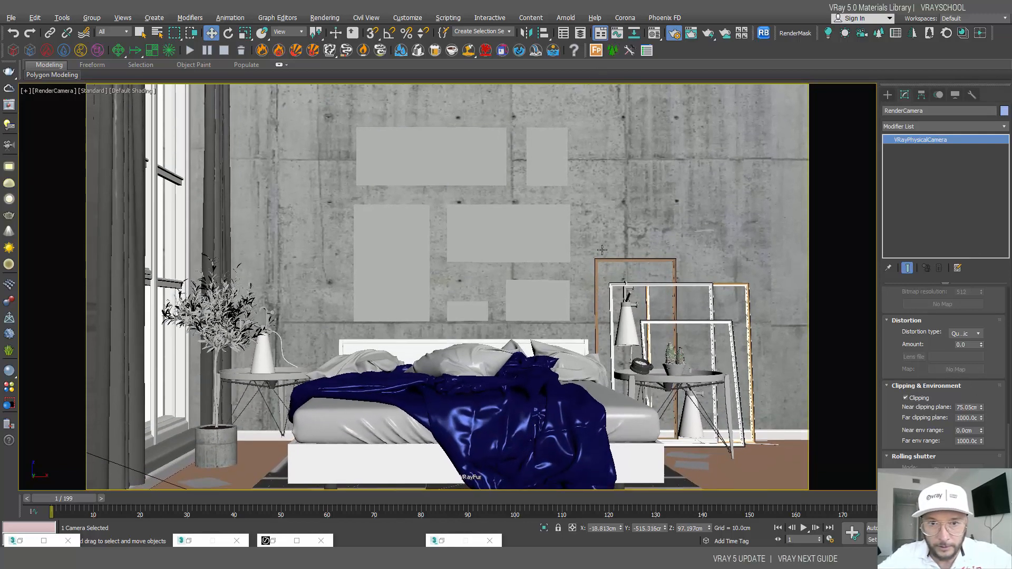
mouse_move(602, 250)
middle_down()
mouse_move(594, 262)
mouse_move(610, 110)
middle_up()
mouse_move(569, 269)
middle_down()
mouse_move(597, 131)
mouse_move(596, 258)
mouse_move(633, 235)
mouse_move(660, 249)
middle_up()
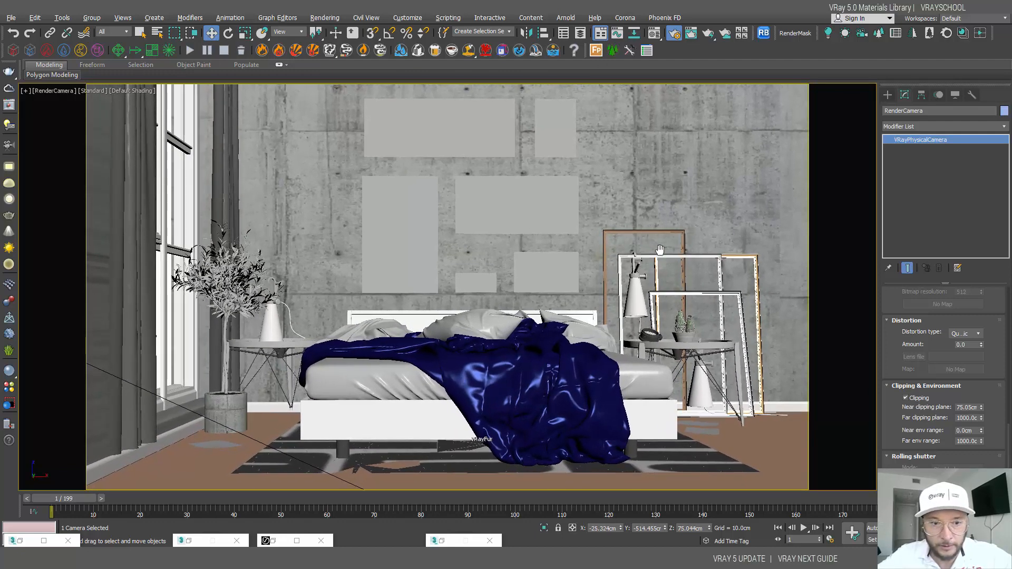
right_click(580, 305)
key(shift+f)
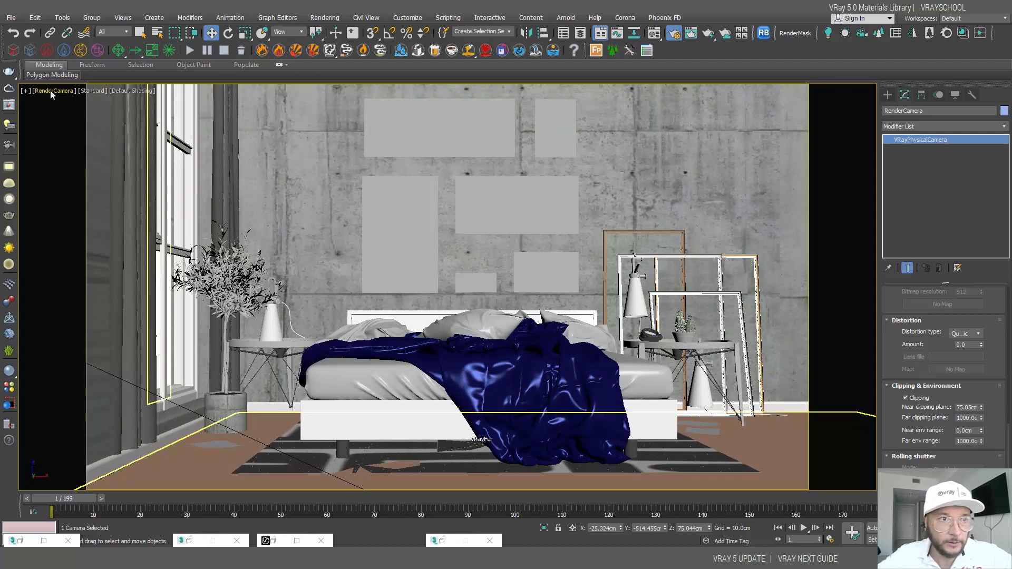
click(53, 90)
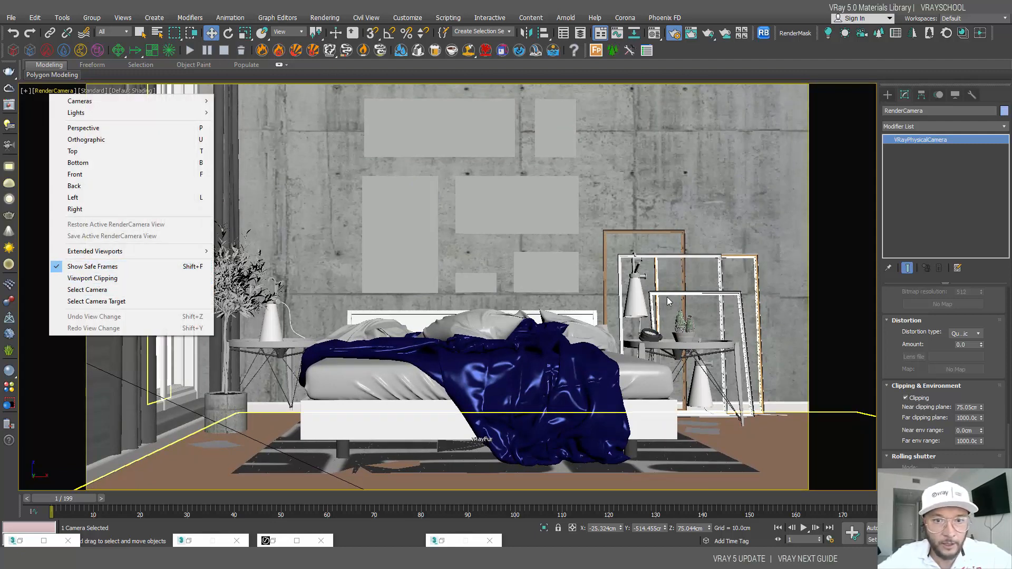
Step: Bring up the Material Editor, sample the Glass_Clear material from the wall pictures into the 06 - Default slot, and select the glass
click(656, 33)
click(295, 185)
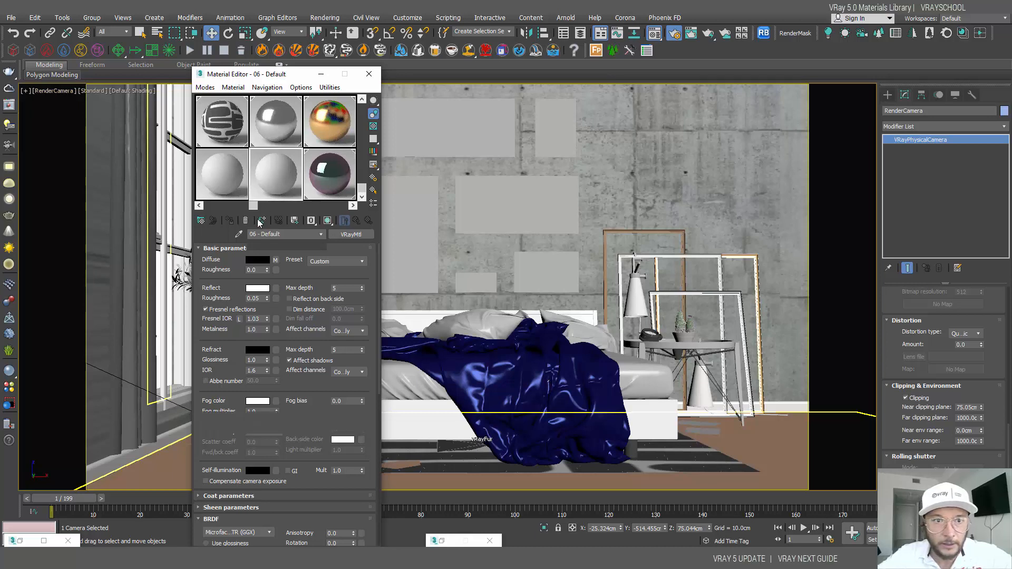
click(239, 234)
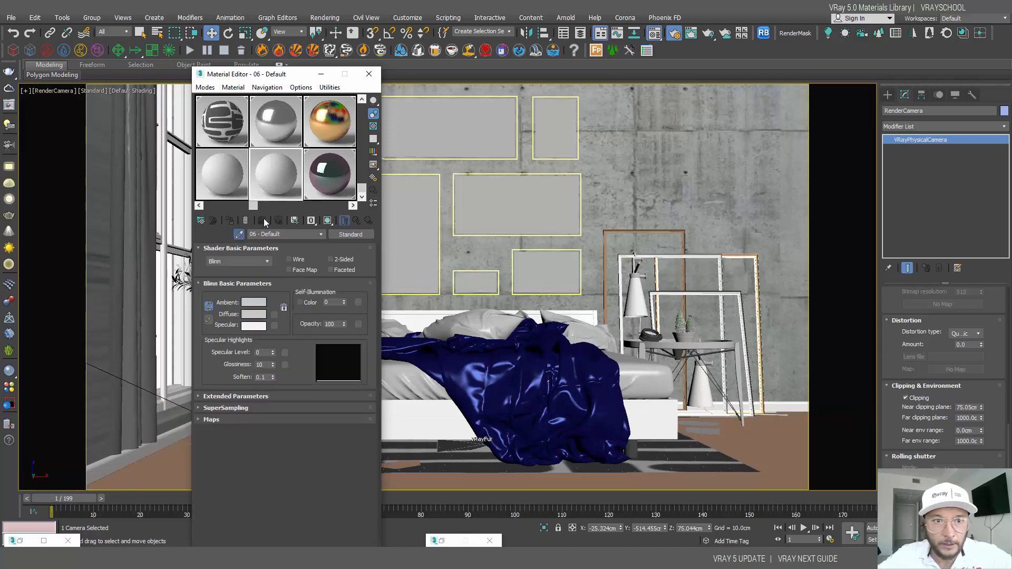
click(536, 200)
key(w)
click(531, 204)
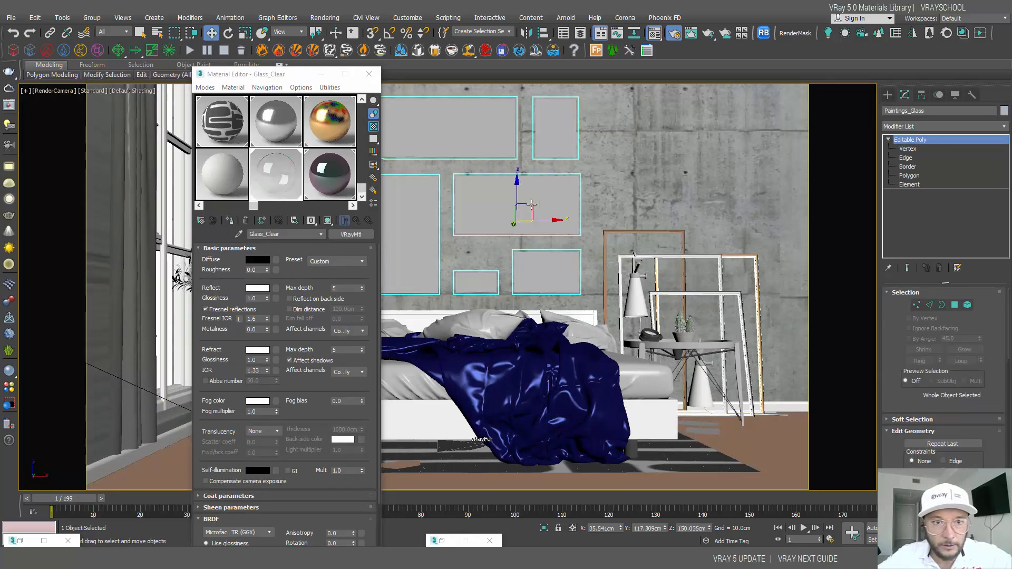
Step: Isolate the painting canvases, sample their Pictures material into the slot, show its texture in the viewport, and exit isolation
click(532, 204)
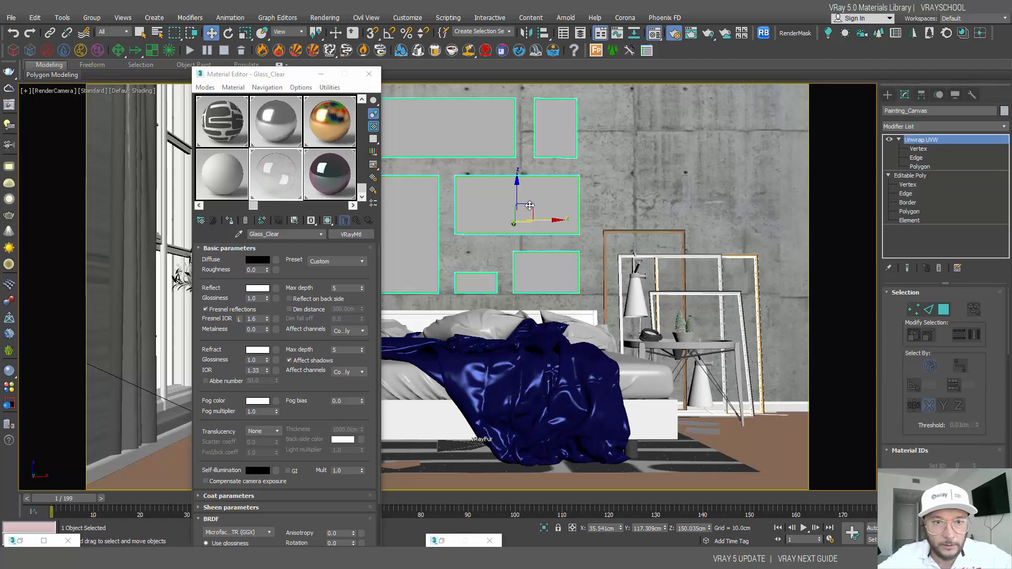
key(alt+q)
click(239, 234)
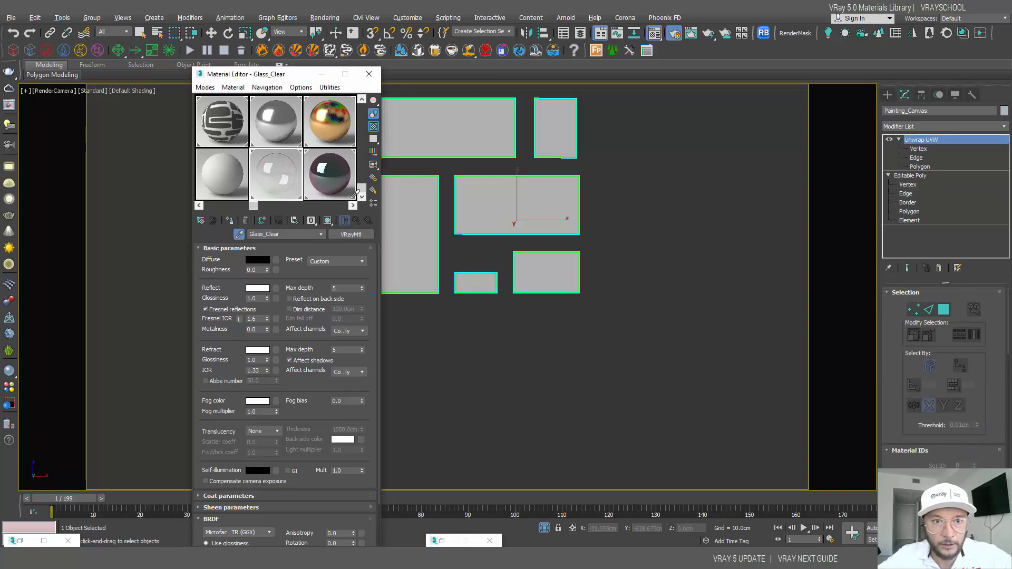
click(328, 221)
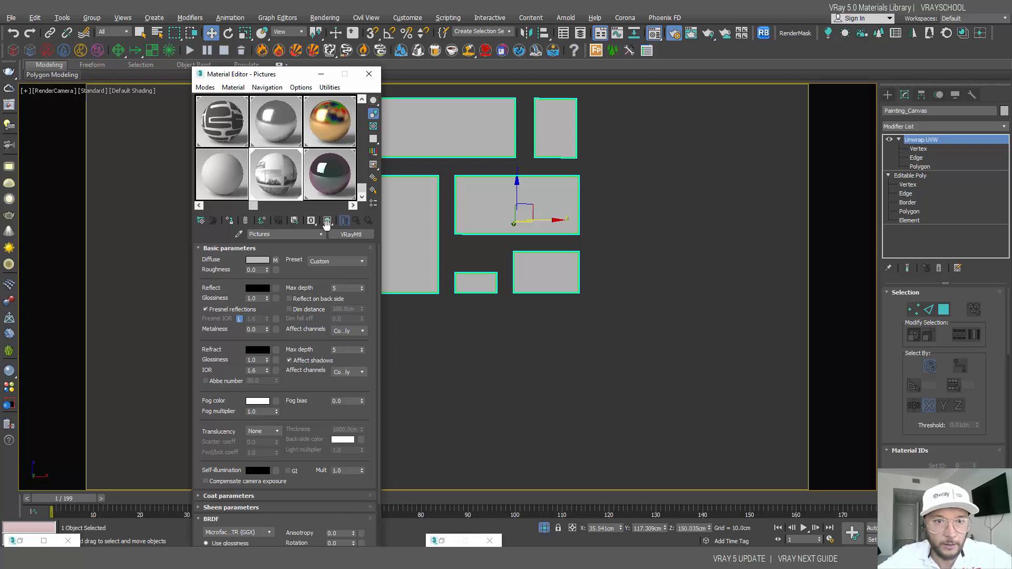
click(543, 528)
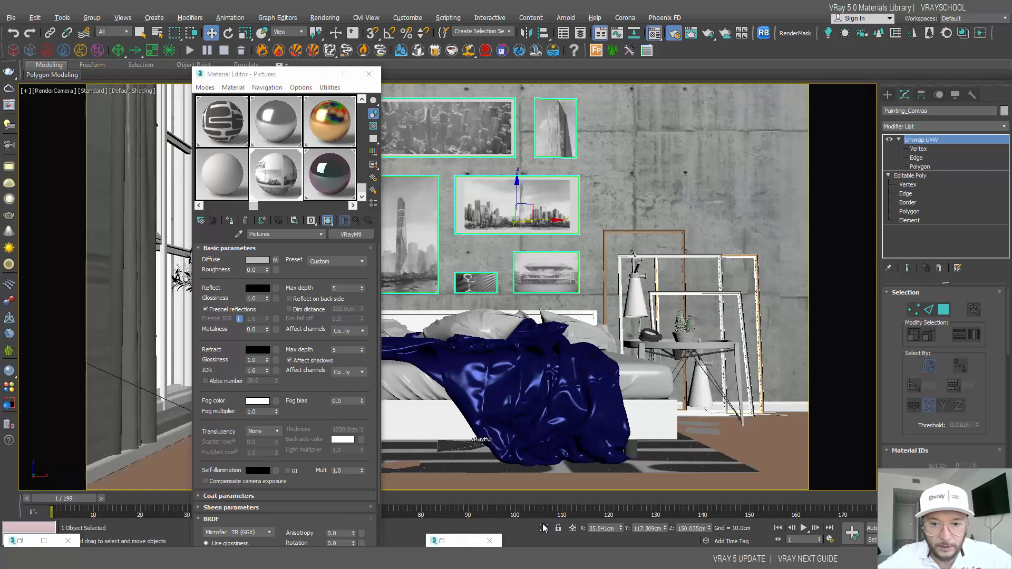
Step: Bring up the V-Ray Asset Browser at its Metal category and arrange it beside the Material Editor
click(44, 541)
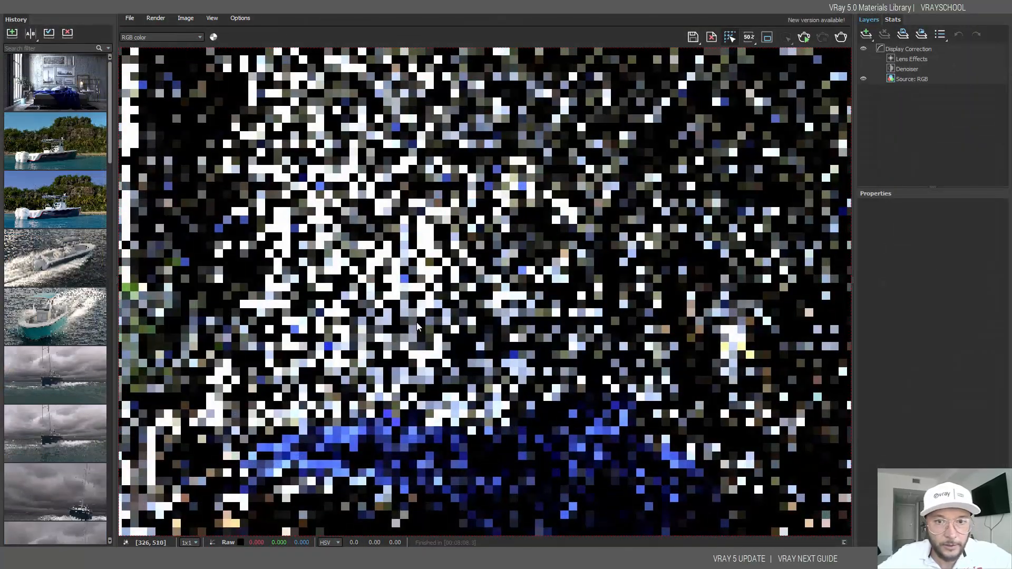
click(952, 7)
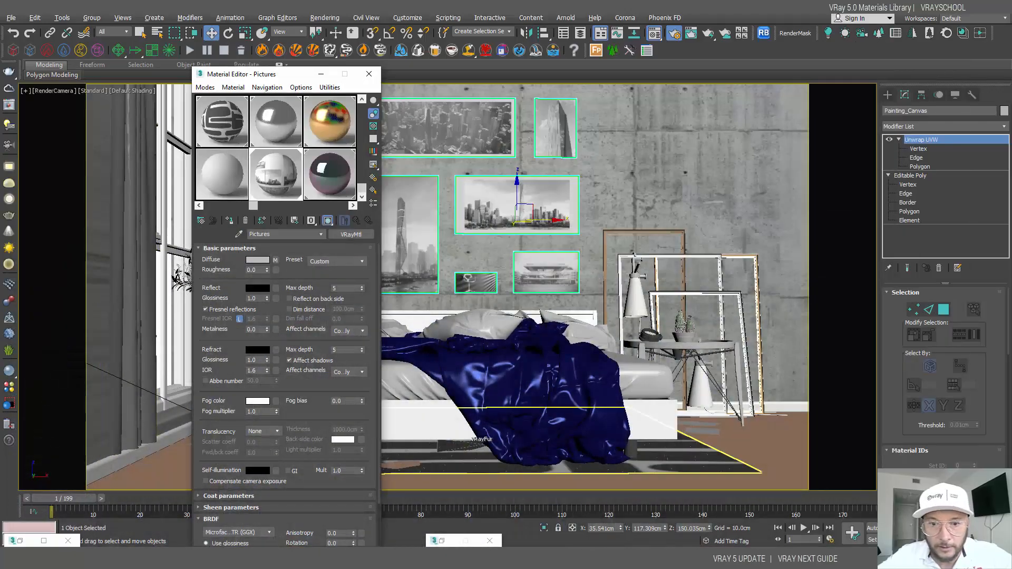
click(461, 542)
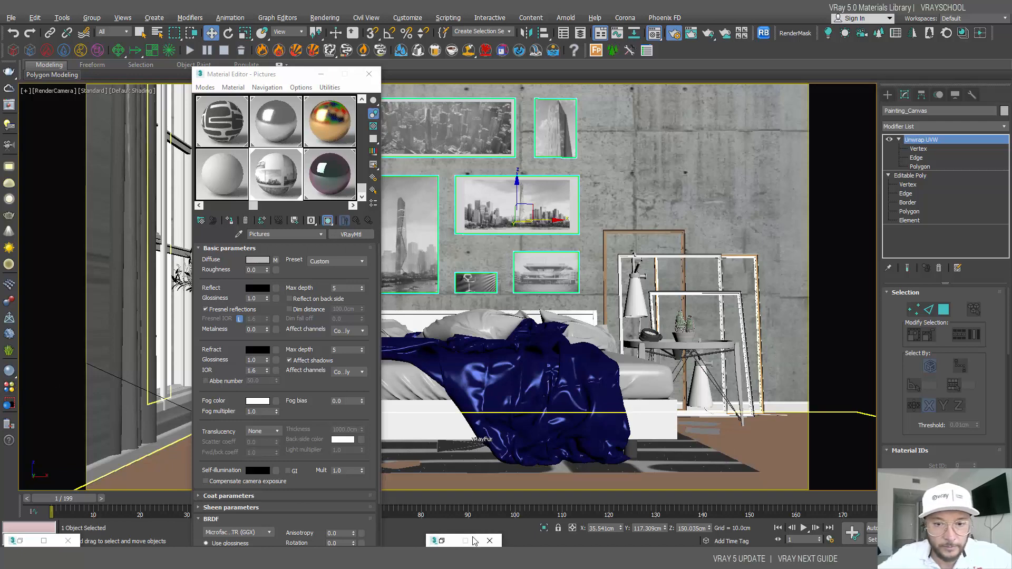
click(441, 541)
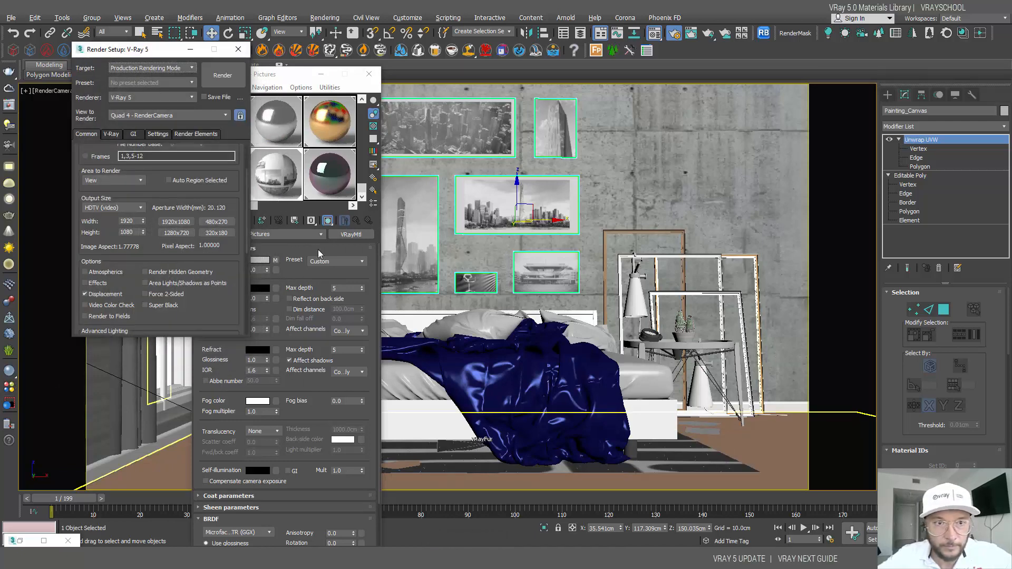
drag(289, 74, 575, 40)
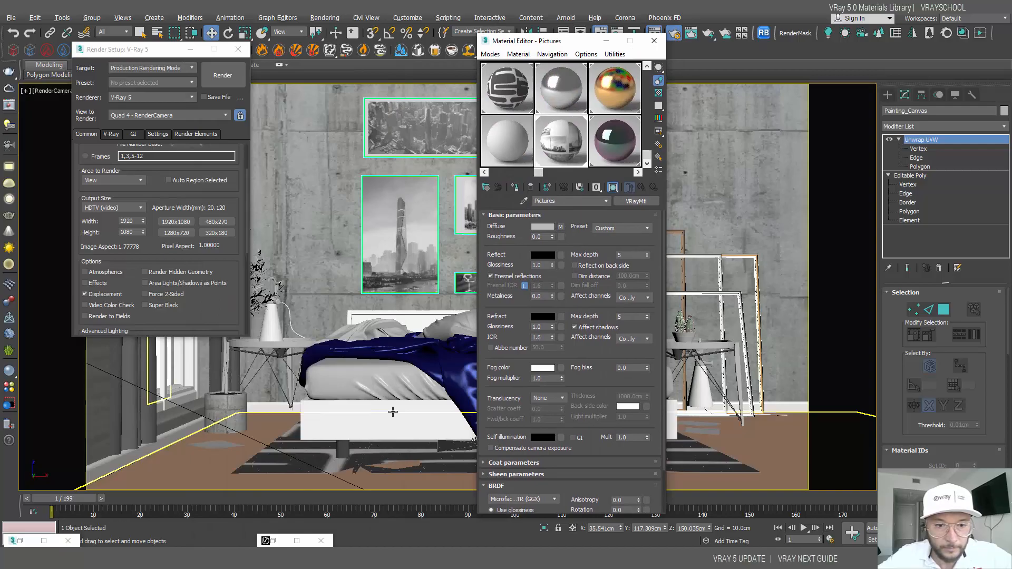
click(295, 540)
drag(466, 7, 656, 260)
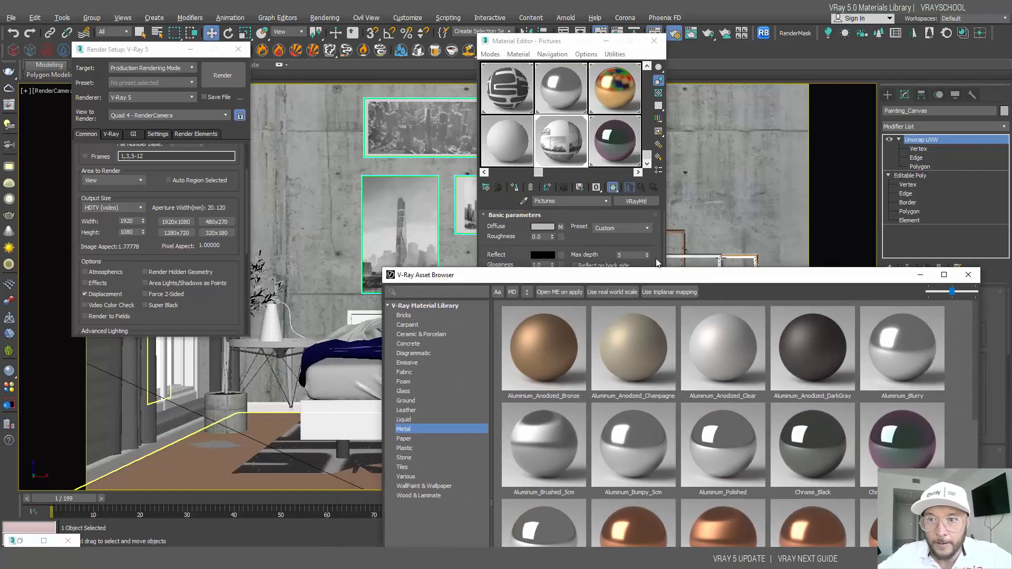
drag(709, 281, 271, 60)
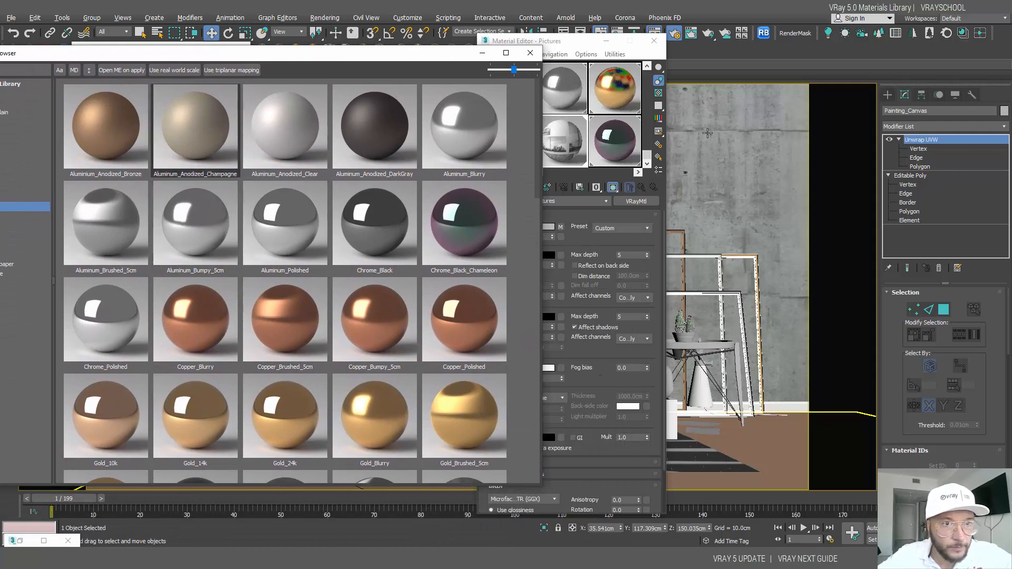
drag(581, 42, 671, 50)
Step: Load Aluminum_Anodized_Champagne into the 06 - Default slot and assign it to the large white frame leaning behind the bedside table
click(594, 150)
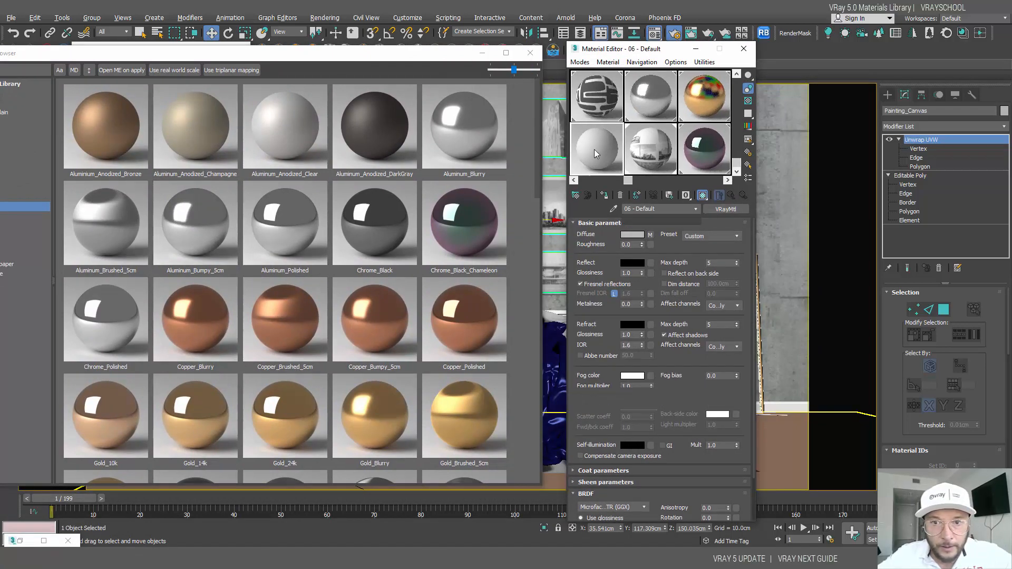
drag(215, 128, 547, 136)
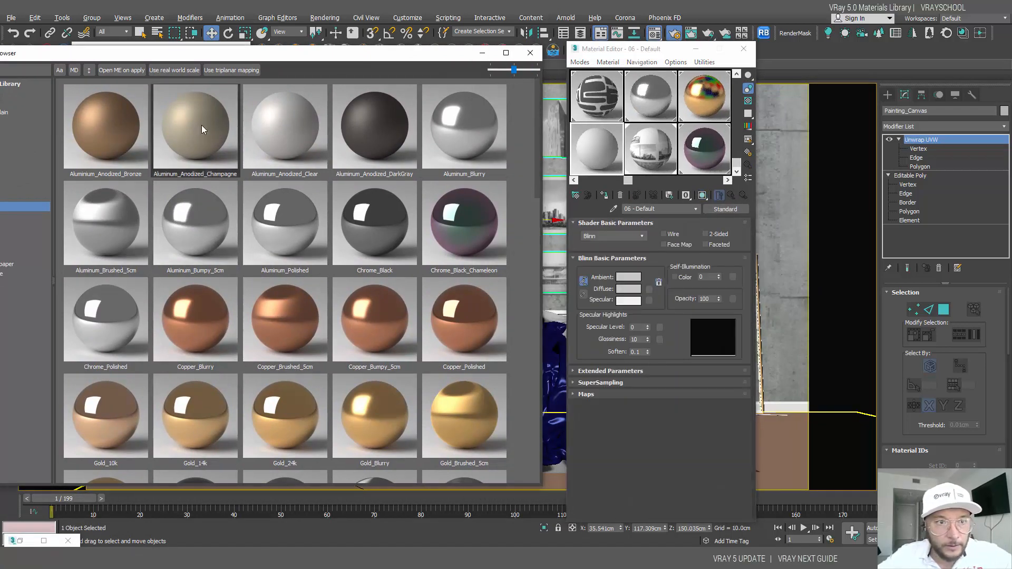
right_click(207, 122)
click(236, 143)
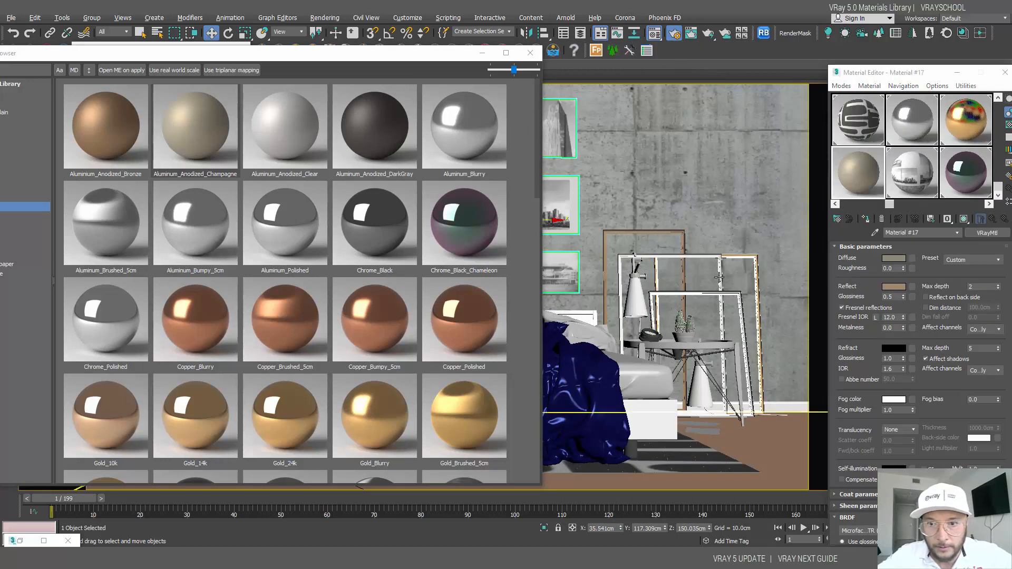
click(717, 278)
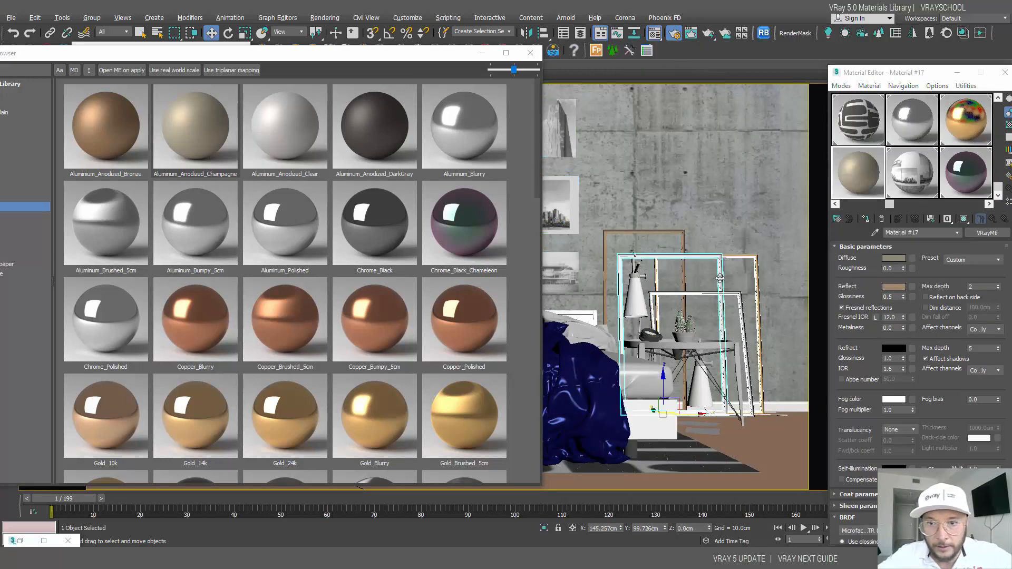
click(870, 219)
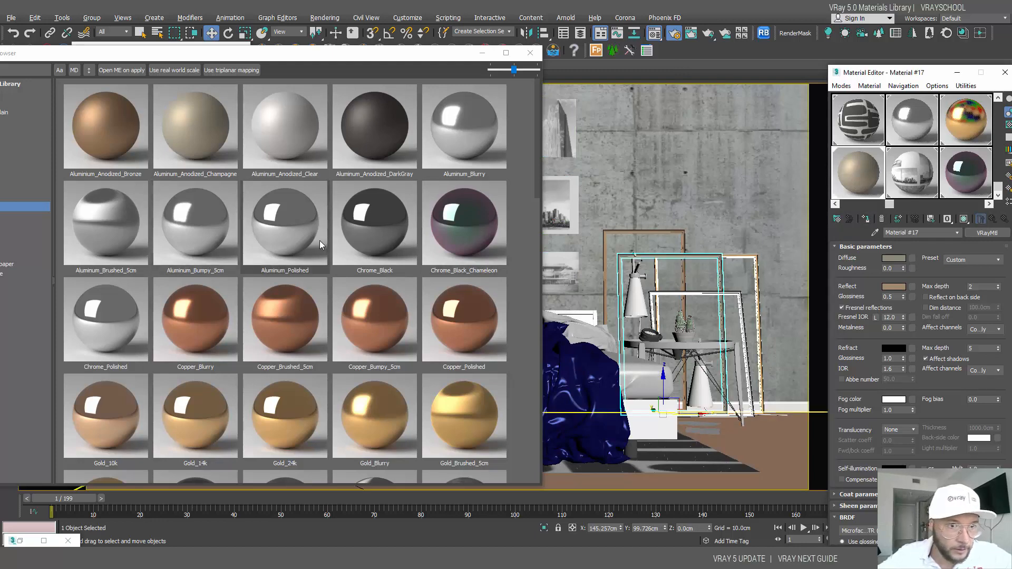
Step: Browse the whole Metal category of the material library for a suitable frame material
scroll(319, 243, down, 5)
scroll(317, 246, down, 3)
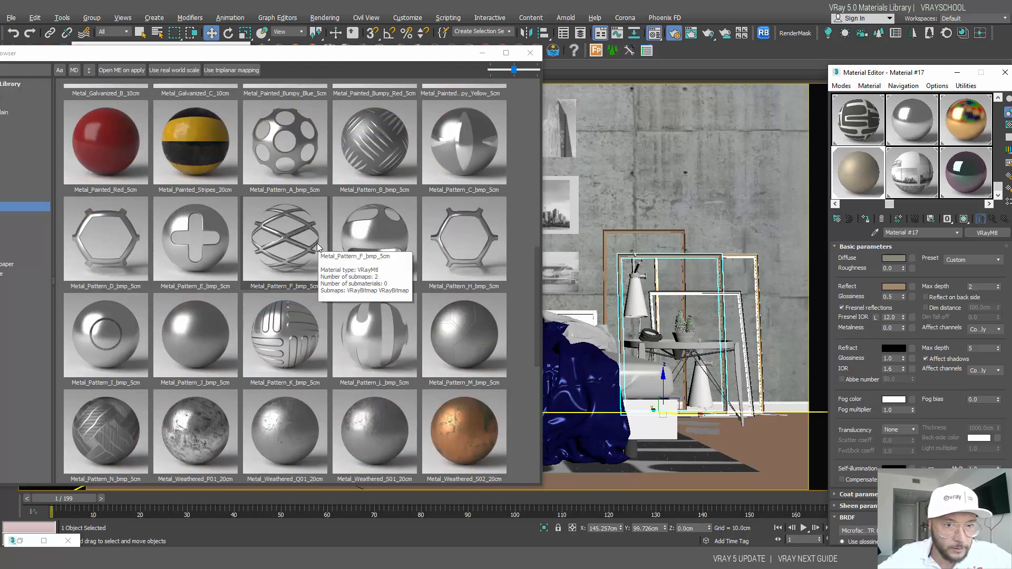
scroll(318, 245, down, 4)
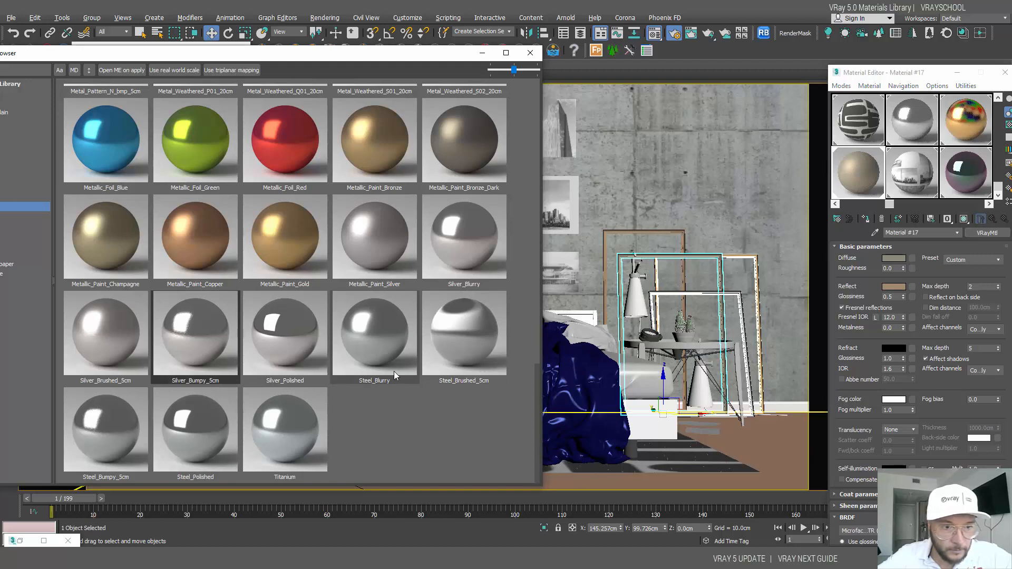
scroll(453, 399, up, 3)
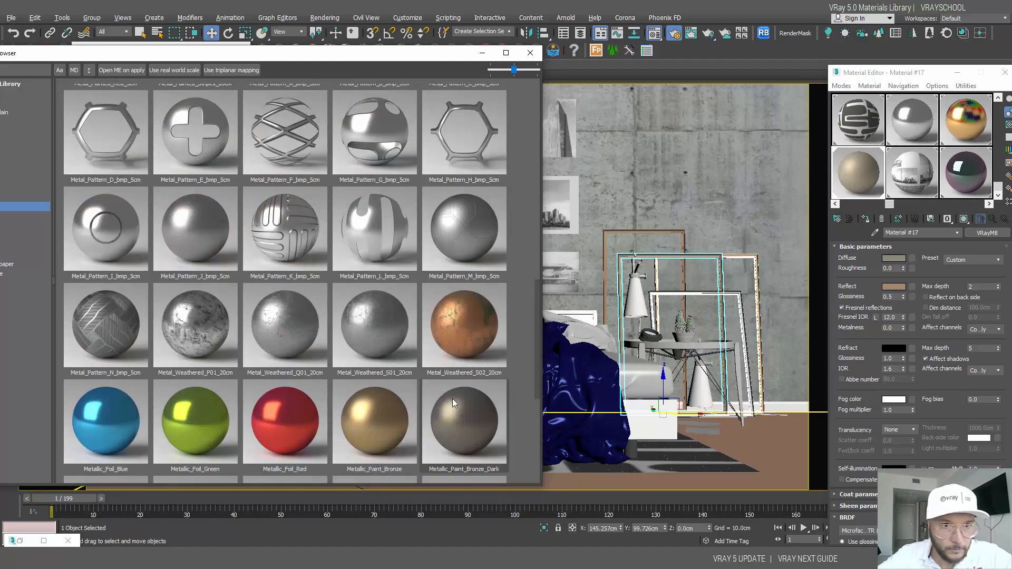
scroll(453, 403, up, 3)
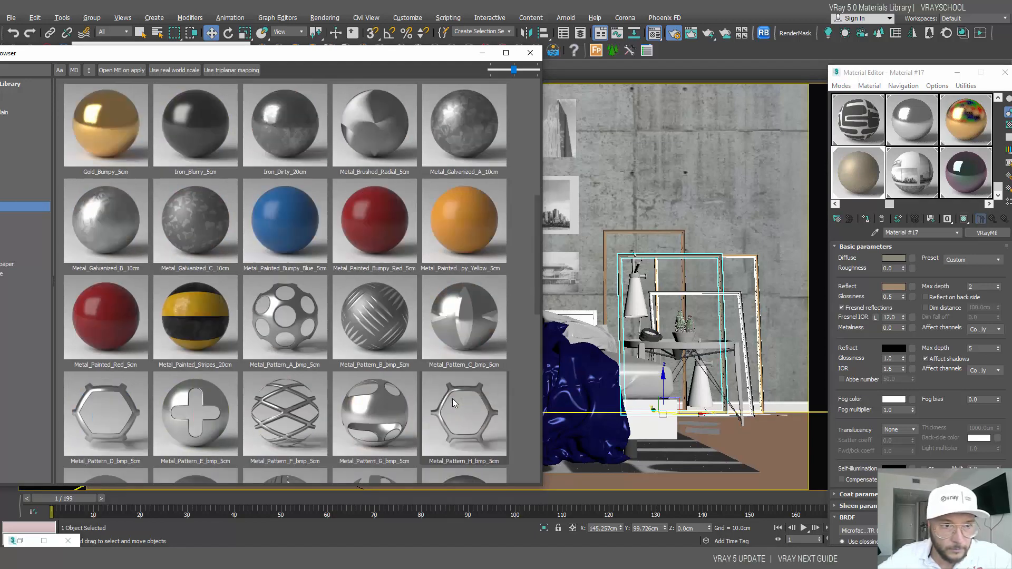
scroll(453, 403, up, 3)
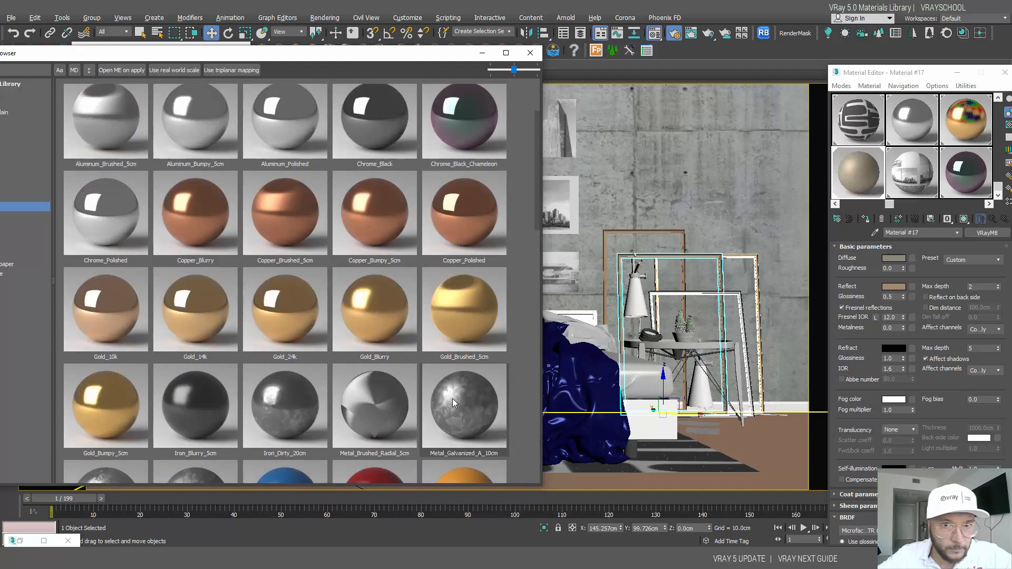
scroll(452, 403, up, 1)
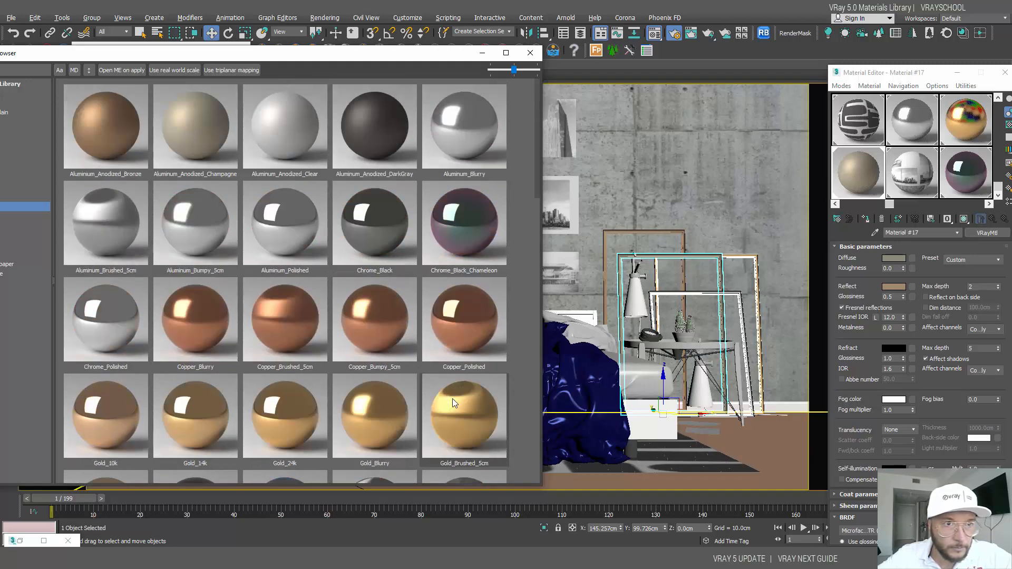
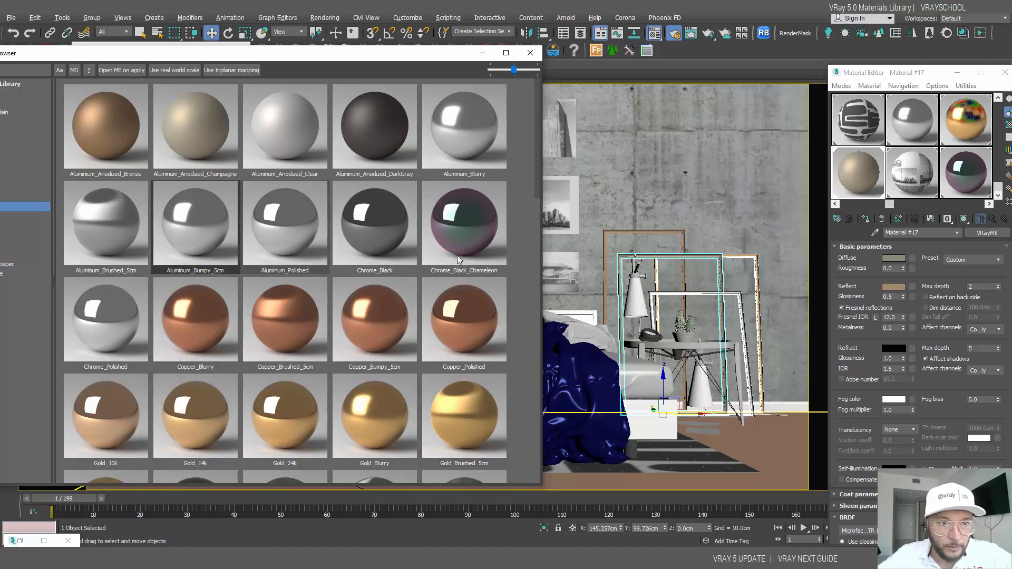
Step: Select the Material #14 sample and the wall picture frames, and start interactive rendering in the V-Ray Frame Buffer
click(924, 125)
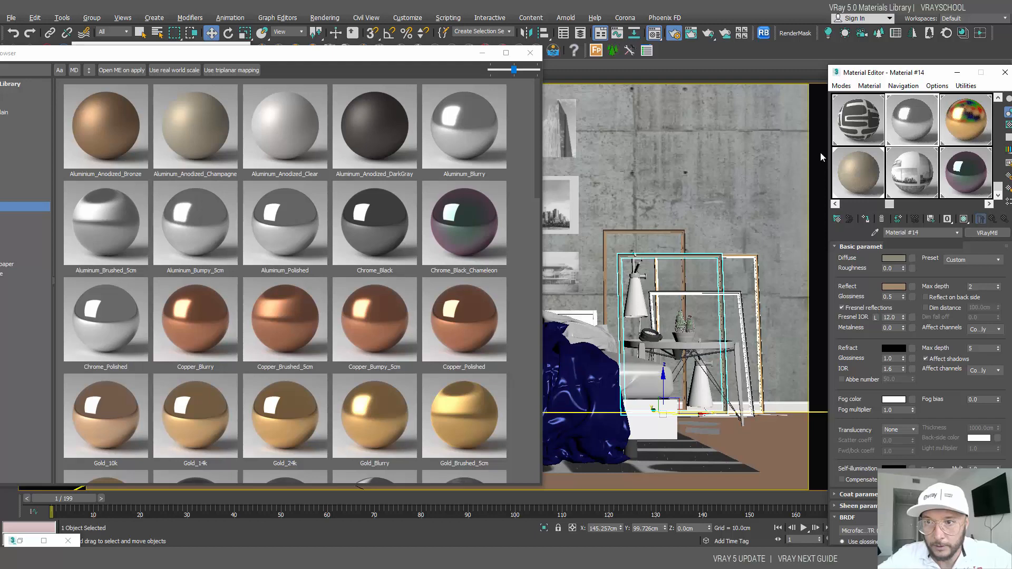
click(579, 203)
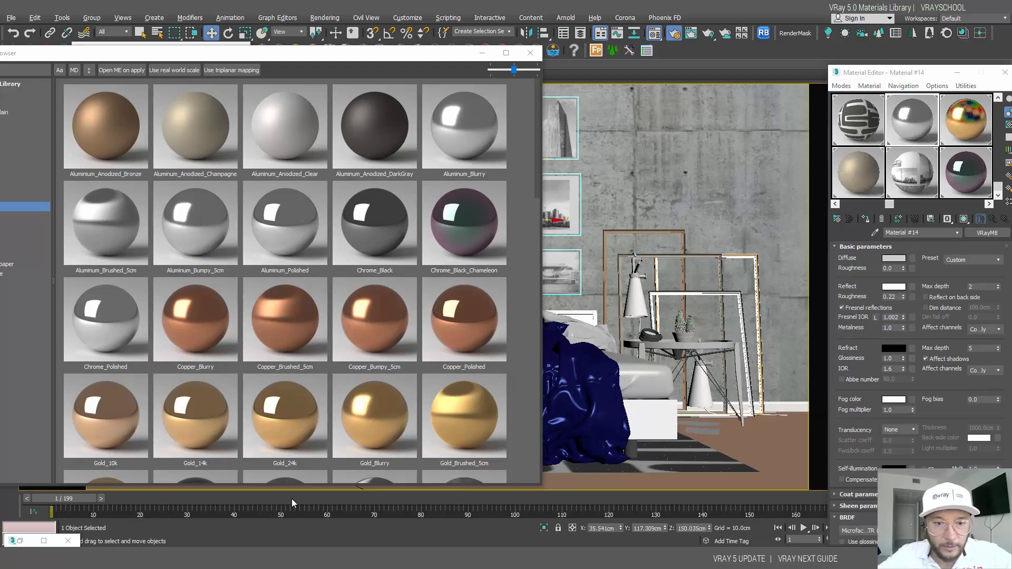
click(45, 542)
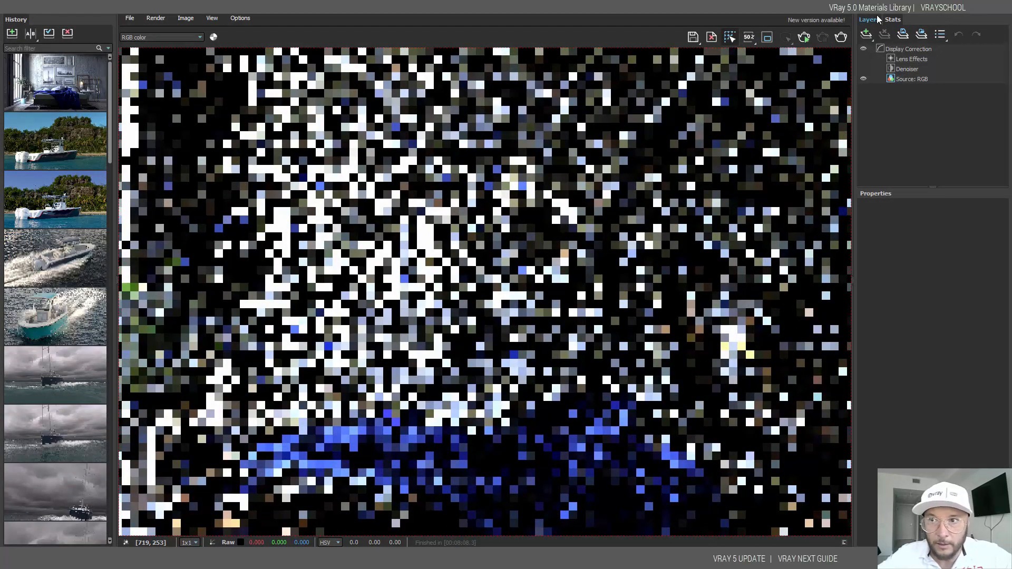
click(806, 37)
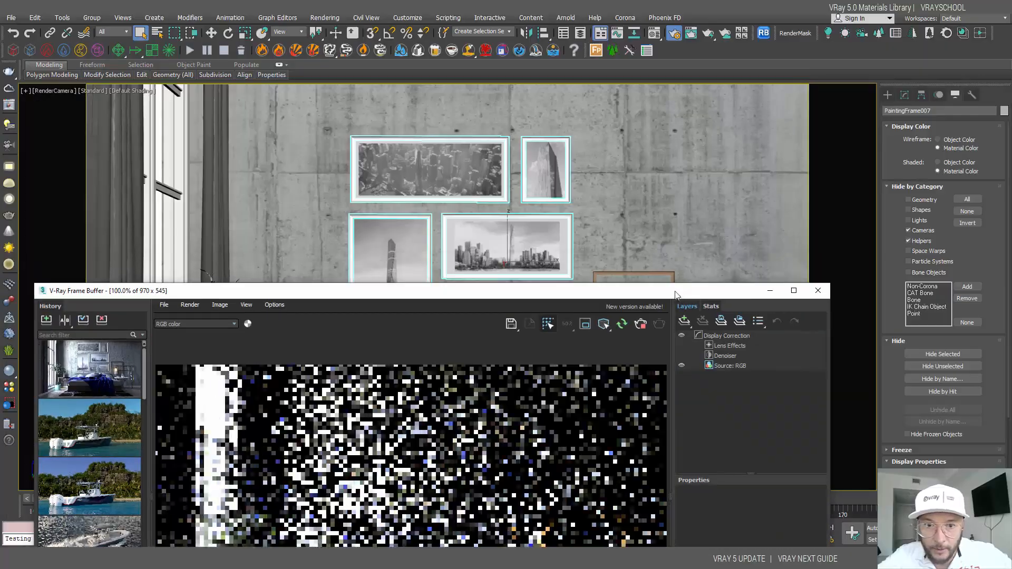
drag(676, 295, 683, 113)
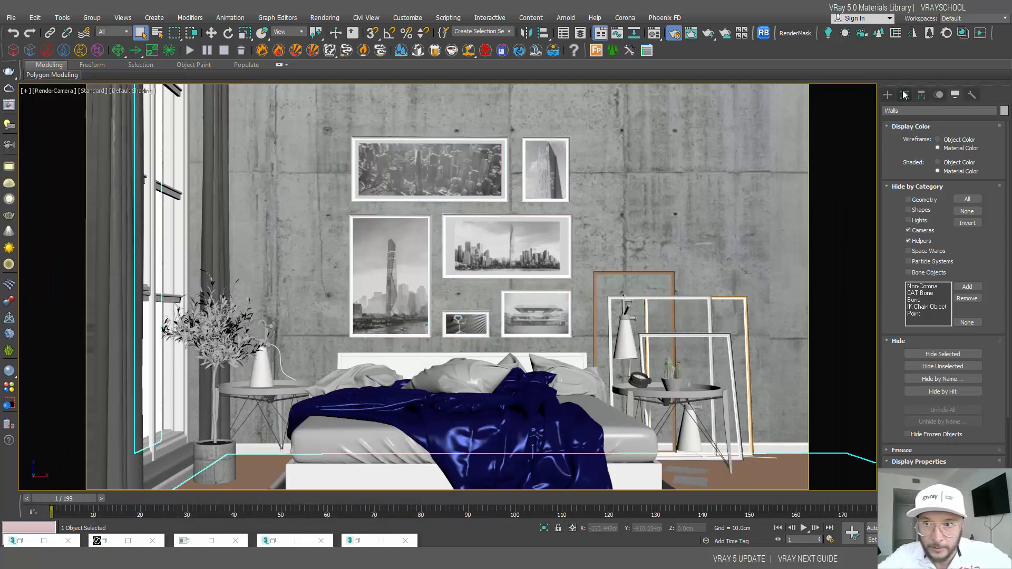
Step: Enter the Gizmo level of the walls' UVW Map modifier, scale the concrete mapping uniformly, and move it down
click(904, 95)
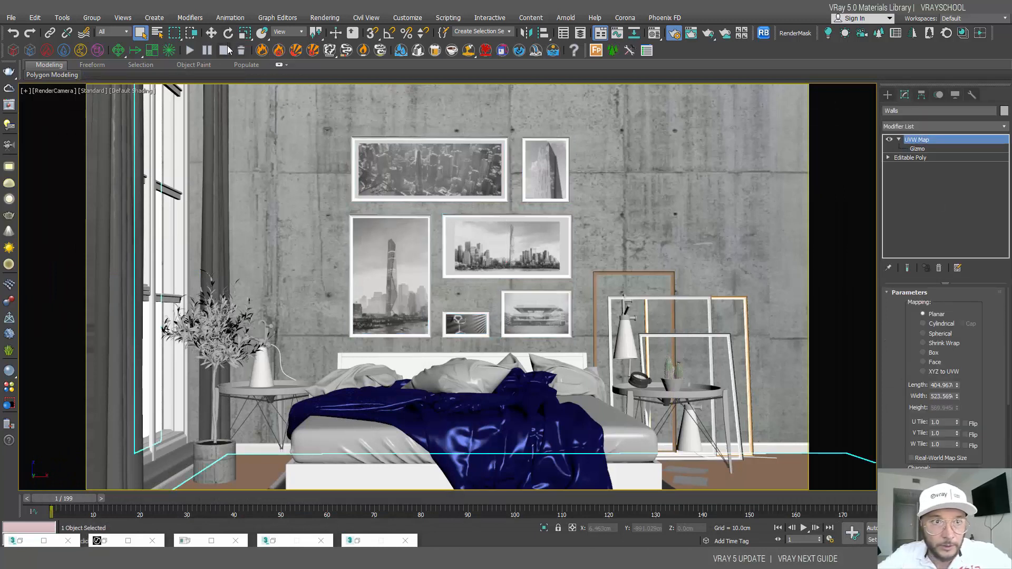
click(245, 33)
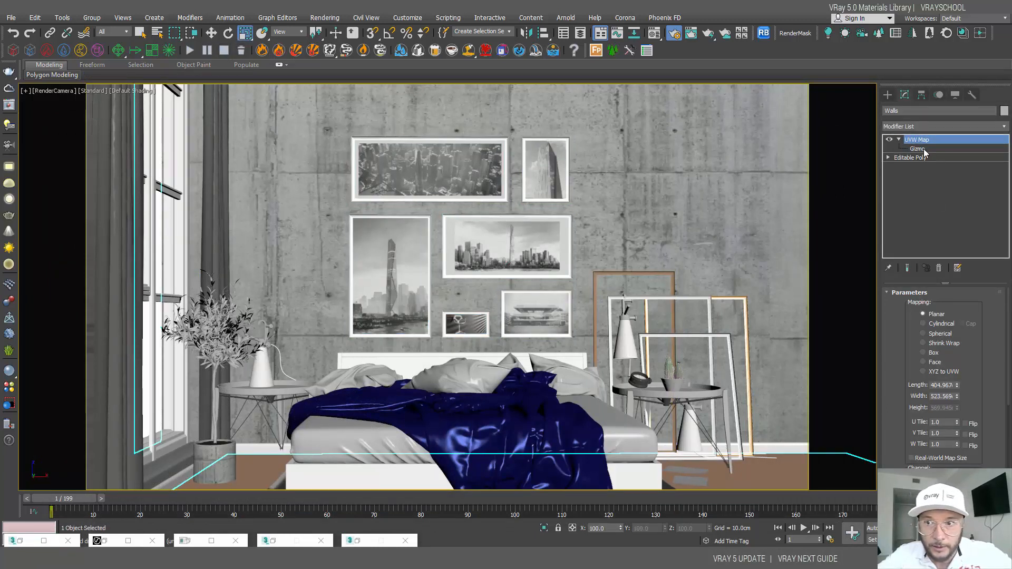
click(922, 150)
drag(430, 135, 427, 177)
key(w)
drag(433, 120, 420, 188)
Step: Fine-tune the wall mapping gizmo by scaling it vertically and horizontally and shifting it further down behind the pictures
click(245, 33)
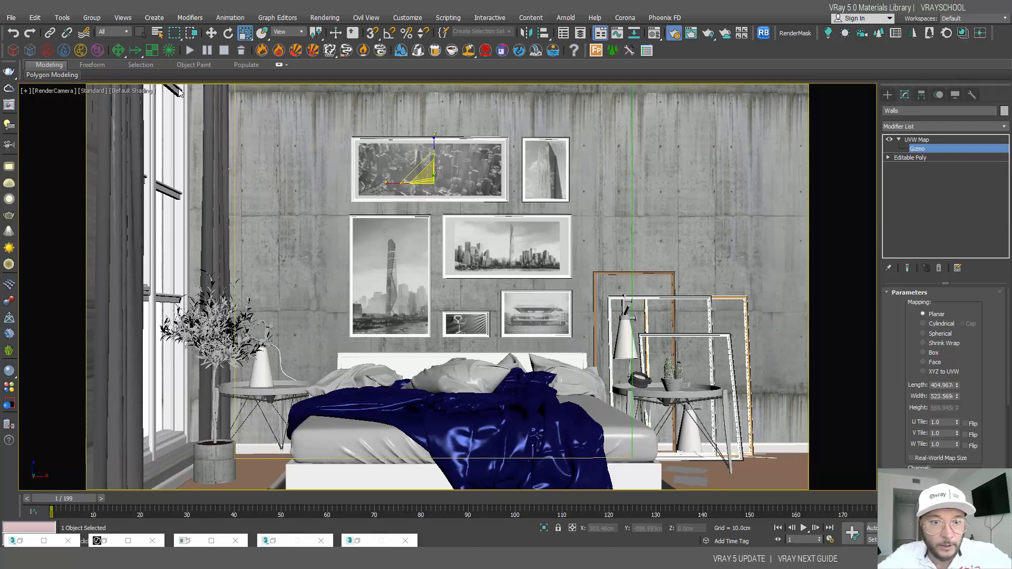
drag(434, 144, 434, 142)
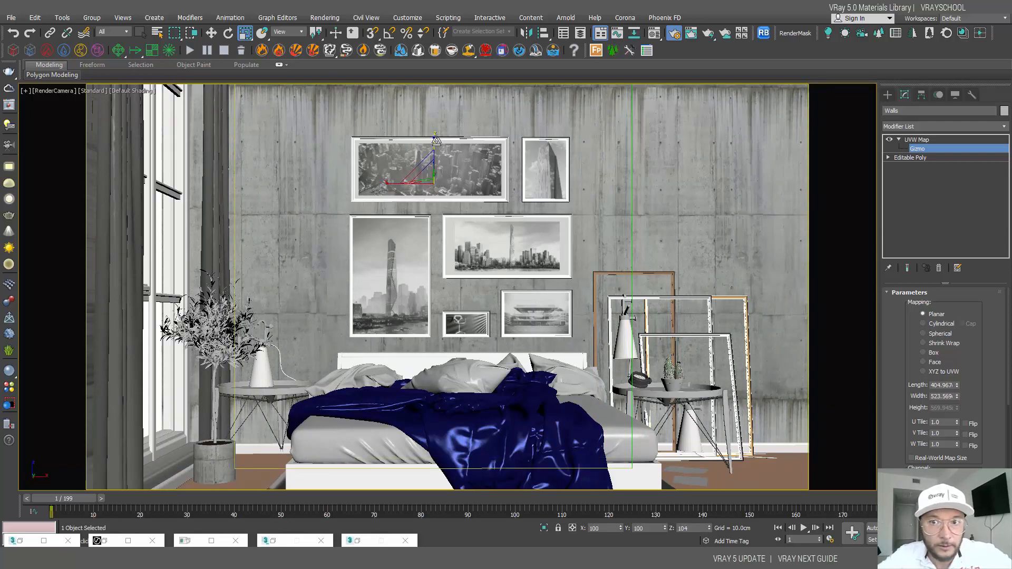
mouse_move(392, 182)
mouse_down()
mouse_move(448, 169)
mouse_move(389, 182)
mouse_up()
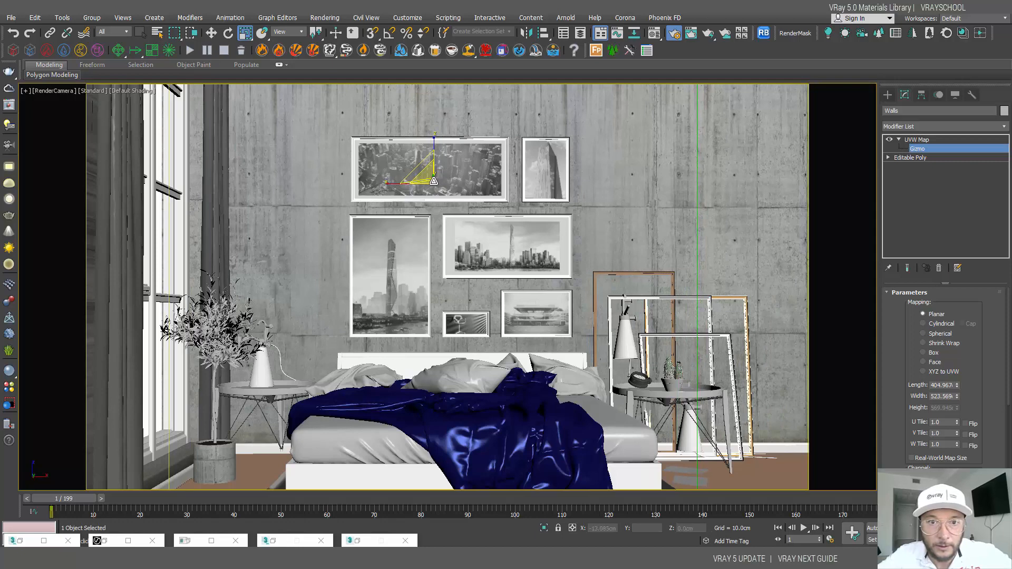
drag(435, 142, 432, 198)
click(211, 33)
click(245, 33)
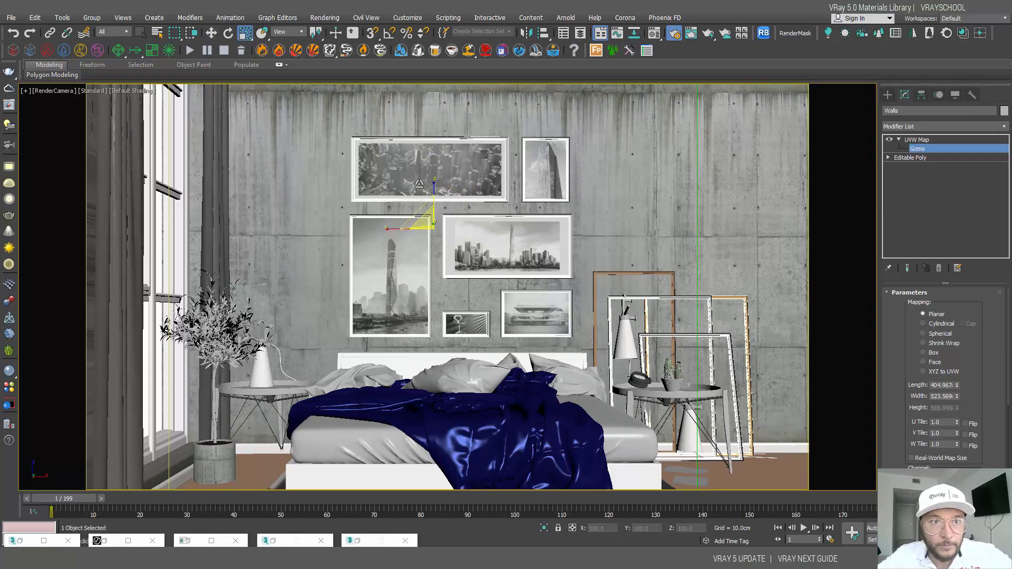
drag(390, 228, 386, 234)
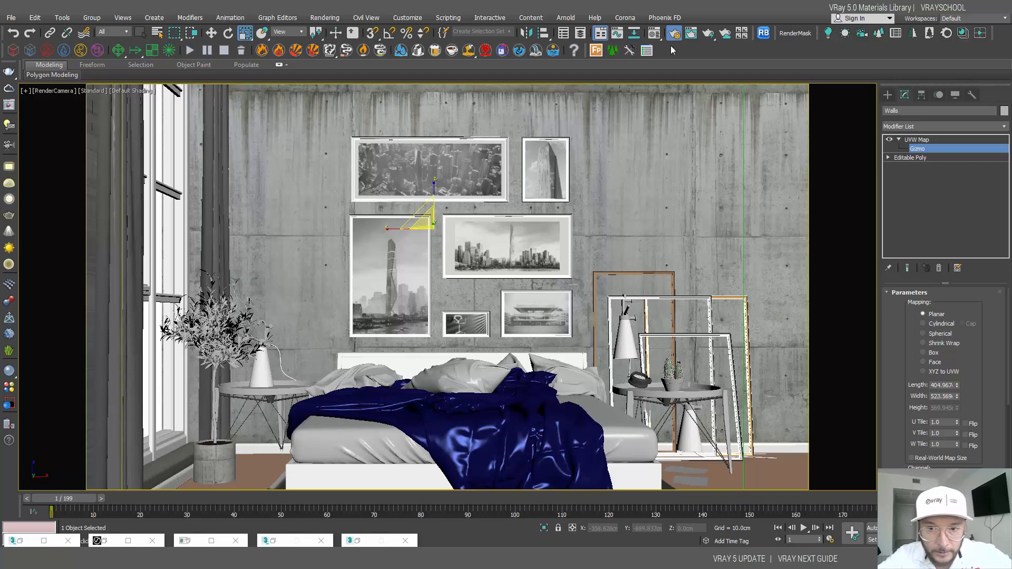
Step: Activate the unused 06 - Default slot in the Material Editor and show the Plastic category of the V-Ray Material Library
click(654, 33)
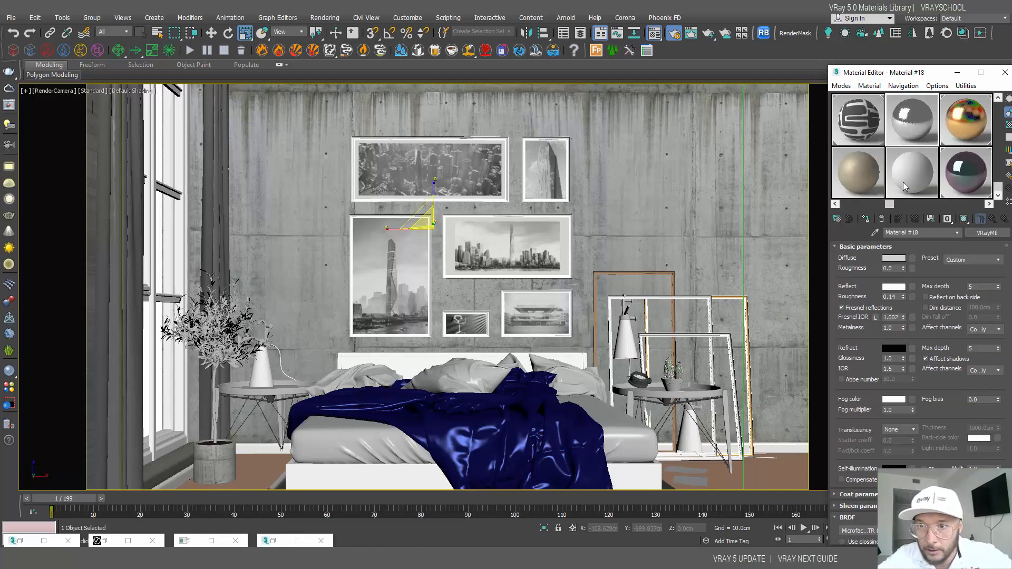
click(893, 179)
key(w)
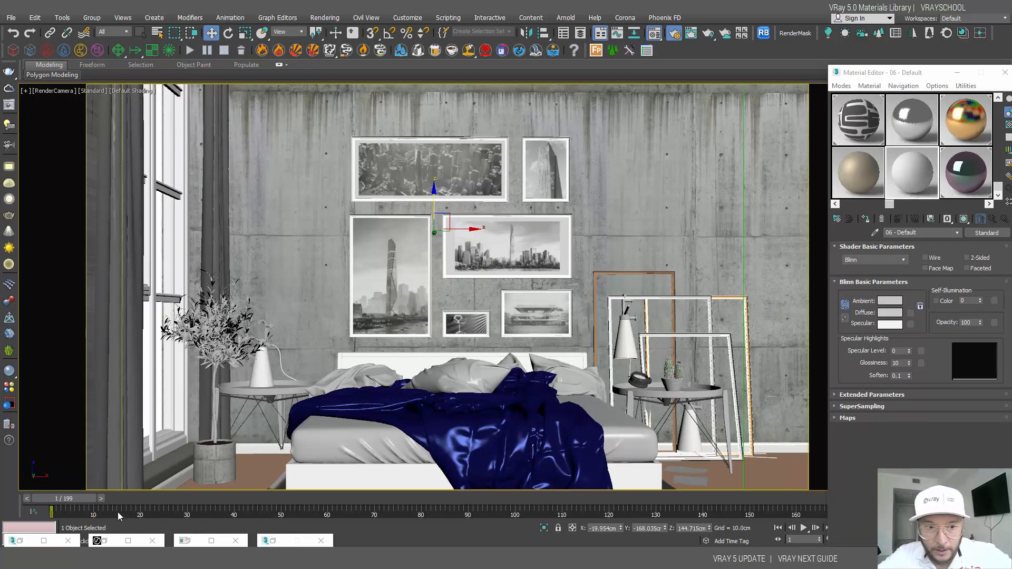
click(120, 541)
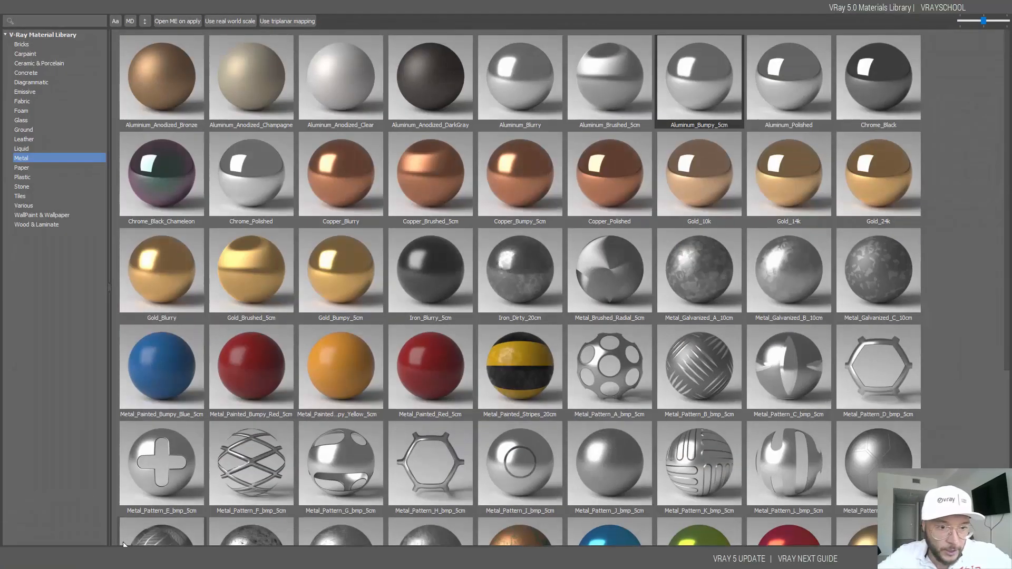
click(21, 168)
click(21, 178)
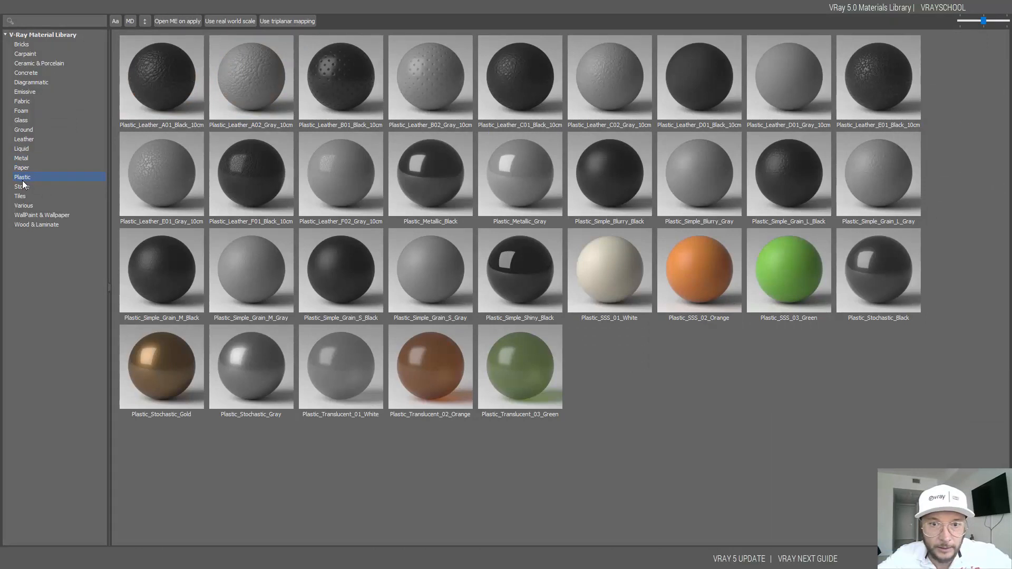
Step: Browse the Stone, Tiles, Various, WallPaint & Wallpaper, and Wood & Laminate categories of the V-Ray material library
click(33, 188)
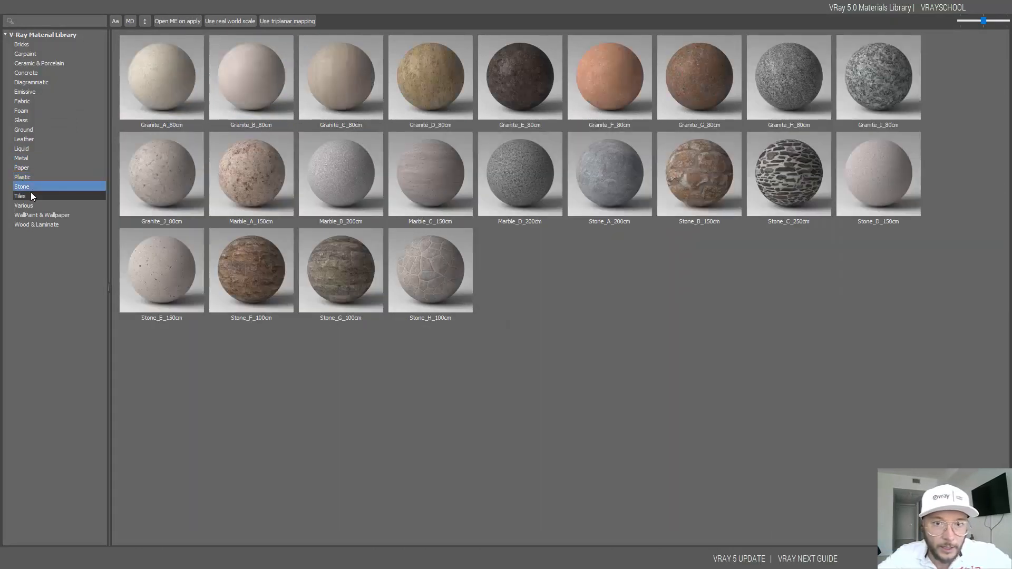
click(31, 196)
click(30, 205)
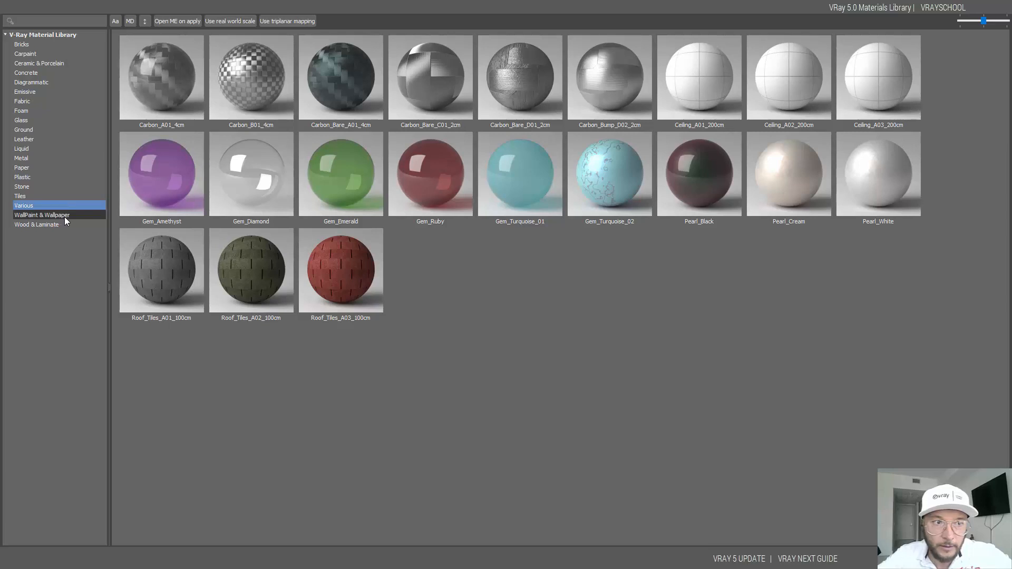
click(64, 216)
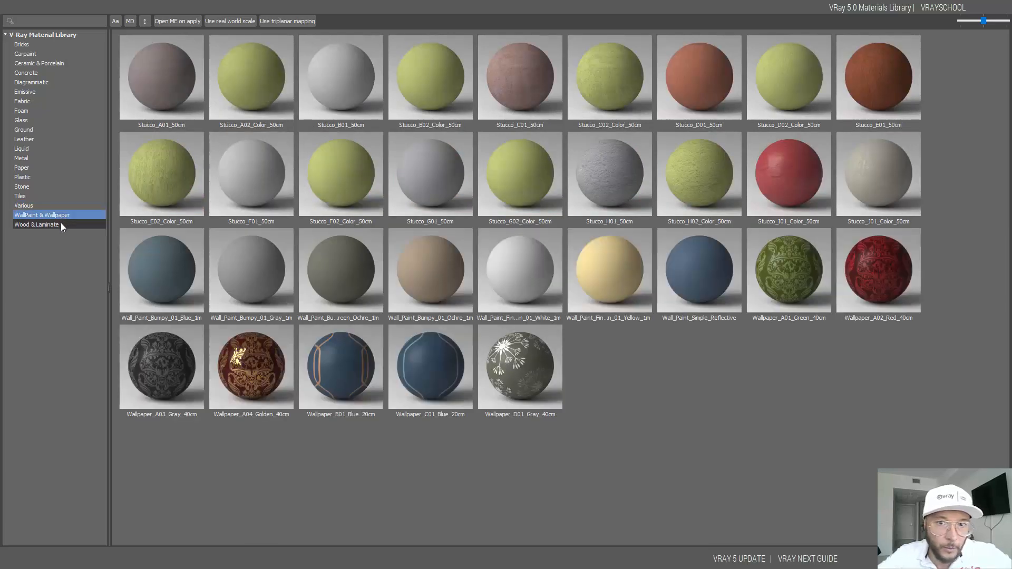
click(56, 226)
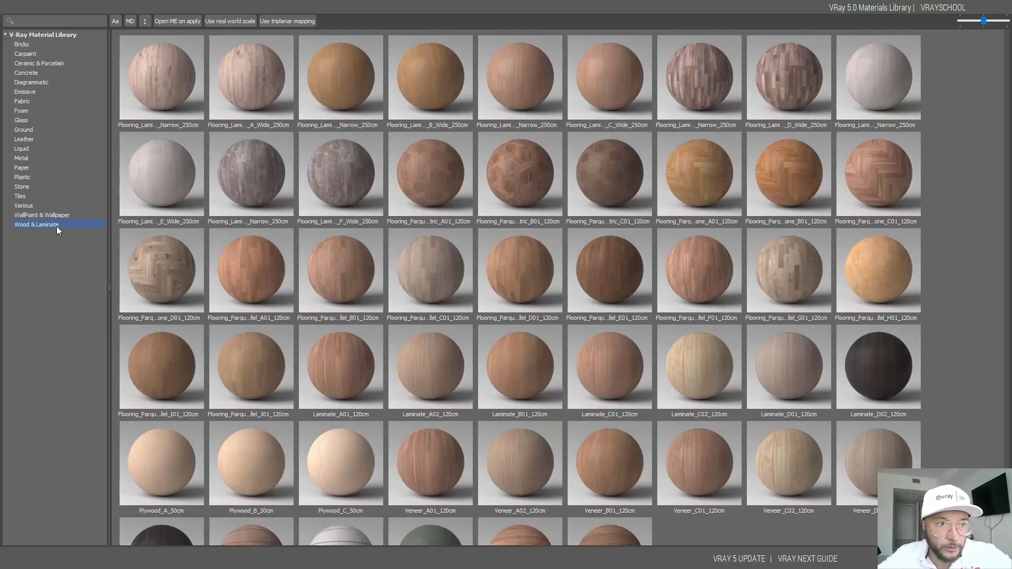
Step: Leave gizmo editing of the walls' UVW Map, then select the floor and assign Material #19 to it
drag(458, 19, 295, 189)
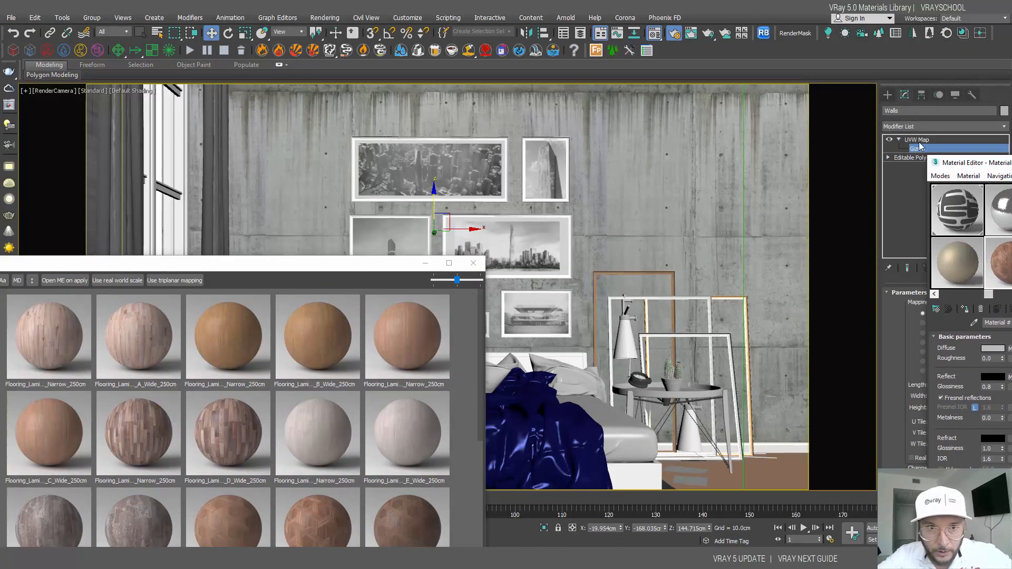
click(919, 142)
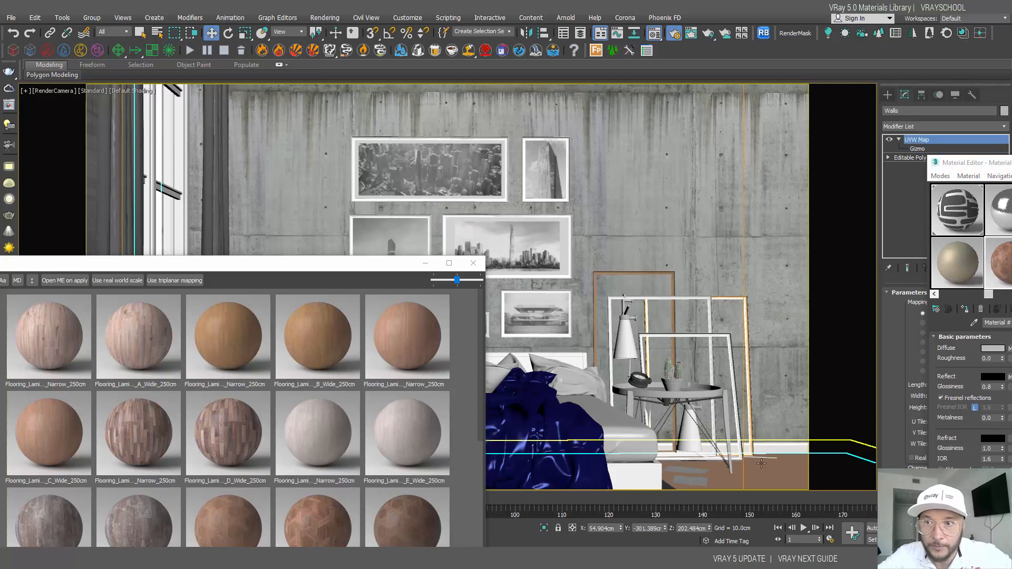
key(Delete)
drag(955, 168, 784, 90)
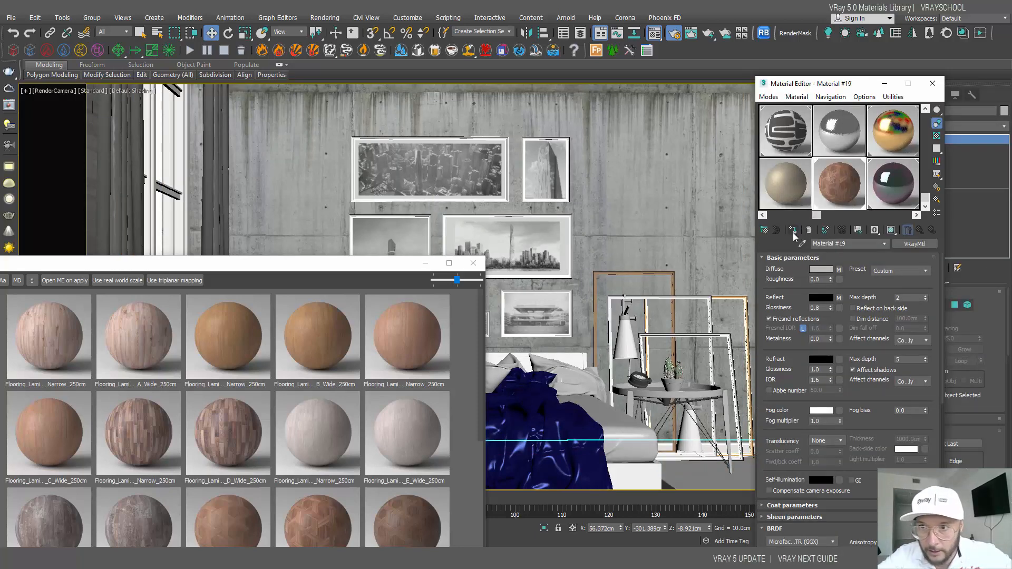
drag(380, 266, 654, 238)
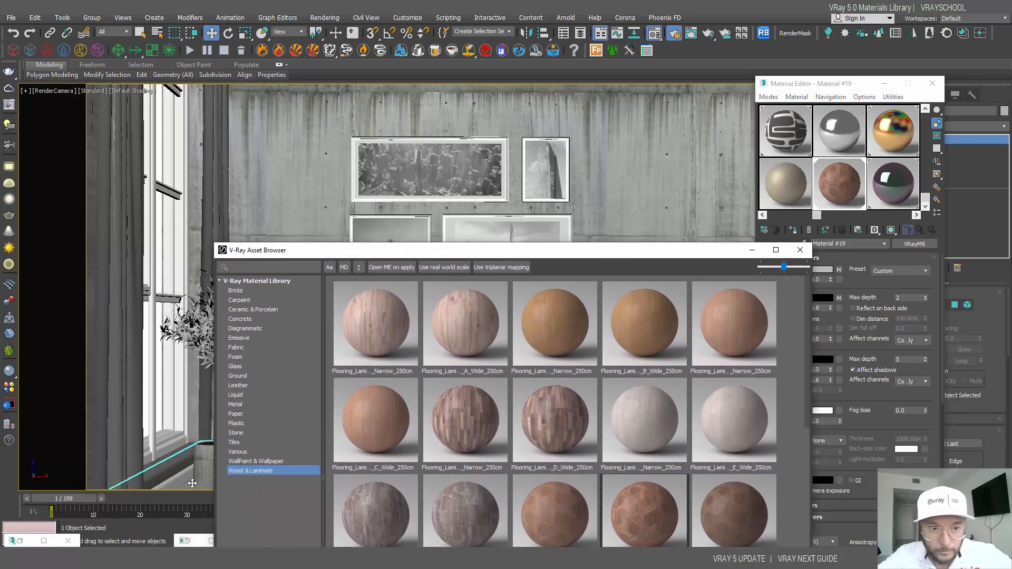
Step: Start a V-Ray render of the bedroom and inspect the floor beside the plant pot at 200%
key(shift+q)
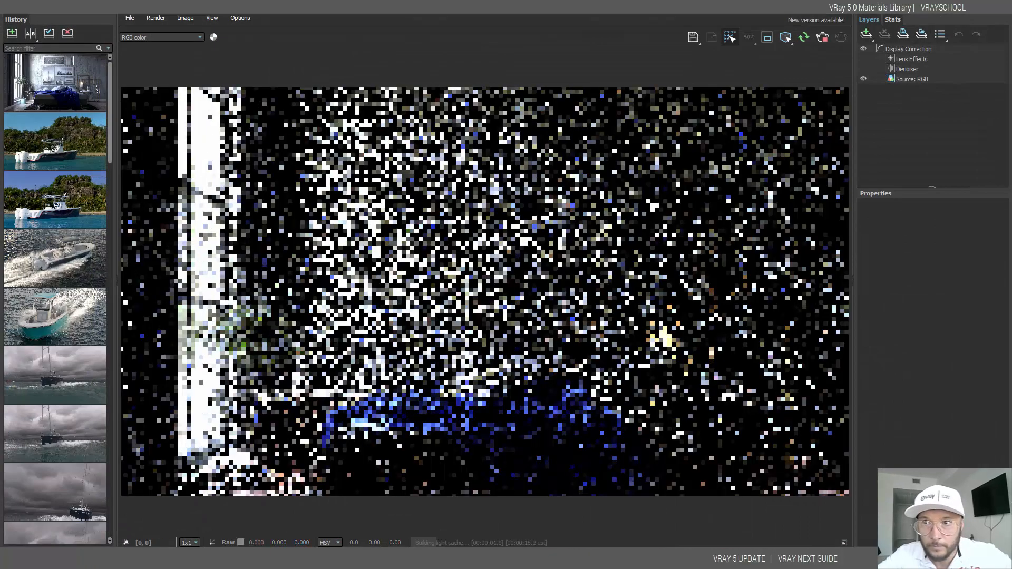
click(975, 5)
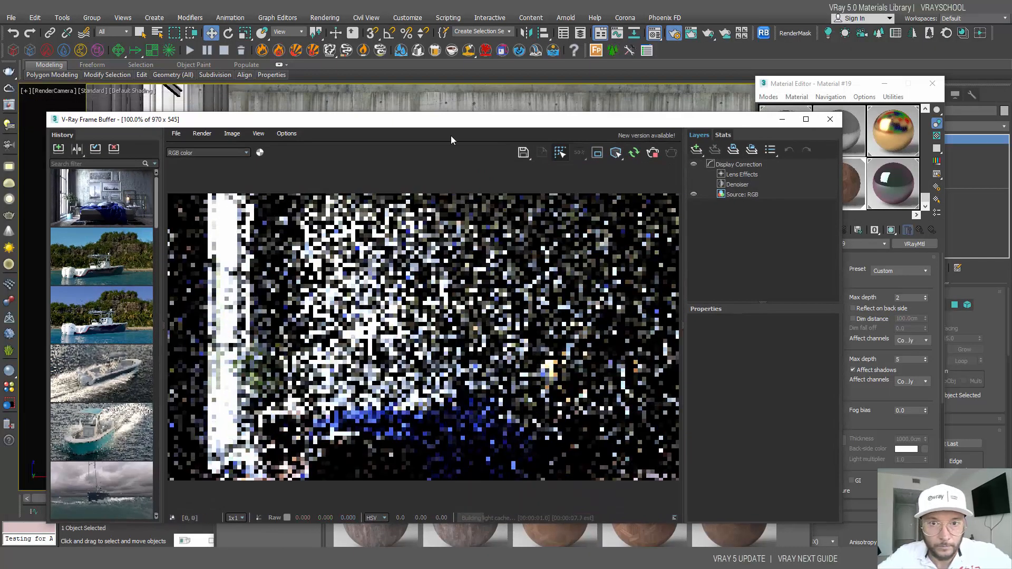
drag(460, 119, 361, 50)
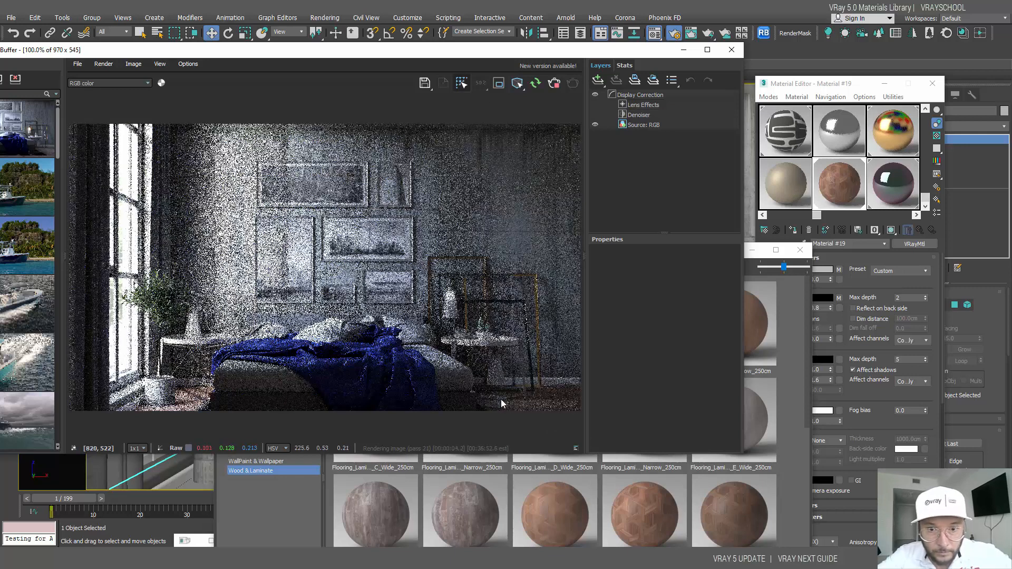
scroll(517, 406, up, 1)
scroll(495, 412, down, 2)
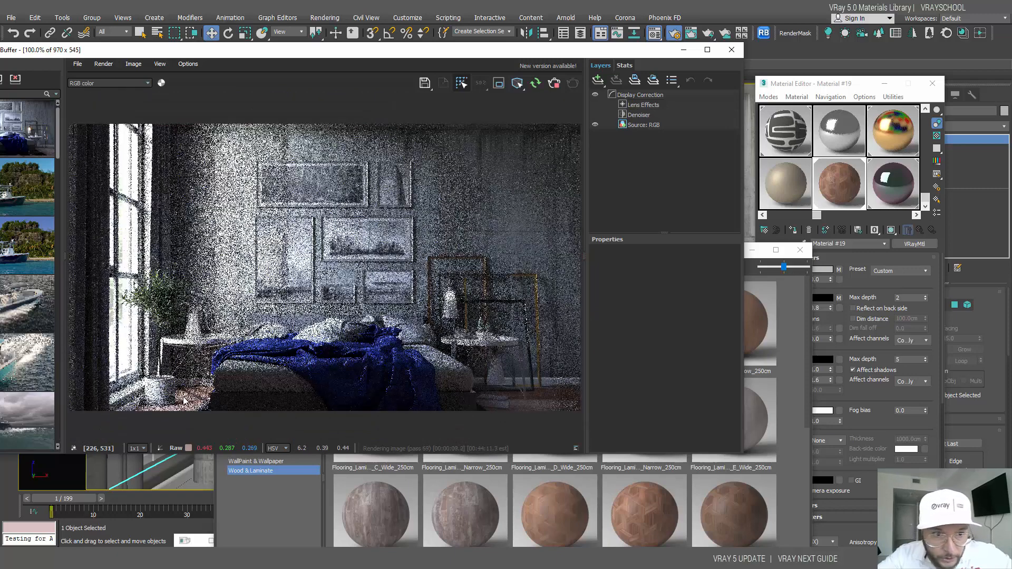
scroll(180, 404, up, 2)
scroll(181, 409, down, 1)
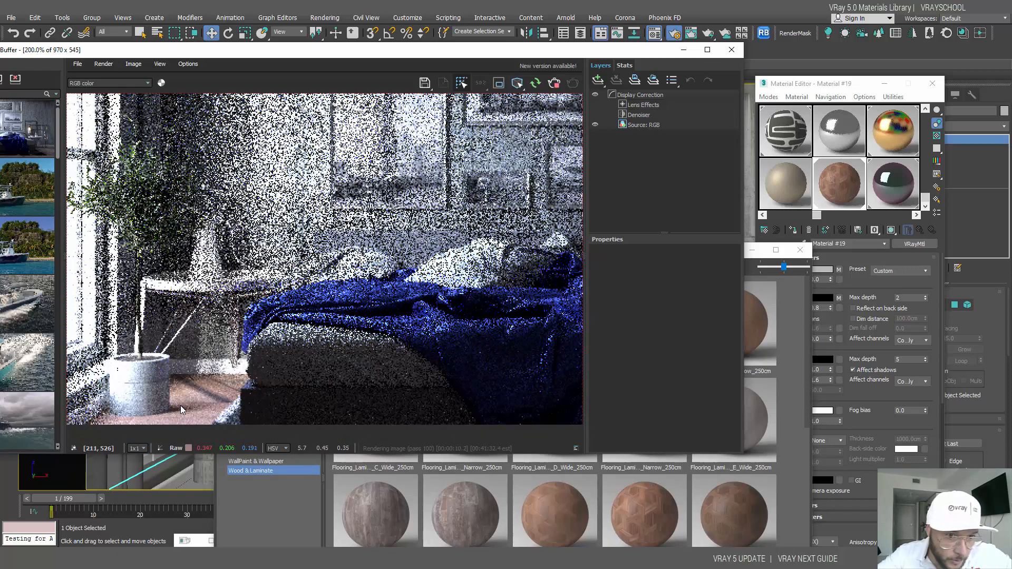
Step: Try the Veneer_C02_120cm library material on the floor and check it in the render
click(796, 344)
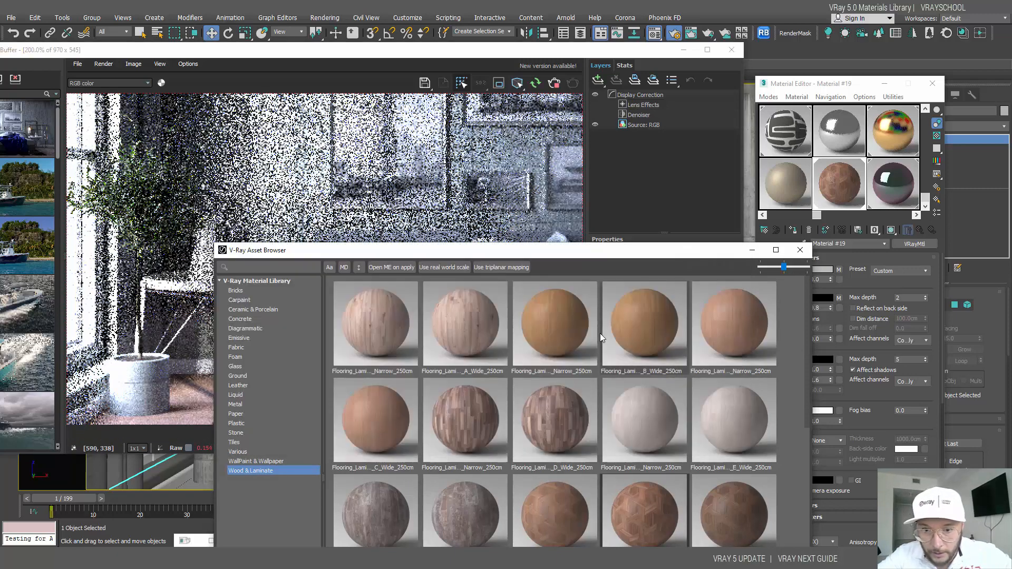
scroll(471, 384, down, 4)
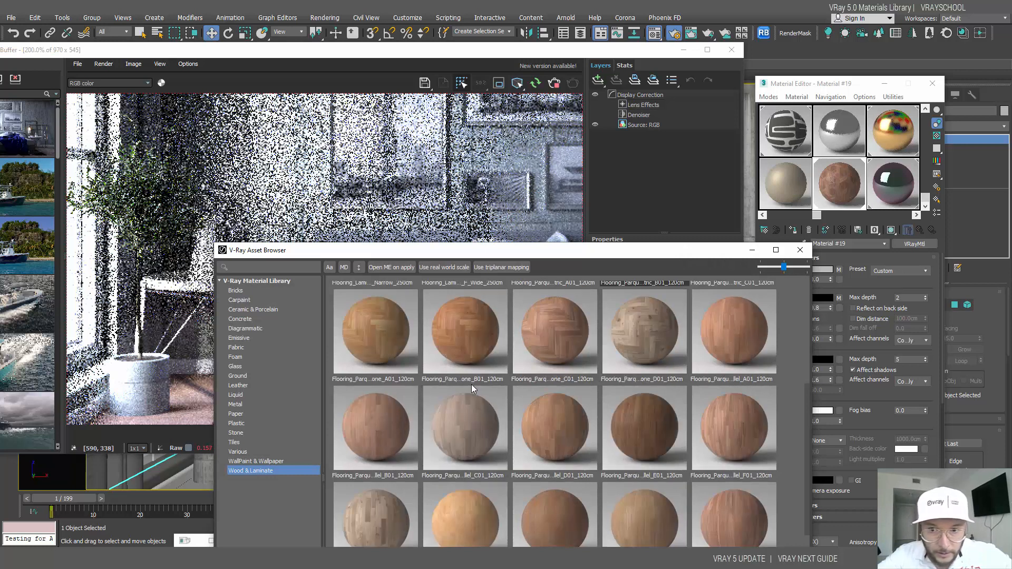
scroll(472, 384, down, 3)
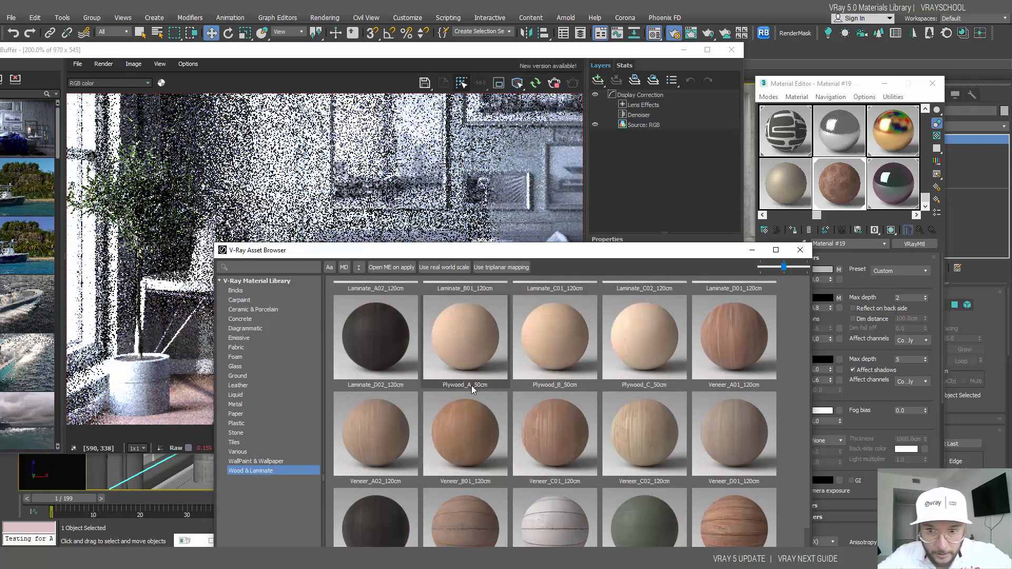
right_click(644, 448)
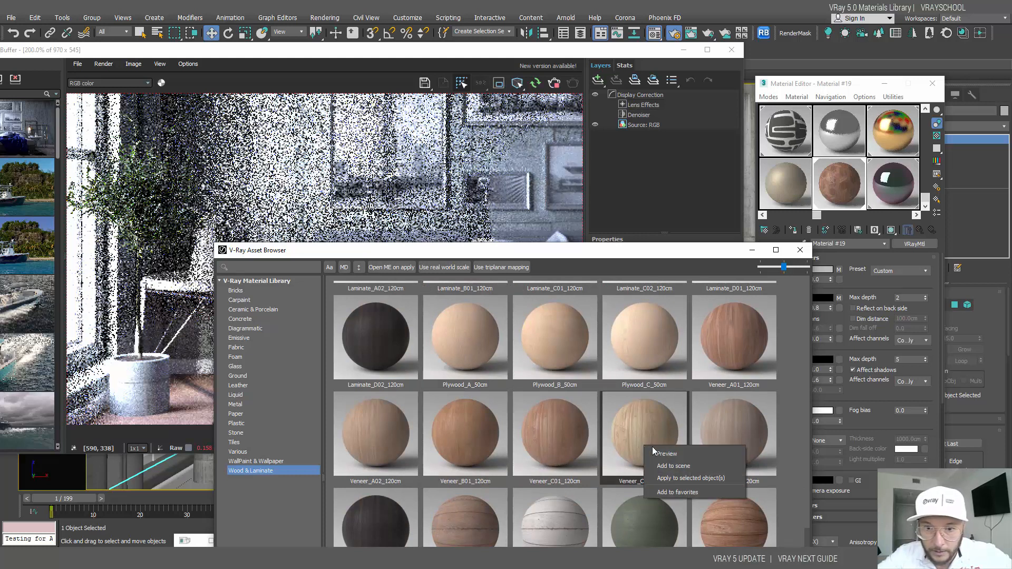
click(691, 466)
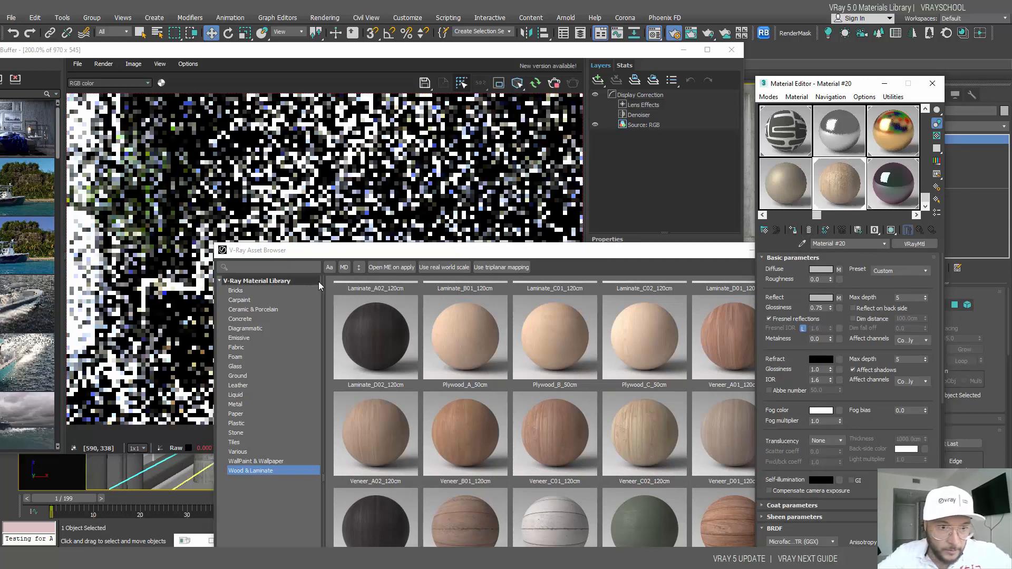
click(184, 389)
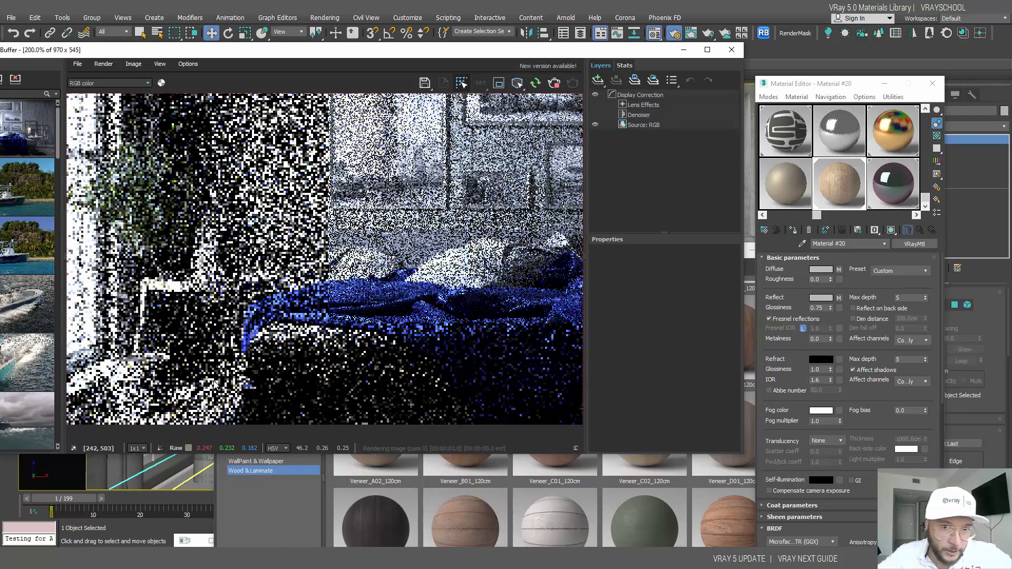
scroll(209, 402, down, 1)
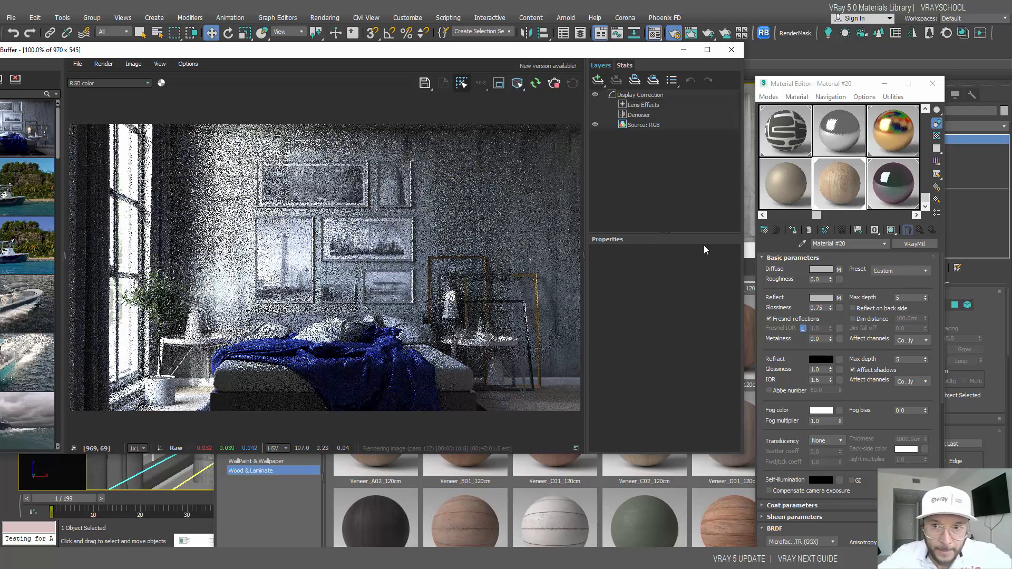
Step: Add the parallel parquet flooring material B01_120cm from Wood & Laminate to the scene and assign it to the floor
click(698, 505)
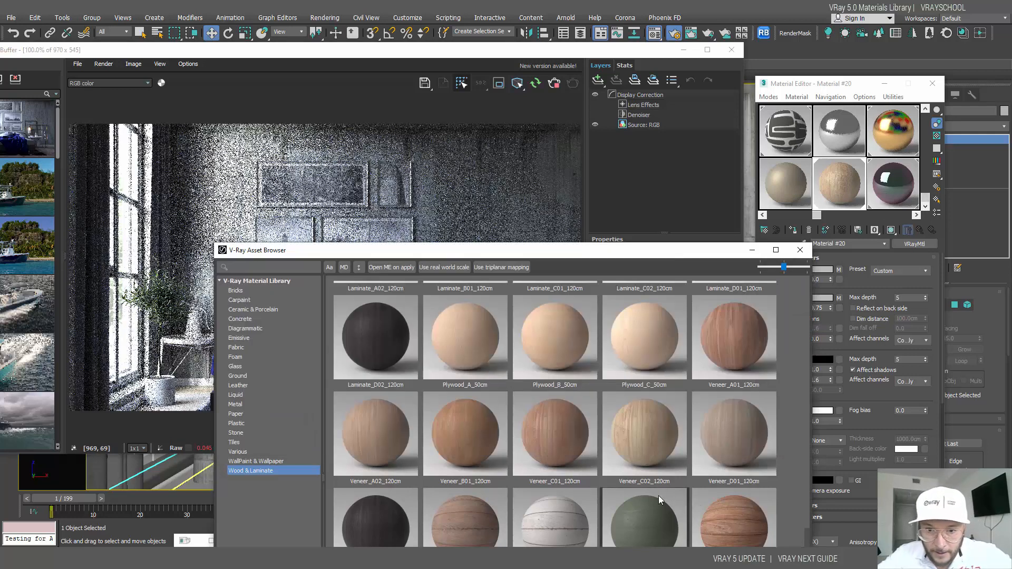
scroll(583, 439, up, 3)
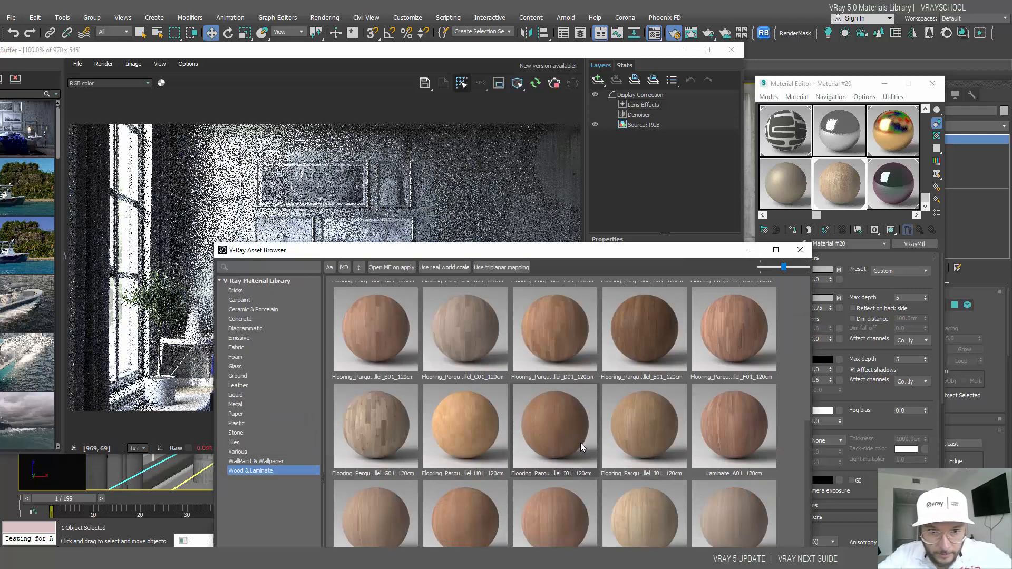
right_click(386, 333)
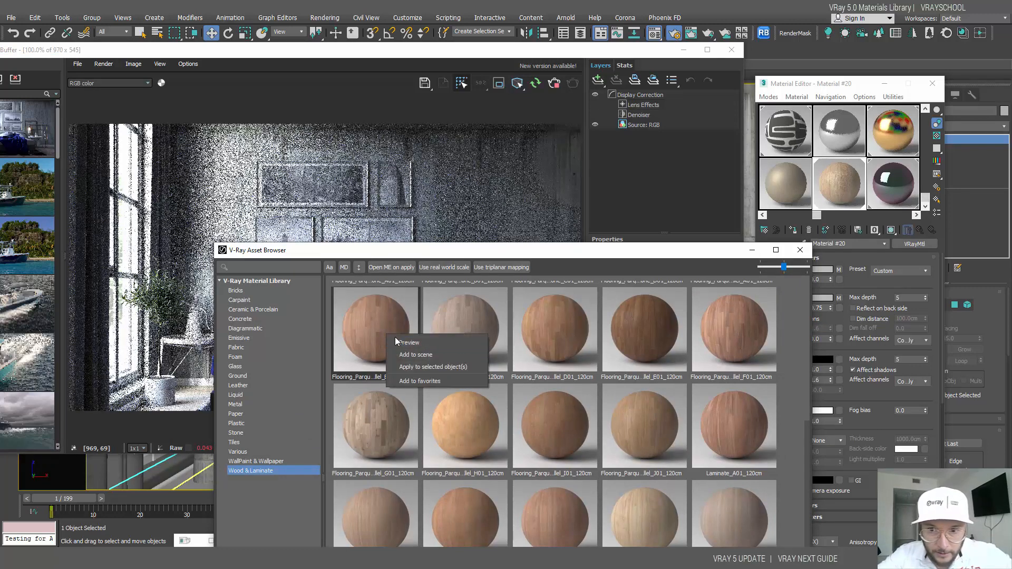
click(422, 354)
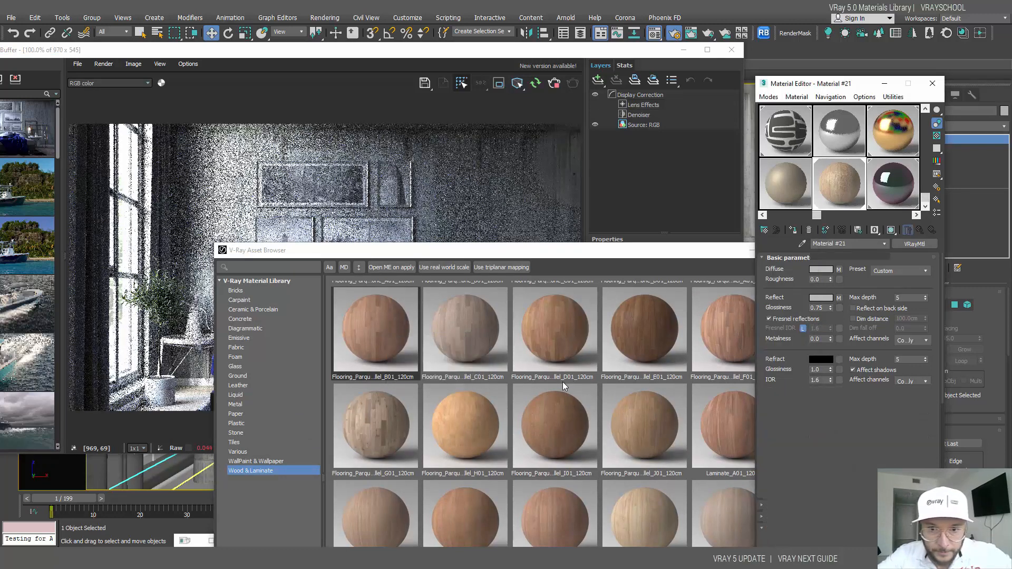
scroll(562, 381, down, 3)
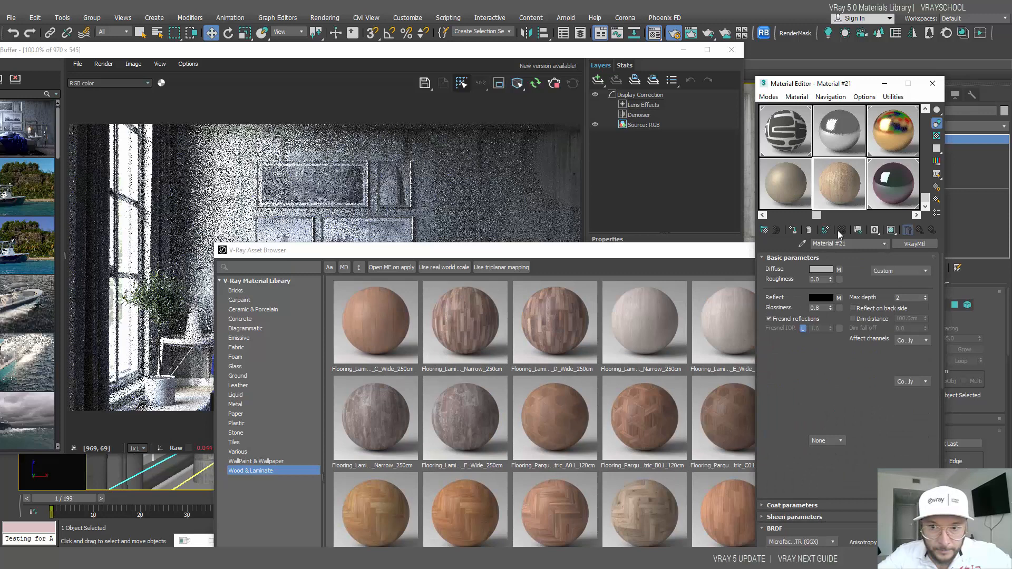
click(794, 230)
Step: Enable real-world scale for library materials and show Material #21 in the viewport, minimizing the browser and material editor
click(441, 267)
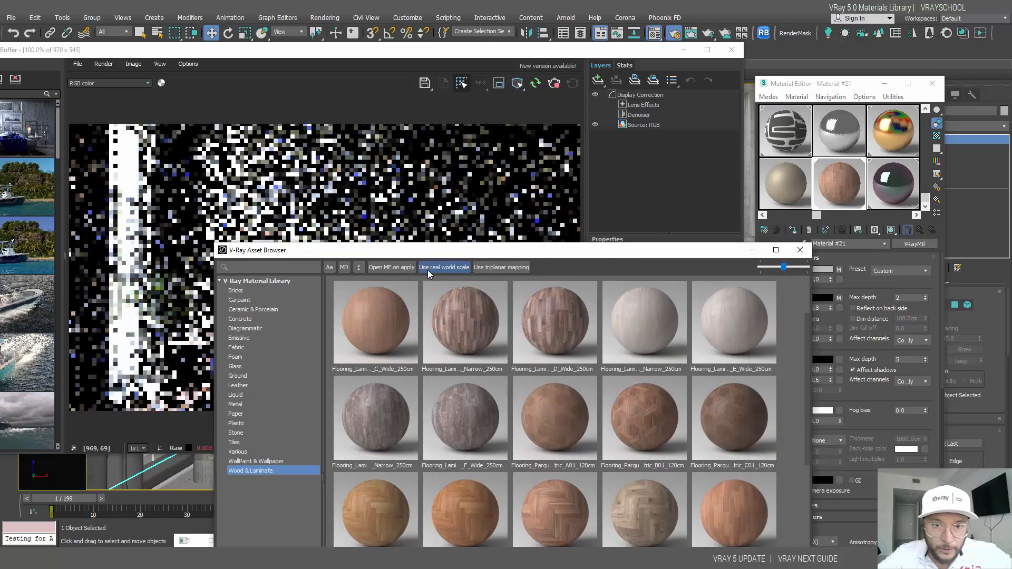
drag(461, 251, 680, 151)
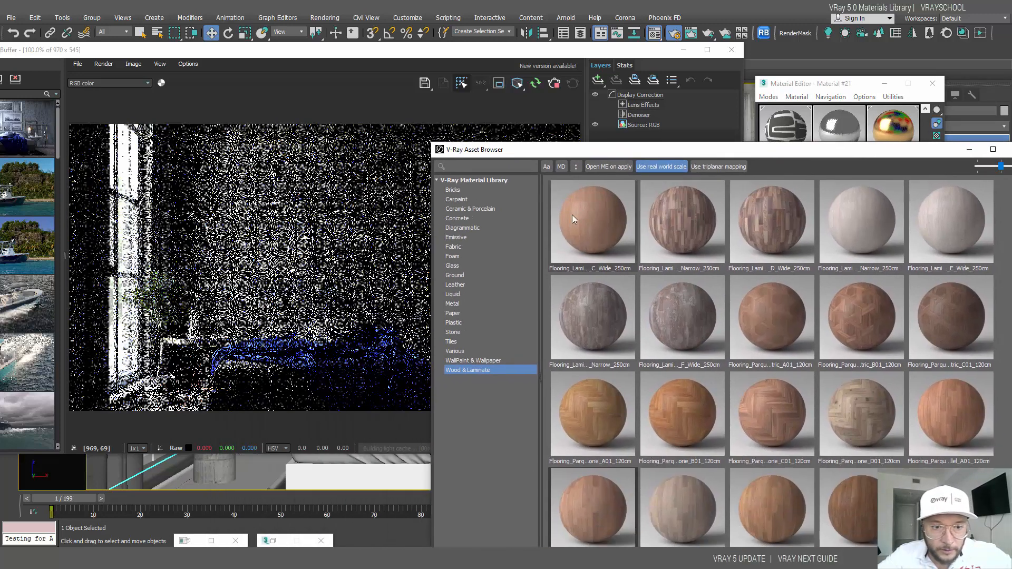
click(824, 86)
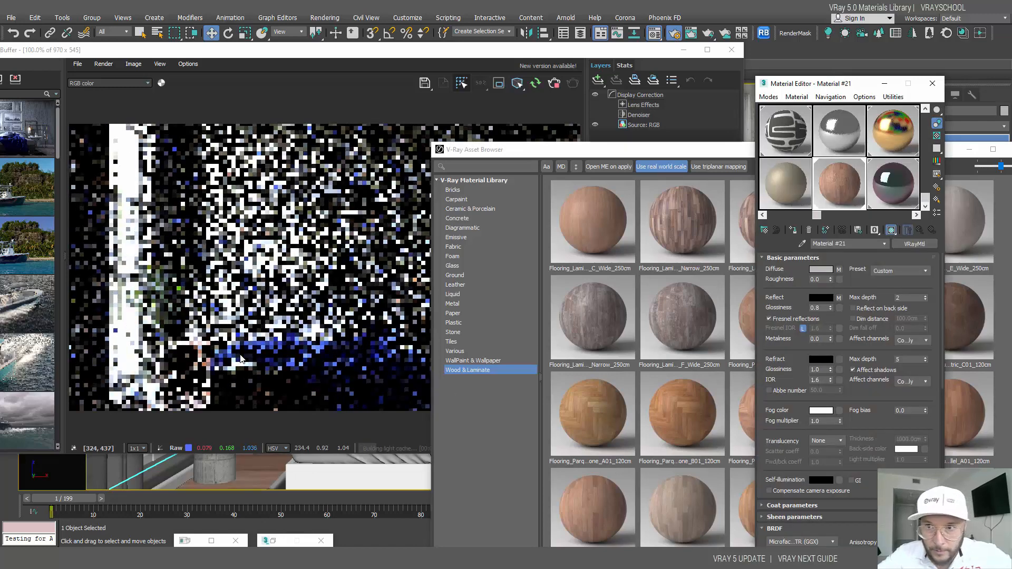
click(884, 86)
click(970, 150)
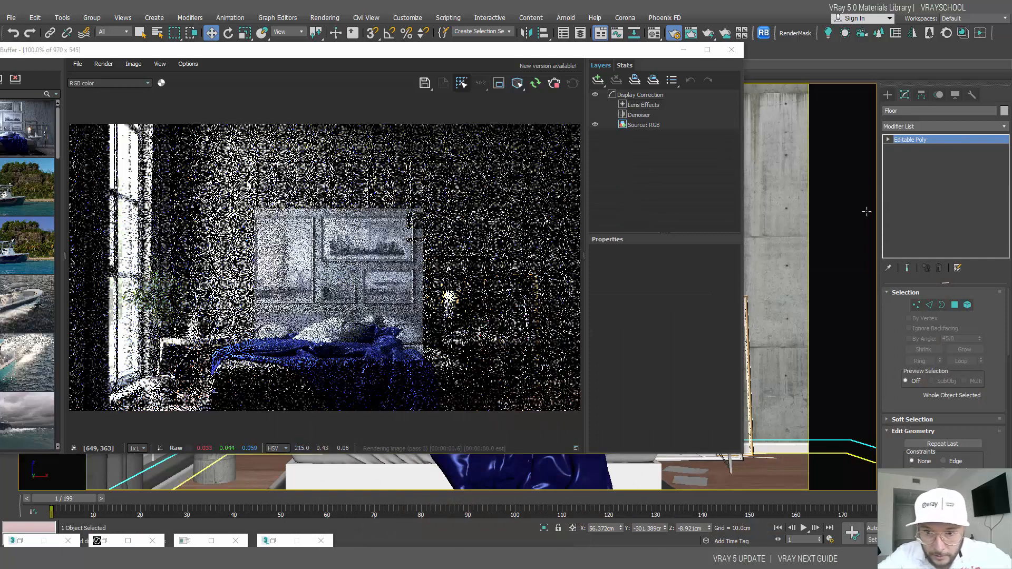
Step: Add a UVW Map modifier to the floor and set its mapping to Box
click(1004, 126)
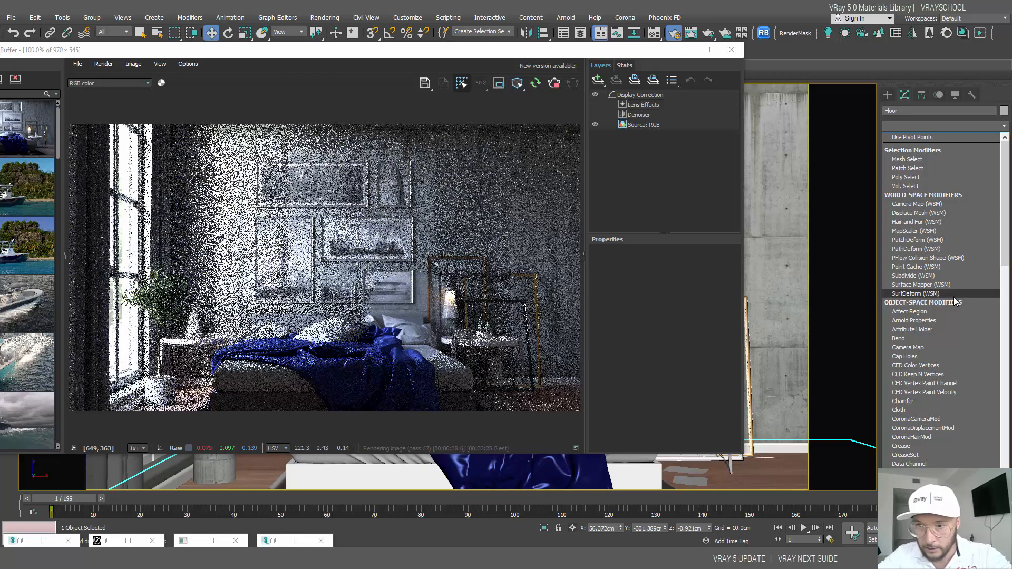
key(u)
click(928, 433)
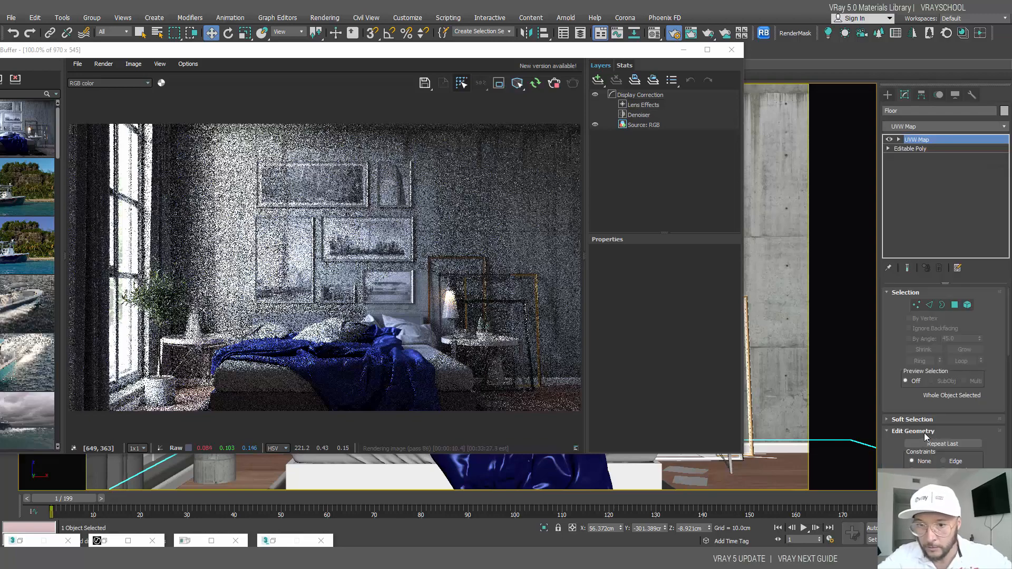
click(933, 353)
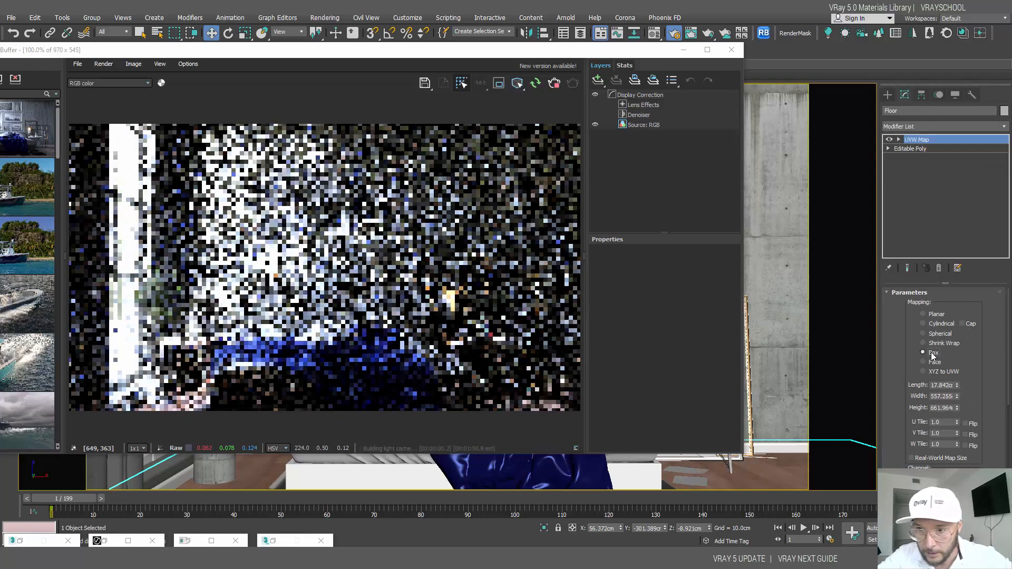
Step: Activate the Gizmo sub-object of the floor's UVW Map modifier and try the Real-World Map Size option
click(899, 140)
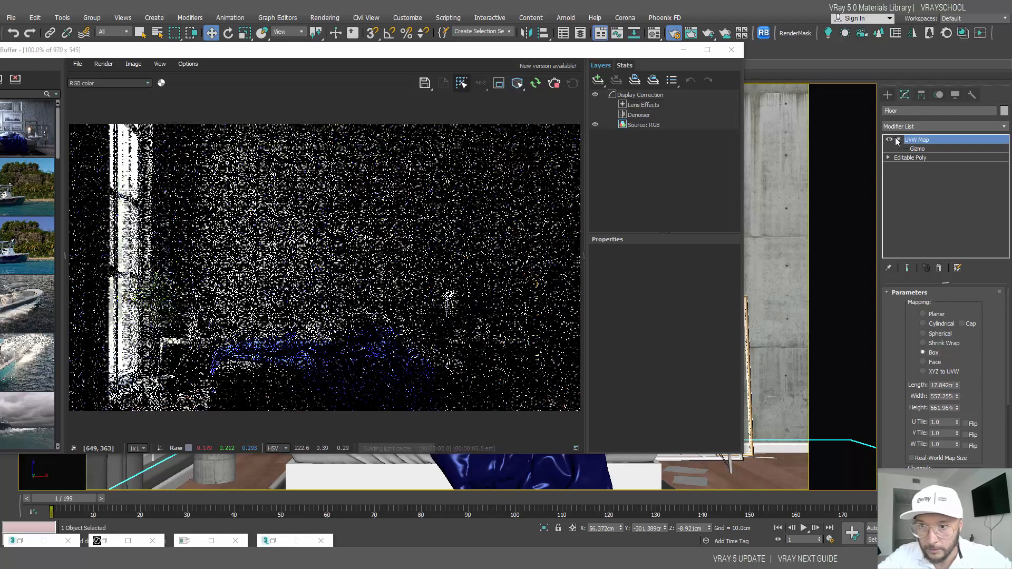
click(923, 149)
click(912, 459)
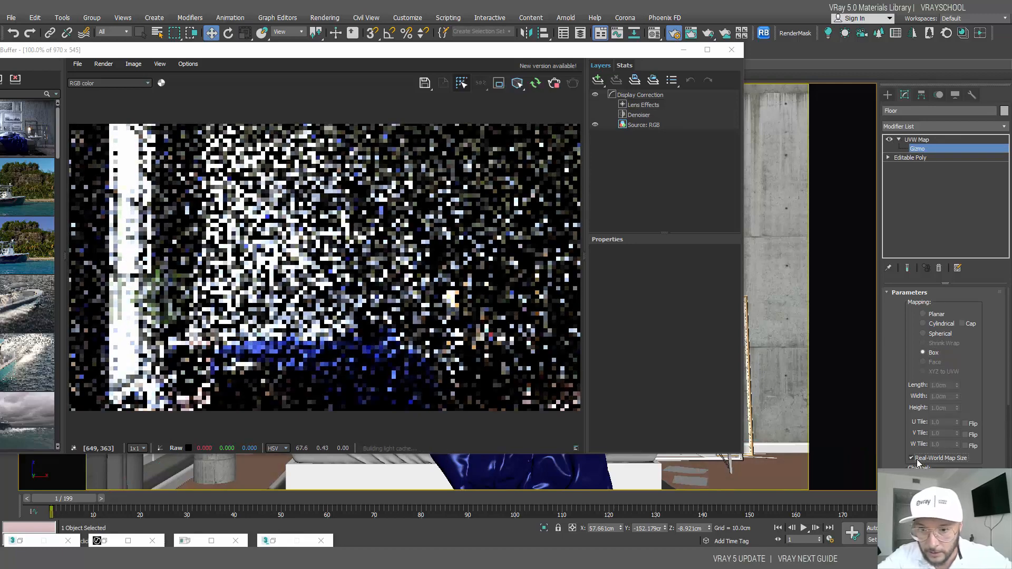
Step: Clear the frame buffer out of the way, isolate the floor in the Top view and uniformly scale its mapping gizmo down
drag(517, 48, 678, 57)
click(246, 33)
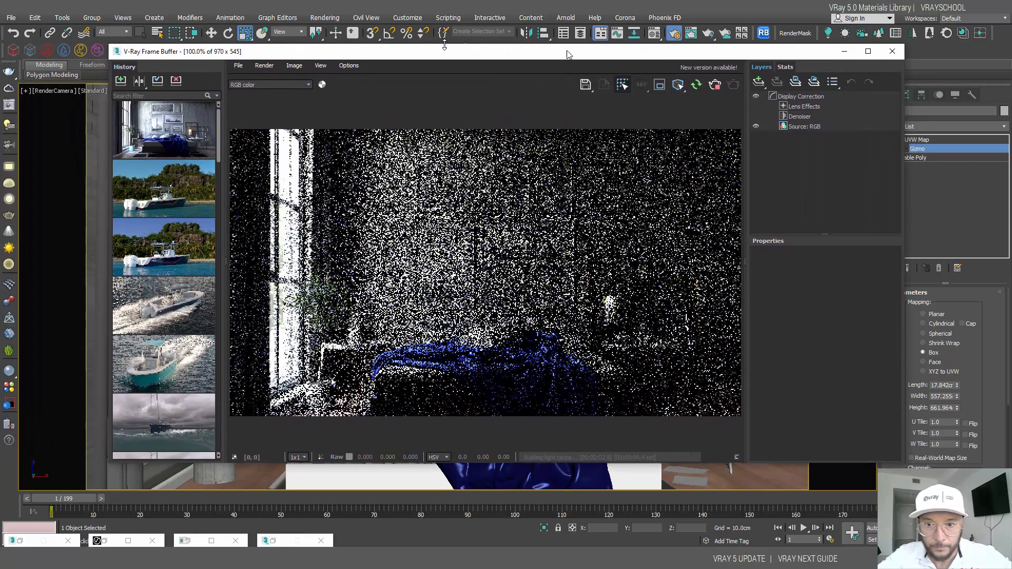
drag(789, 59, 238, 18)
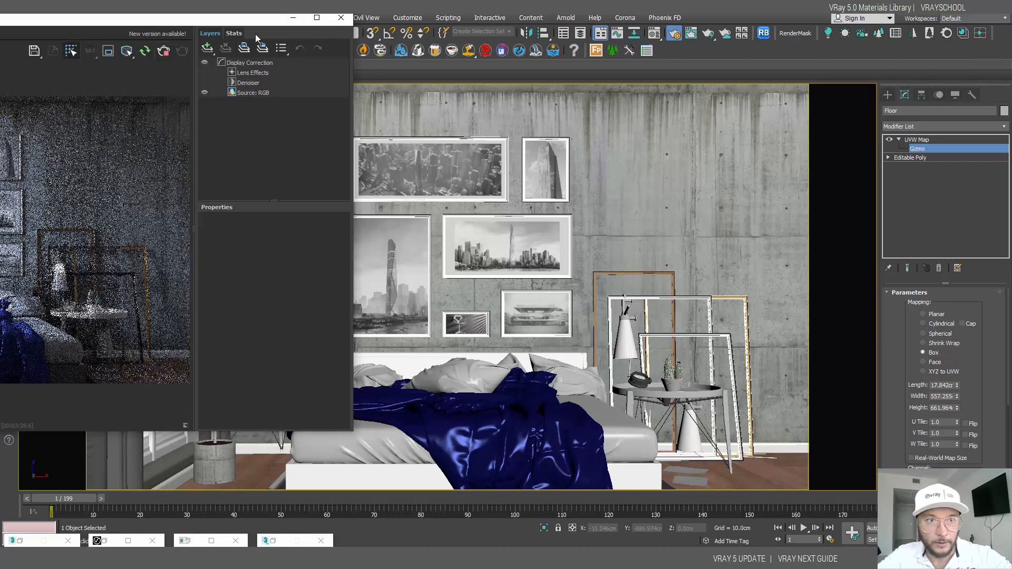
click(294, 22)
key(t)
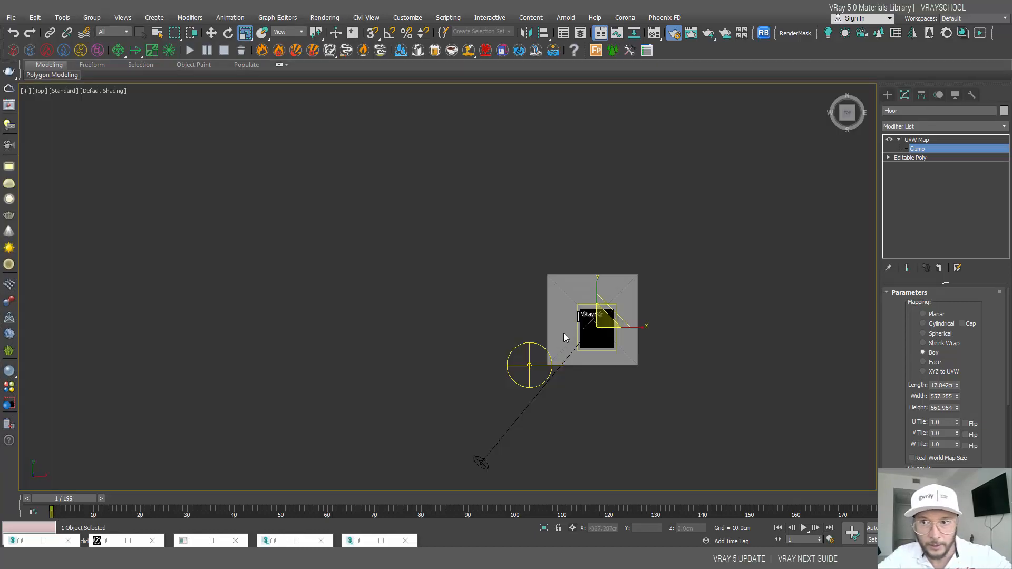
key(z)
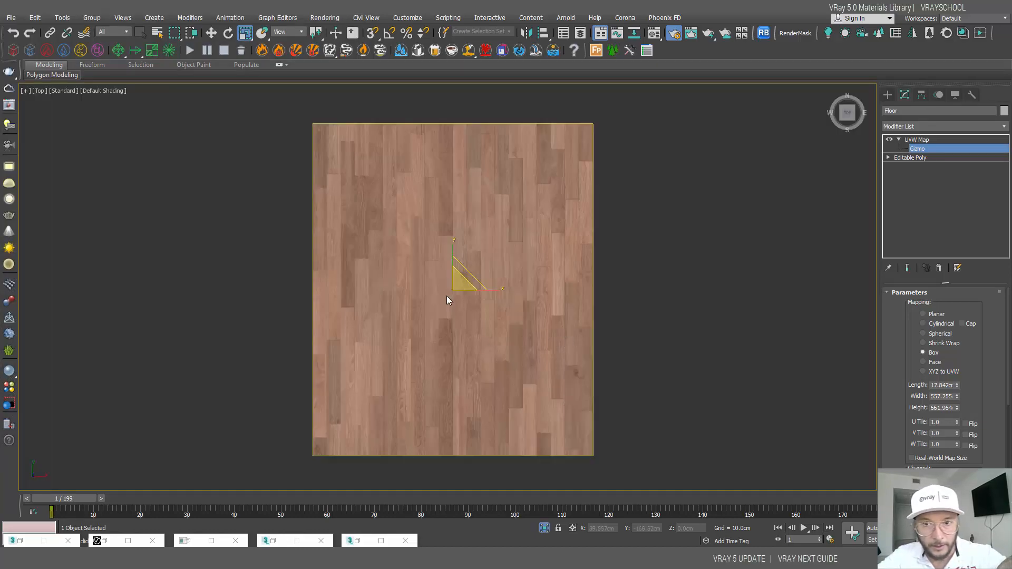
drag(454, 287, 417, 500)
Step: Compare the floor's plank size in the RenderCamera and Top views, ending in the camera view with isolation turned off
key(c)
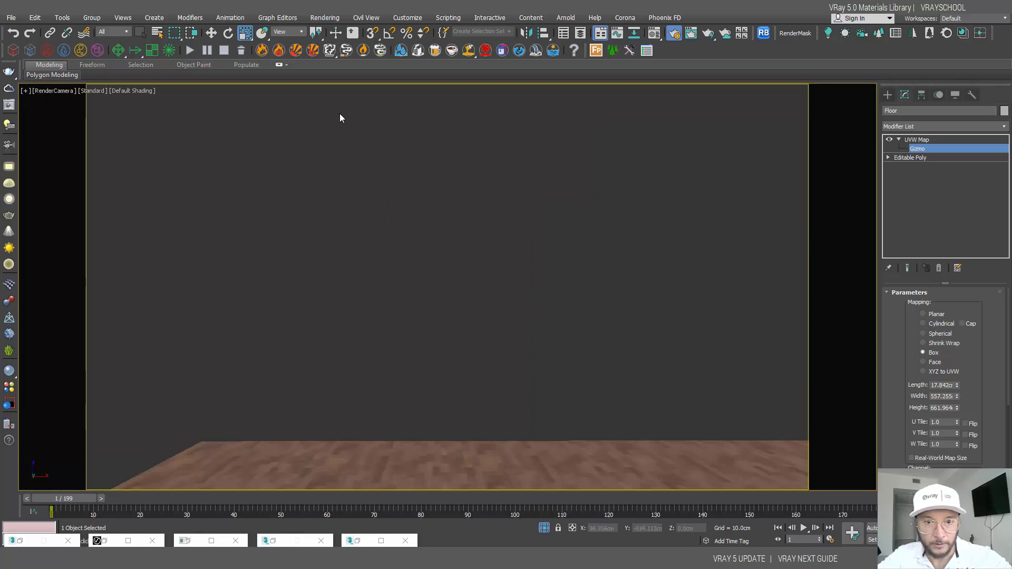
key(t)
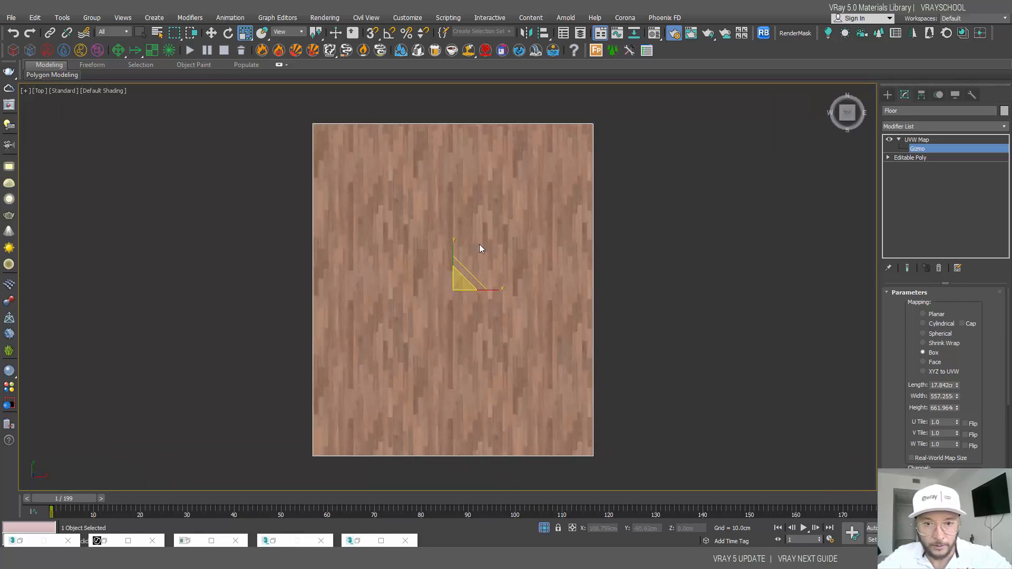
key(c)
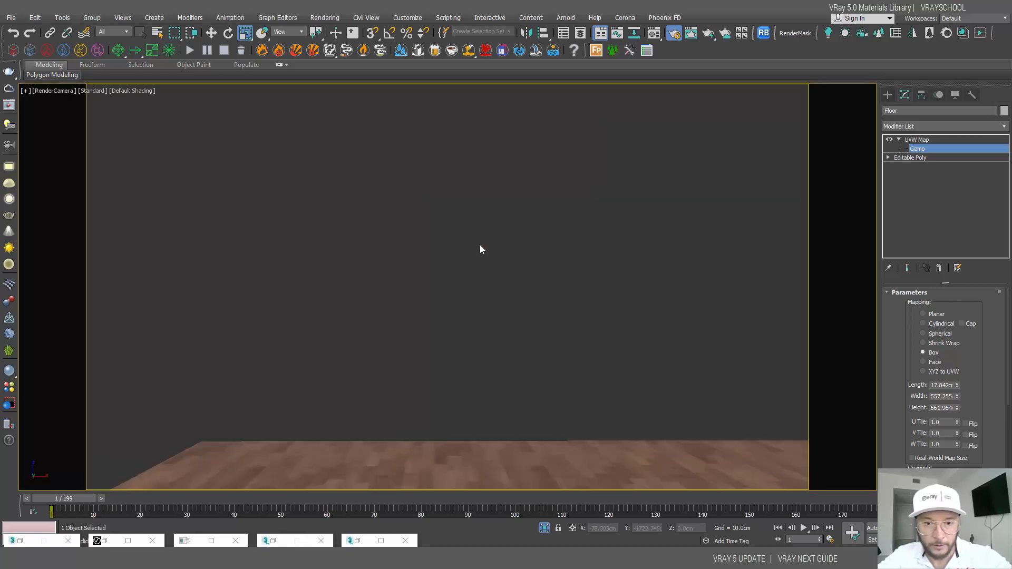
click(543, 529)
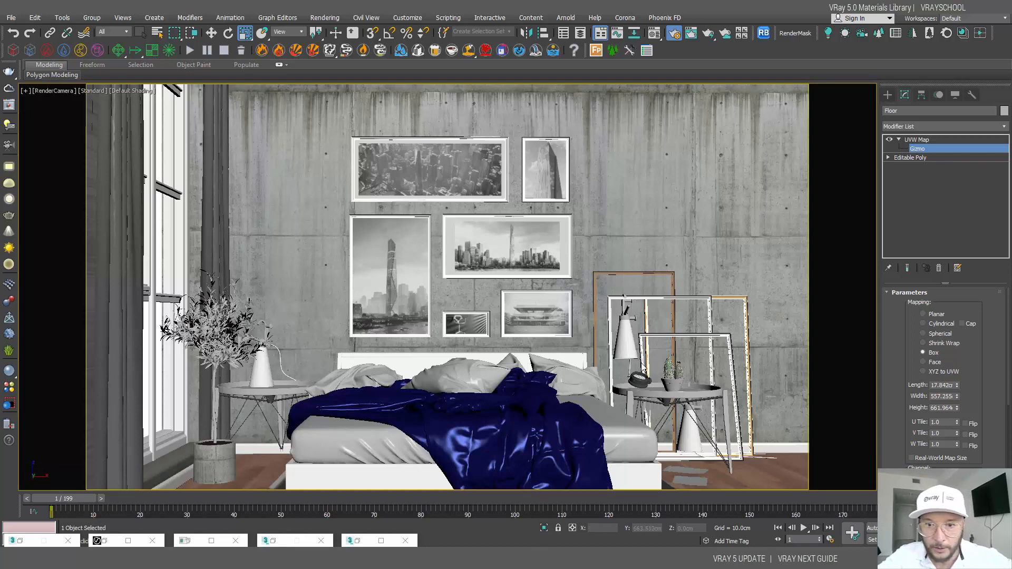
Step: Choose an unused material editor slot and show the V-Ray library's Plastic category in a window beside the editor
click(654, 33)
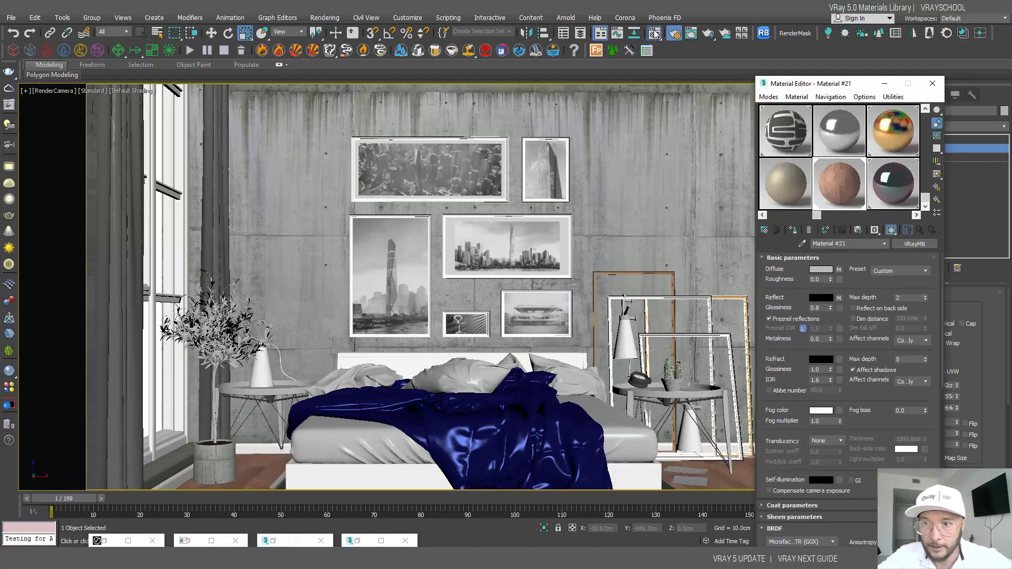
click(917, 215)
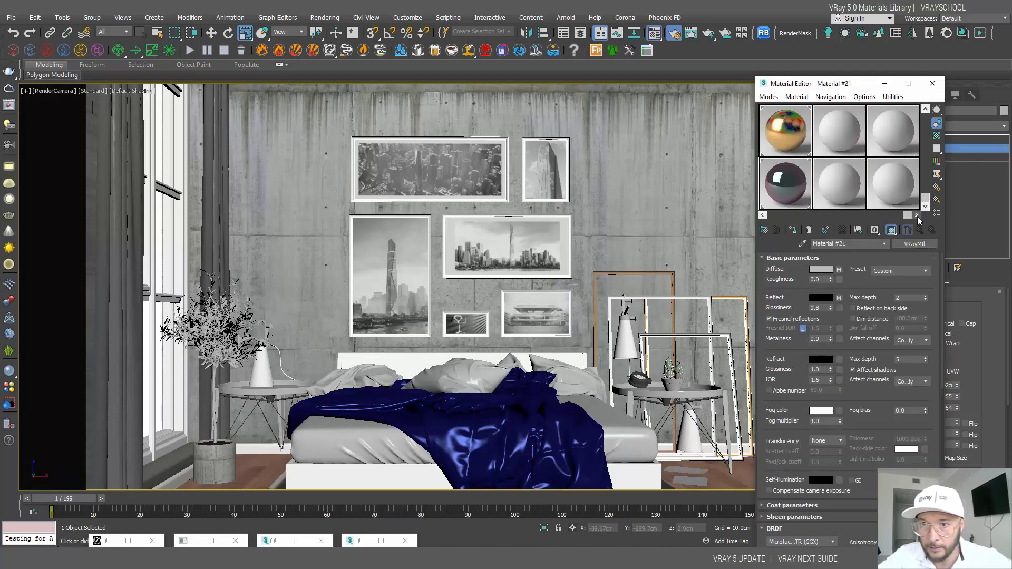
click(850, 144)
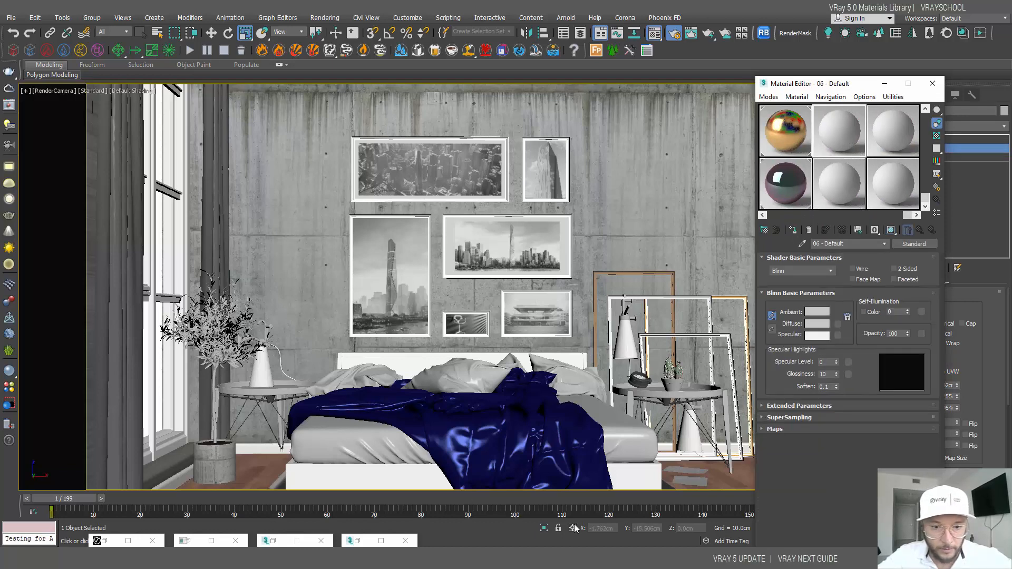
click(127, 543)
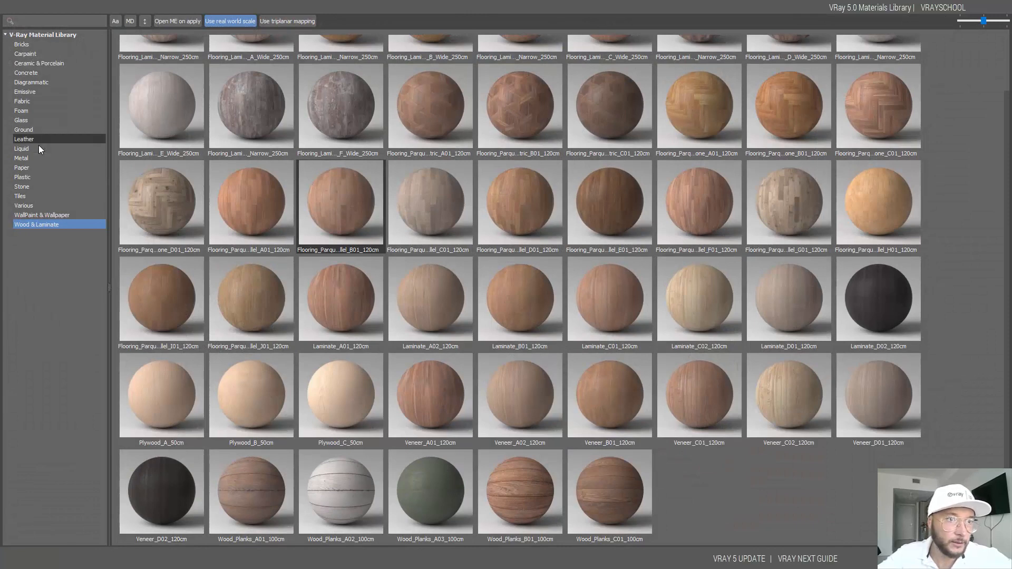
click(29, 176)
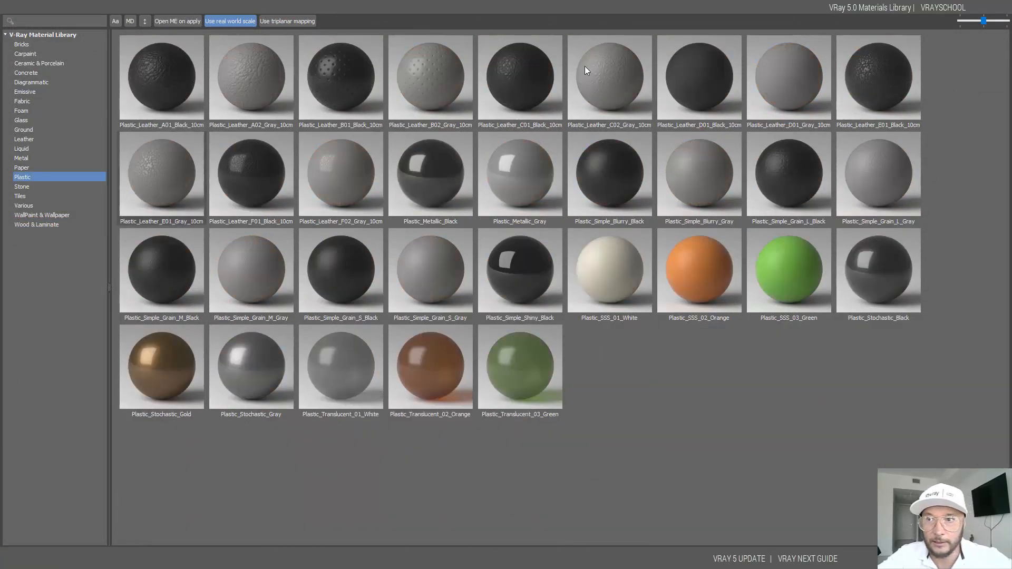
drag(774, 5, 888, 145)
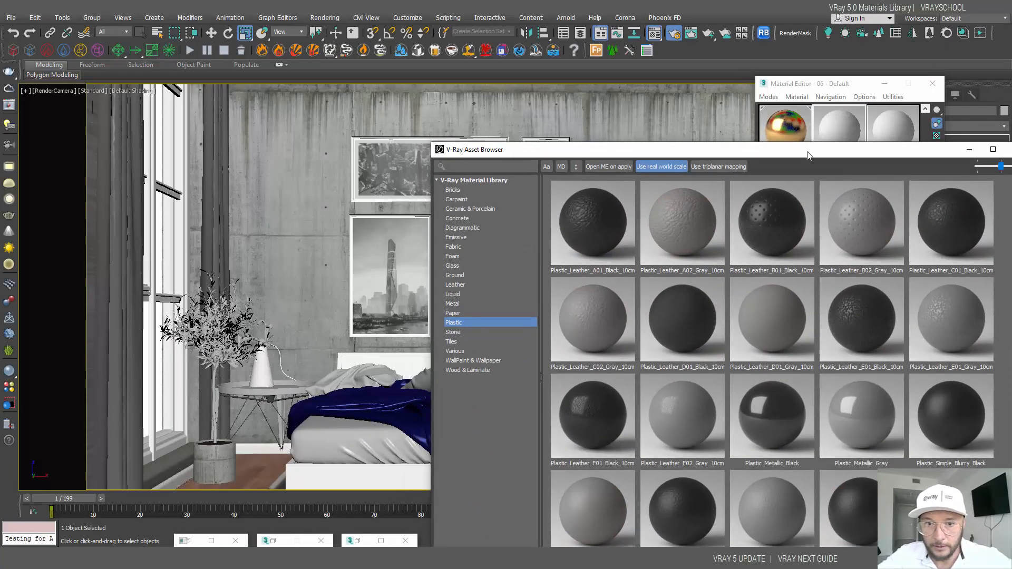
drag(809, 156, 452, 44)
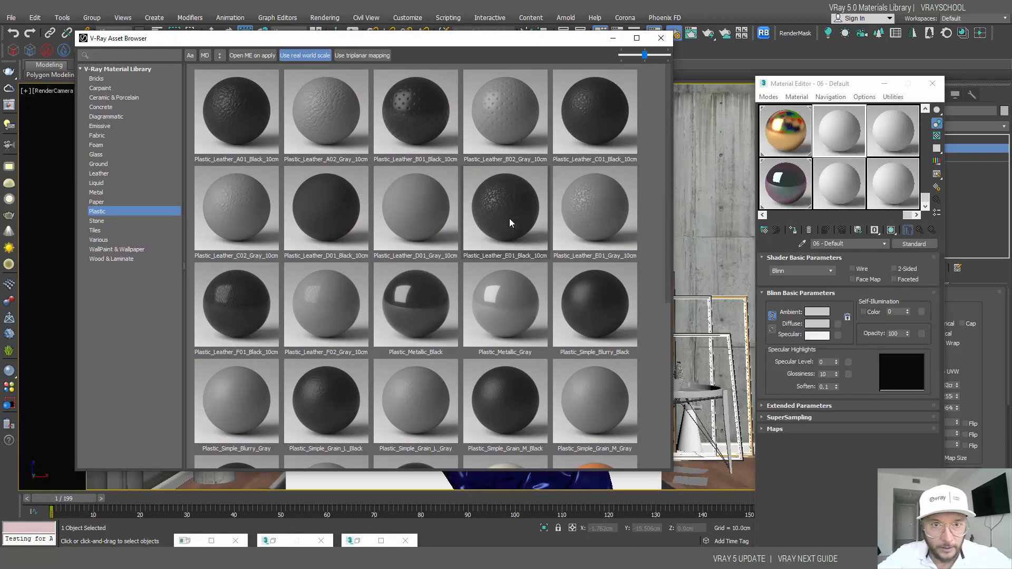
Step: Add Plastic_Simple_Shiny_Black to an empty material slot and minimize the asset browser
scroll(448, 221, down, 5)
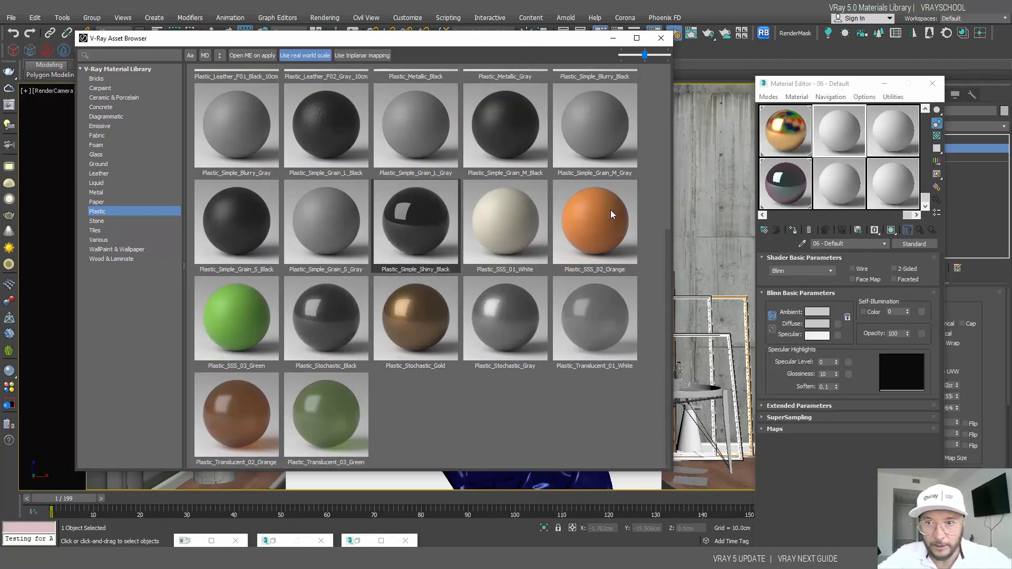
right_click(435, 229)
click(465, 245)
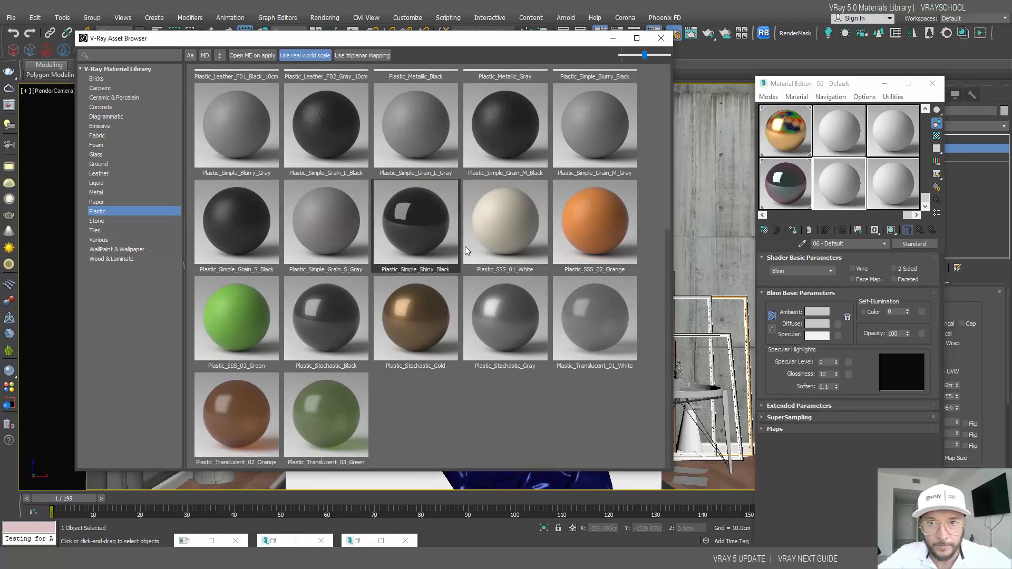
click(613, 40)
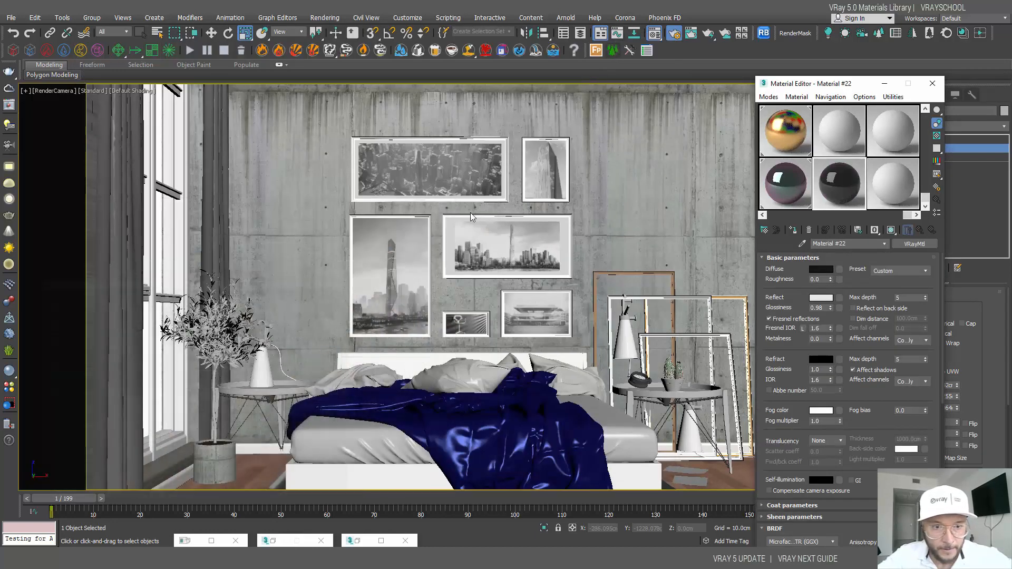
Step: Leave gizmo editing, select the round top of the bedside table near the plant and assign the shiny black plastic to it
click(268, 391)
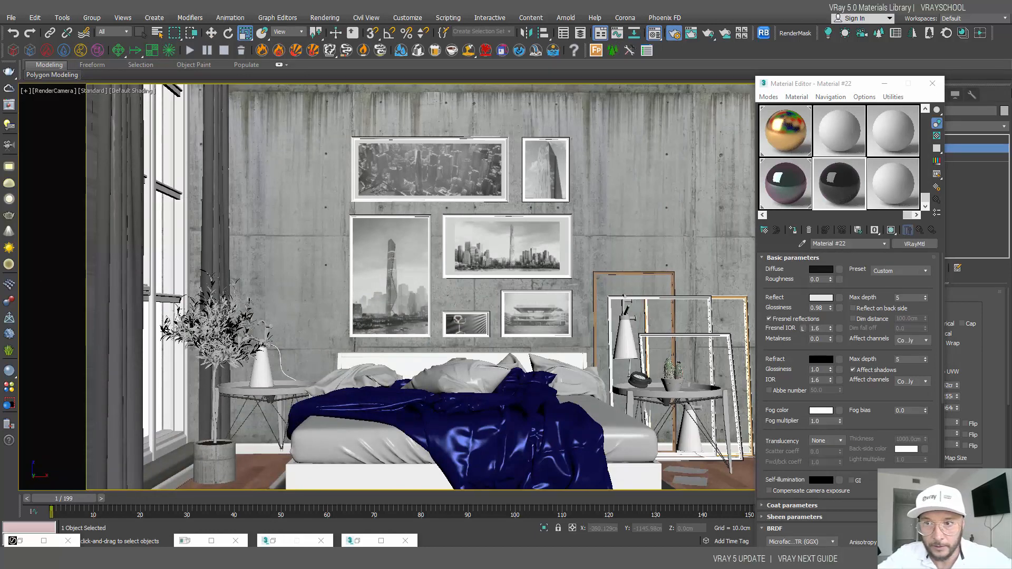
click(952, 140)
click(294, 387)
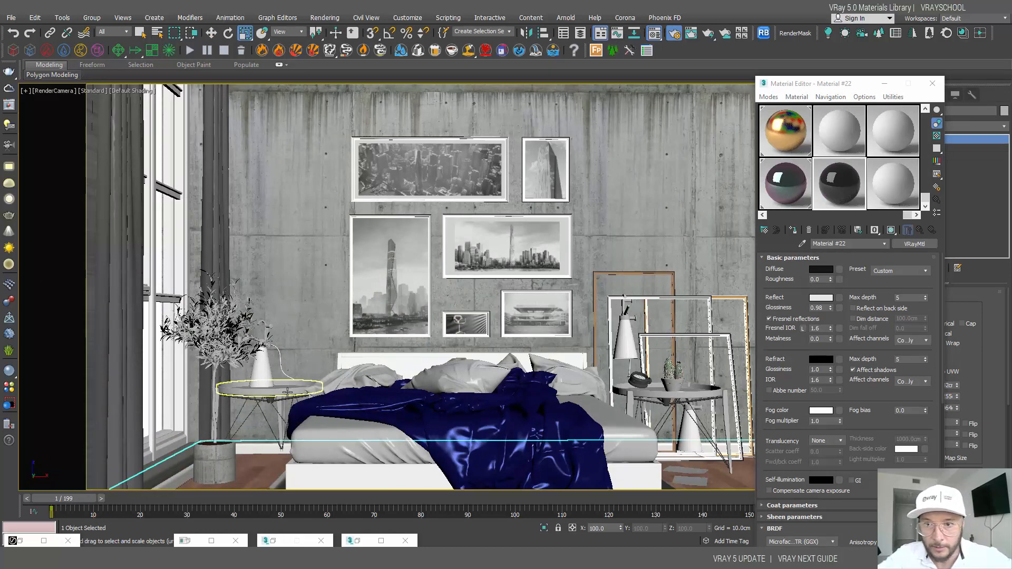
click(793, 231)
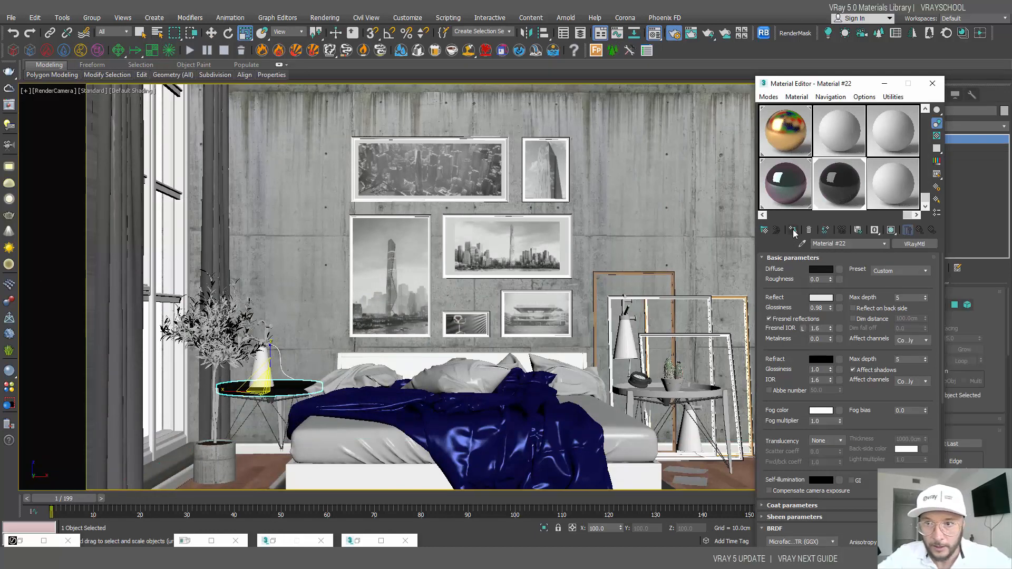
click(903, 189)
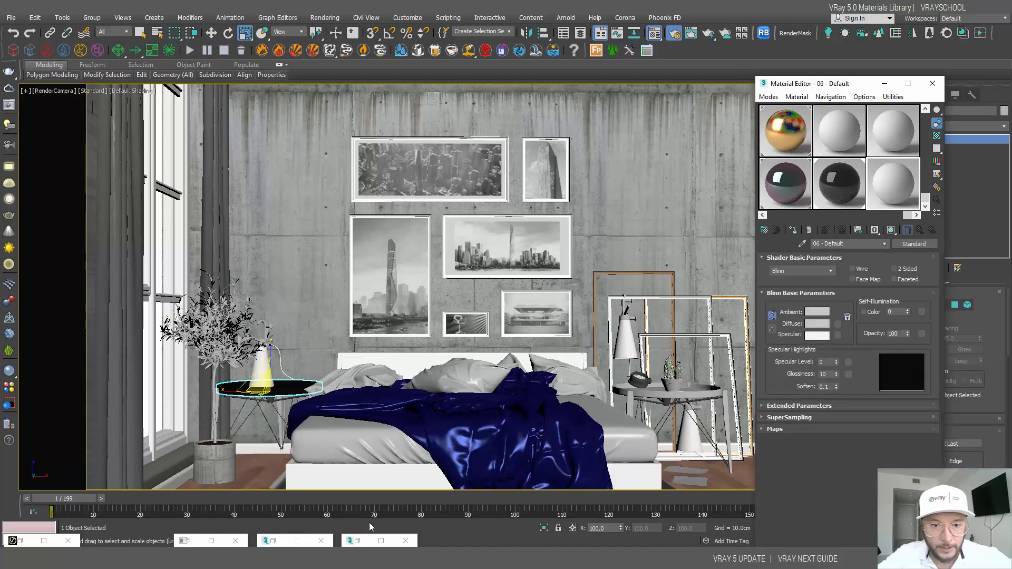
click(381, 540)
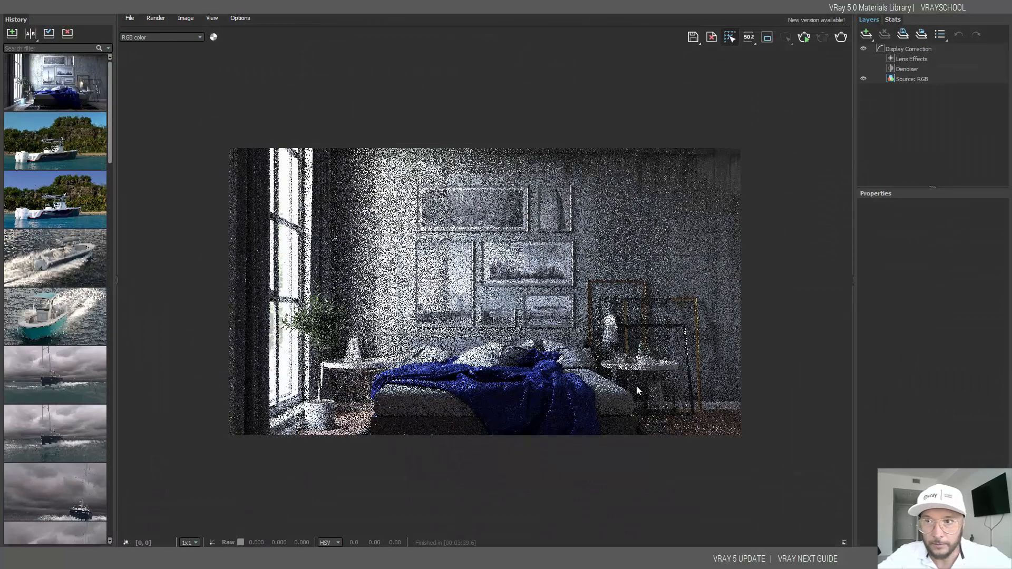
click(951, 9)
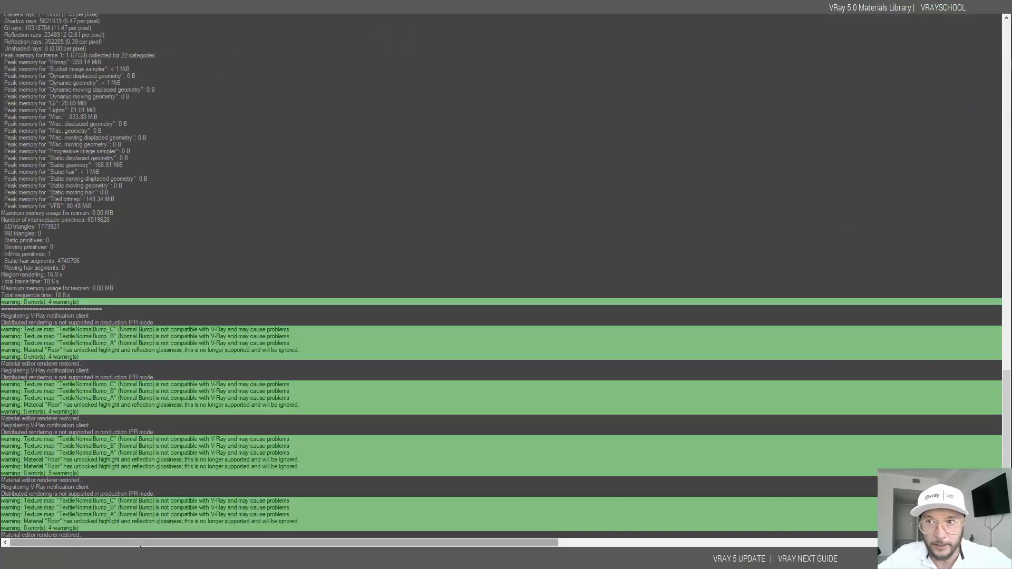
click(211, 541)
click(951, 9)
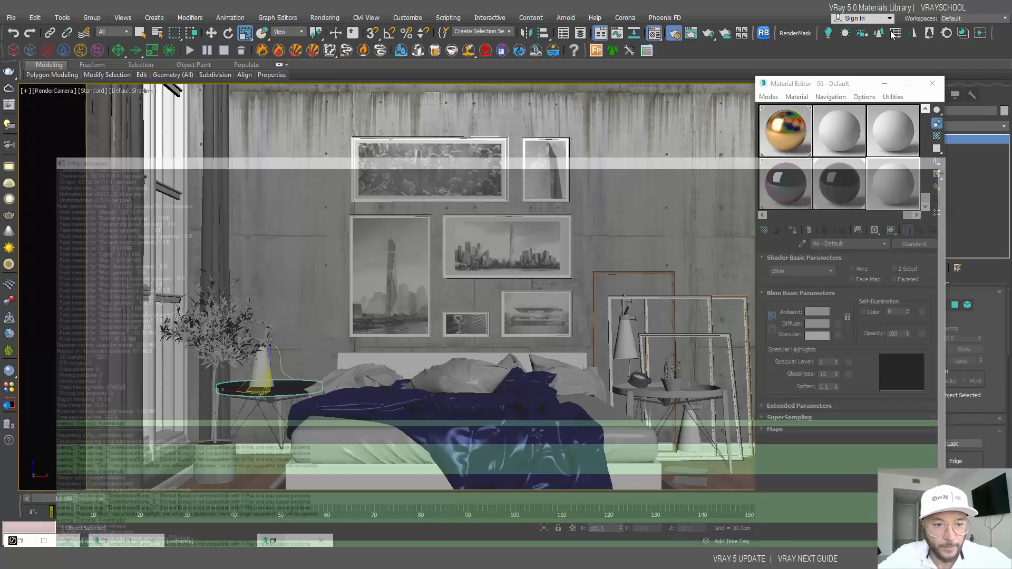
click(129, 540)
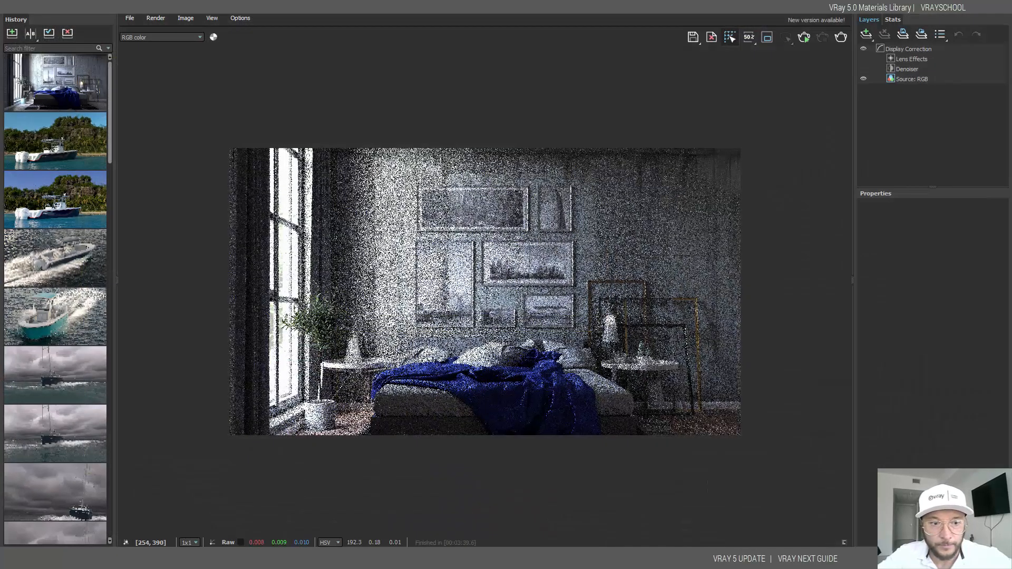
click(952, 8)
Step: Add Aluminum_Polished from the library's Metal category to an empty material slot
click(45, 541)
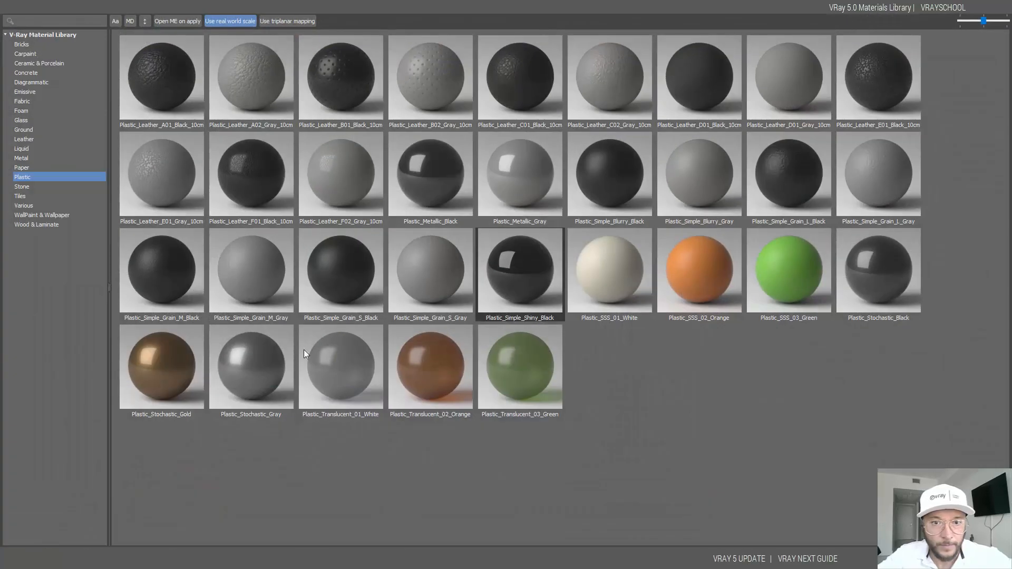
click(39, 159)
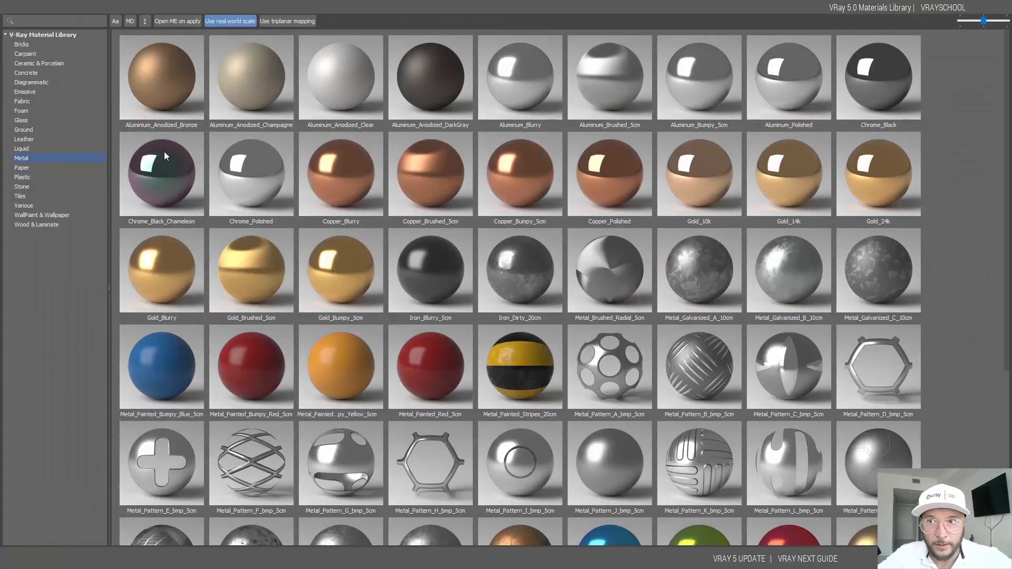
drag(873, 4, 659, 87)
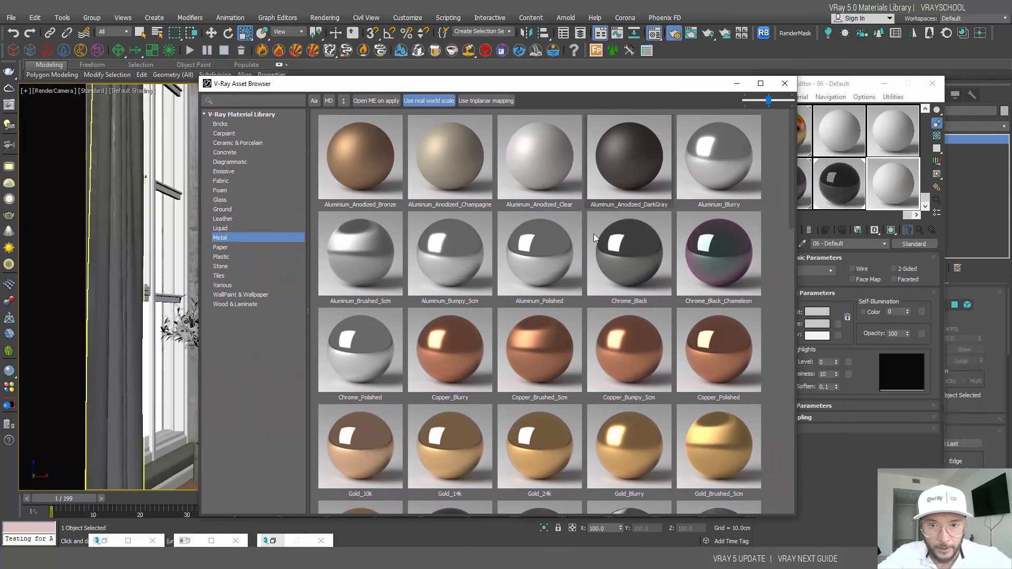
click(554, 242)
click(899, 182)
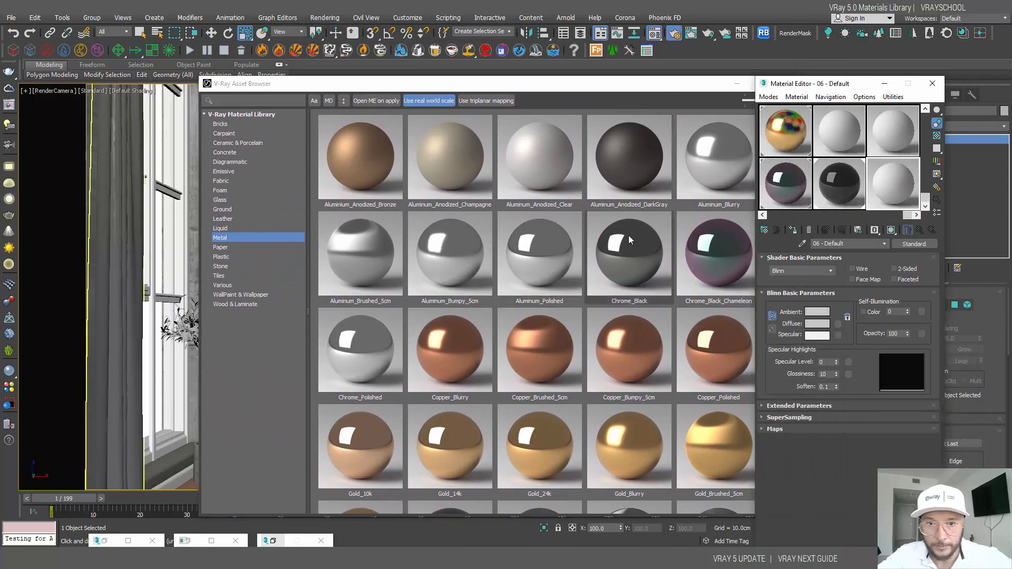
click(547, 251)
right_click(546, 250)
click(581, 271)
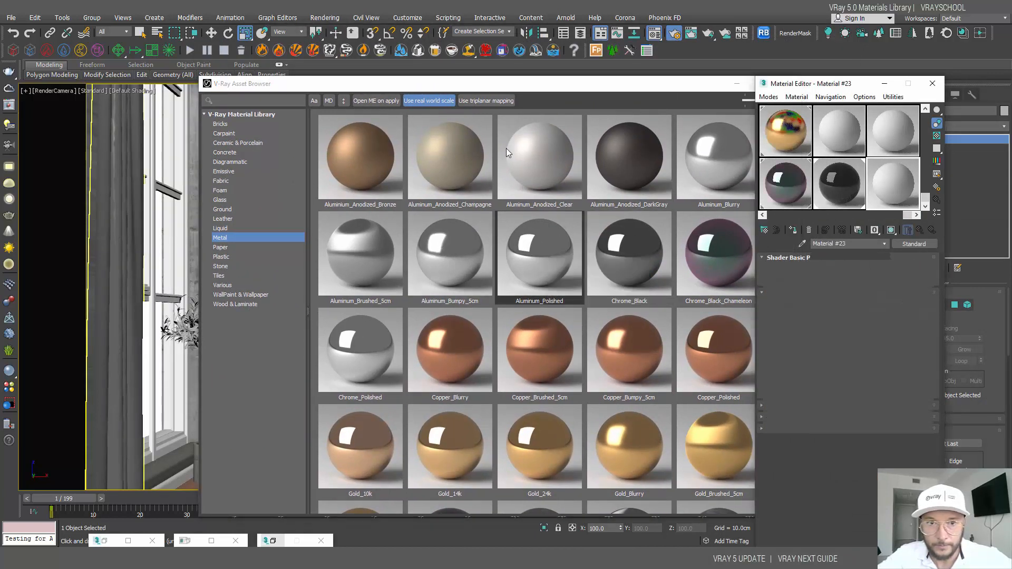
Step: Move the asset browser aside and assign the polished aluminum to the legs and wire frame of the bedside table near the plant
drag(445, 87, 788, 153)
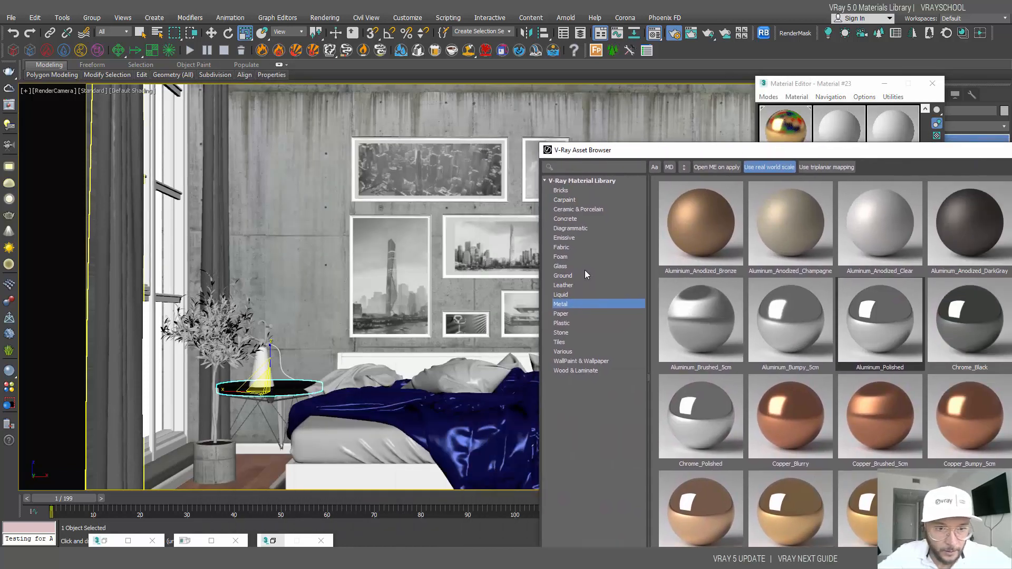
click(216, 401)
click(219, 402)
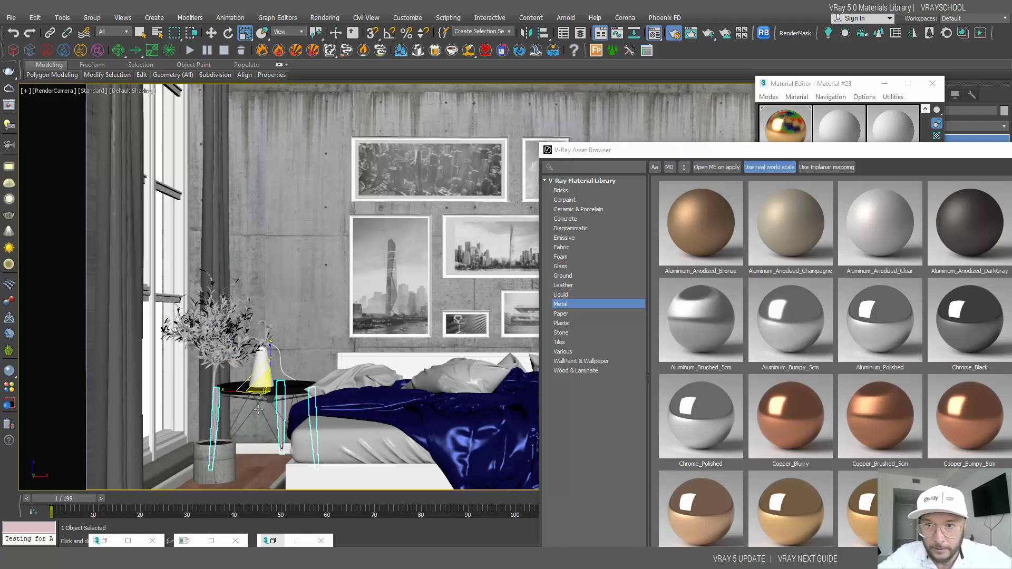
click(833, 90)
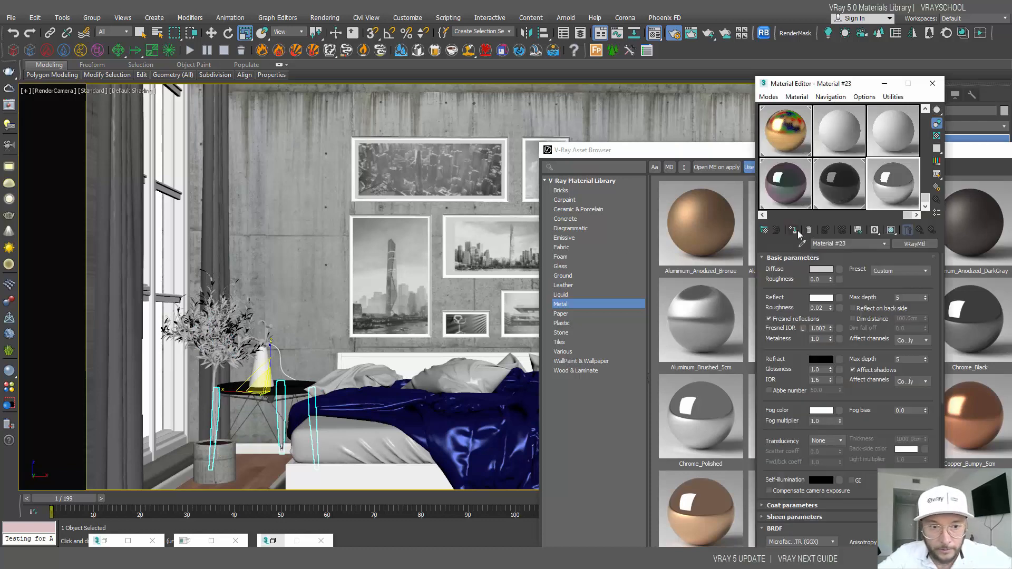
click(318, 408)
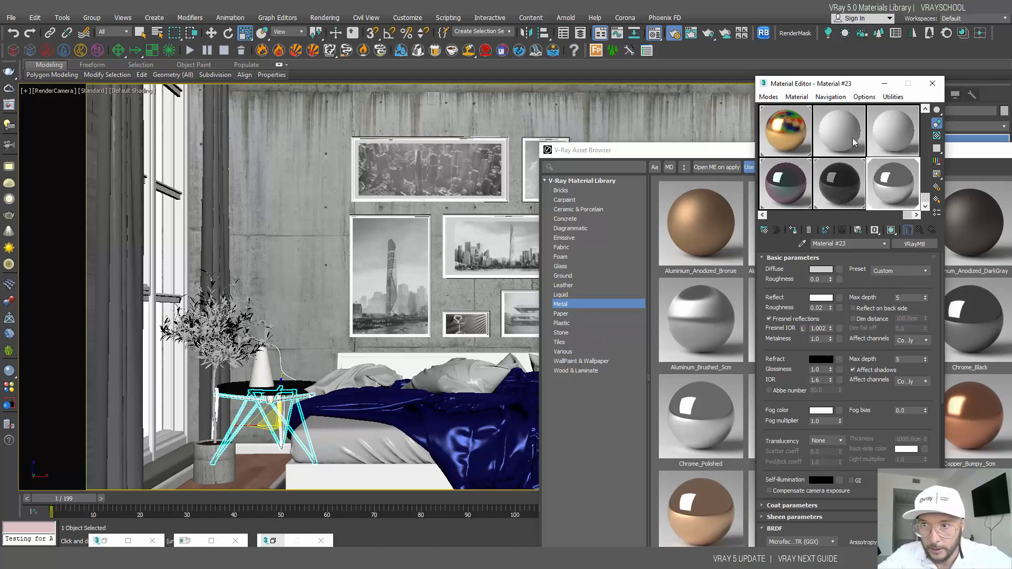
Step: Add Aluminum_Anodized_DarkGray from the library's Metal category to an empty material slot
click(854, 141)
click(964, 145)
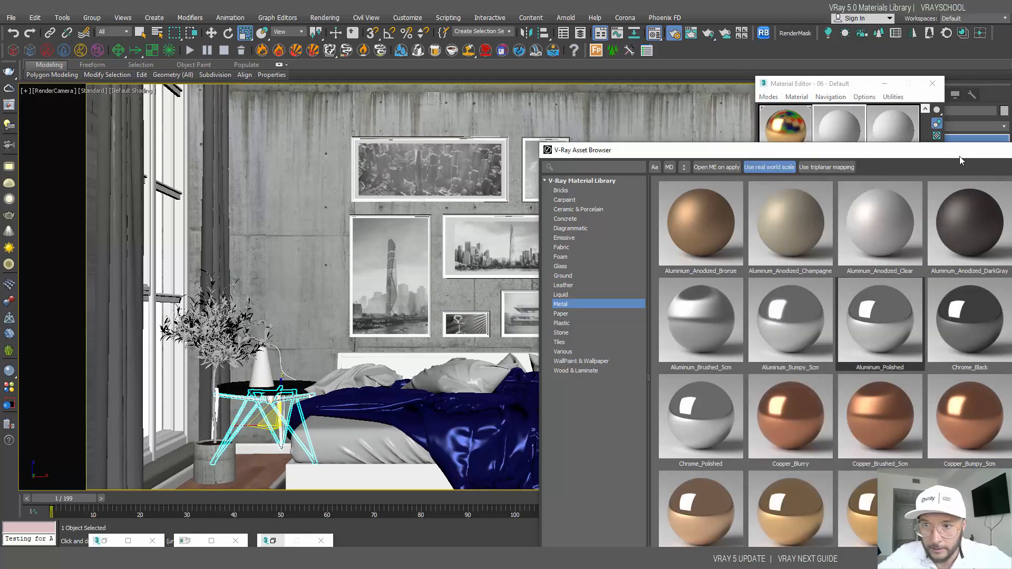
drag(959, 156, 806, 147)
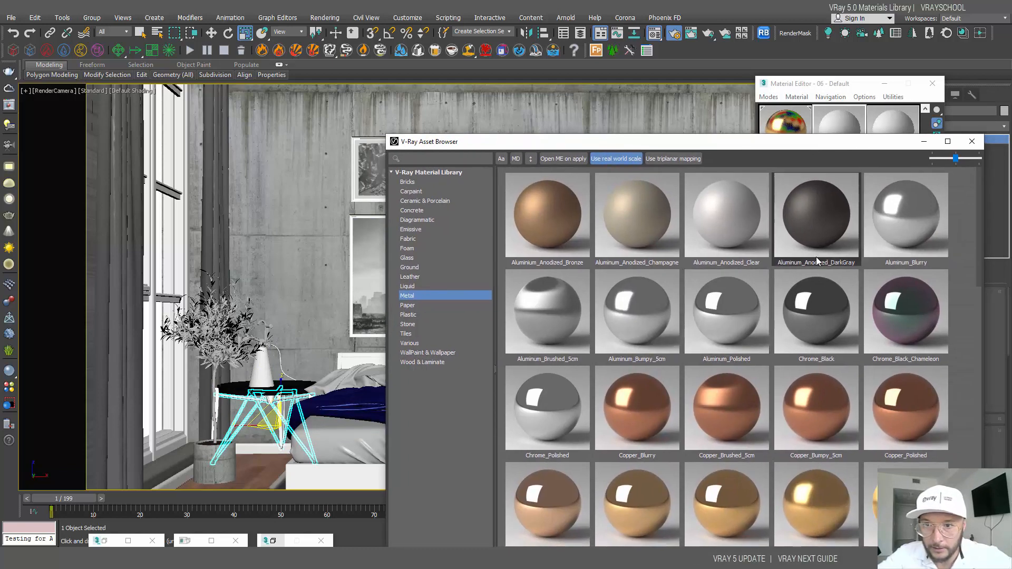
right_click(823, 225)
click(849, 248)
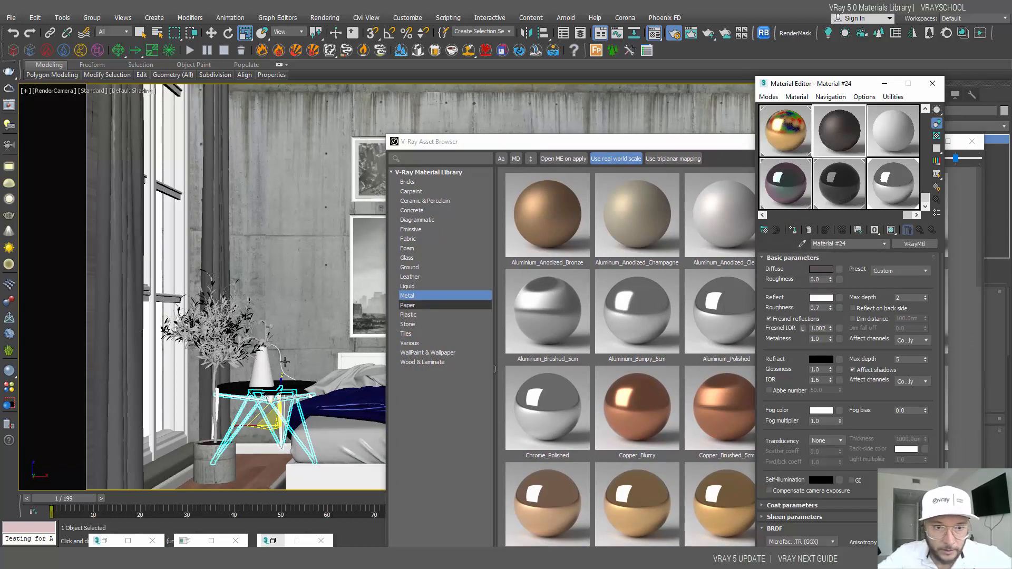
Step: Assign the dark gray anodized aluminum to the cone-shaped body and the top fitting of the lamp on the black bedside table
click(263, 367)
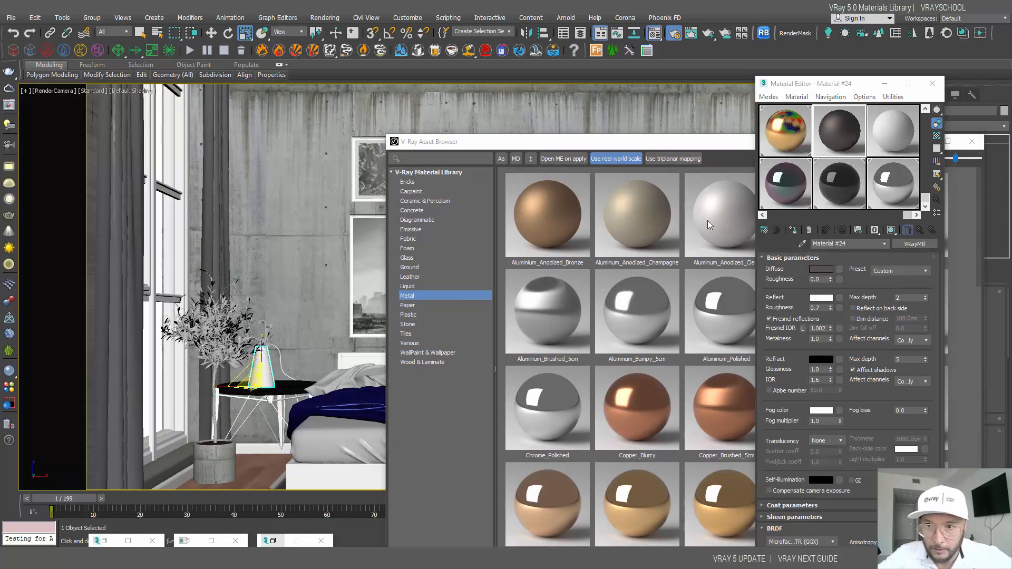
click(268, 328)
click(792, 230)
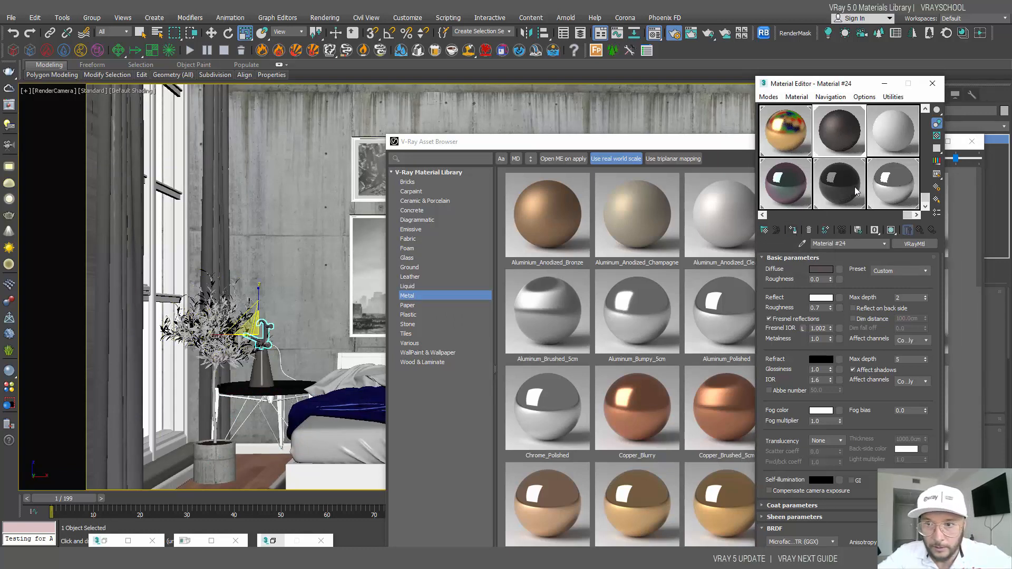
click(839, 131)
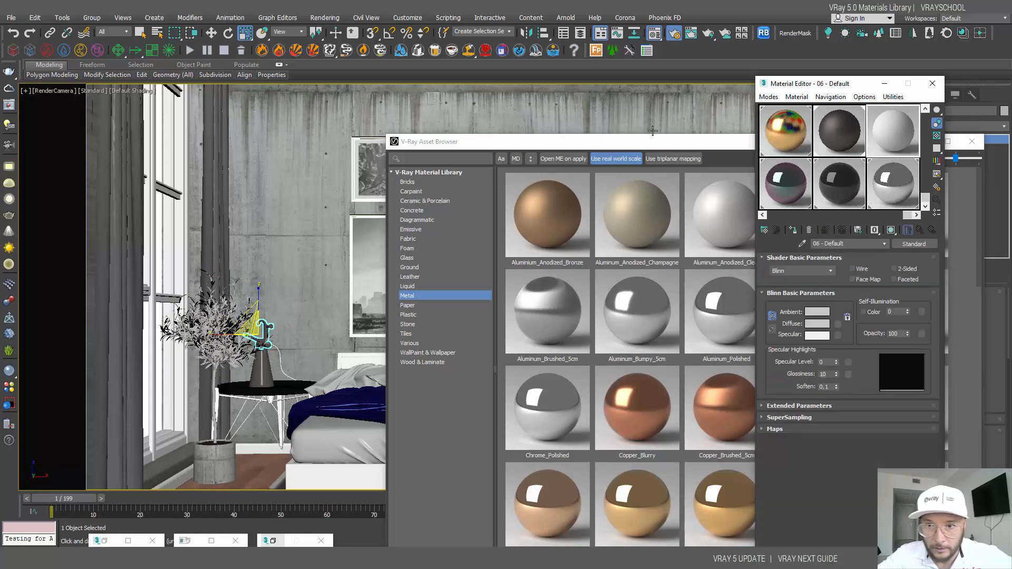
Step: Look through the library's Metal materials, and assign the existing shiny black plastic to the lamp's cable
click(651, 148)
scroll(842, 327, down, 6)
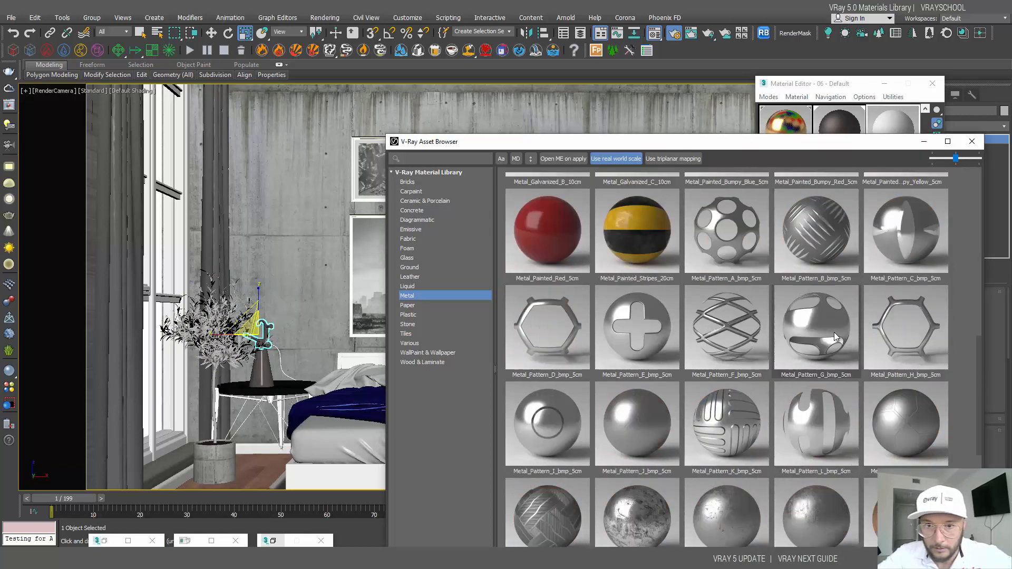
scroll(834, 332, up, 3)
scroll(834, 332, down, 2)
scroll(834, 333, up, 5)
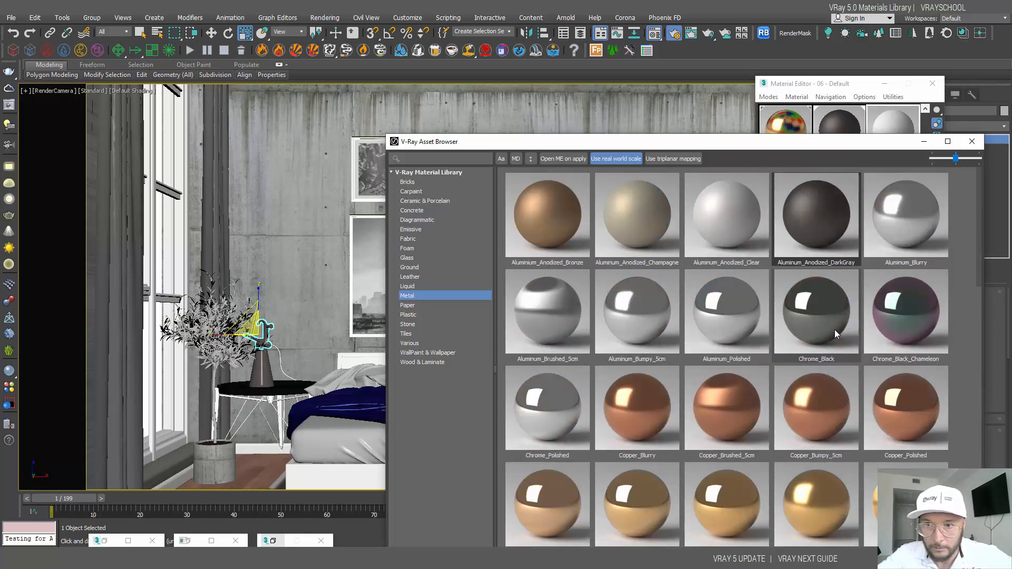
click(814, 89)
click(841, 185)
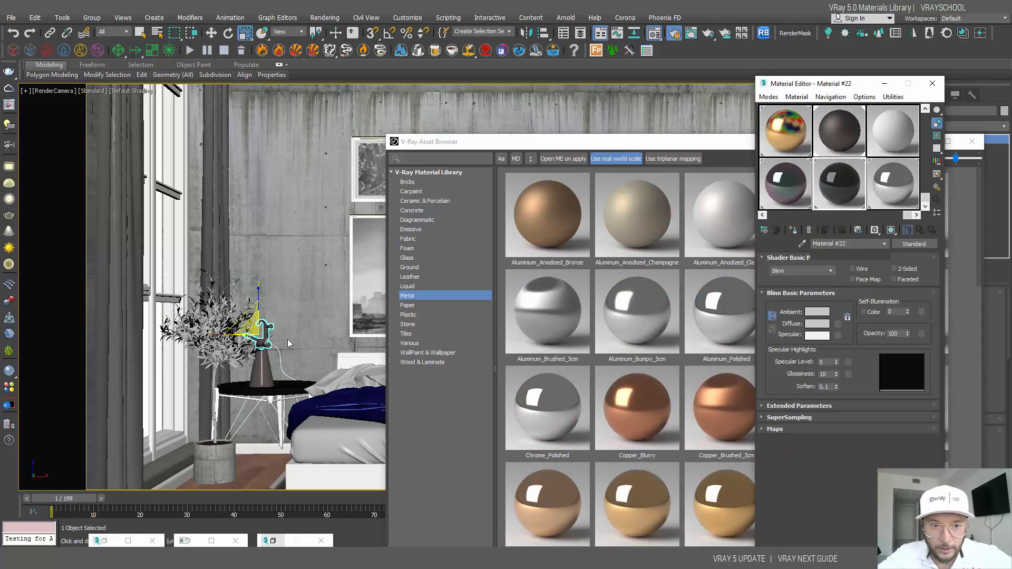
click(324, 364)
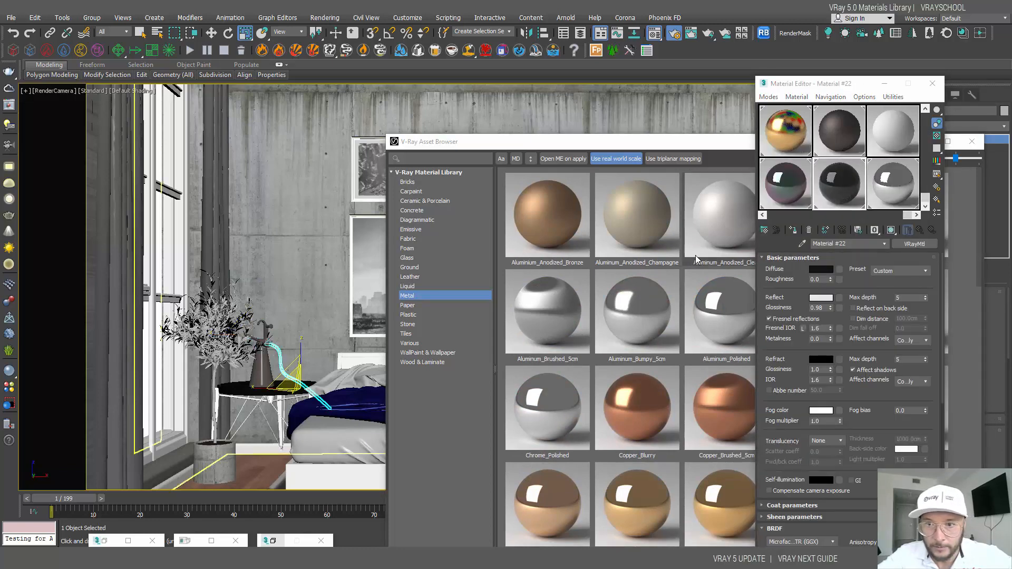
Step: Minimize the material editor and asset browser, render the scene interactively and examine the lamp and bedside table up close
click(886, 84)
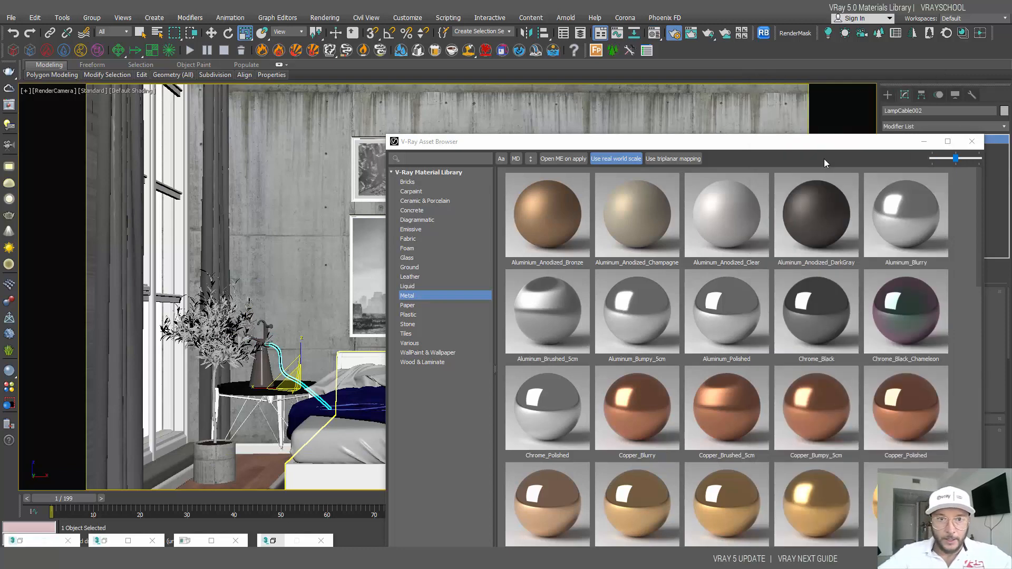
drag(875, 144, 757, 152)
click(843, 149)
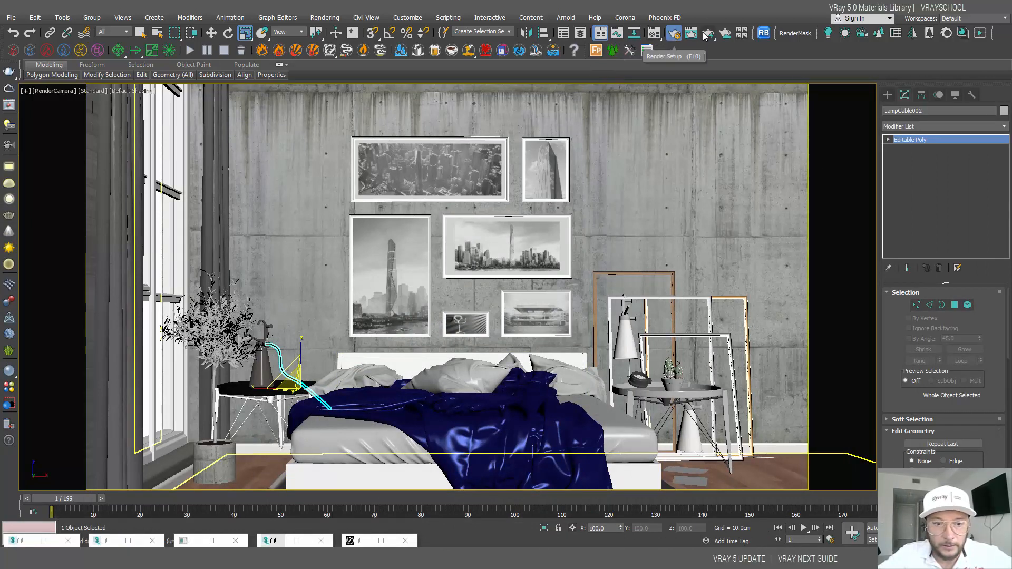
click(125, 541)
click(804, 37)
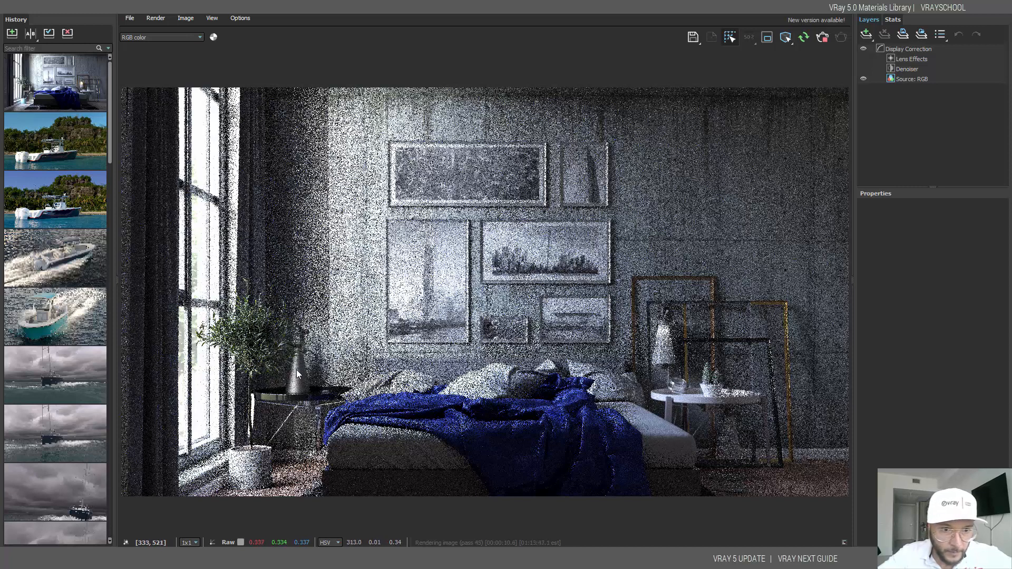
scroll(254, 411, up, 2)
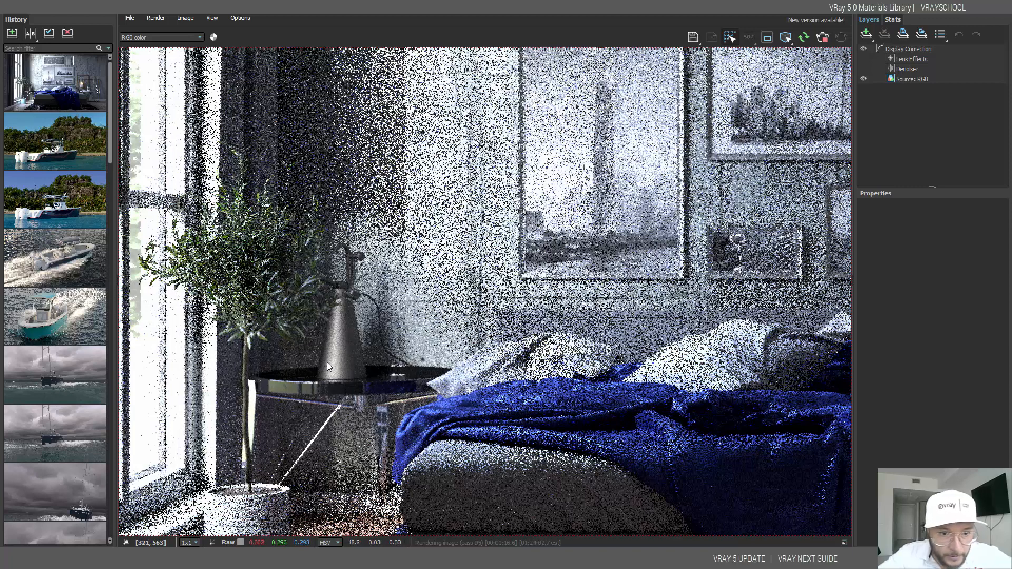
scroll(256, 397, down, 2)
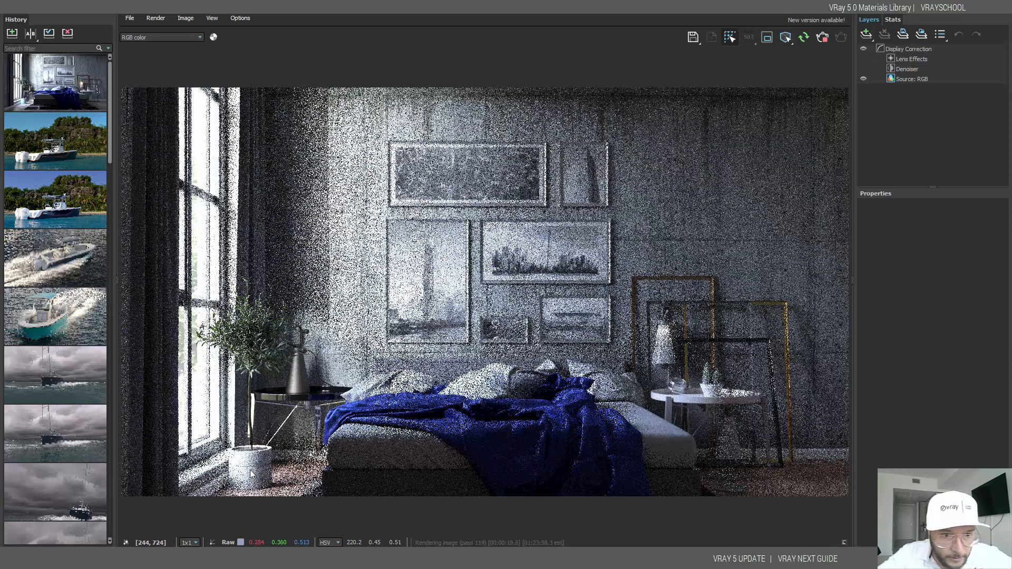
scroll(252, 473, up, 5)
scroll(279, 416, down, 4)
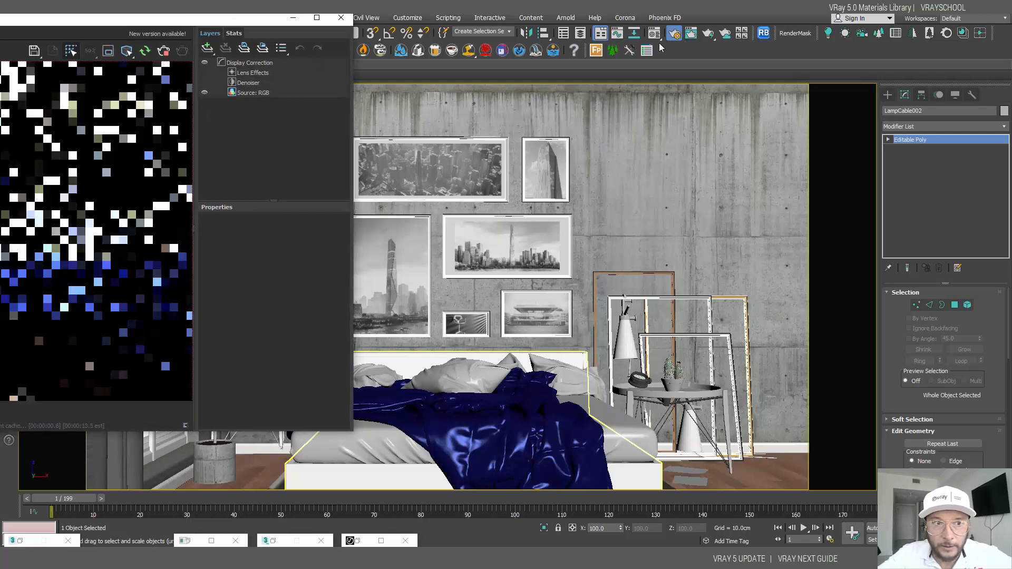
Step: Add Porcelain_C01_20cm from the library's Ceramic & Porcelain category to an empty material slot
key(m)
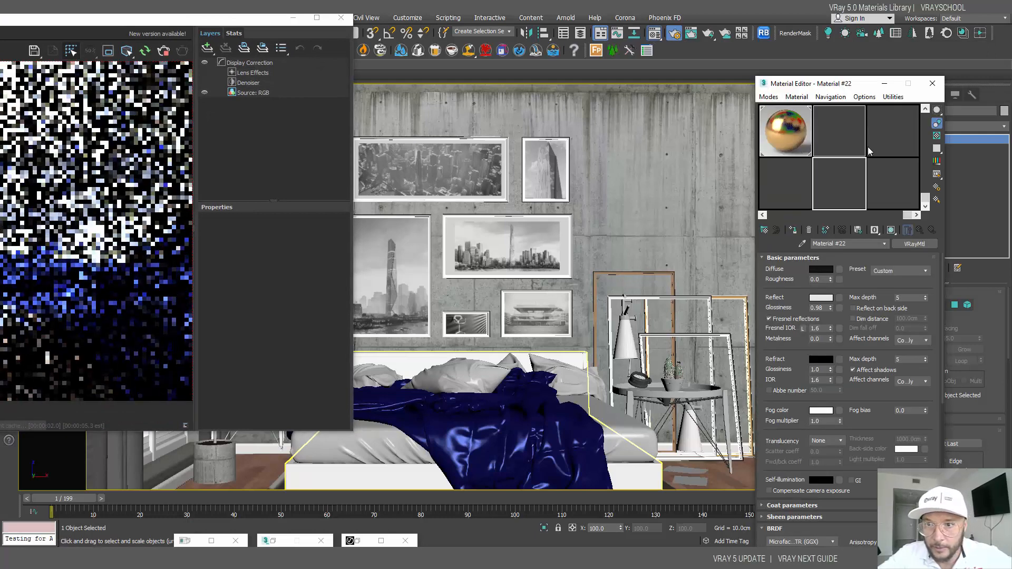
click(908, 131)
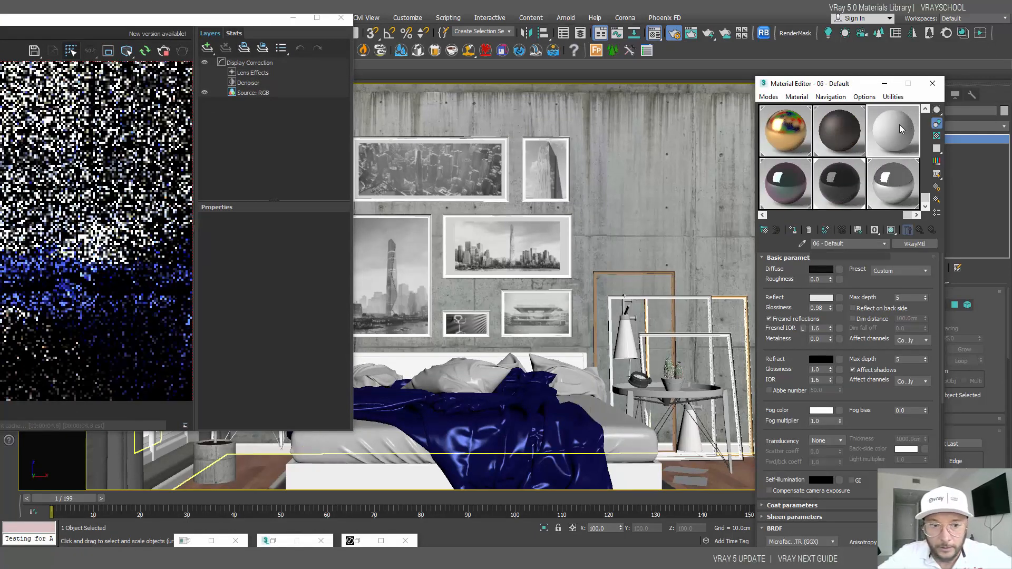
click(278, 543)
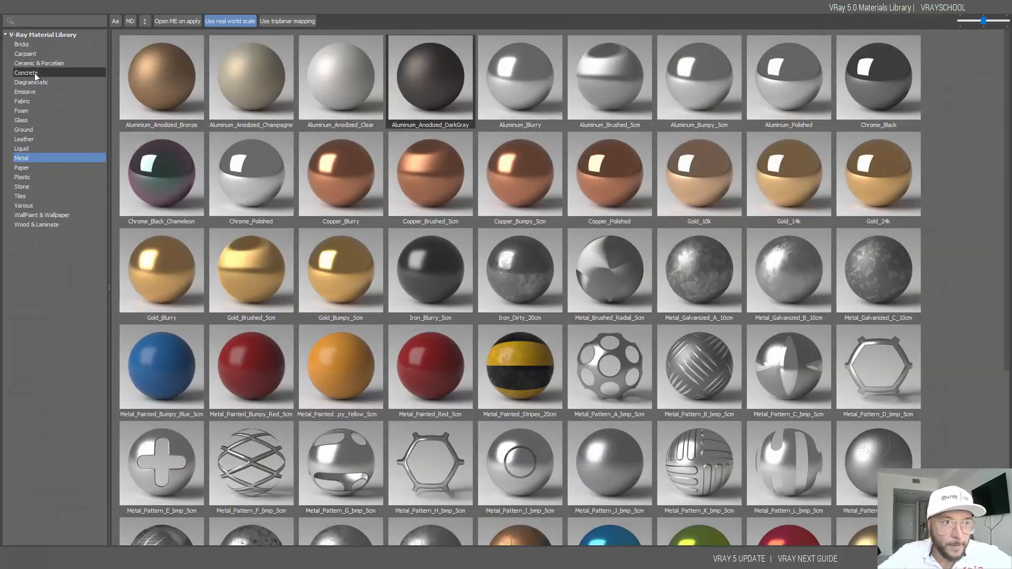
click(34, 73)
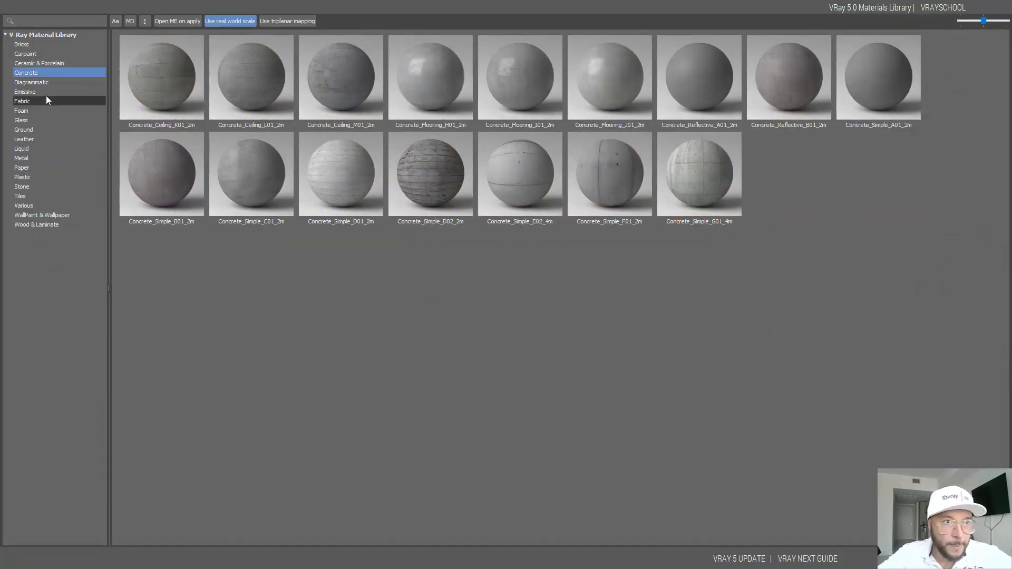
click(36, 54)
click(37, 63)
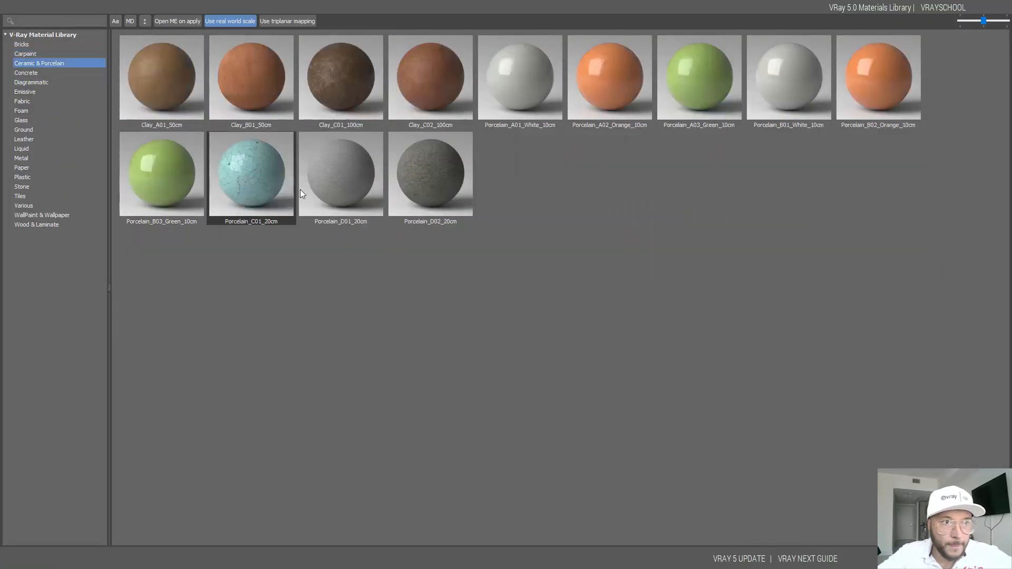
key(m)
Step: Assign the turquoise porcelain to the olive tree's pot and show its texture in the viewport
click(951, 7)
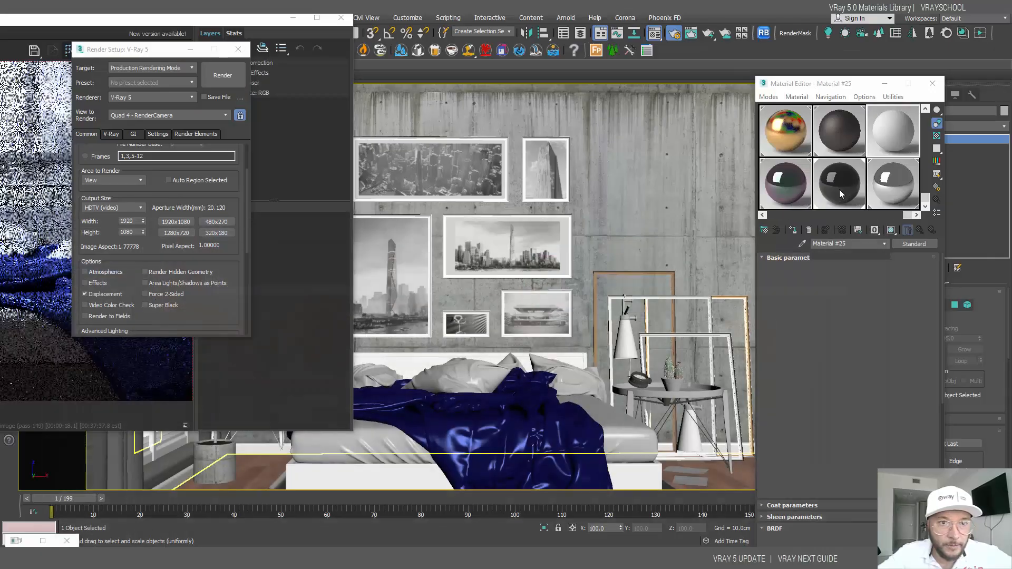
click(794, 231)
click(891, 232)
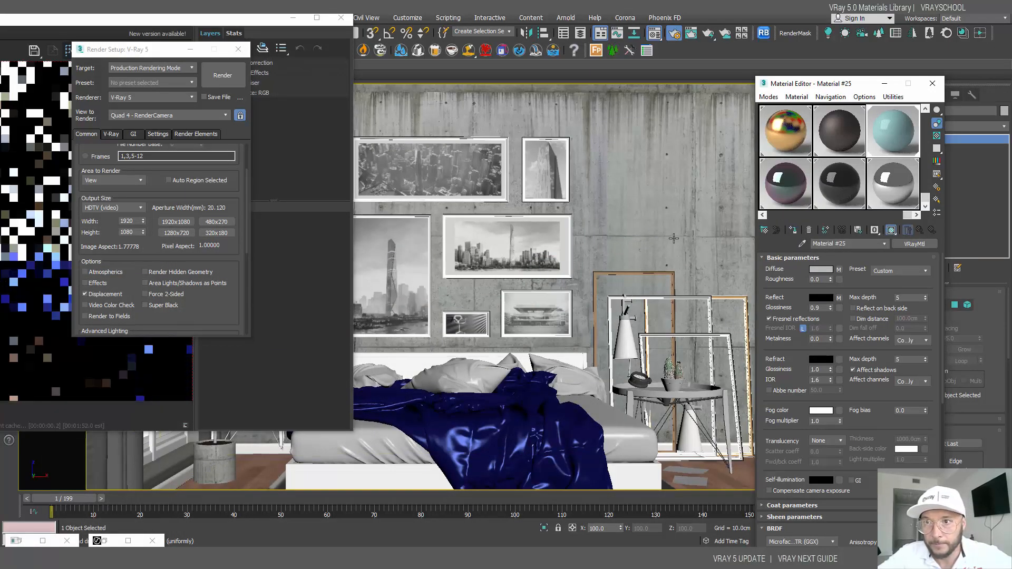
Step: Enlarge the frame buffer, examine the plant pot and blue bed cover in the render and stop the interactive rendering
click(242, 21)
drag(243, 21, 283, 97)
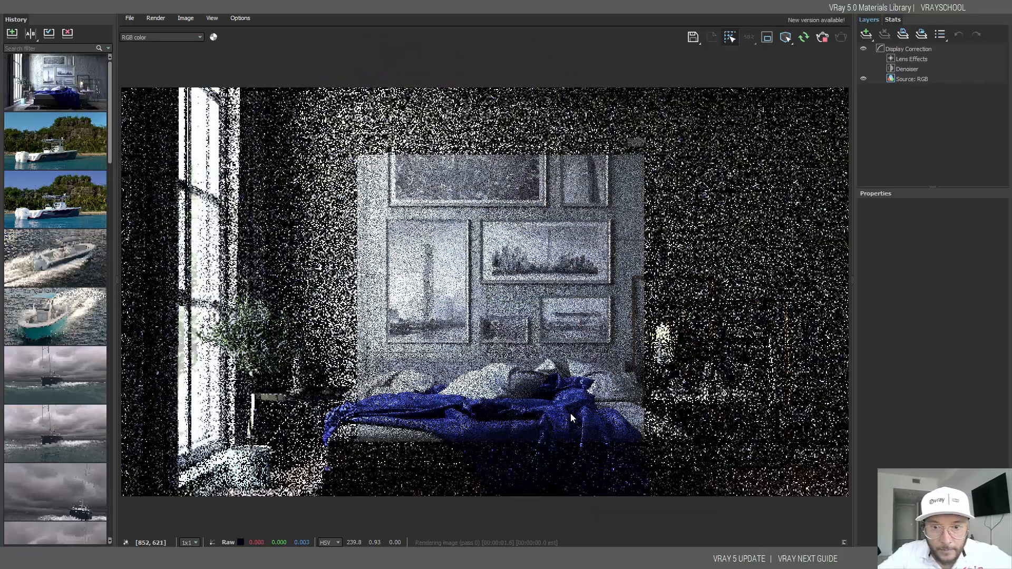
scroll(569, 409, up, 3)
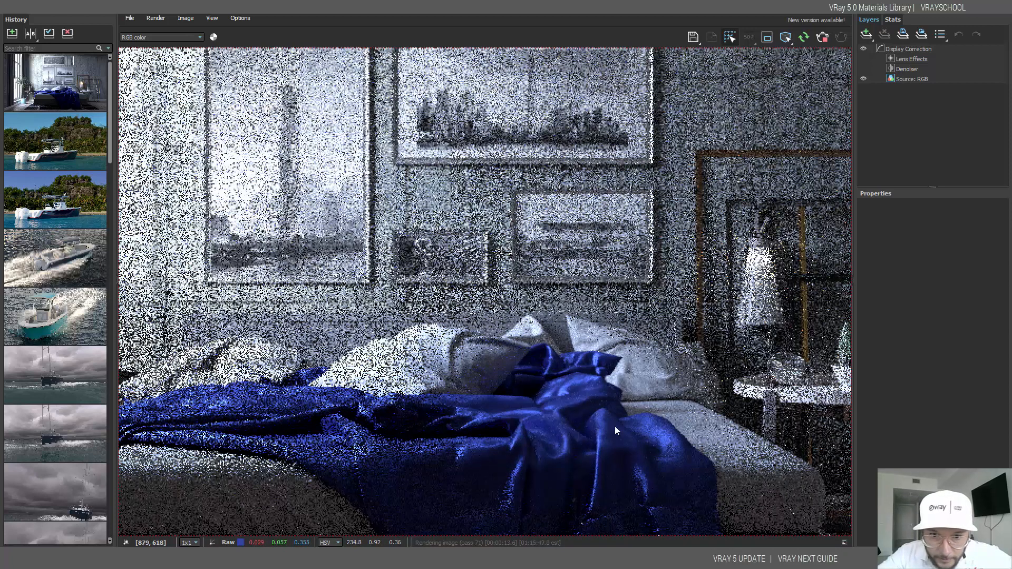
scroll(508, 420, down, 1)
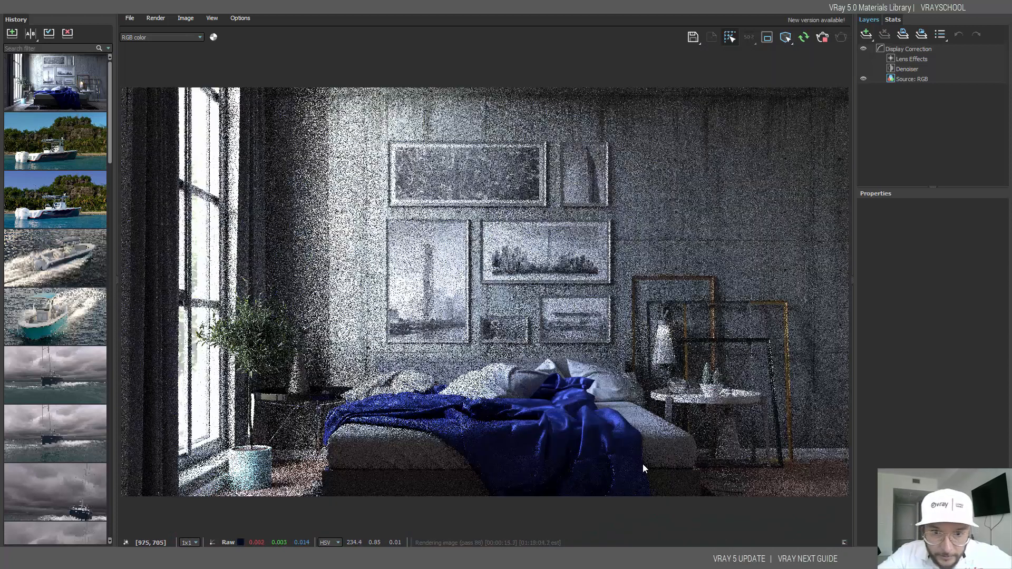
click(826, 39)
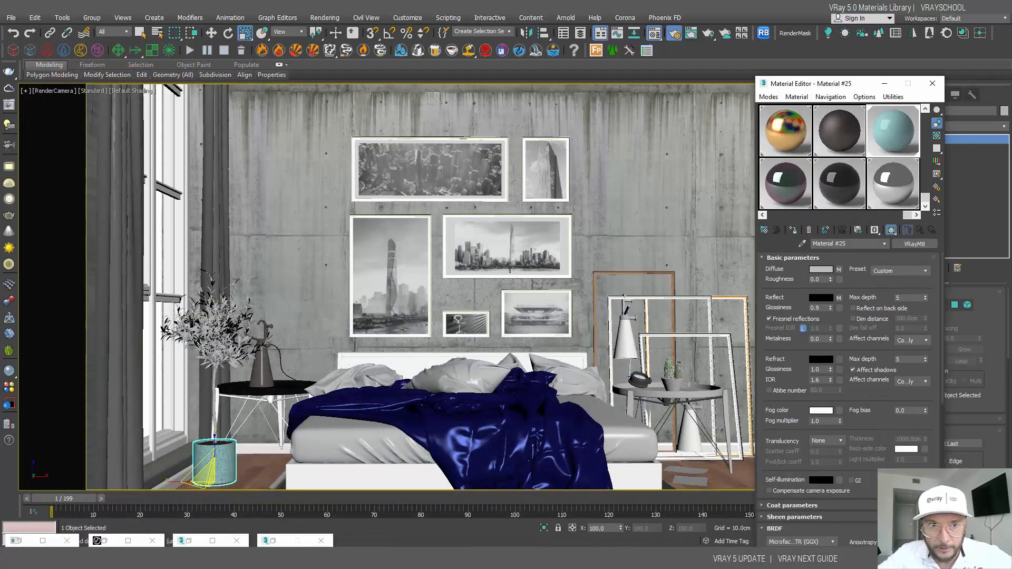
Step: Pan the camera view down to show the rug and floor in front of the bed, and minimize the material editor
middle_drag(531, 300, 523, 272)
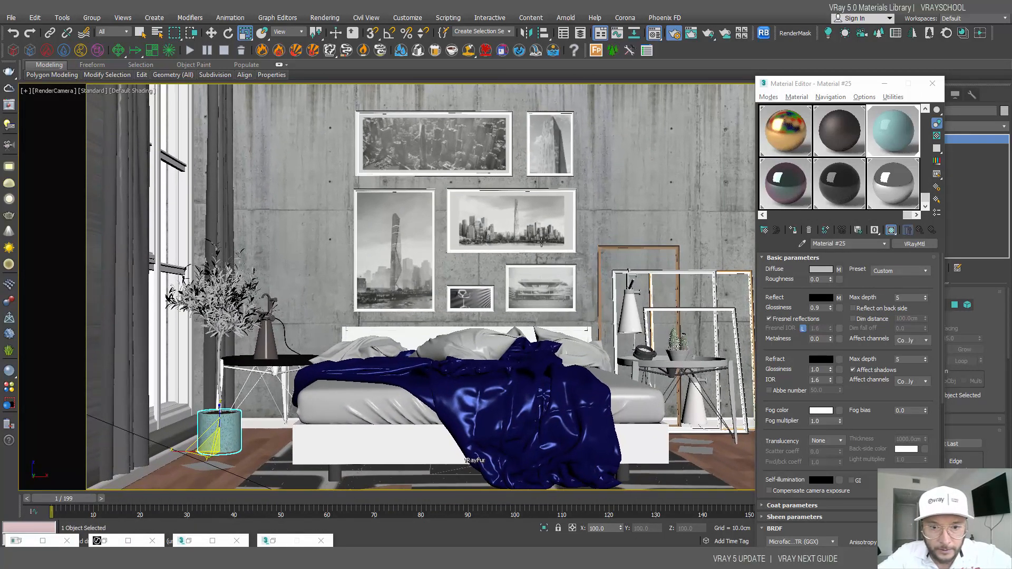
right_click(523, 272)
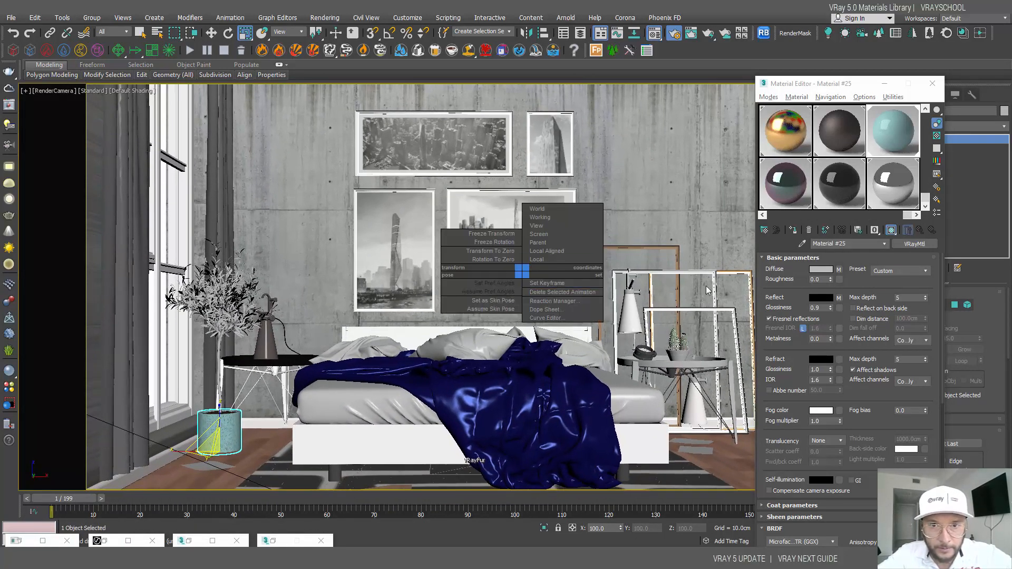
click(706, 290)
middle_drag(580, 294, 575, 246)
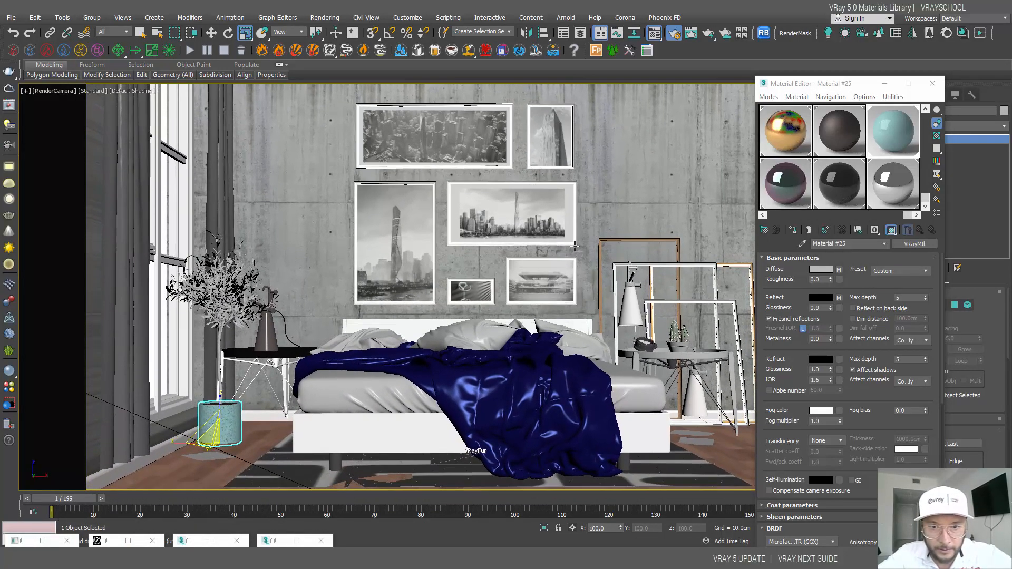
click(885, 84)
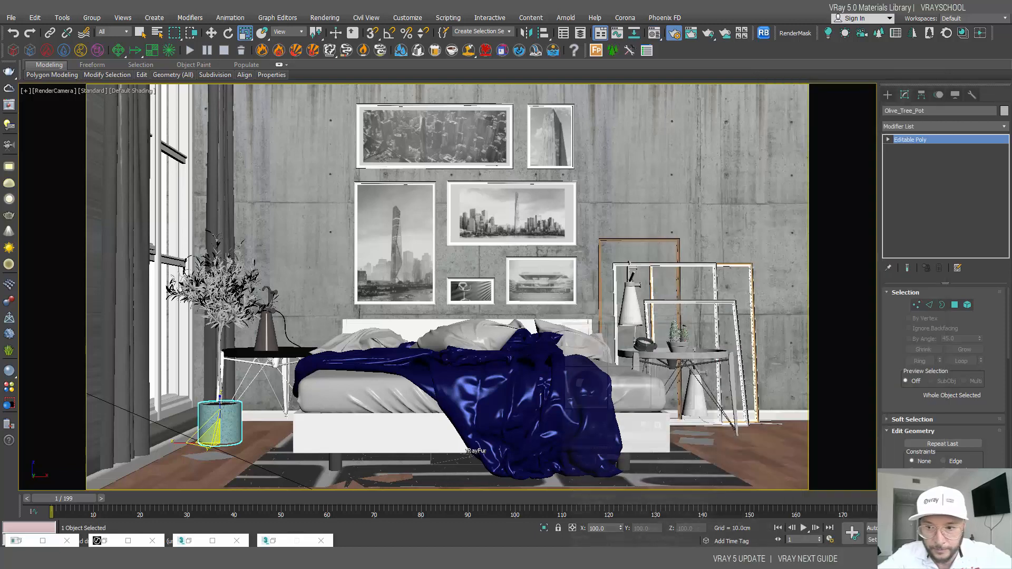
Step: Move the UVW Map gizmo of the concrete walls down about 17 cm to reposition the texture behind the framed pictures
mouse_move(564, 298)
ctrl+alt+middle_down()
mouse_move(565, 321)
mouse_move(565, 311)
ctrl+alt+middle_up()
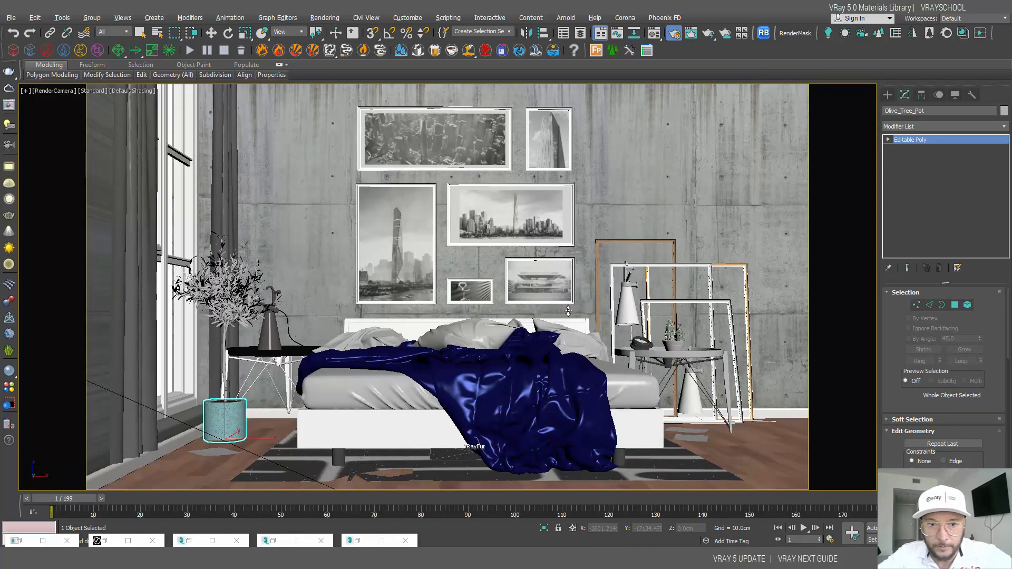
click(212, 33)
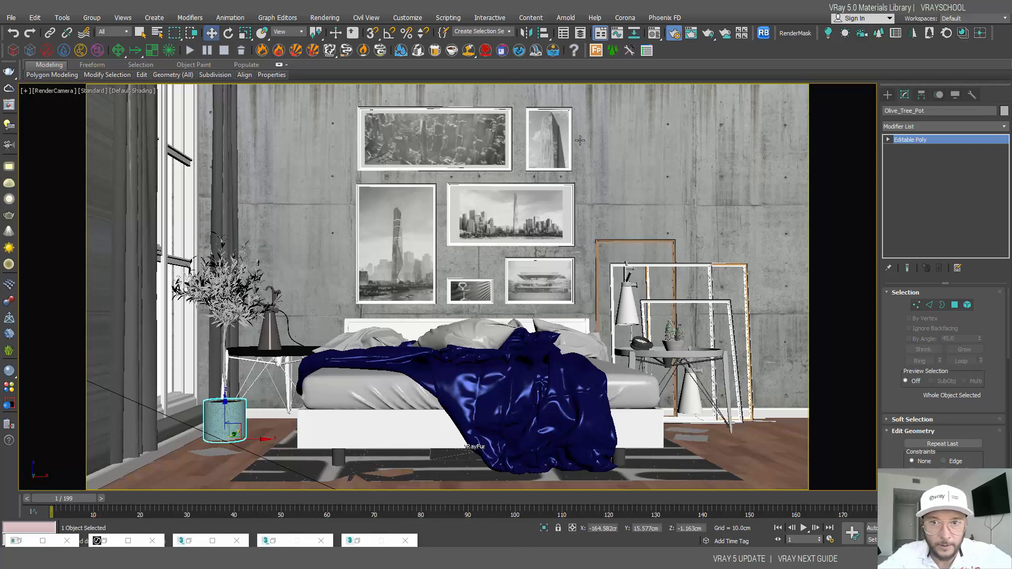
click(714, 172)
click(918, 149)
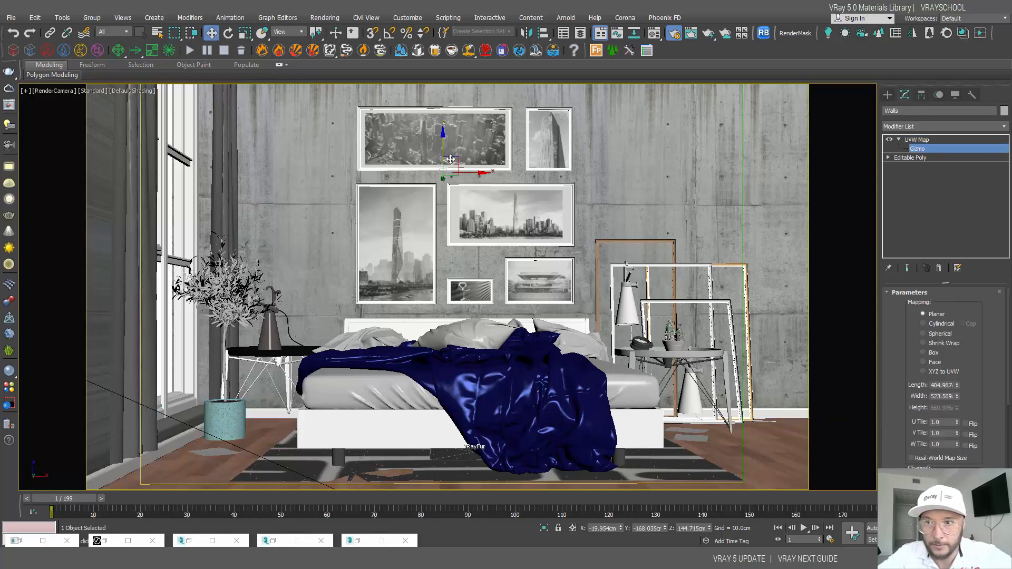
drag(451, 159, 452, 198)
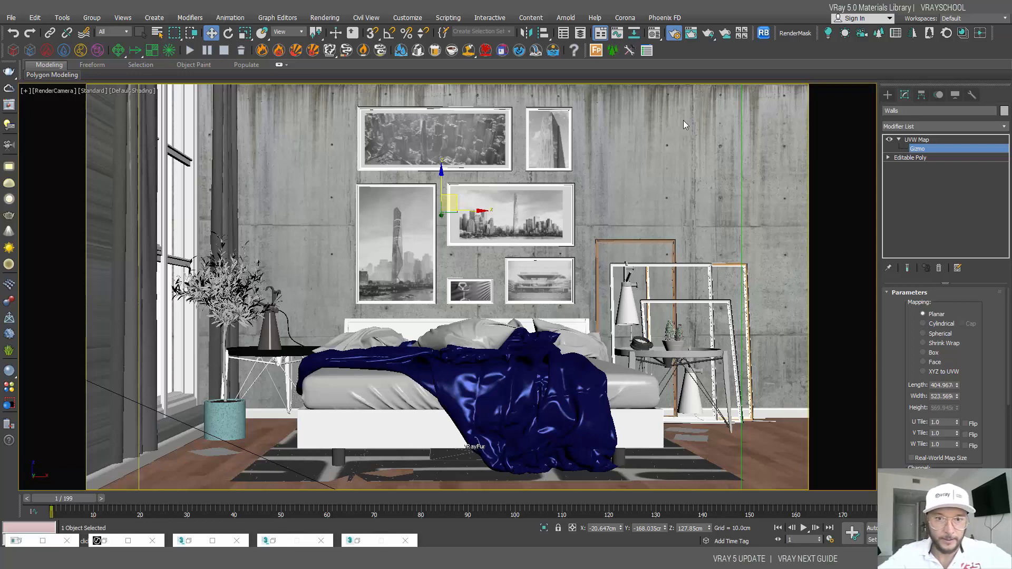
Step: Open the V-Ray render elements selection and pick VRayGlobalIllumination, VRayLighting and VRayLightMix
key(m)
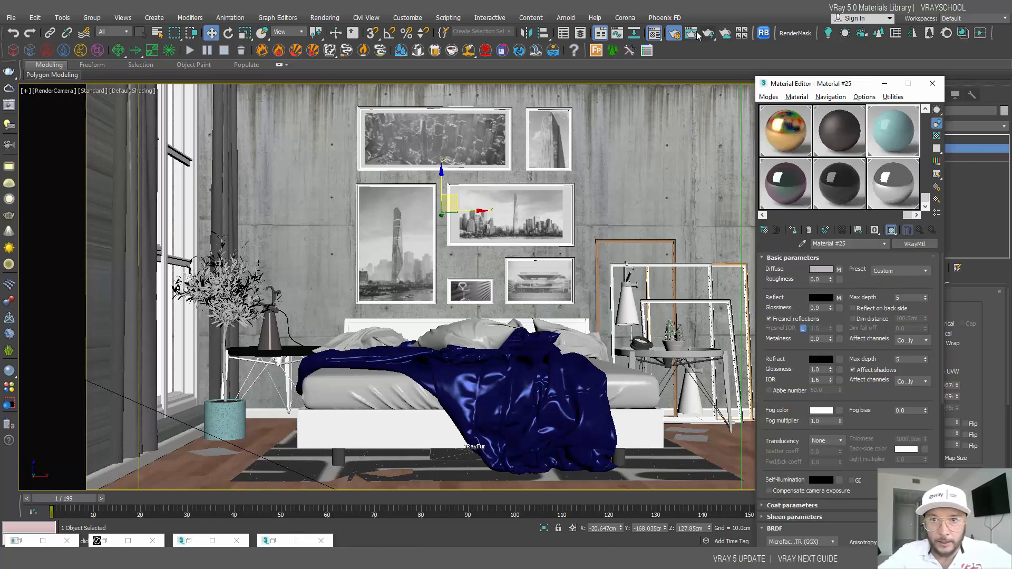
click(672, 34)
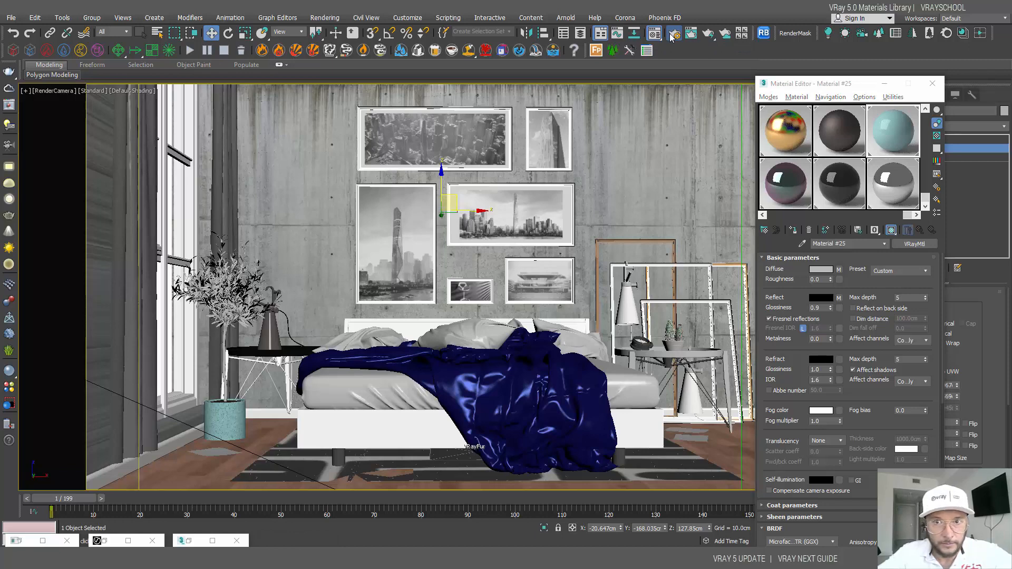
click(196, 135)
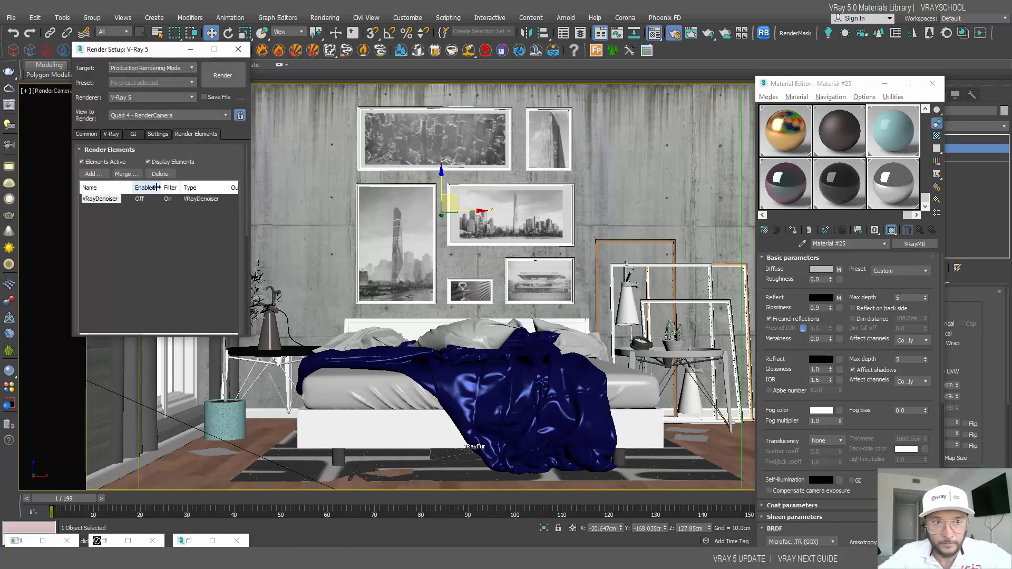
click(93, 175)
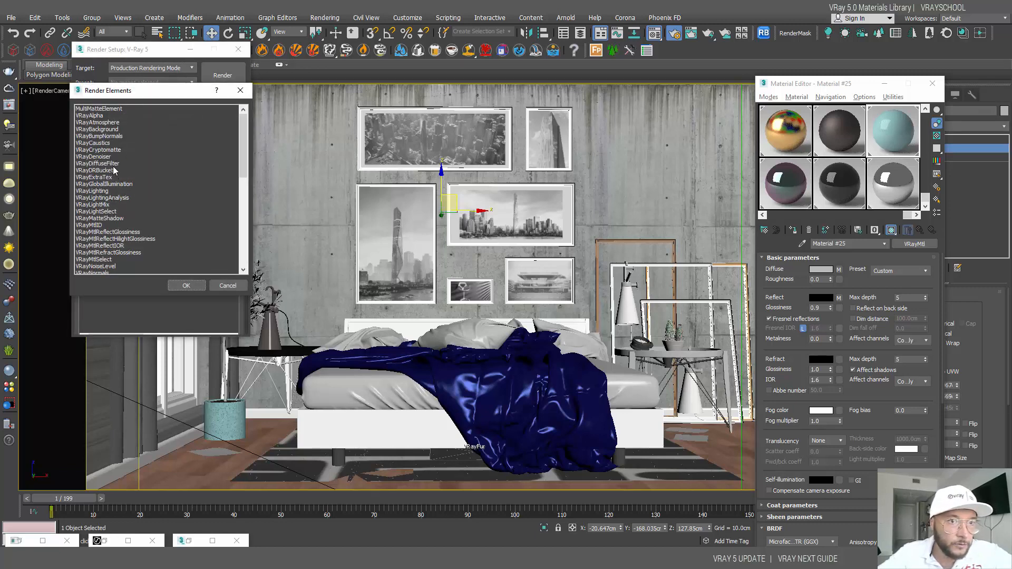
click(105, 192)
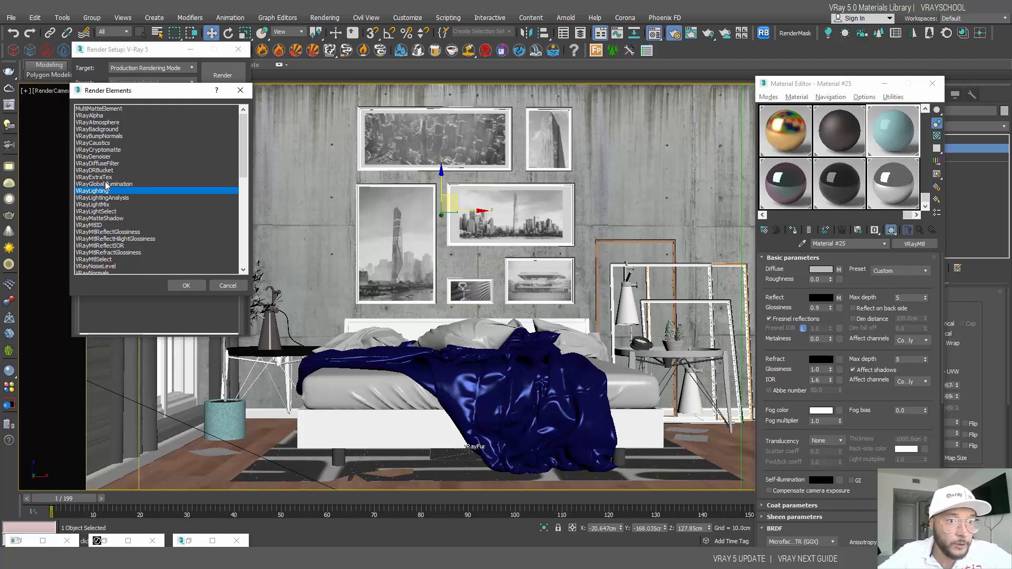
ctrl+click(105, 185)
ctrl+click(98, 205)
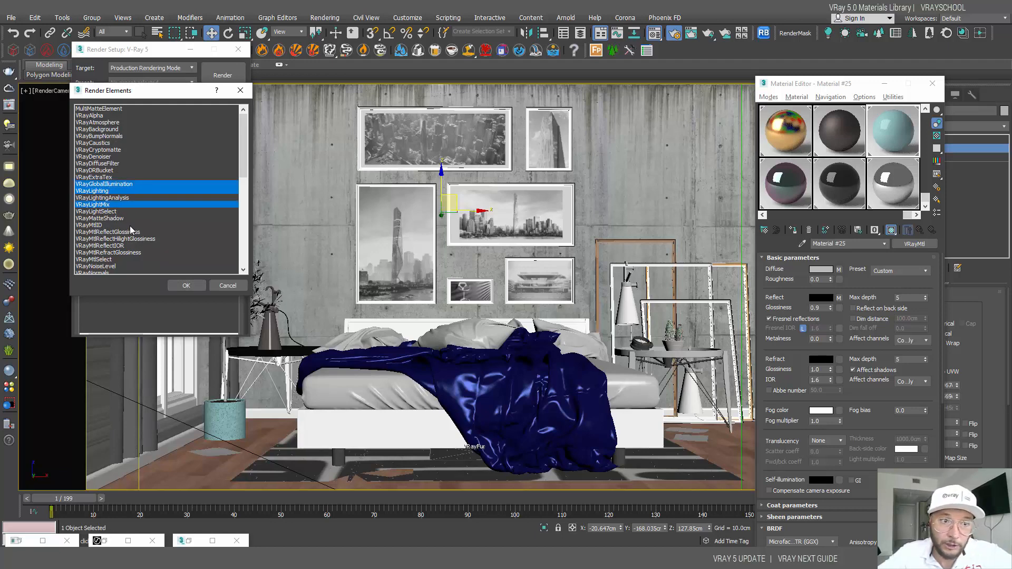
drag(245, 173, 243, 185)
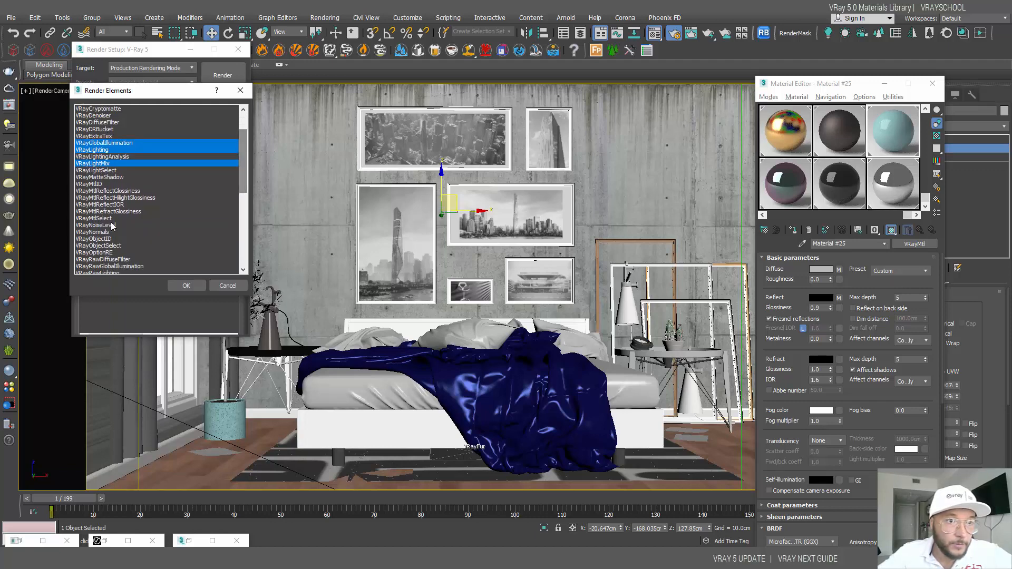
scroll(137, 209, down, 5)
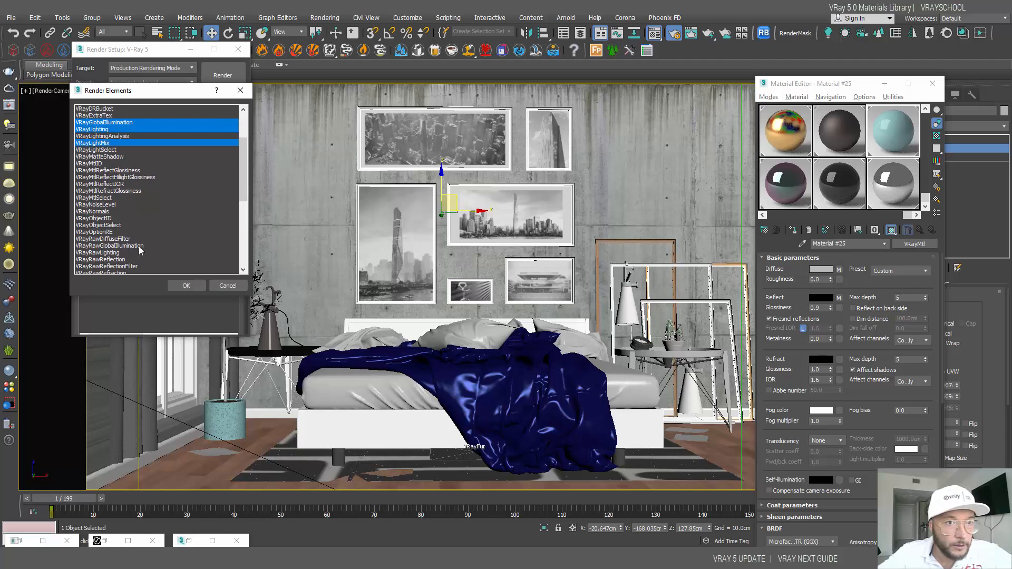
Step: Include VRayReflection, VRayReflectionFilter, VRayRefraction, VRayRefractionFilter, VRaySpecular and VRayTotalLighting in the selection and add all picked render elements
drag(116, 226, 109, 219)
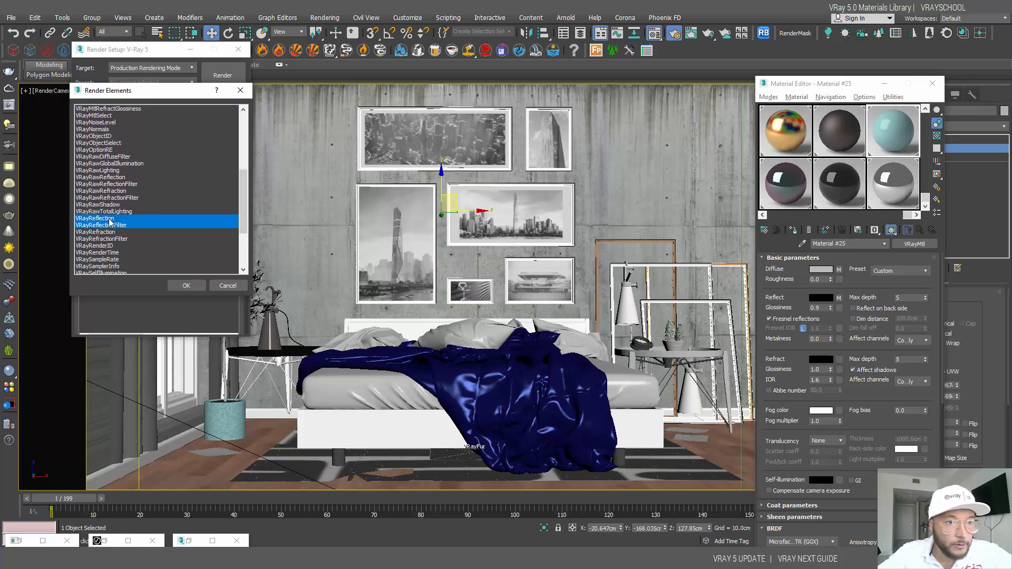
shift+click(109, 239)
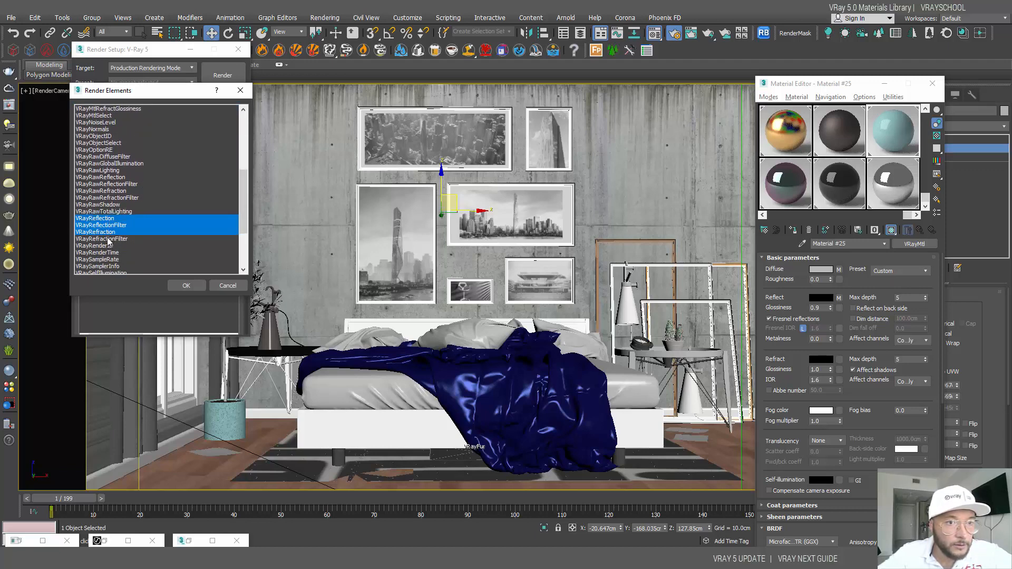
scroll(150, 240, down, 2)
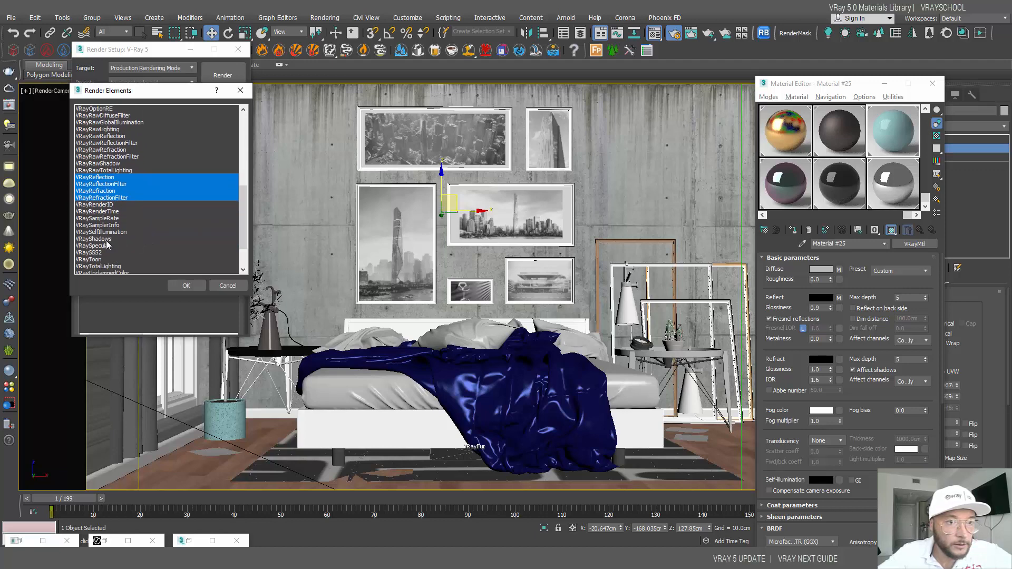
ctrl+click(104, 246)
scroll(147, 248, down, 2)
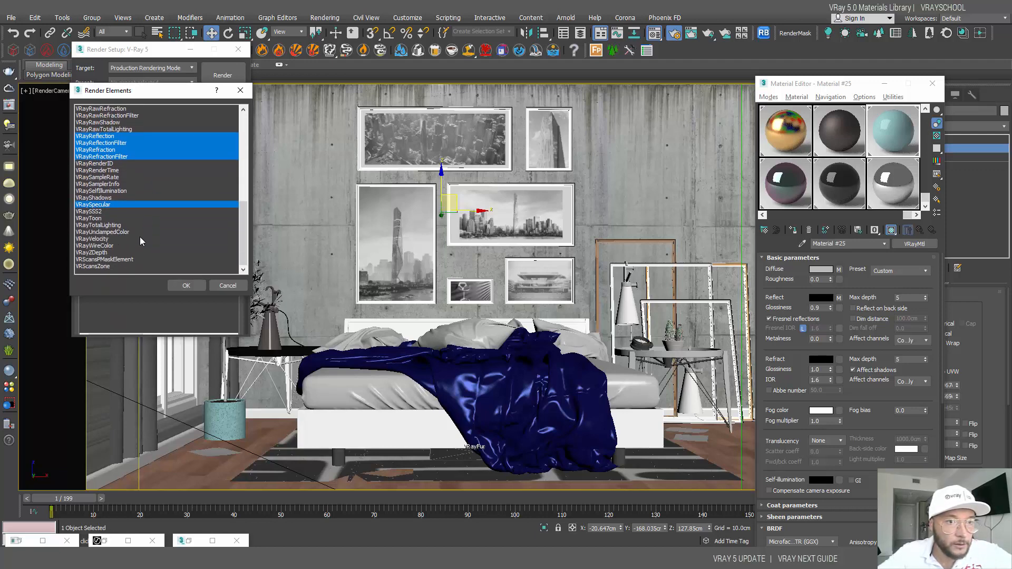
ctrl+click(120, 227)
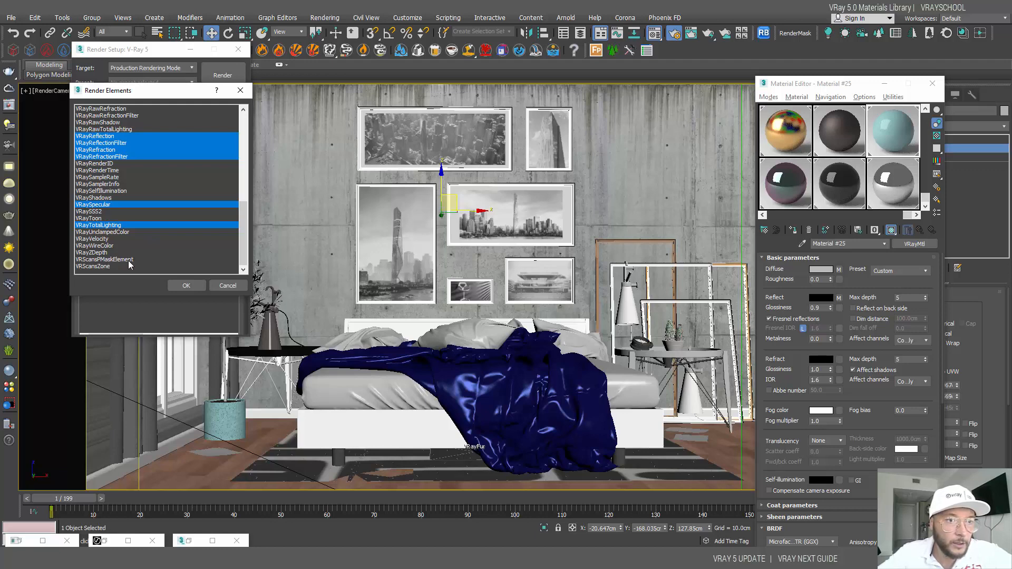
click(187, 286)
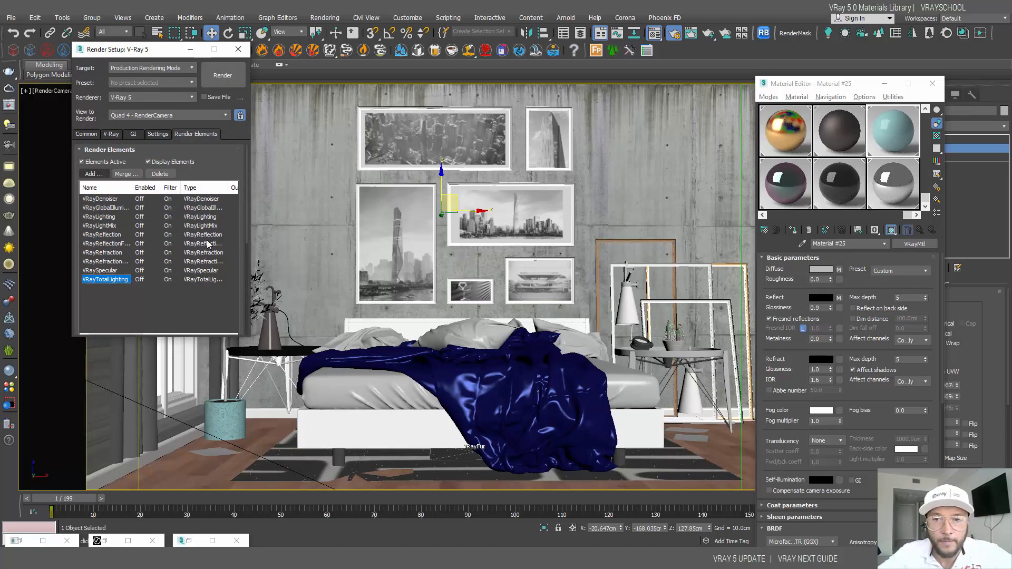
click(116, 227)
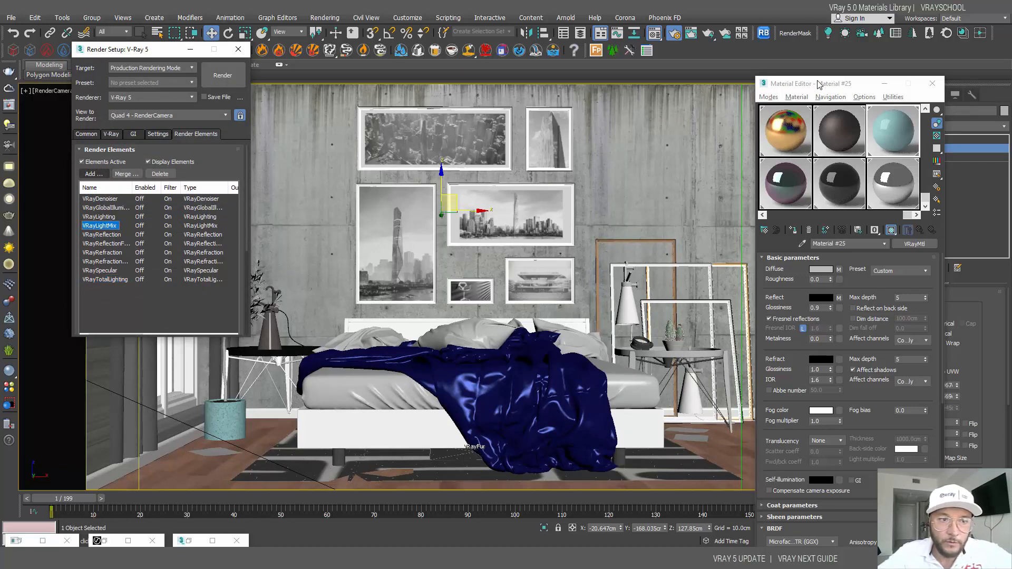
Step: Set the bucket width of the bucket image sampler to 12 in the V-Ray render settings
drag(873, 87, 591, 76)
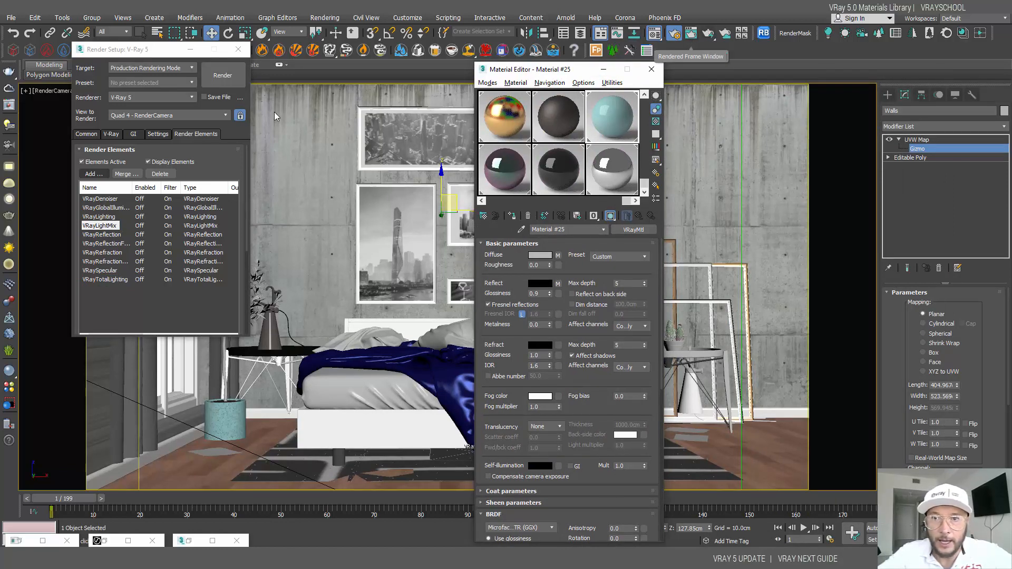
click(90, 134)
click(110, 135)
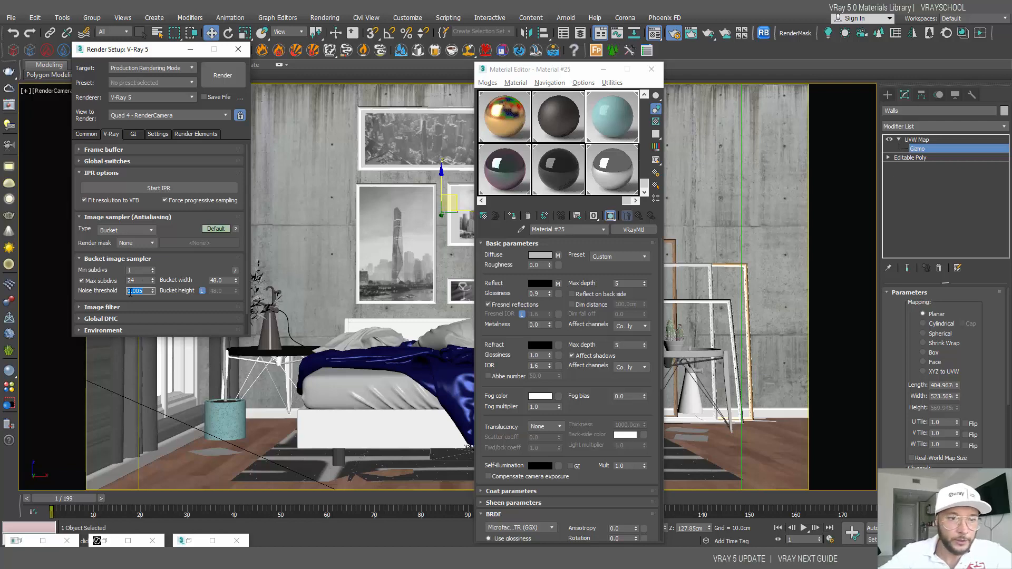
click(209, 280)
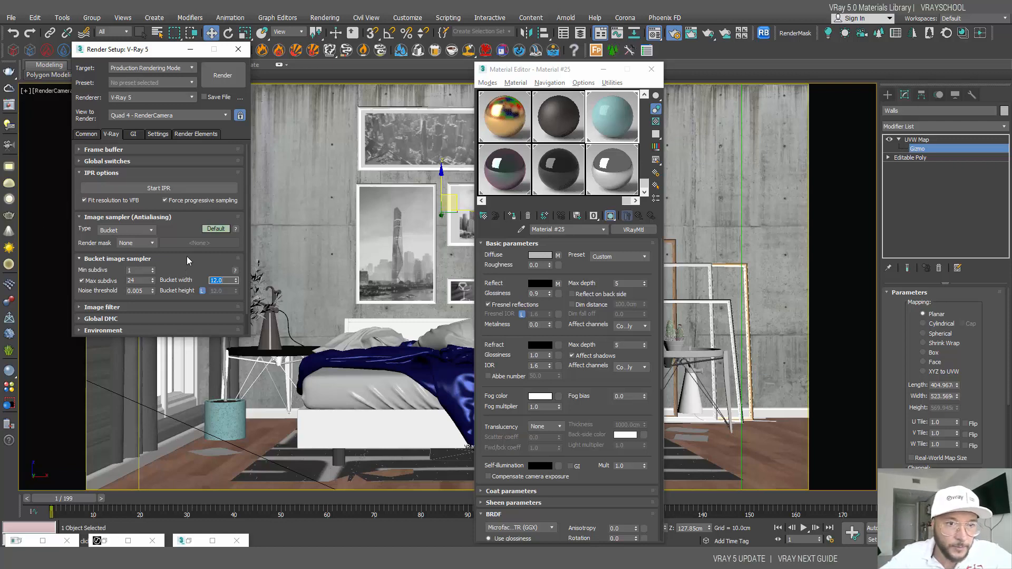
Step: Start the production render of RenderCamera and view its progress in the enlarged frame buffer
click(224, 75)
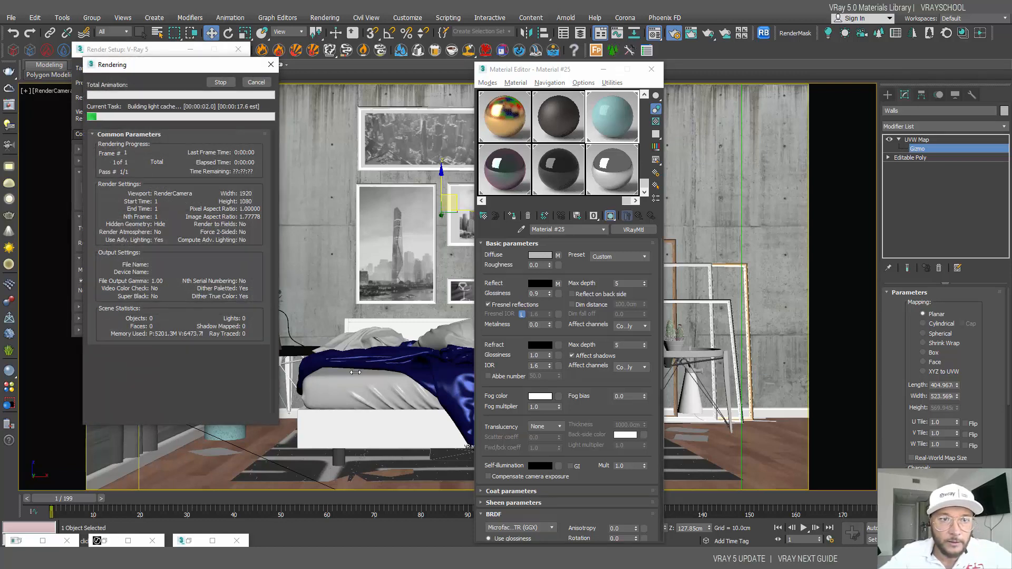
click(212, 540)
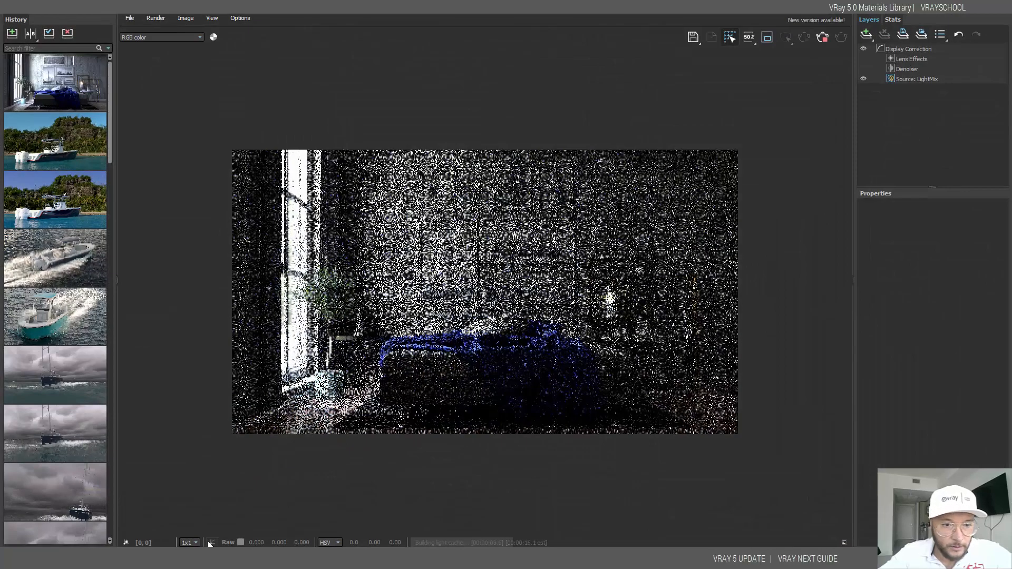
scroll(457, 371, up, 2)
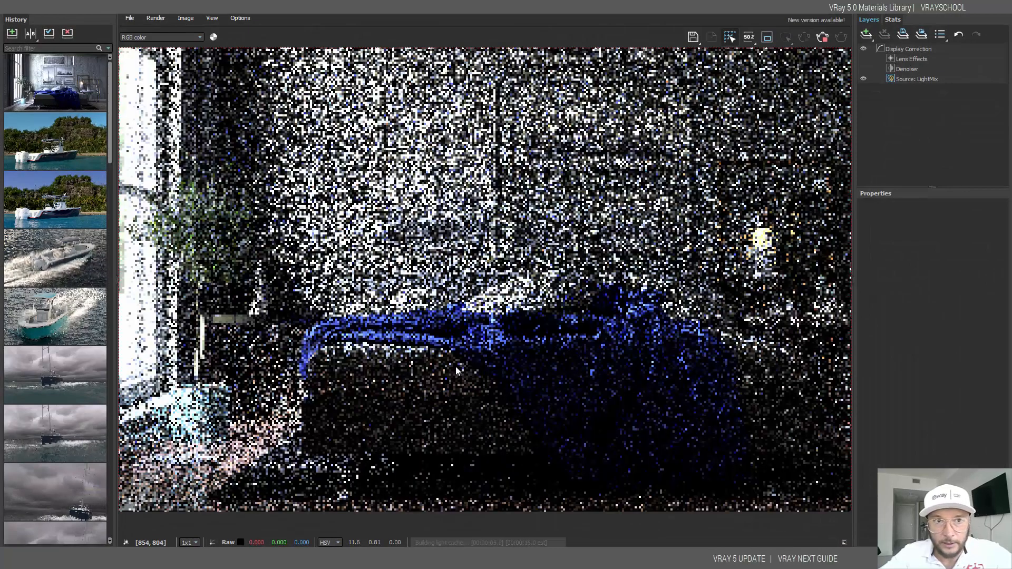
scroll(459, 369, down, 2)
scroll(466, 362, down, 1)
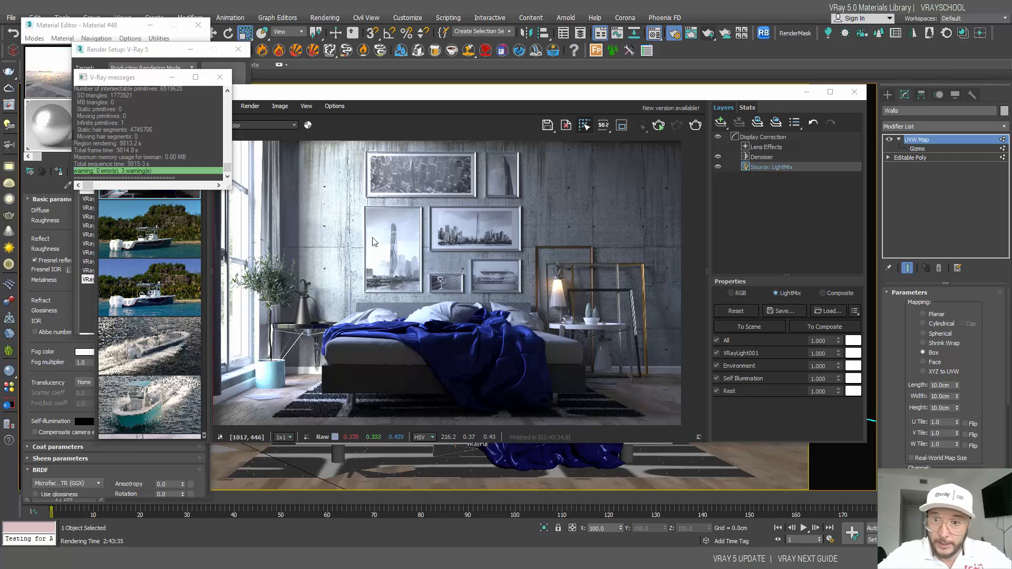
Step: Enlarge the frame buffer with the finished render and examine the framed pictures, concrete wall and bed
click(396, 245)
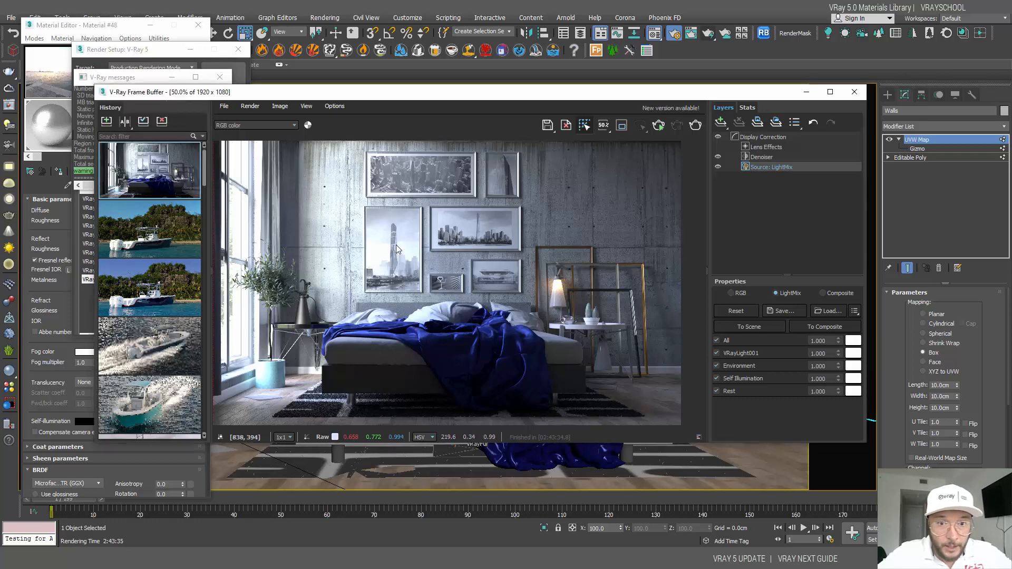
scroll(396, 244, up, 3)
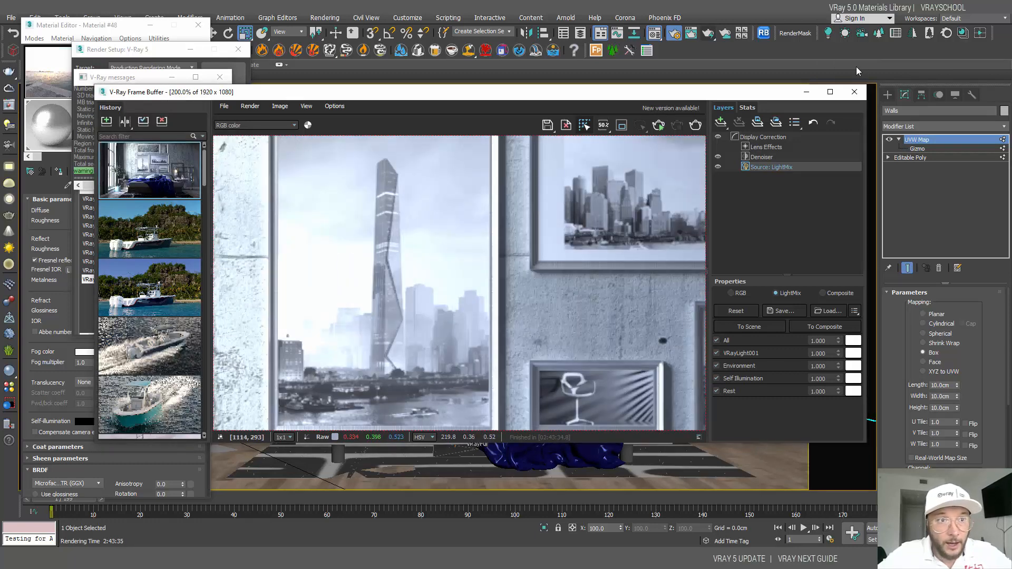
click(831, 92)
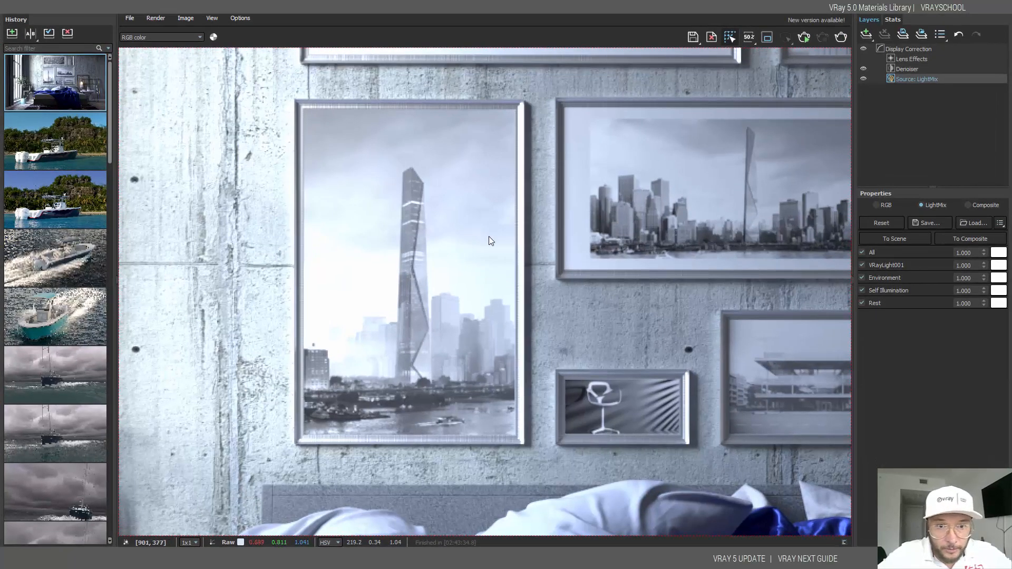
scroll(486, 236, down, 3)
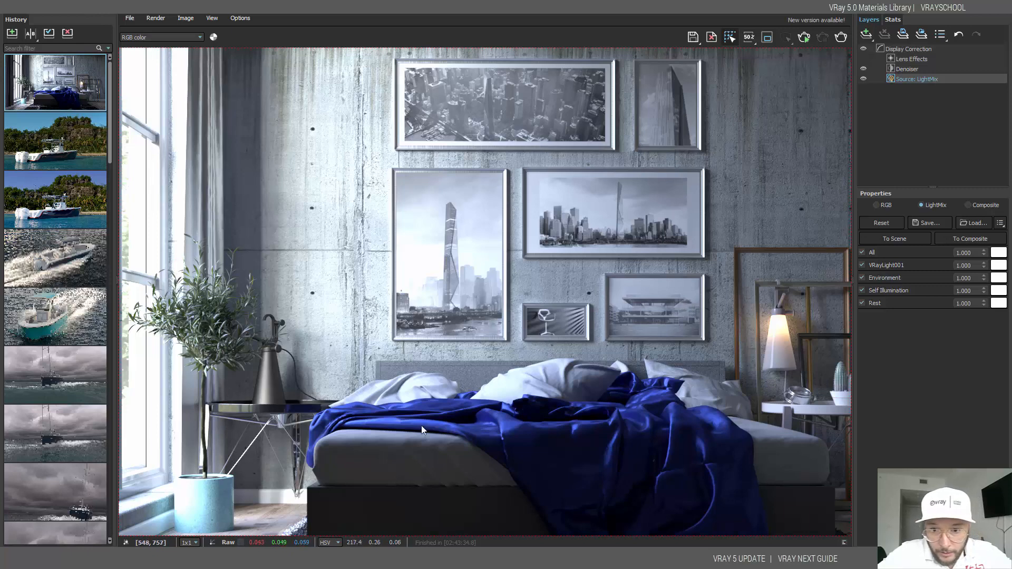
middle_drag(568, 397, 337, 373)
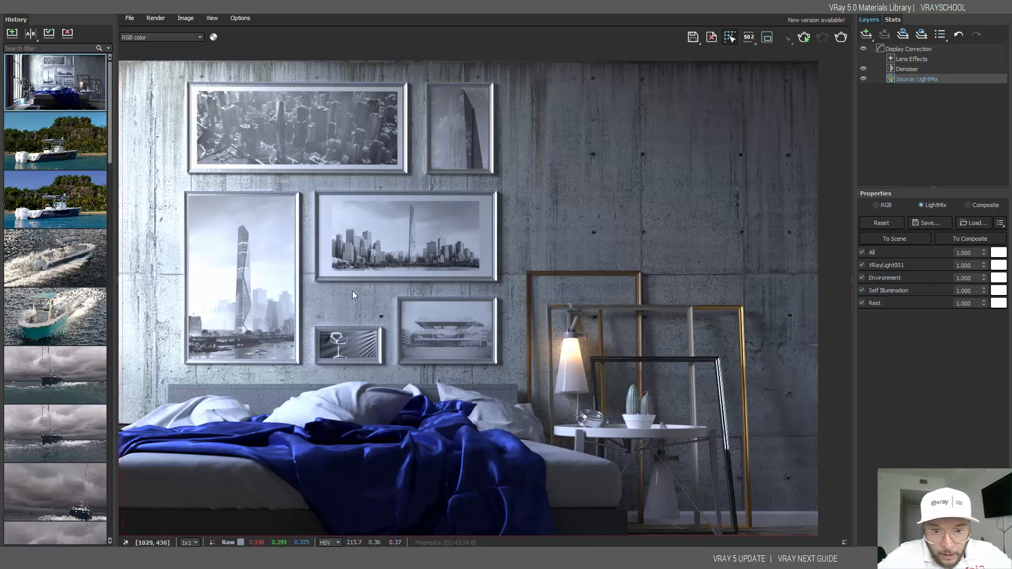
Step: Examine the plant pot, rug and floor up close in the finished render, followed by the wall and lit lamp
middle_drag(330, 280, 507, 166)
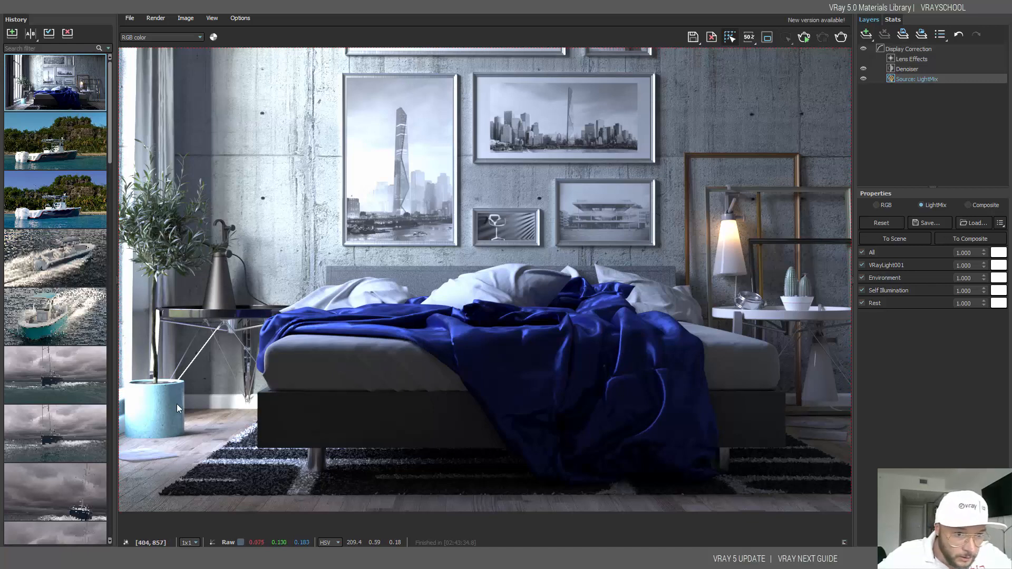
scroll(158, 431, up, 2)
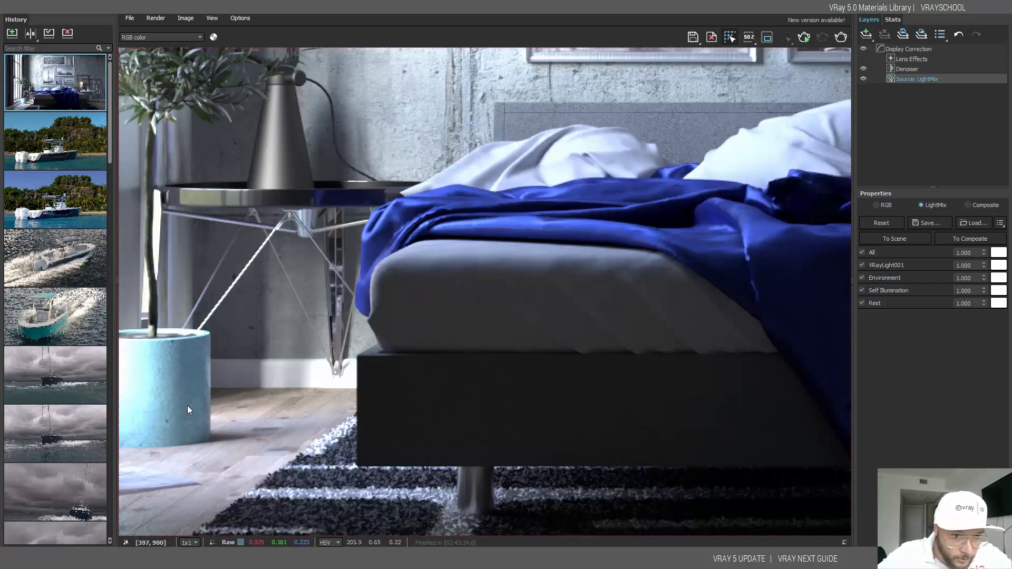
scroll(187, 406, down, 2)
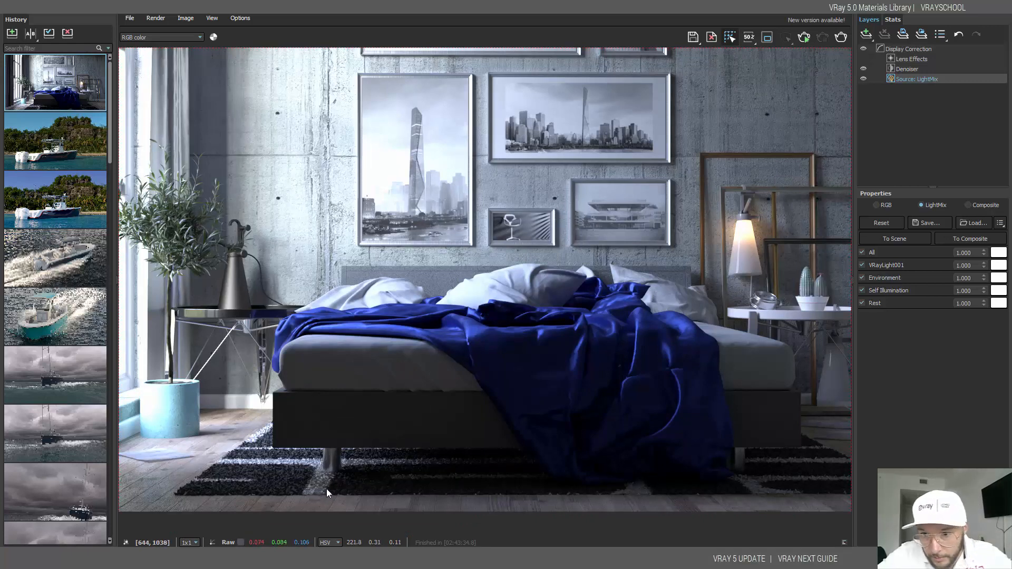
middle_drag(500, 404, 351, 460)
middle_drag(430, 284, 450, 343)
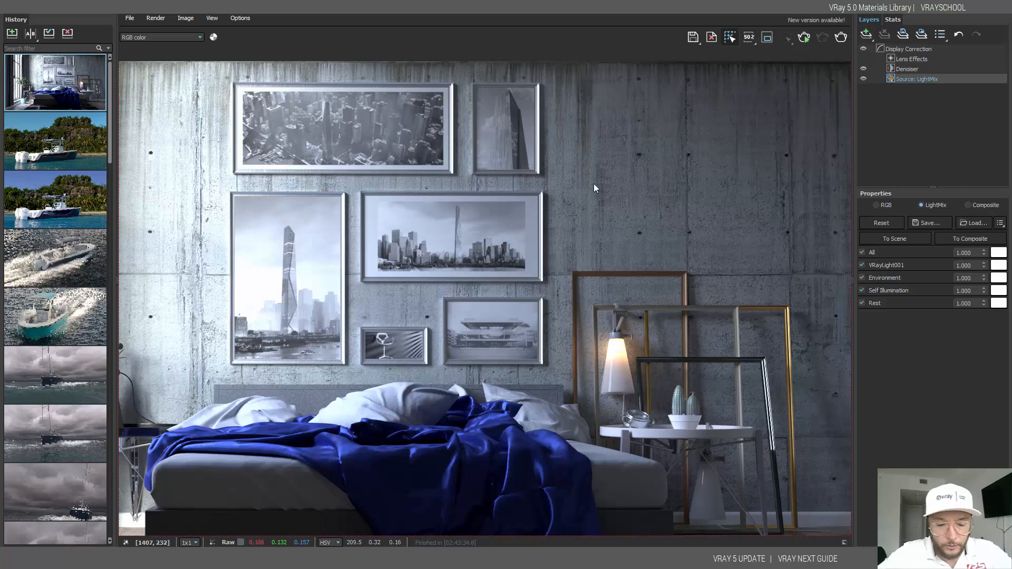
Step: Set the LightMix intensities of VRayLight001 to 0.895 and All to 1.040
scroll(593, 188, down, 2)
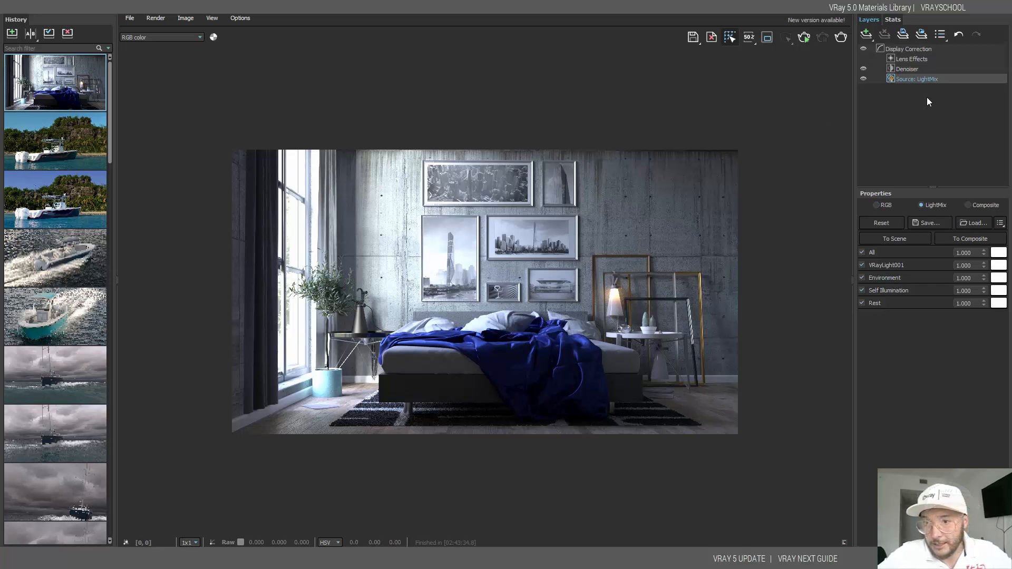
click(965, 266)
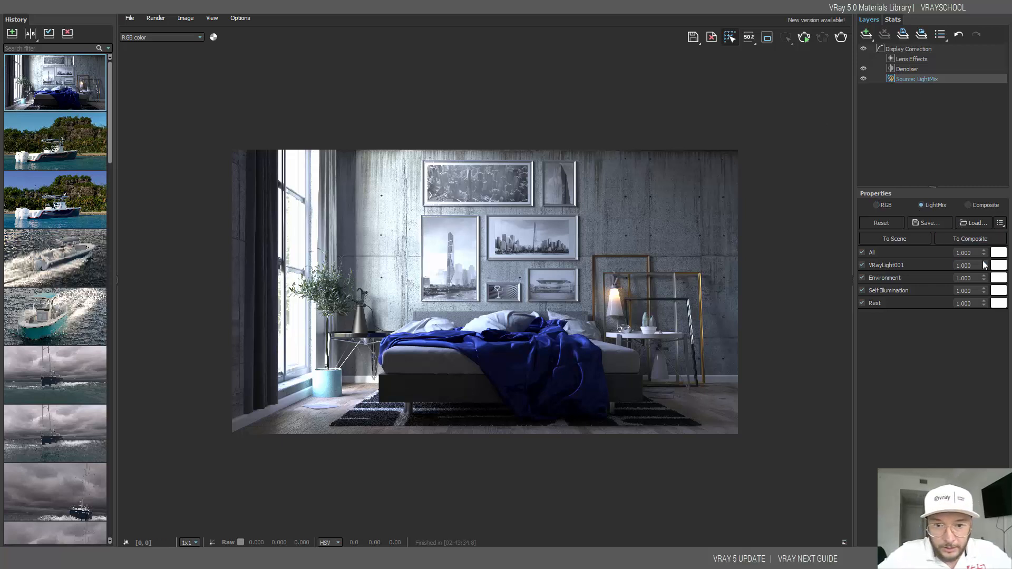
drag(984, 267, 985, 244)
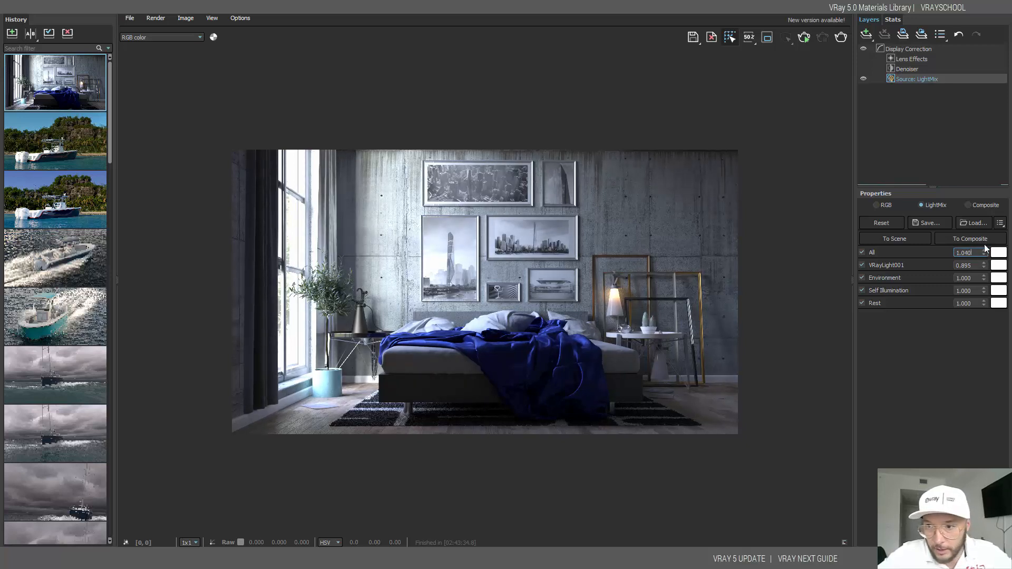
Step: Adjust the LightMix intensities of Self Illumination to 2.215 and Rest to 5.120
click(982, 278)
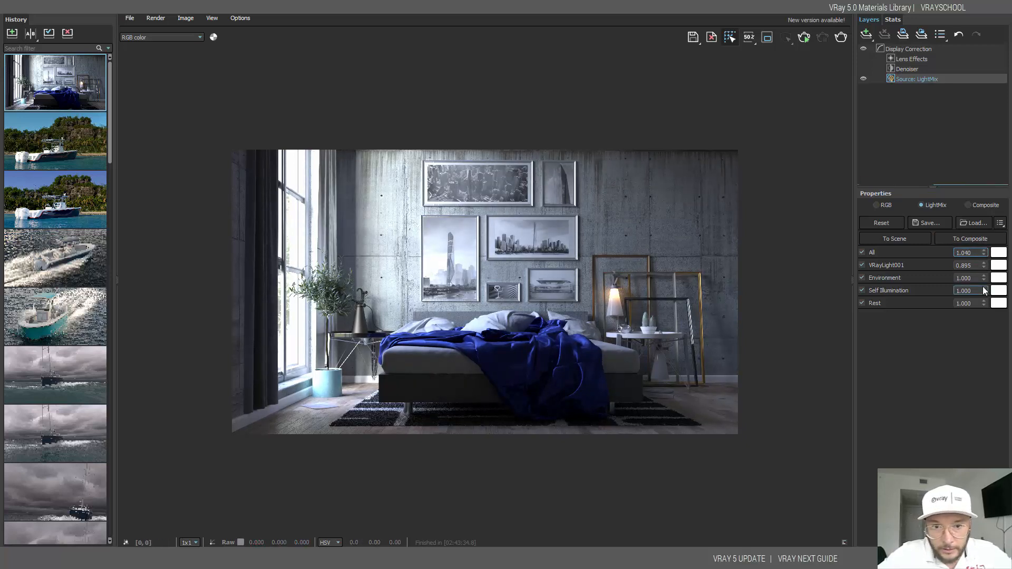
drag(984, 290, 945, 360)
drag(954, 16, 898, 30)
drag(996, 148, 1011, 377)
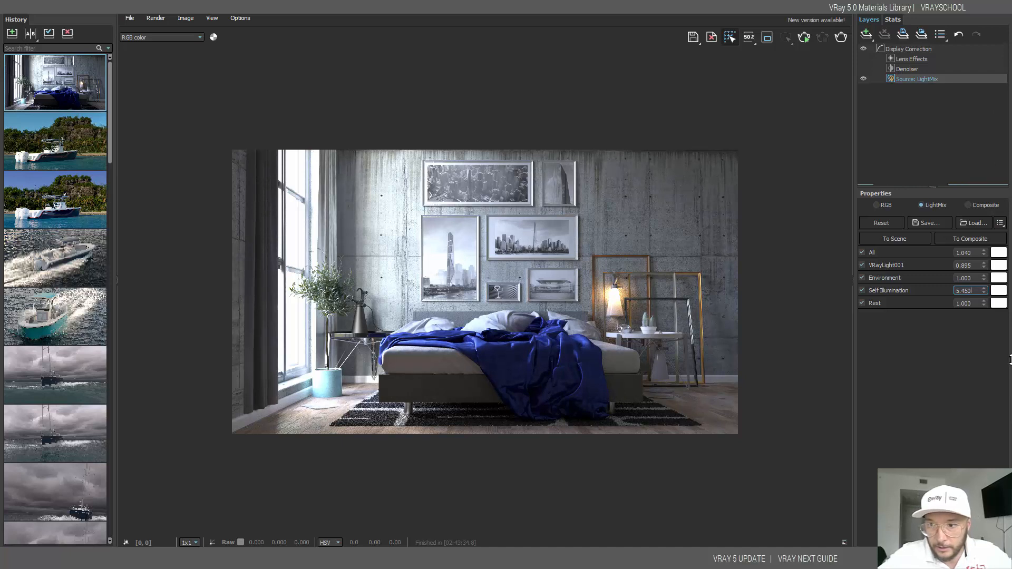
drag(984, 303, 980, 440)
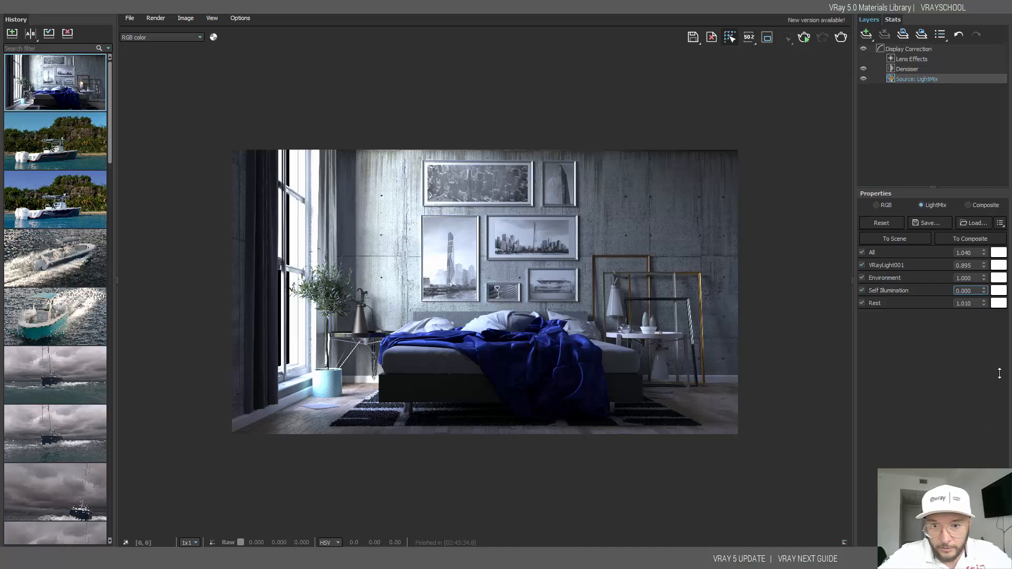
drag(999, 374, 956, 357)
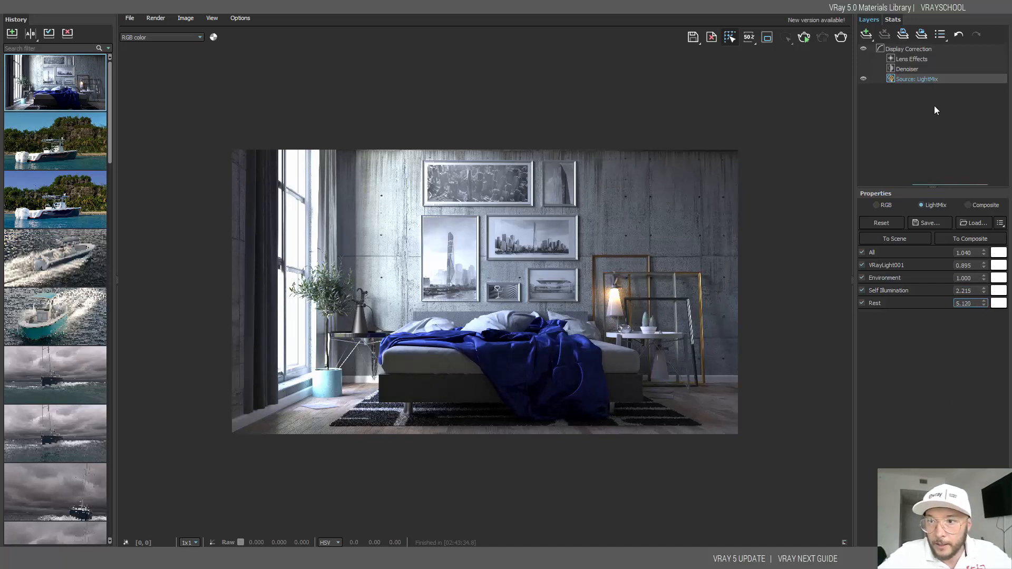
Step: Switch the source layer from LightMix to Composite and add a Render Element layer under it
click(968, 205)
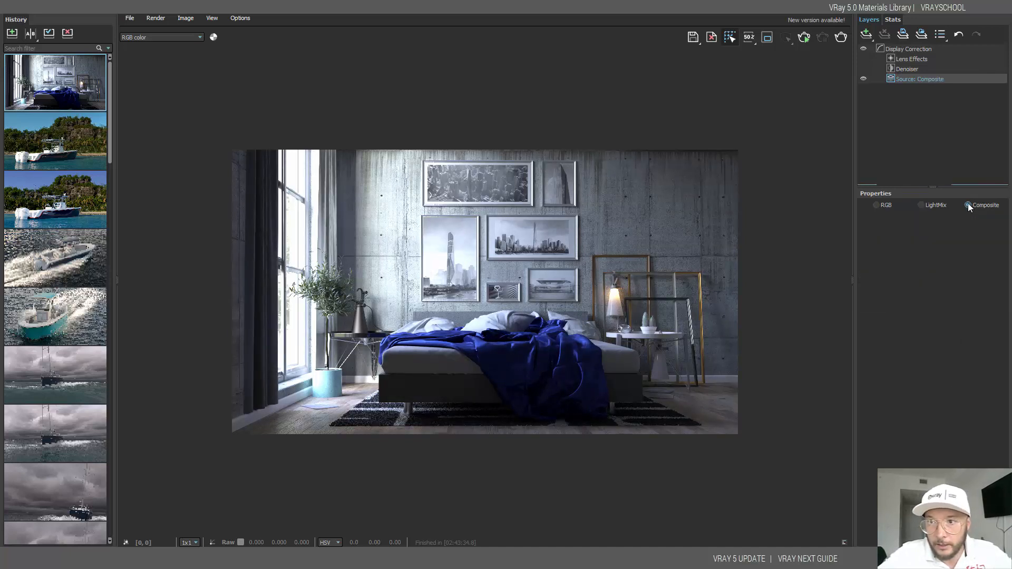
click(868, 35)
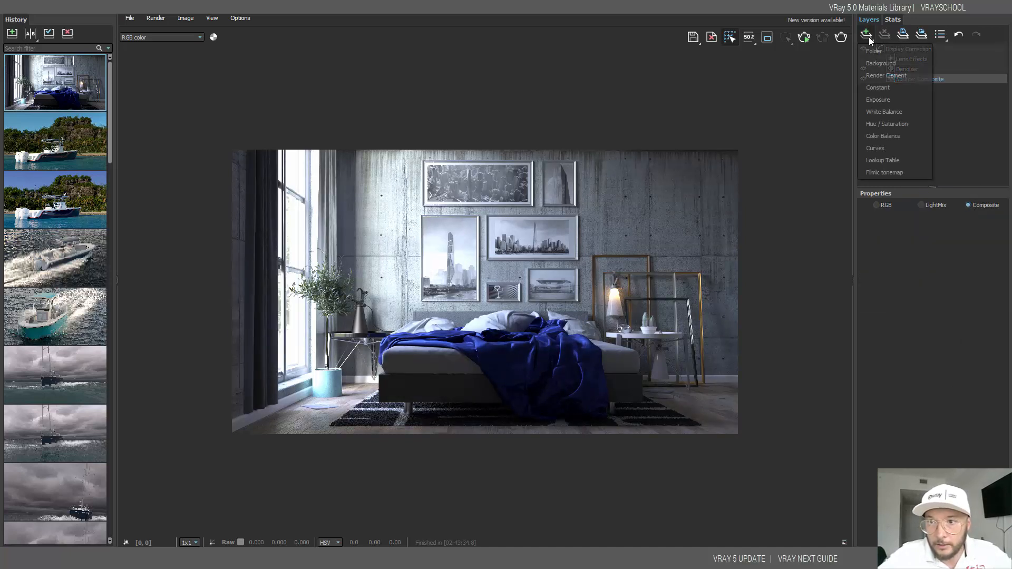
click(908, 75)
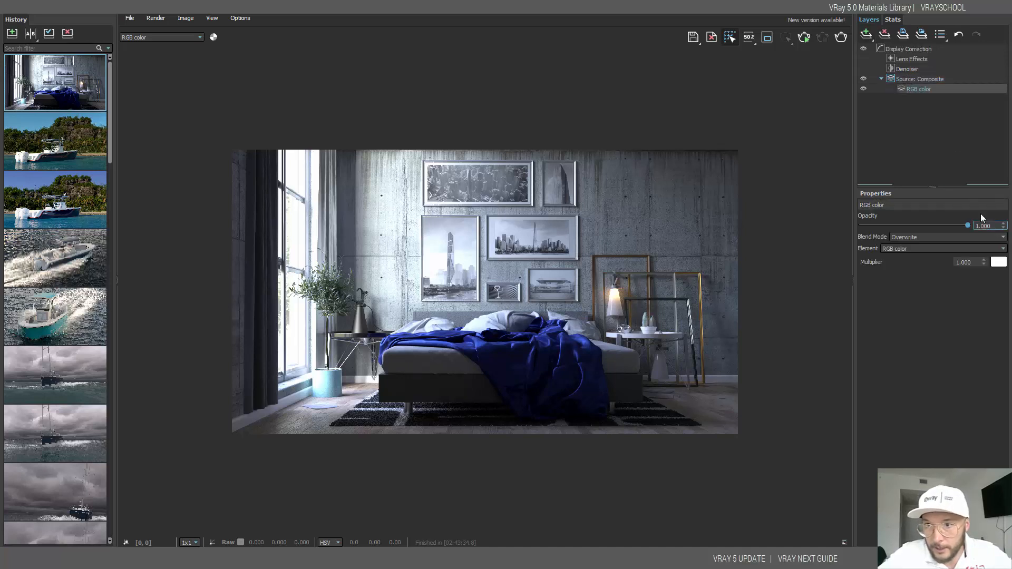
click(976, 237)
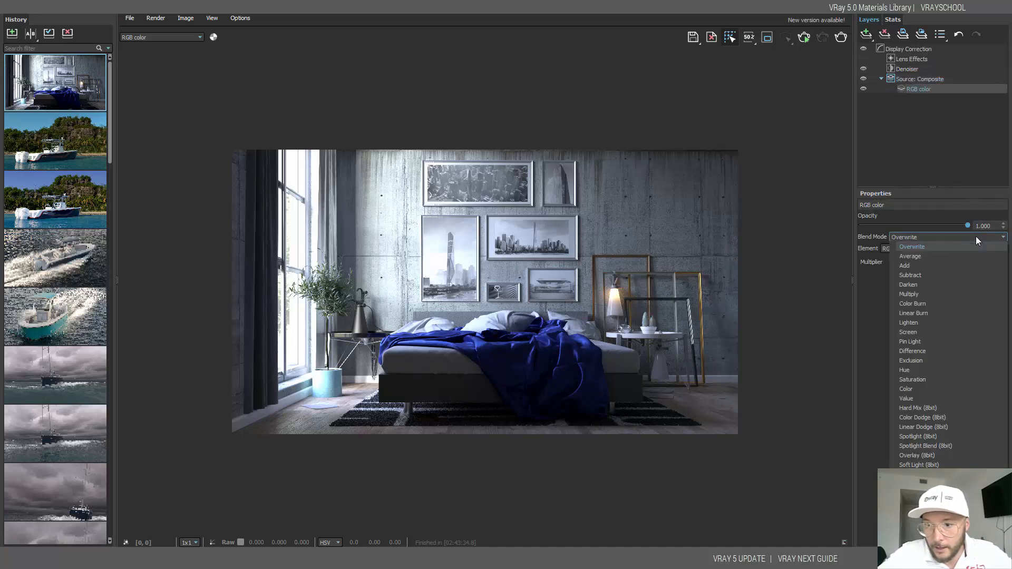
click(976, 239)
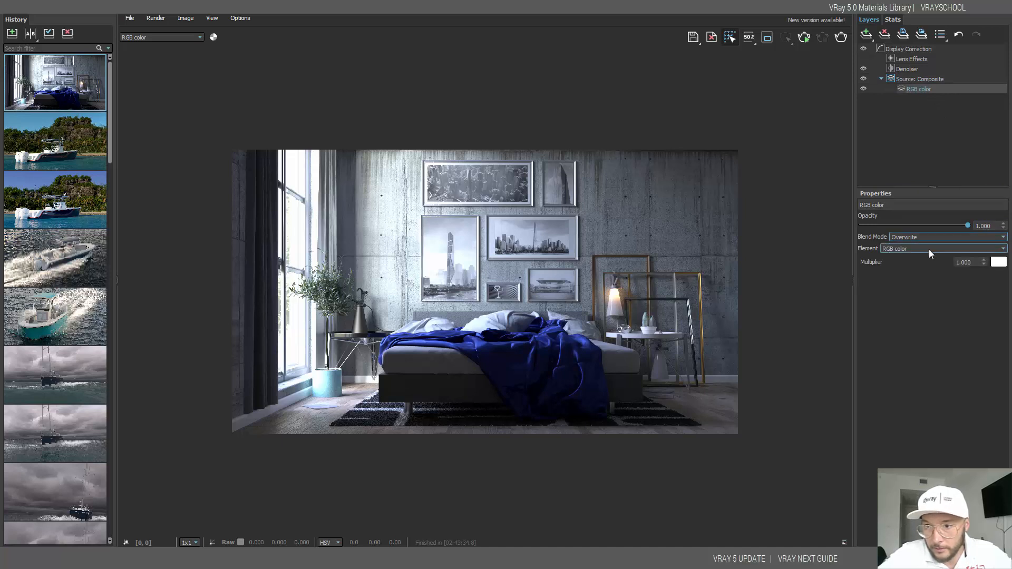
Step: Preview the available render elements in the composite layer, from VRayGlobalIllumination through VRayReflection, VRaySpecular and noiseLevel to diffuseFilter
click(929, 249)
click(942, 285)
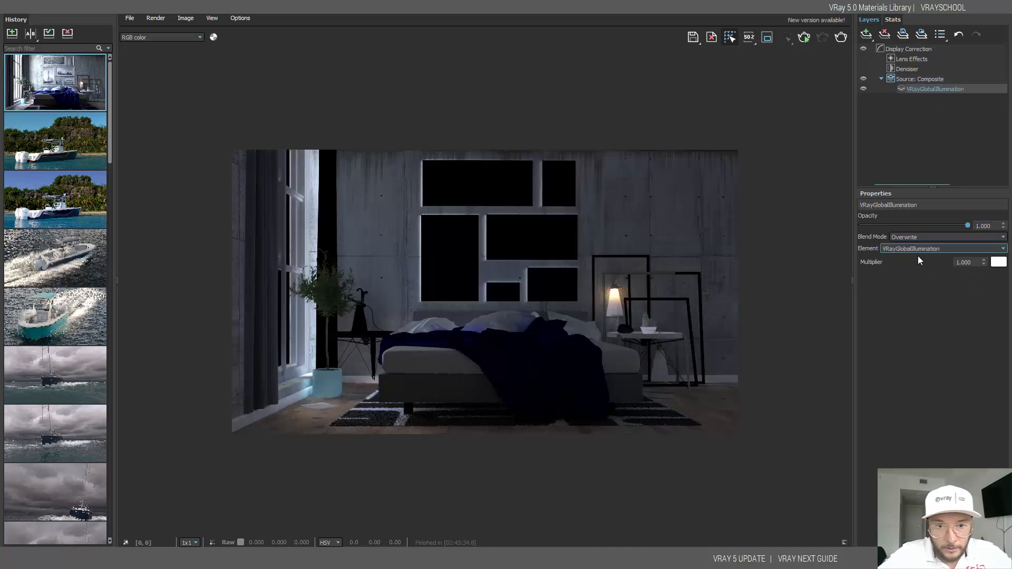
scroll(919, 250, down, 3)
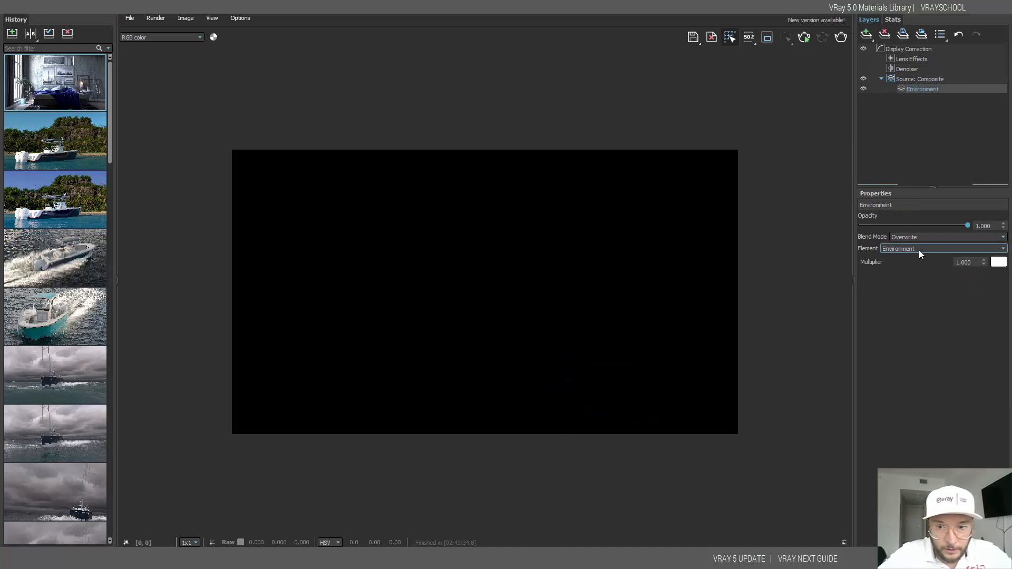
scroll(919, 250, down, 3)
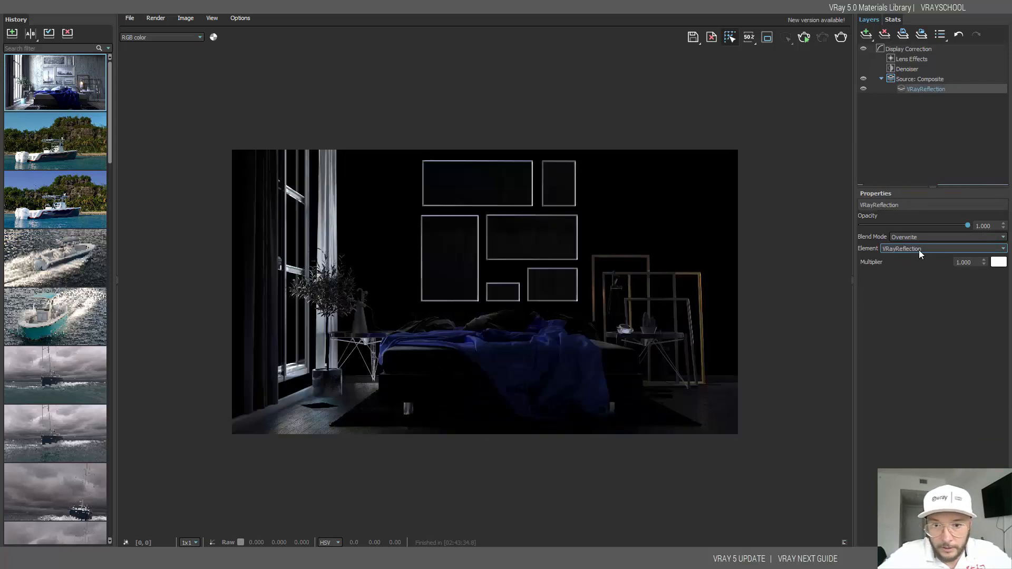
scroll(923, 251, down, 1)
scroll(922, 251, down, 4)
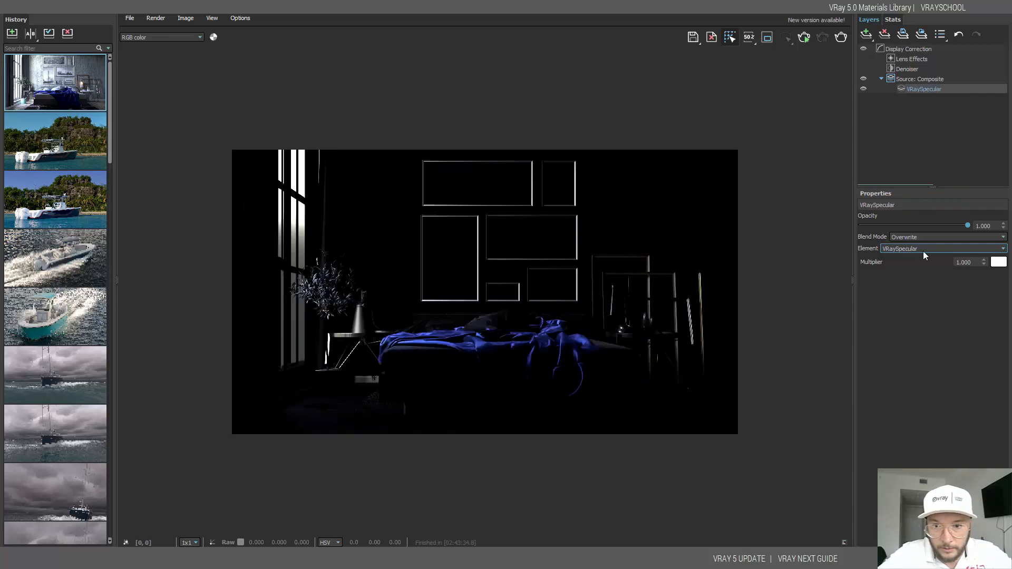
scroll(922, 251, down, 2)
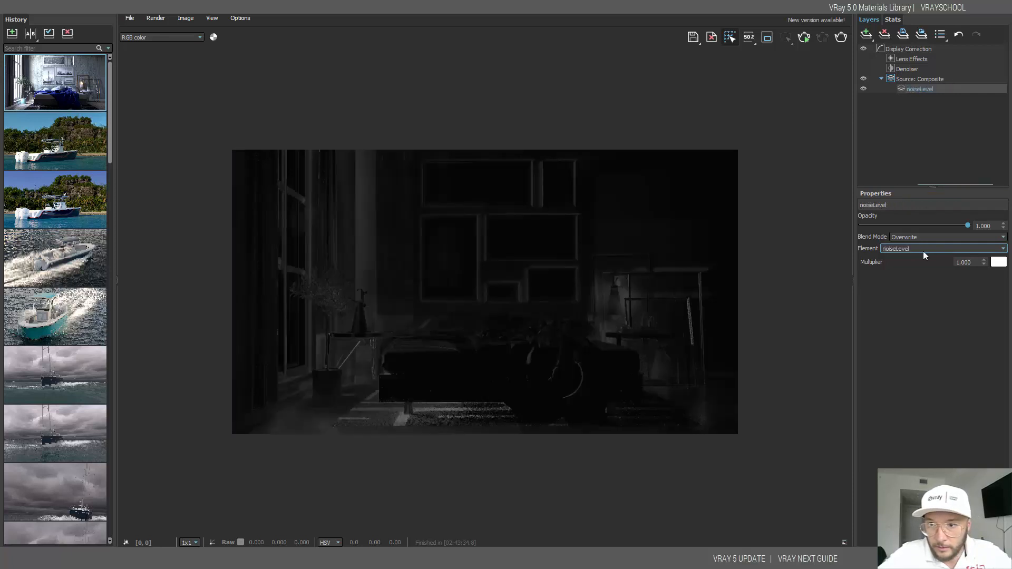
scroll(923, 251, down, 3)
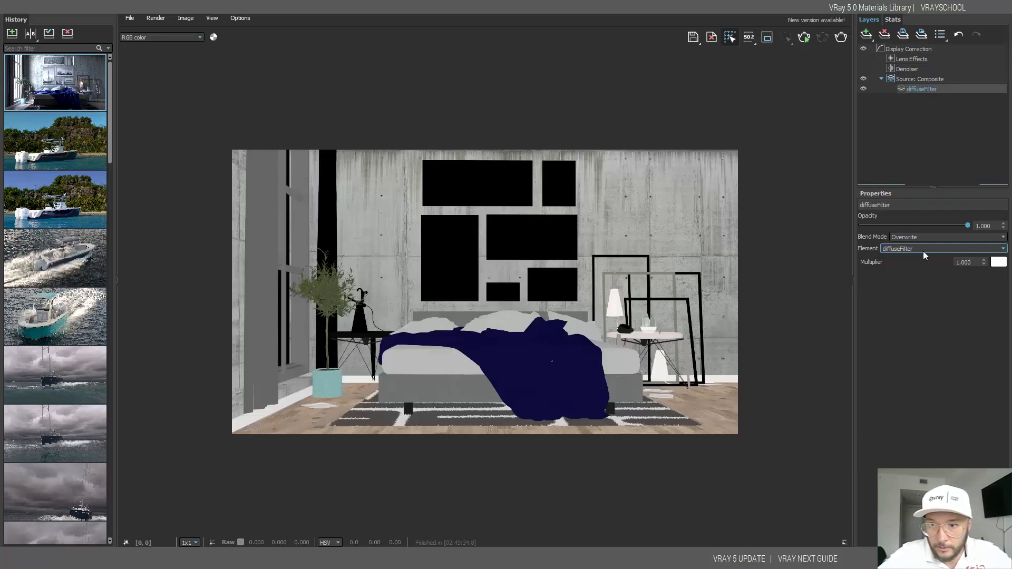
Step: Set the composite layer's element to VRaySpecular and its blend mode to Add
click(924, 250)
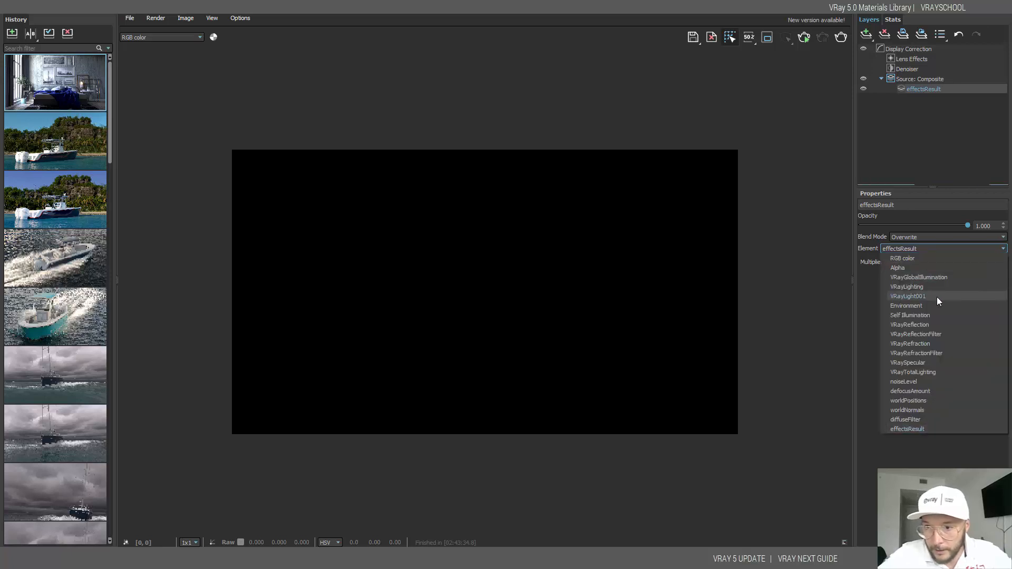
click(928, 362)
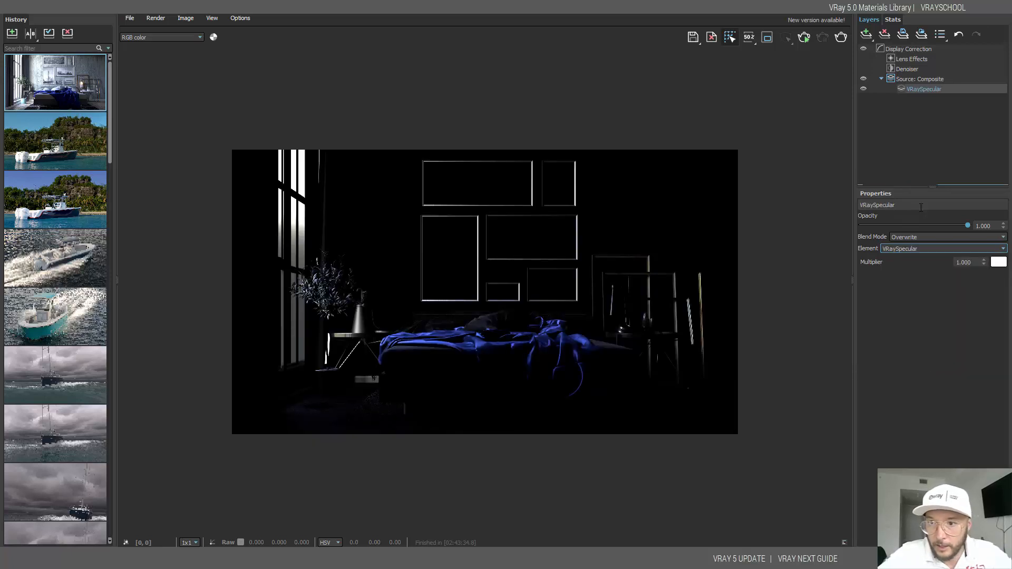
click(919, 236)
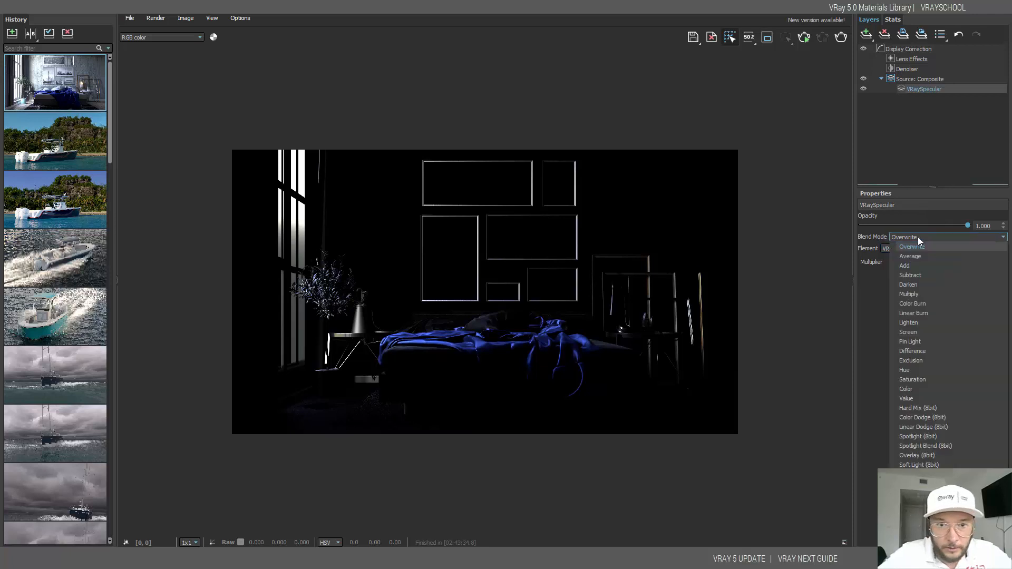
click(912, 263)
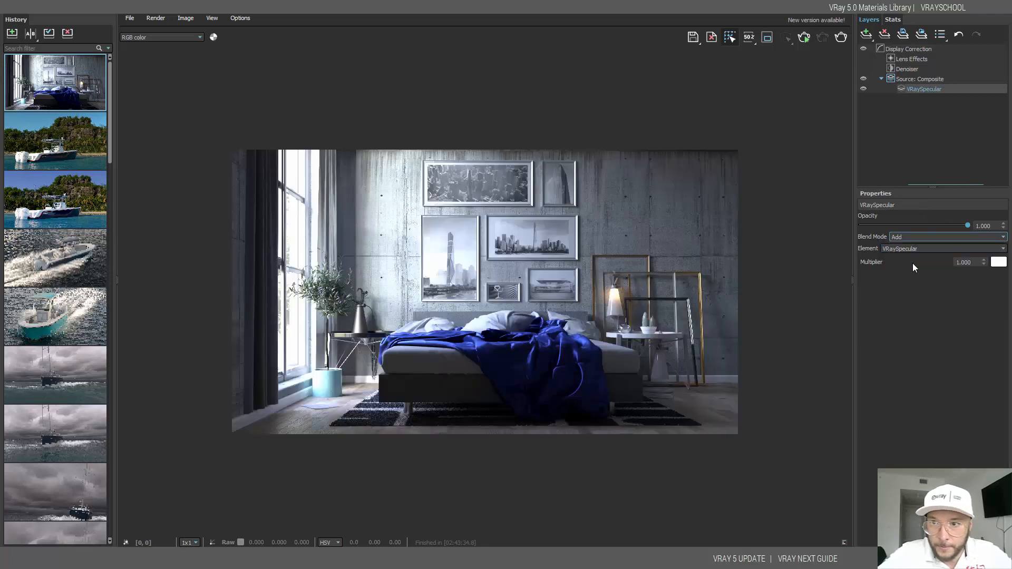
Step: Toggle the VRaySpecular layer's visibility repeatedly to compare the render with and without the added specular
click(865, 88)
click(866, 87)
click(866, 87)
click(866, 87)
click(866, 87)
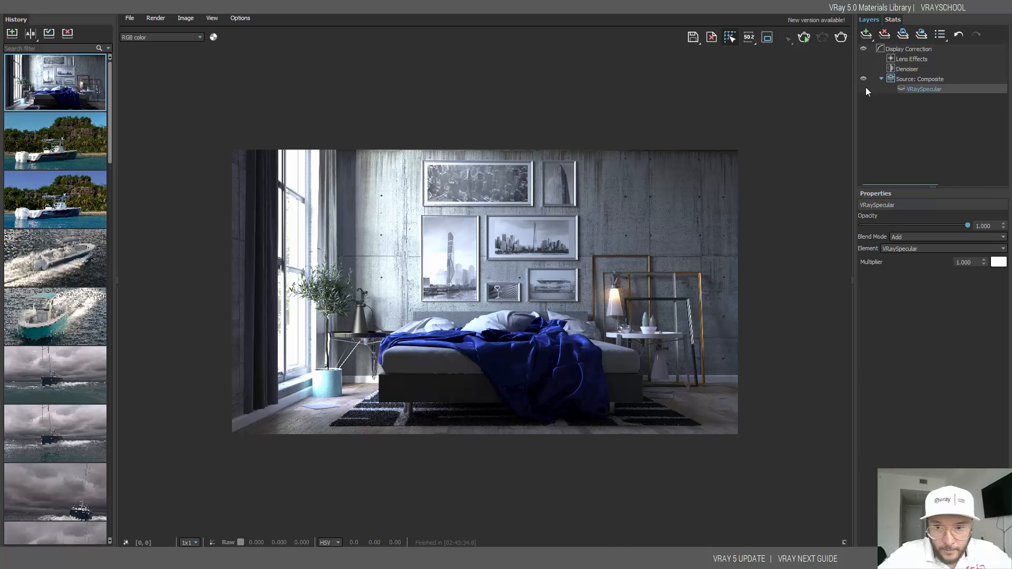
click(866, 87)
click(866, 87)
click(865, 87)
click(865, 87)
click(866, 87)
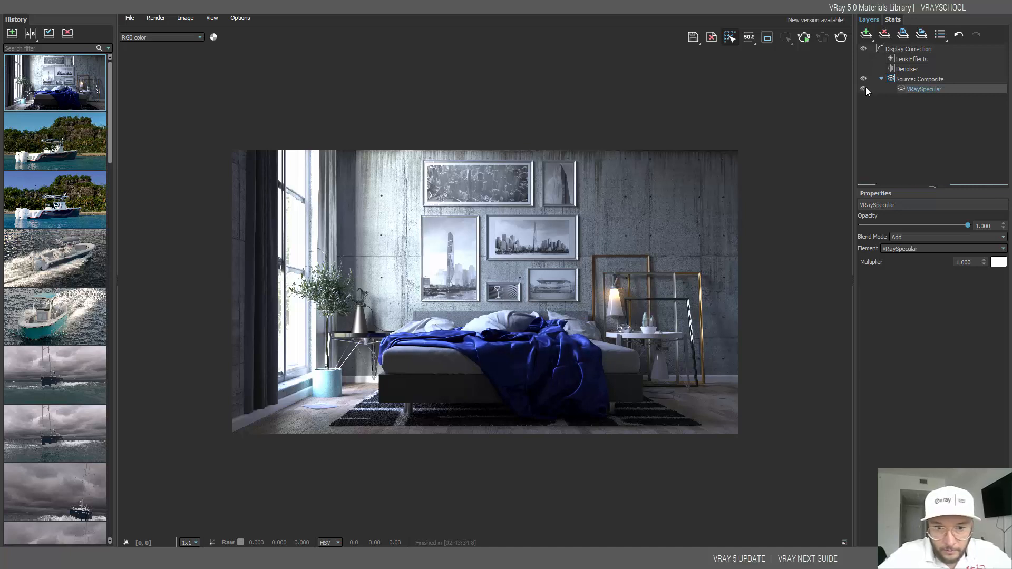
click(866, 87)
click(866, 87)
click(866, 87)
click(866, 87)
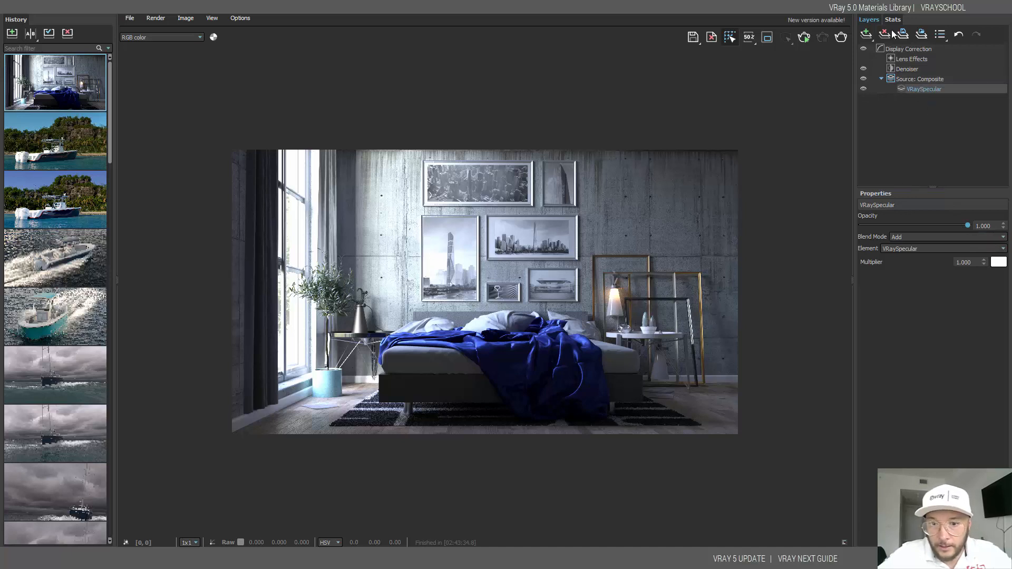
Step: Try an Exposure layer on the VRaySpecular element with highlight burn 0.714, contrast 0.034 and exposure 1.305, and delete that layer
click(867, 34)
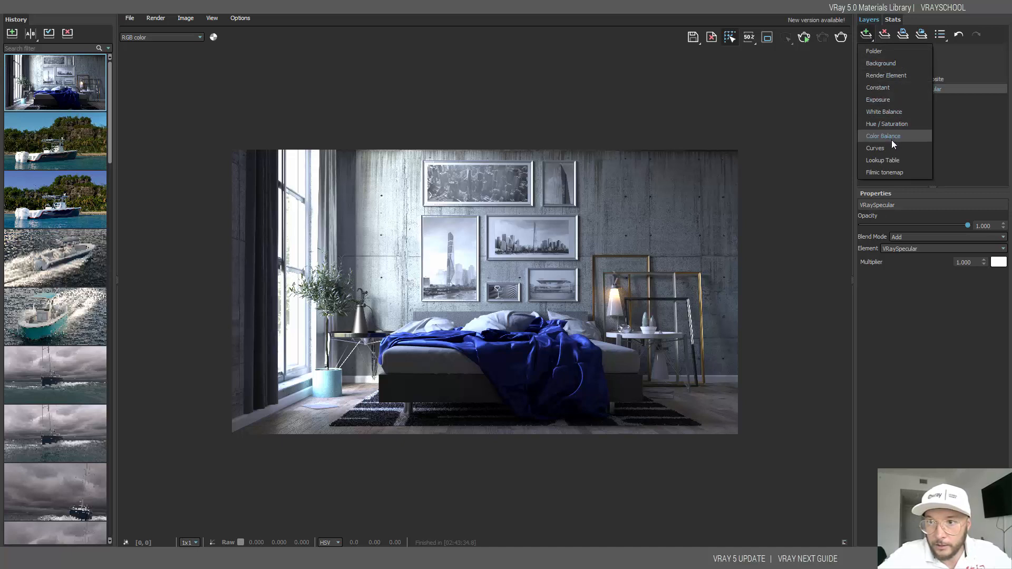
click(900, 100)
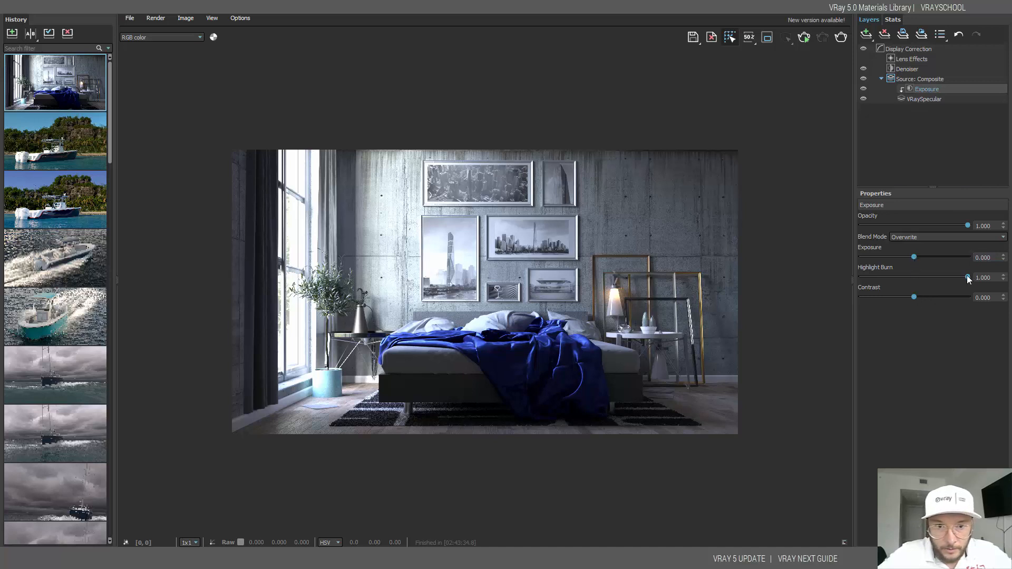
mouse_move(967, 275)
mouse_down()
mouse_move(929, 269)
mouse_move(939, 270)
mouse_move(916, 296)
mouse_up()
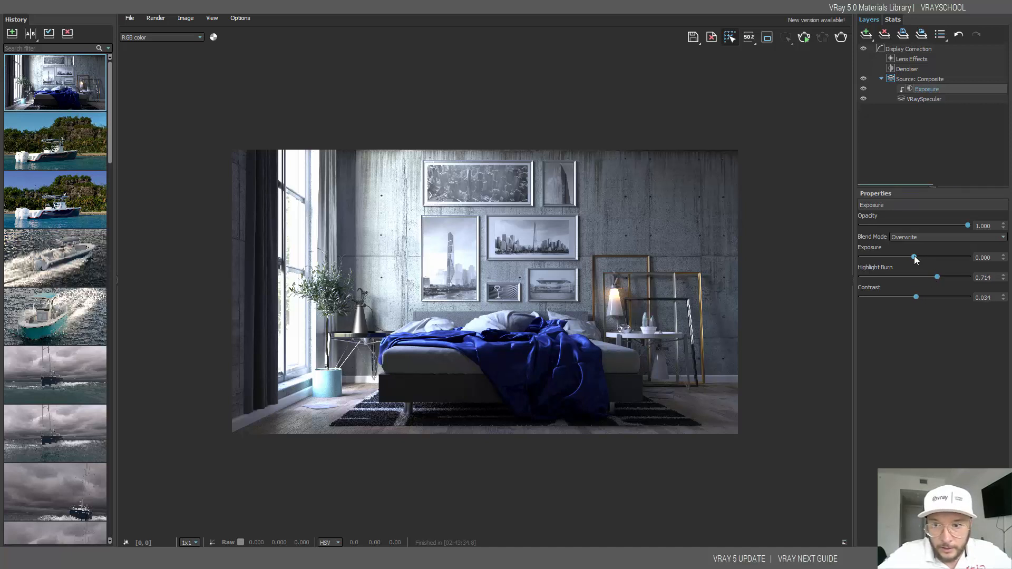
mouse_move(914, 257)
mouse_down()
mouse_move(972, 249)
mouse_move(916, 247)
mouse_move(935, 249)
mouse_move(917, 249)
mouse_move(928, 257)
mouse_up()
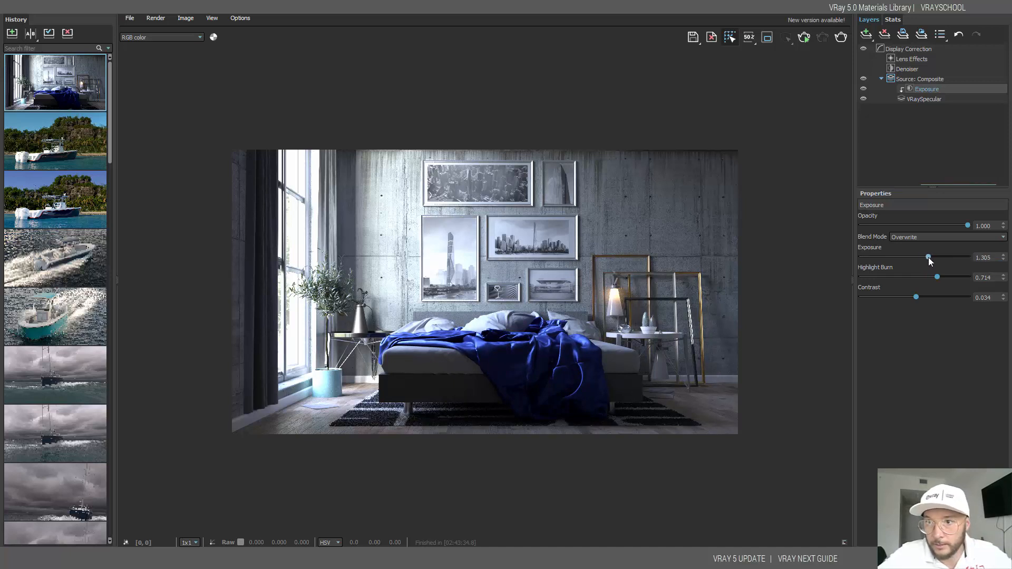
click(886, 32)
Step: Add an Exposure correction for the whole composite with exposure -0.074, highlight burn 0.749 and contrast 0.005, and hide it for comparison
click(915, 79)
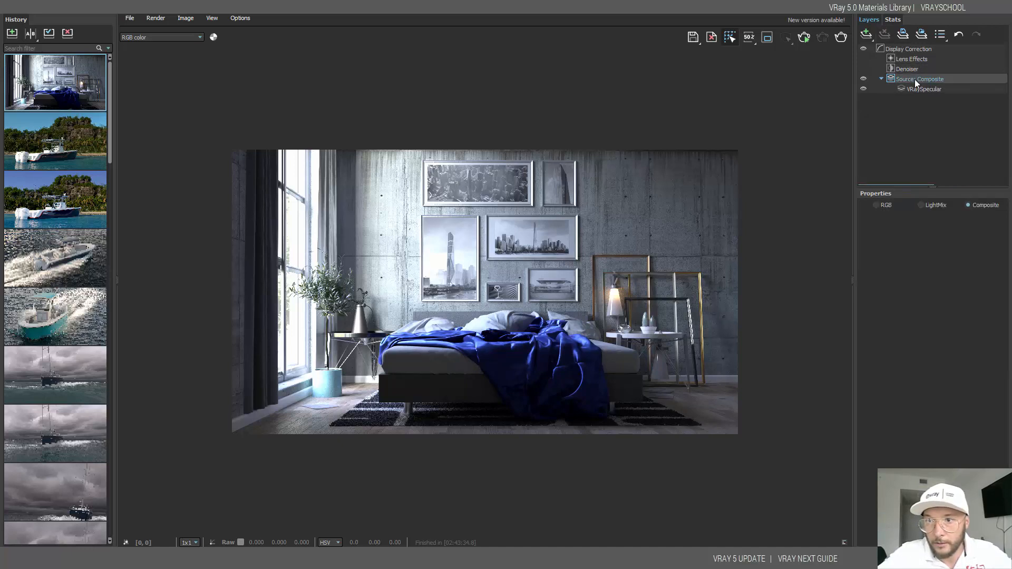
click(866, 34)
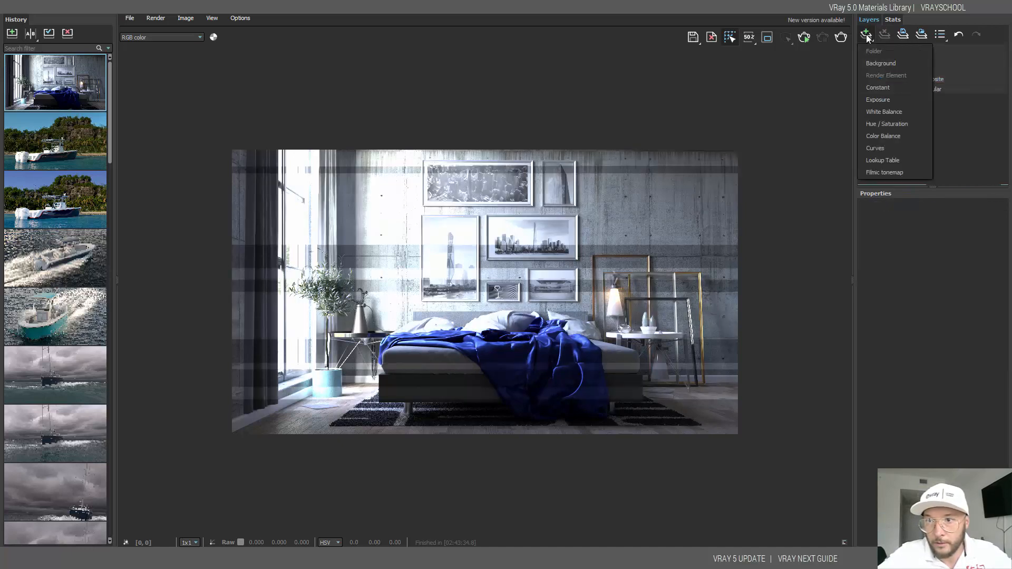
click(895, 100)
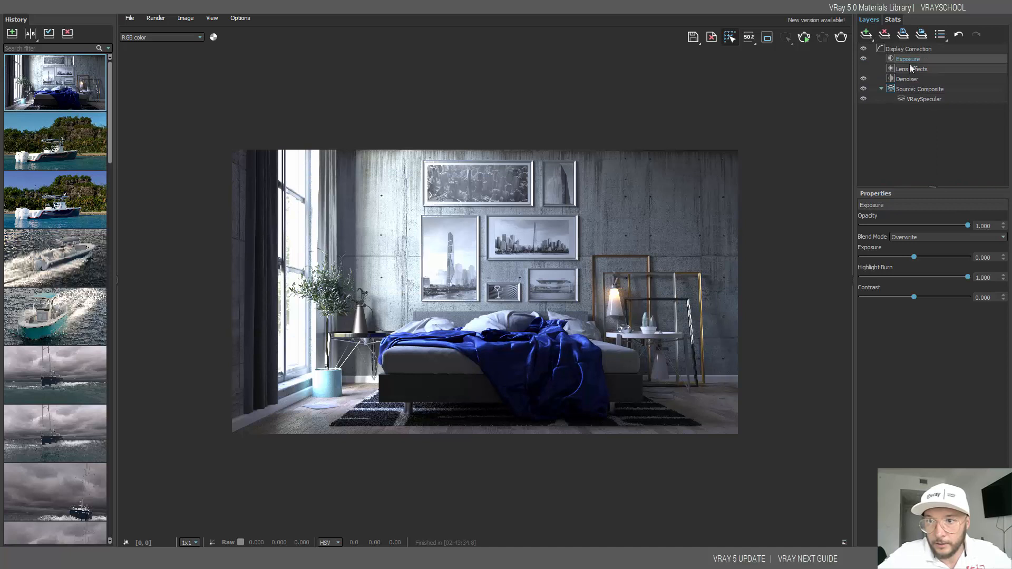
drag(913, 258, 913, 259)
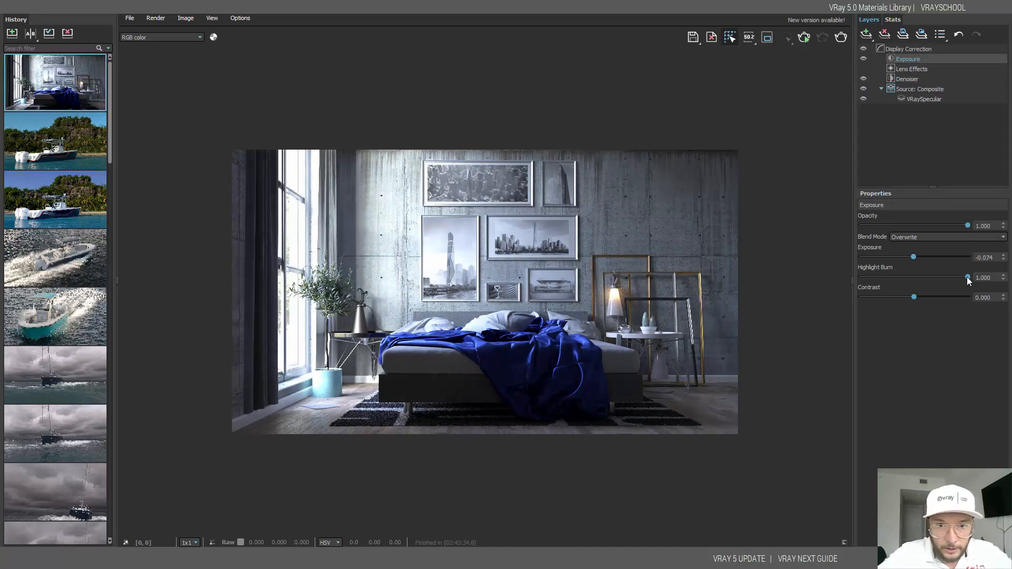
drag(966, 276, 941, 277)
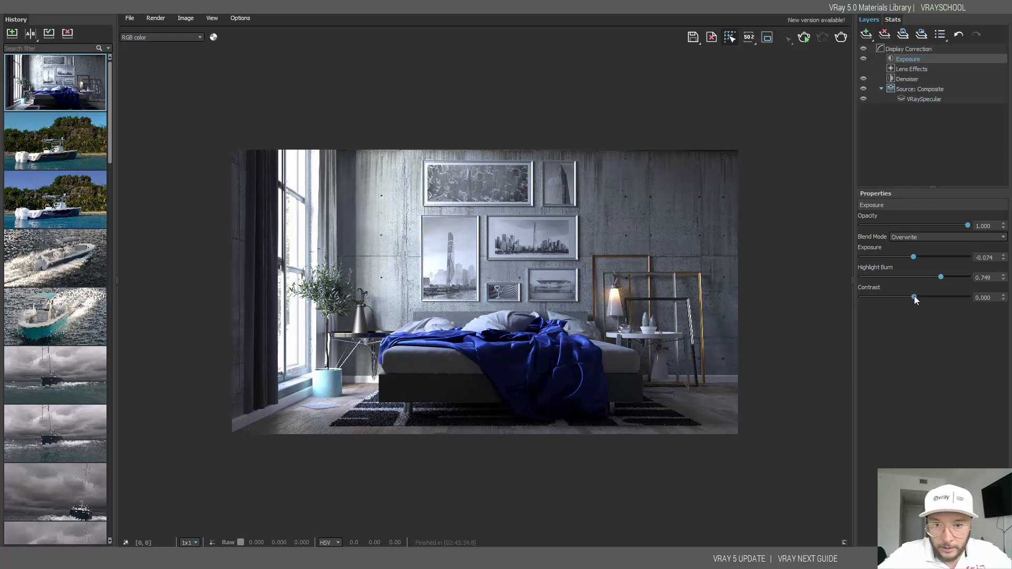
click(864, 59)
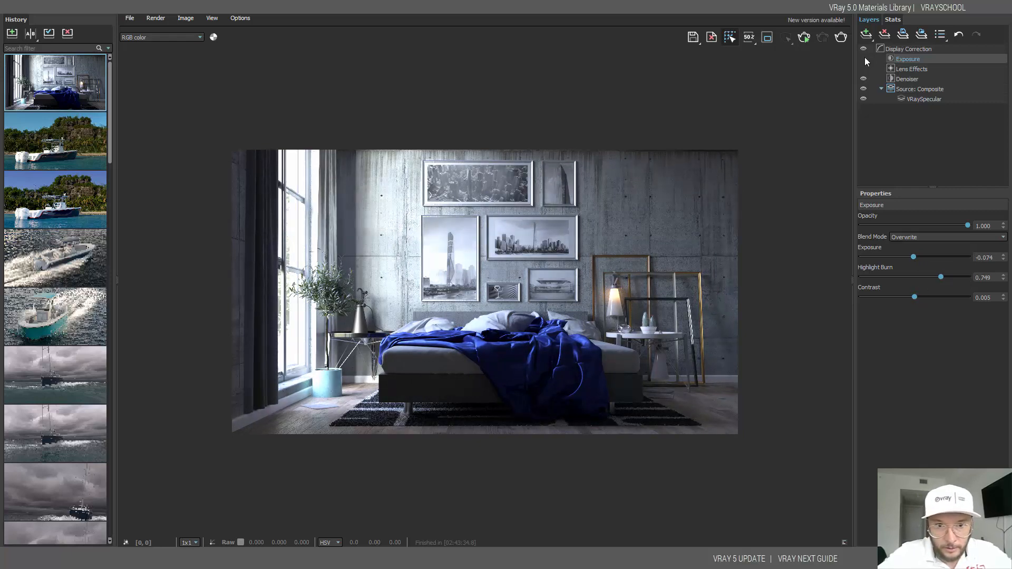
Step: Toggle the composite's Exposure correction repeatedly to compare the render with and without it, and leave it shown
click(864, 58)
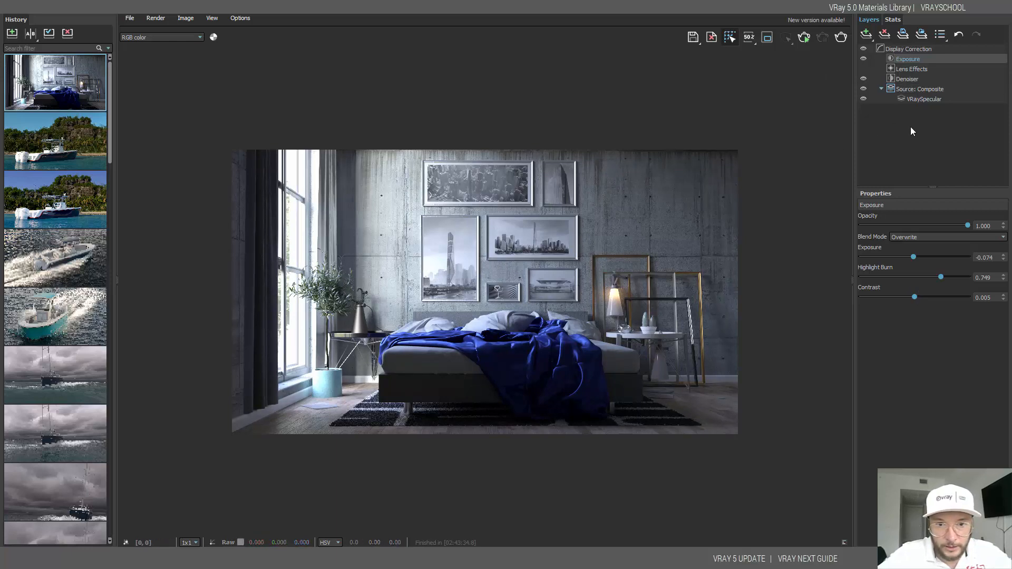
click(865, 58)
click(865, 59)
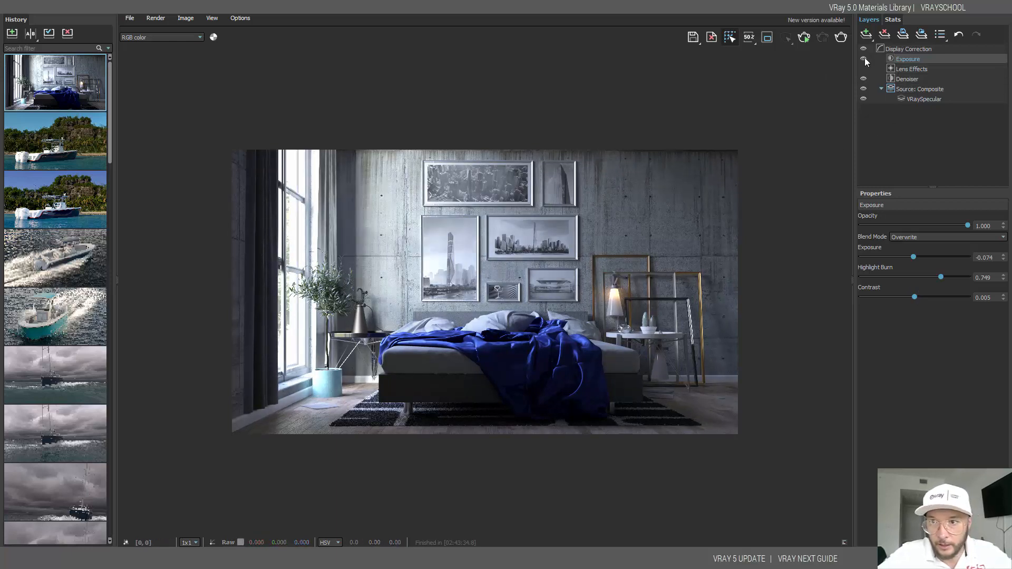
click(865, 59)
click(864, 59)
click(864, 59)
click(865, 59)
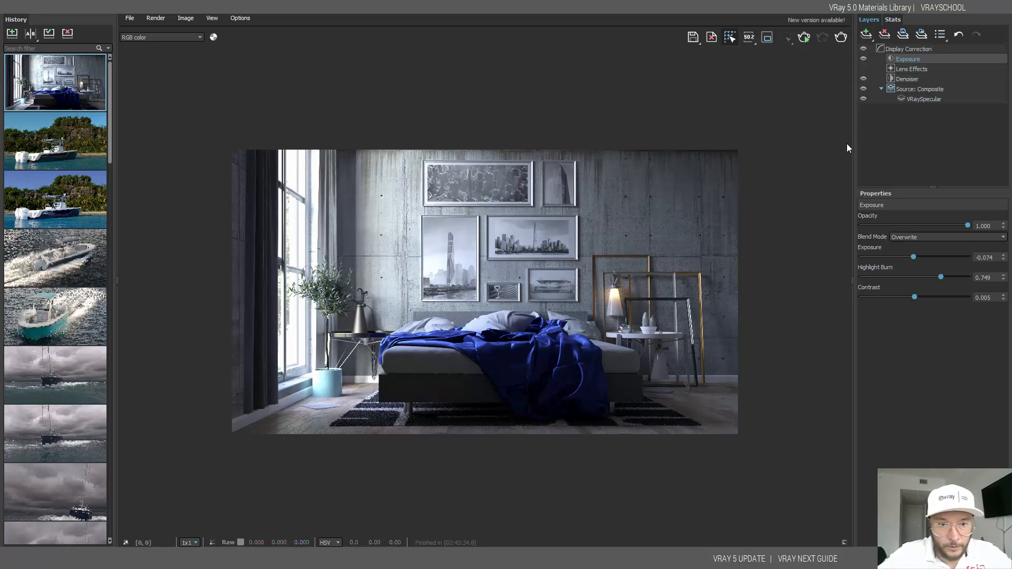
Step: Enable the bloom/glare effect in the Lens Effects layer and set its size to 100 and intensity to 0.361
click(912, 68)
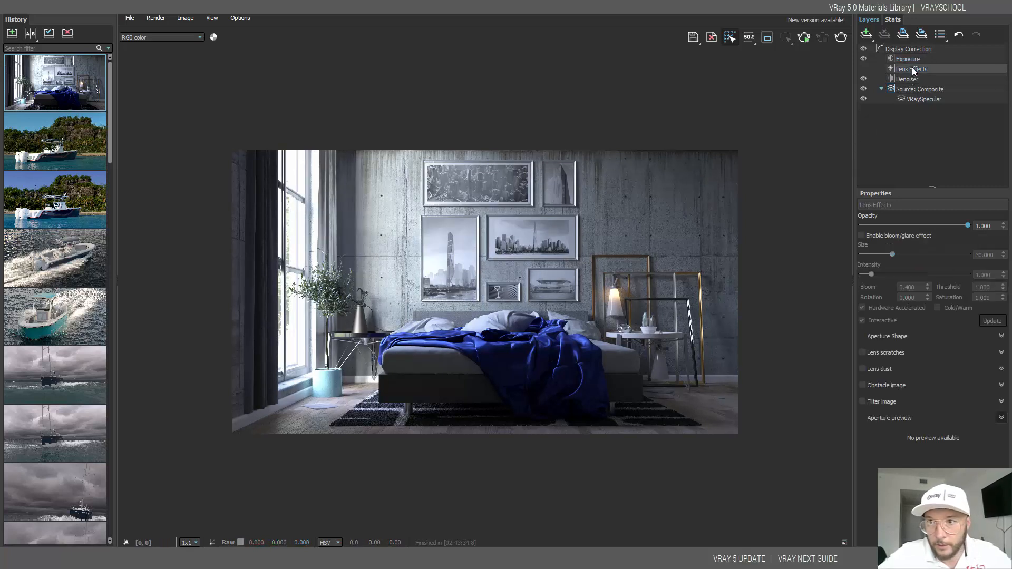
click(861, 236)
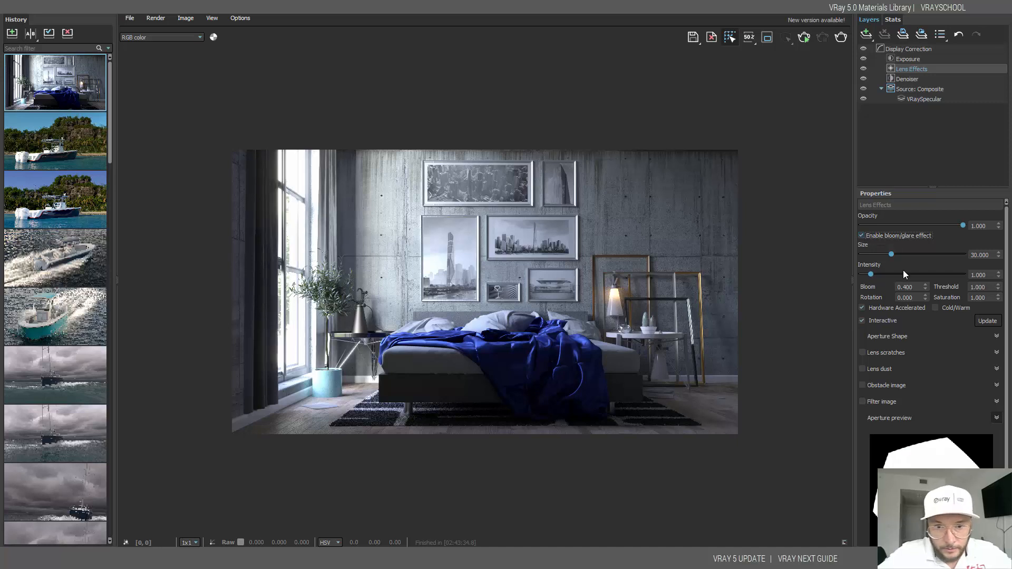
drag(895, 254, 913, 254)
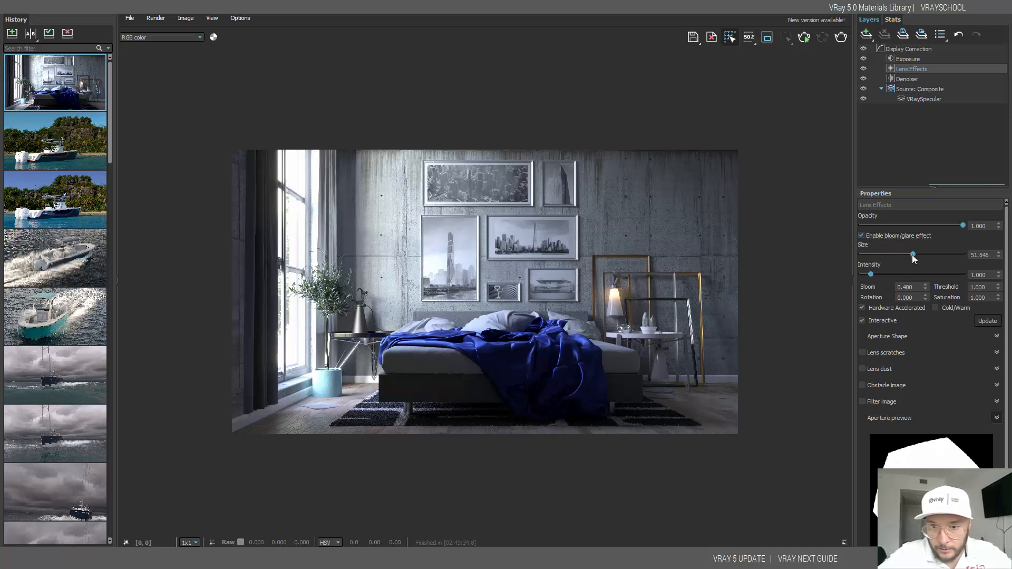
mouse_move(871, 274)
mouse_down()
mouse_move(898, 274)
mouse_move(869, 273)
mouse_move(880, 275)
mouse_up()
drag(914, 254, 965, 254)
mouse_move(881, 273)
mouse_down()
mouse_move(972, 272)
mouse_move(863, 266)
mouse_up()
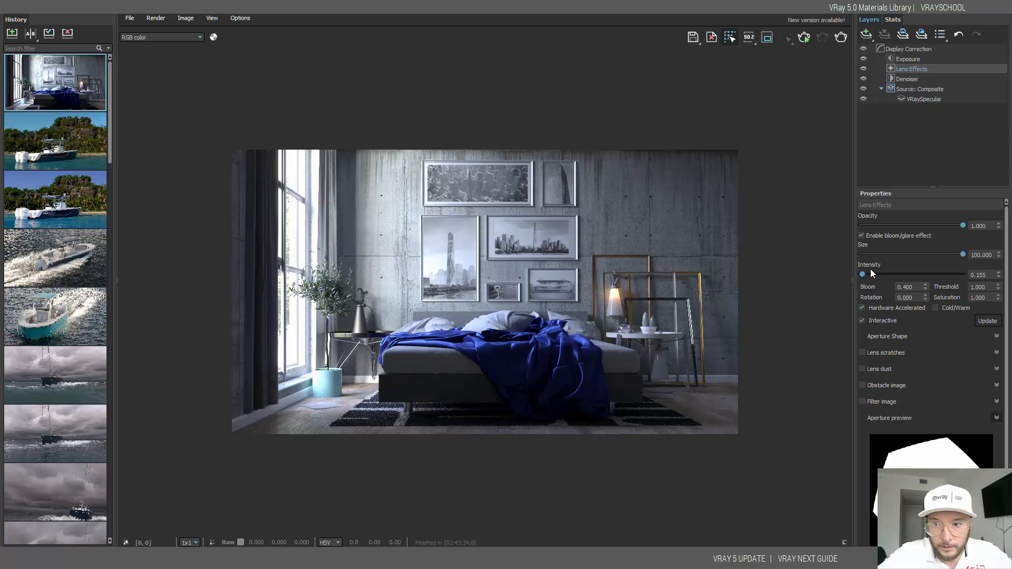
drag(864, 276, 864, 273)
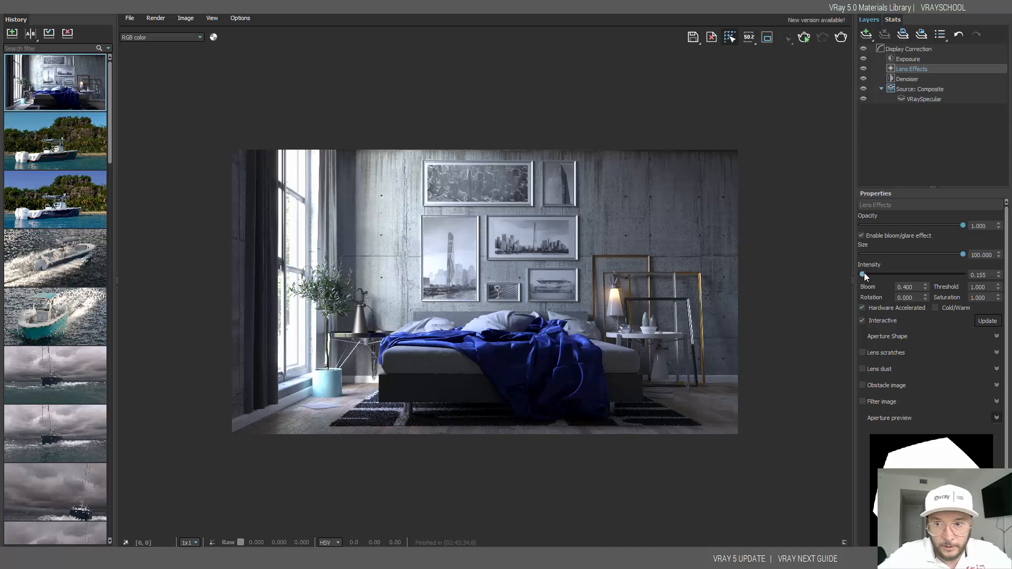
Step: Toggle the Lens Effects layer's visibility repeatedly to compare the render with and without the bloom
click(862, 68)
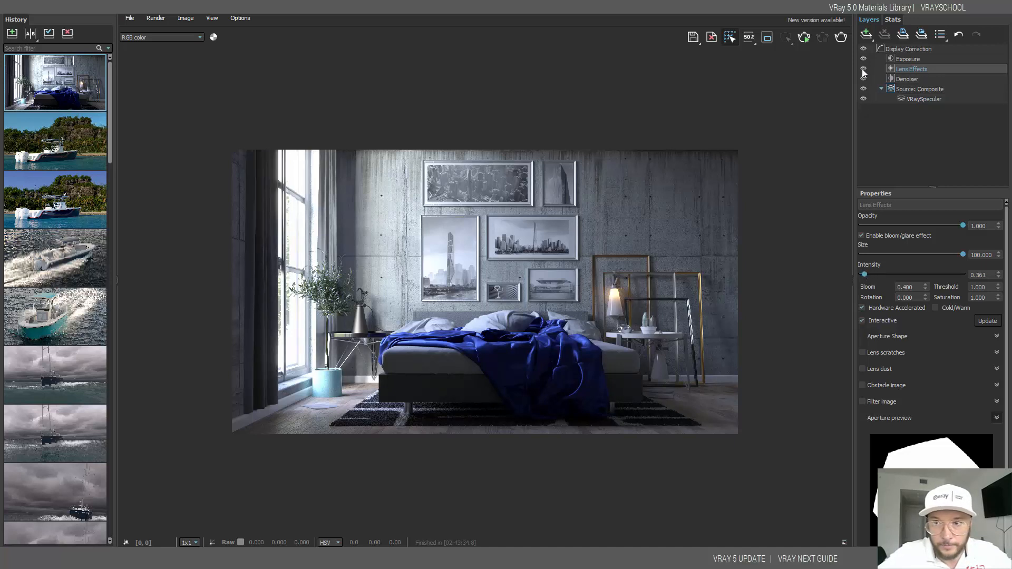
click(862, 69)
click(862, 69)
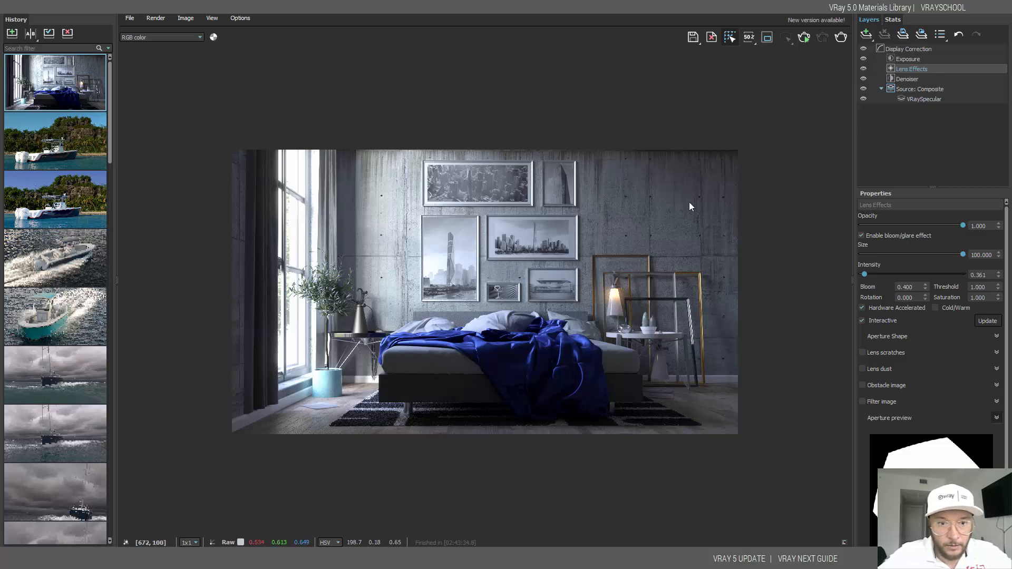
click(864, 69)
click(864, 69)
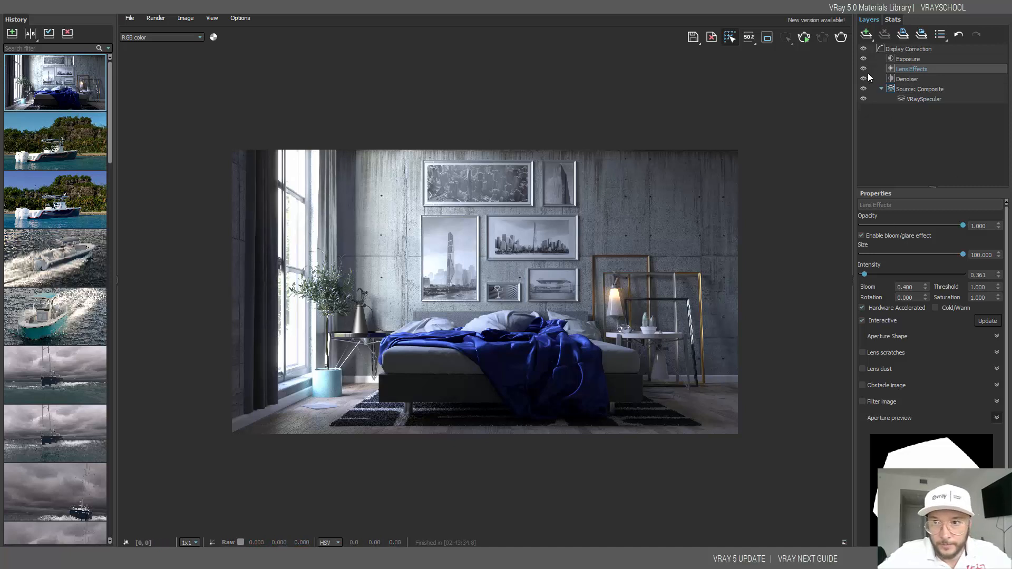
Step: Try the lens dust and filter image options of the lens effects, switching each off again
scroll(1009, 279, down, 1)
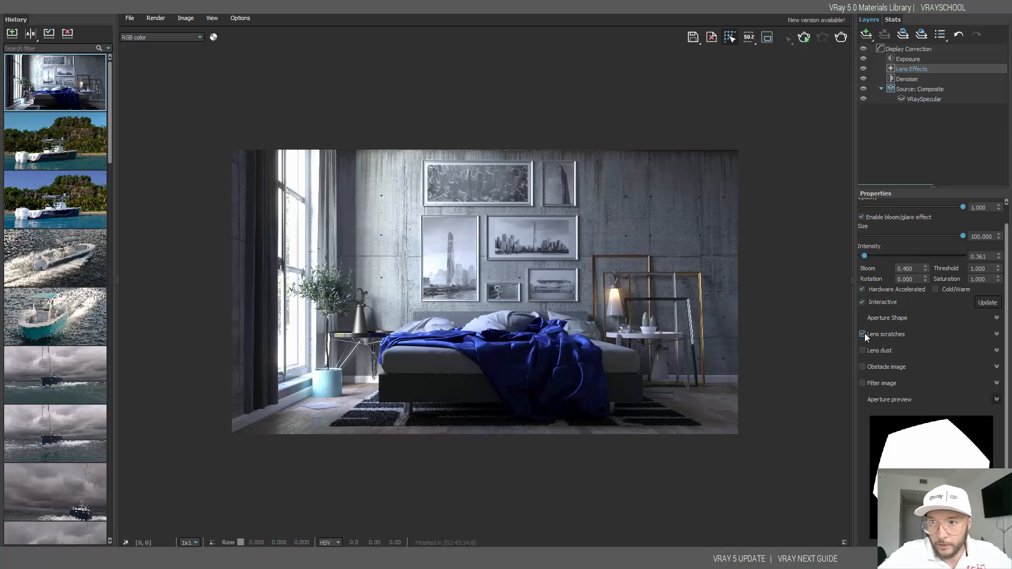
click(863, 350)
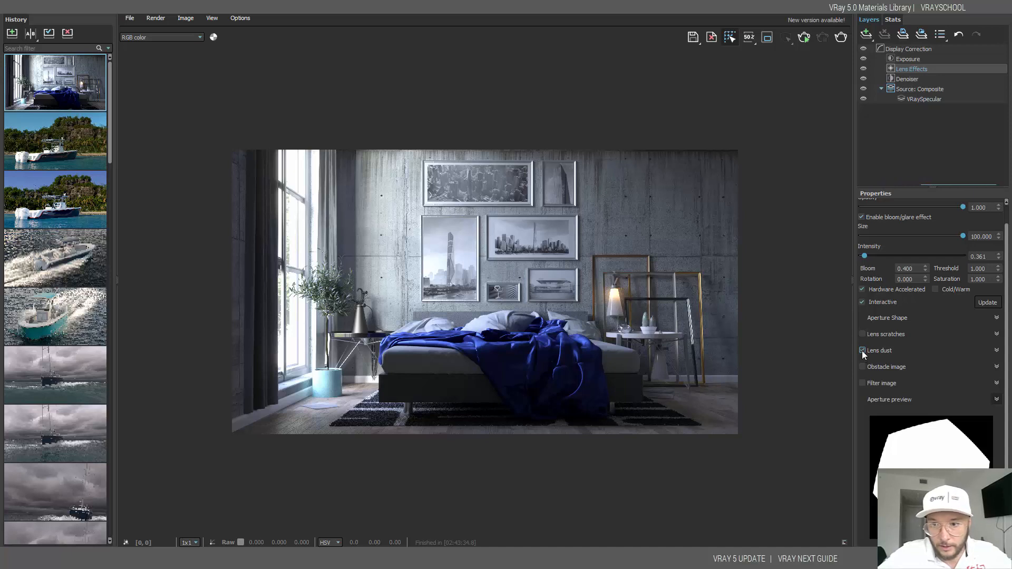
click(862, 351)
click(862, 383)
click(863, 383)
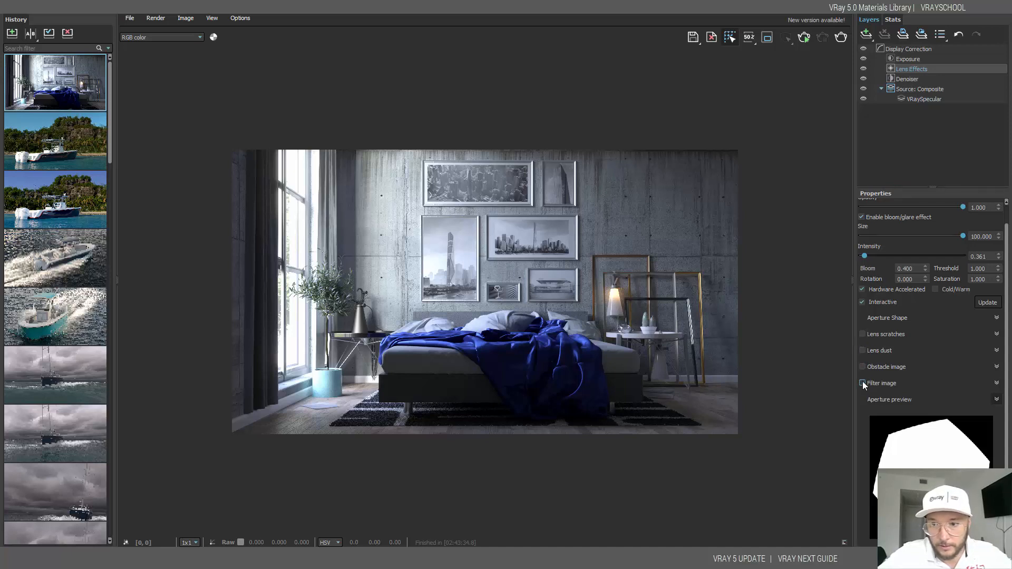
Step: Add a white Constant layer above the Exposure correction and set its opacity to 0.005
click(866, 36)
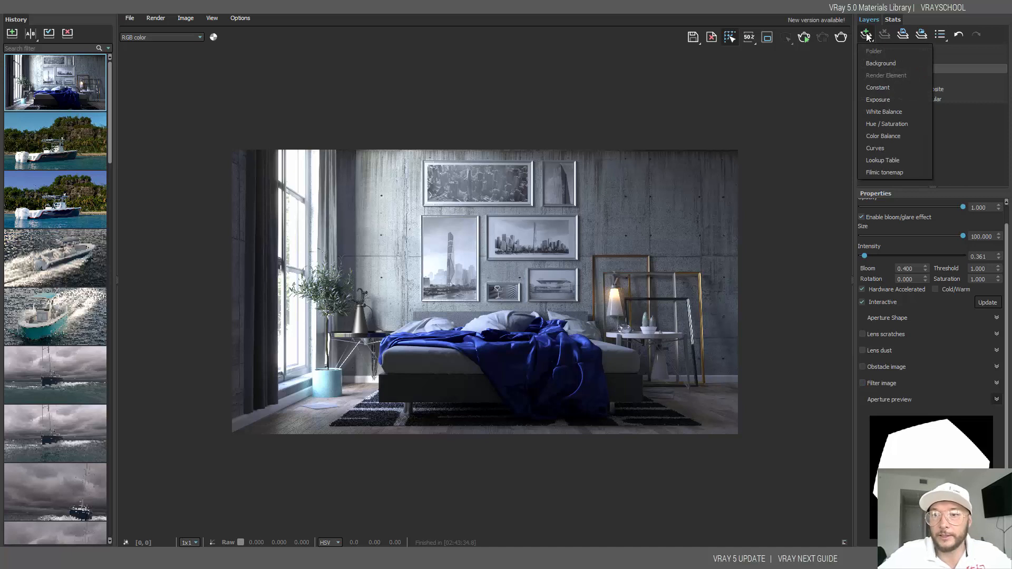
click(899, 88)
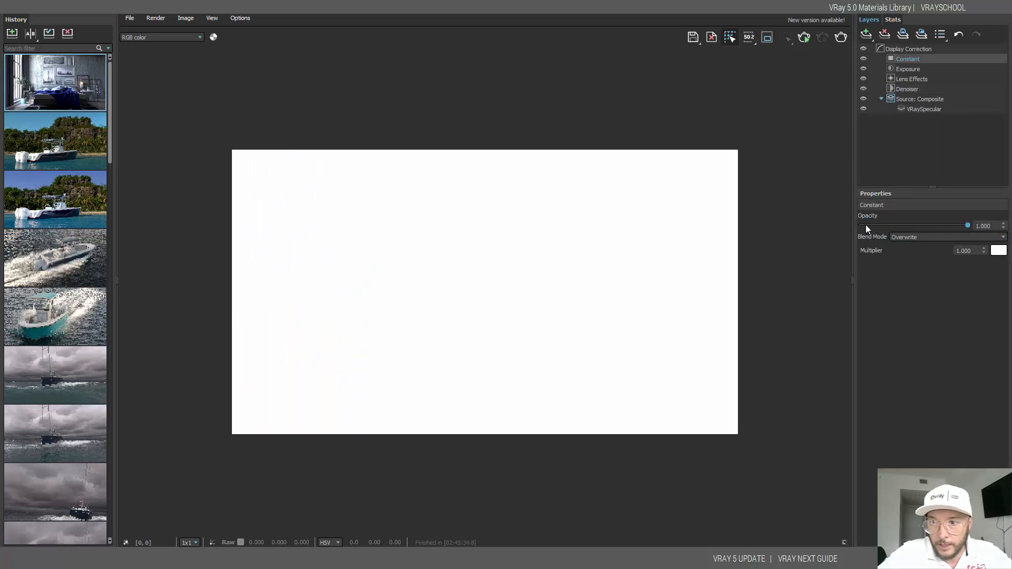
drag(866, 225, 862, 226)
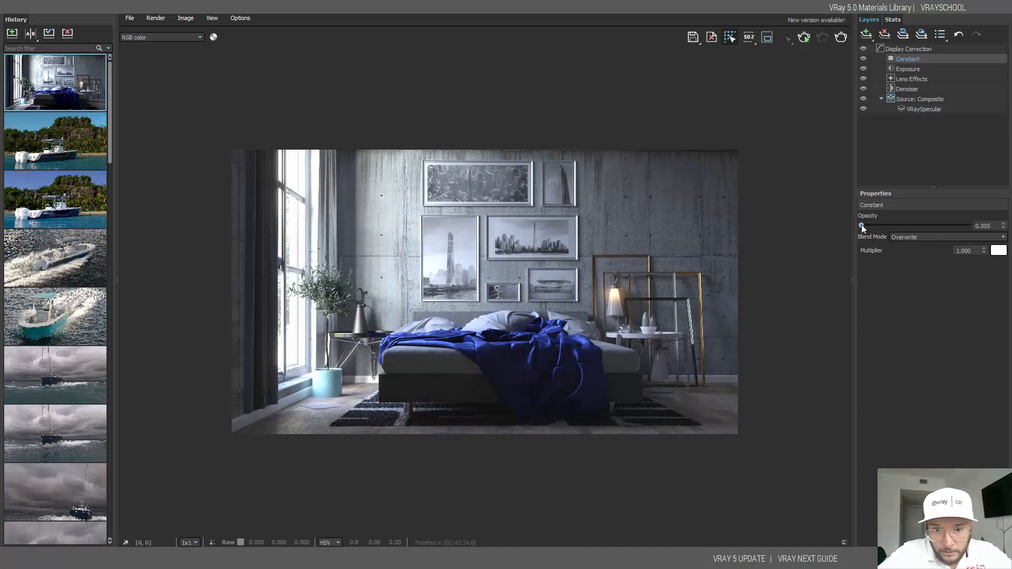
Step: Add a Filmic tonemap layer of type Hable above the Constant layer with an opacity of 0.616
click(866, 35)
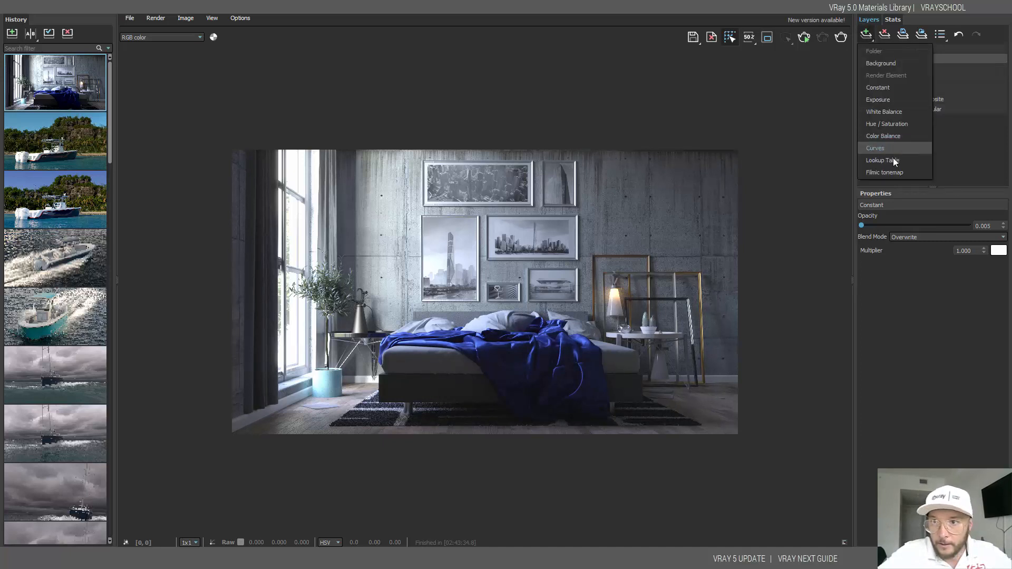
click(893, 172)
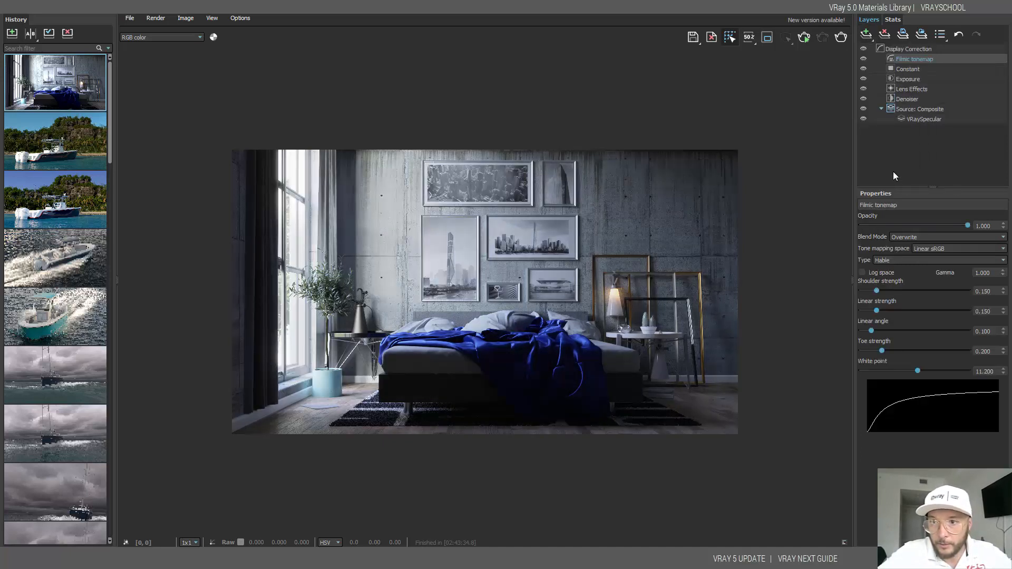
drag(967, 225, 929, 225)
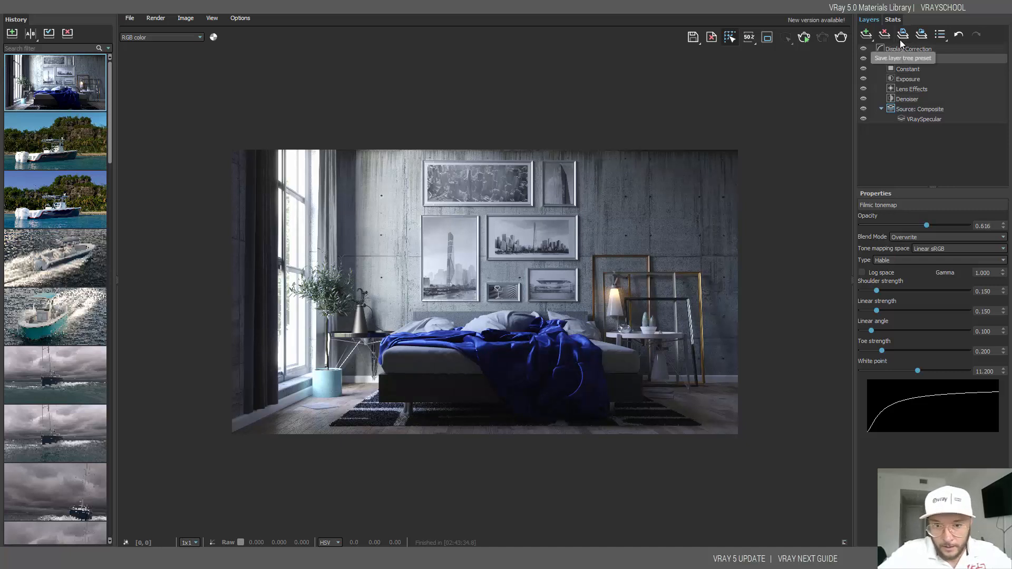
Step: Add a White Balance layer with a temperature of about 7069 and a Magenta - Green tint of 0.005
click(866, 36)
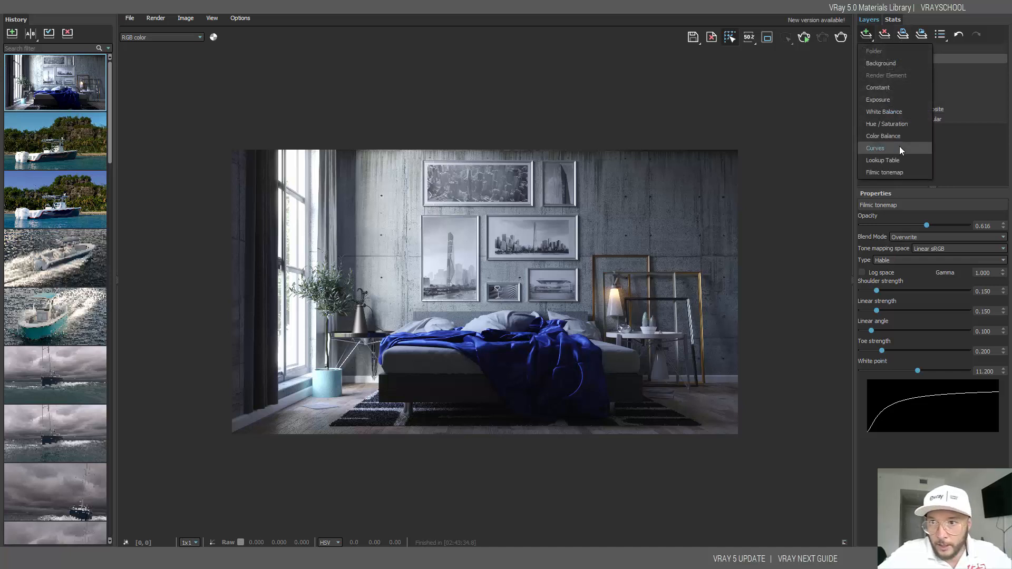
click(896, 111)
mouse_move(917, 256)
mouse_down()
mouse_move(906, 257)
mouse_move(919, 251)
mouse_up()
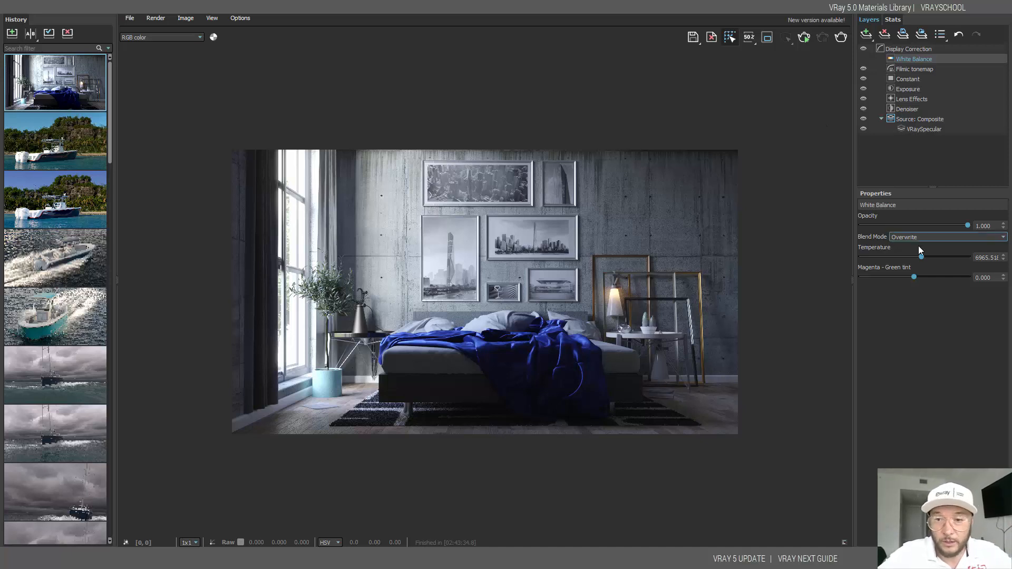
mouse_move(913, 278)
mouse_down()
mouse_move(921, 272)
mouse_move(902, 275)
mouse_move(952, 277)
mouse_move(903, 277)
mouse_move(918, 254)
mouse_move(930, 255)
mouse_move(922, 252)
mouse_move(913, 256)
mouse_move(925, 255)
mouse_move(936, 275)
mouse_move(892, 278)
mouse_move(911, 274)
mouse_up()
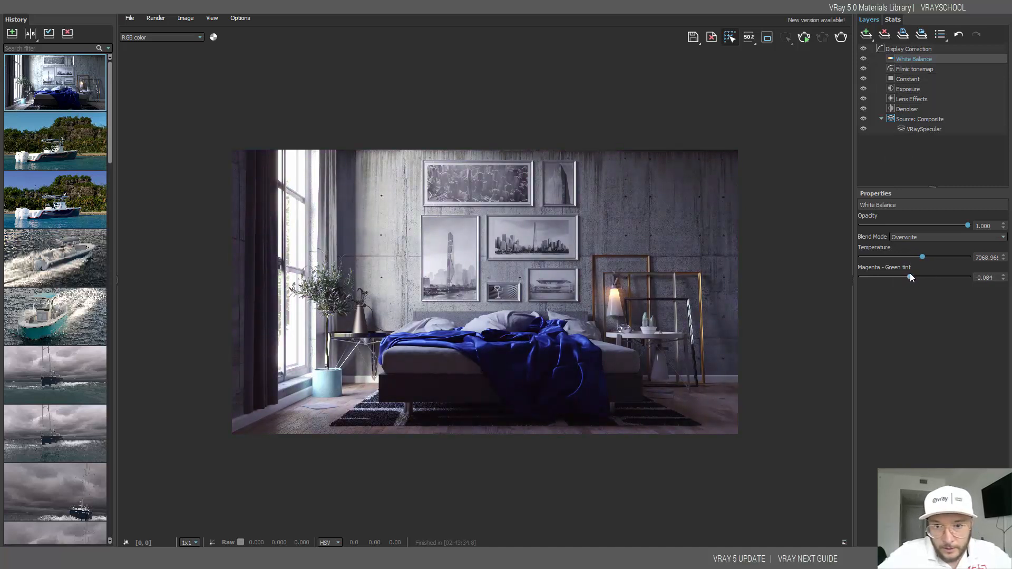
drag(910, 274, 909, 276)
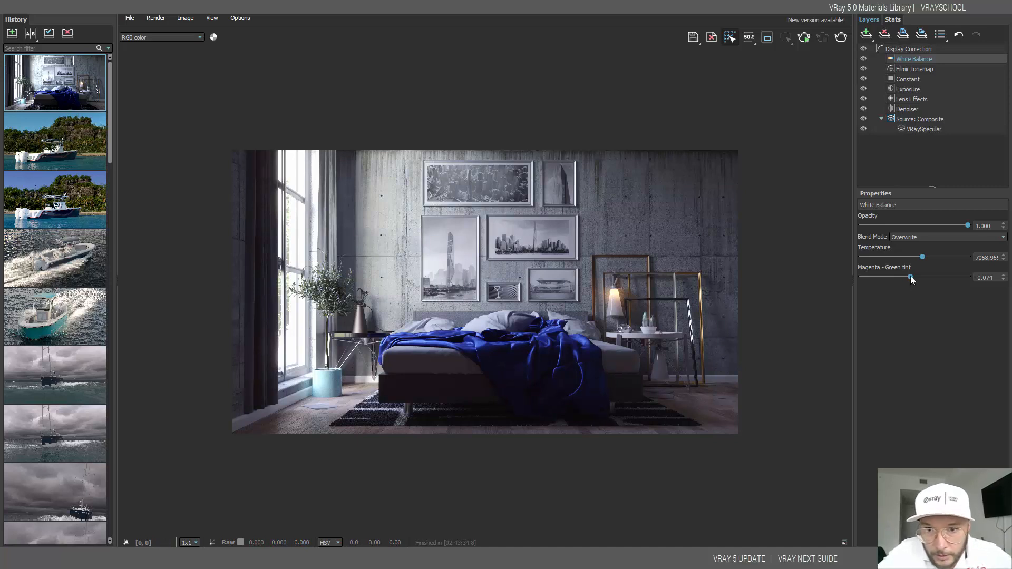
drag(910, 276, 915, 274)
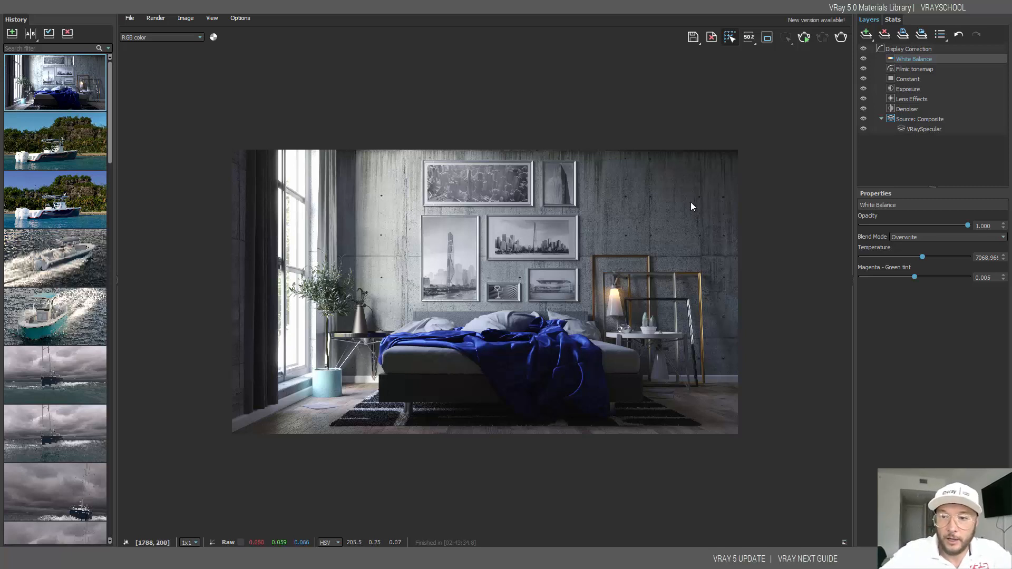
Step: Add a Color Balance layer with Cyan - Red 0.044 in the mids, Yellow - Blue -0.025 in the highlights, and the highlights shifted slightly towards red
click(866, 34)
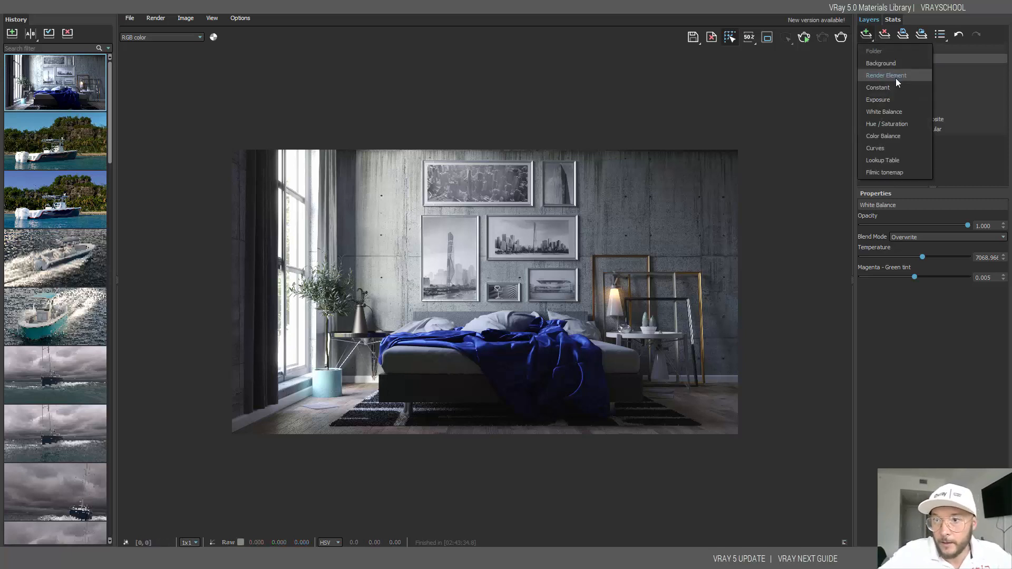
click(897, 135)
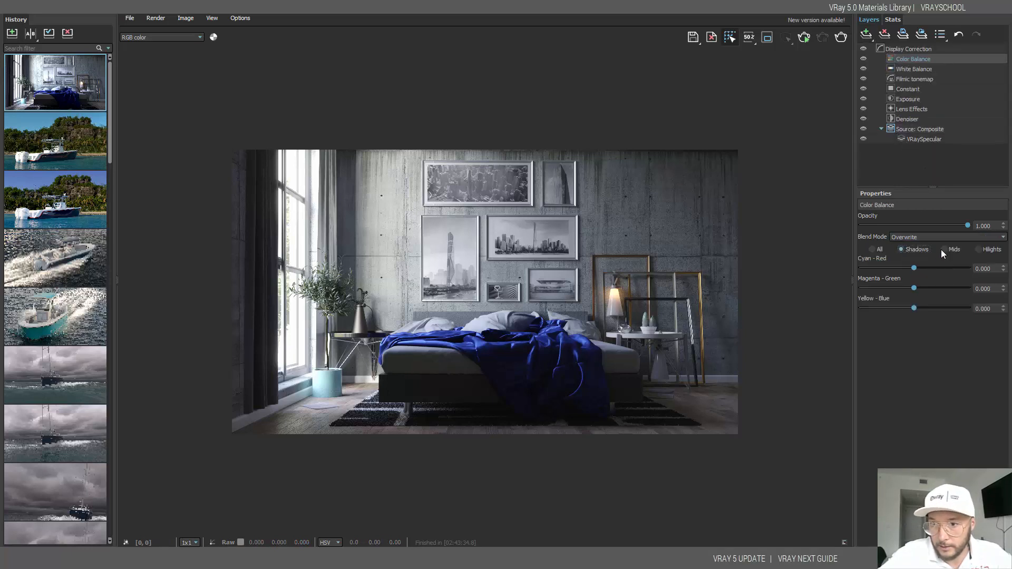
drag(914, 268, 916, 267)
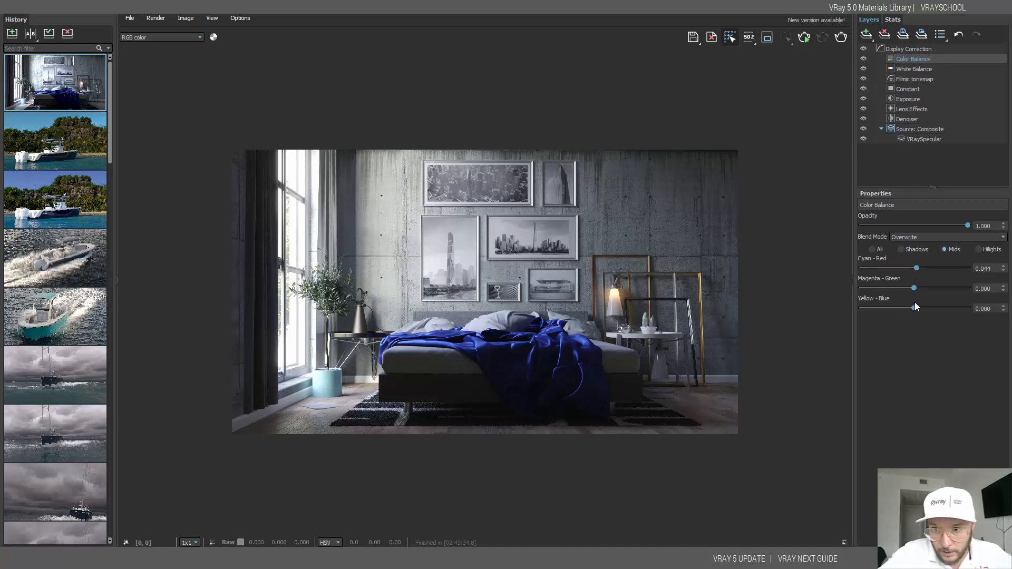
click(979, 250)
drag(914, 308, 910, 308)
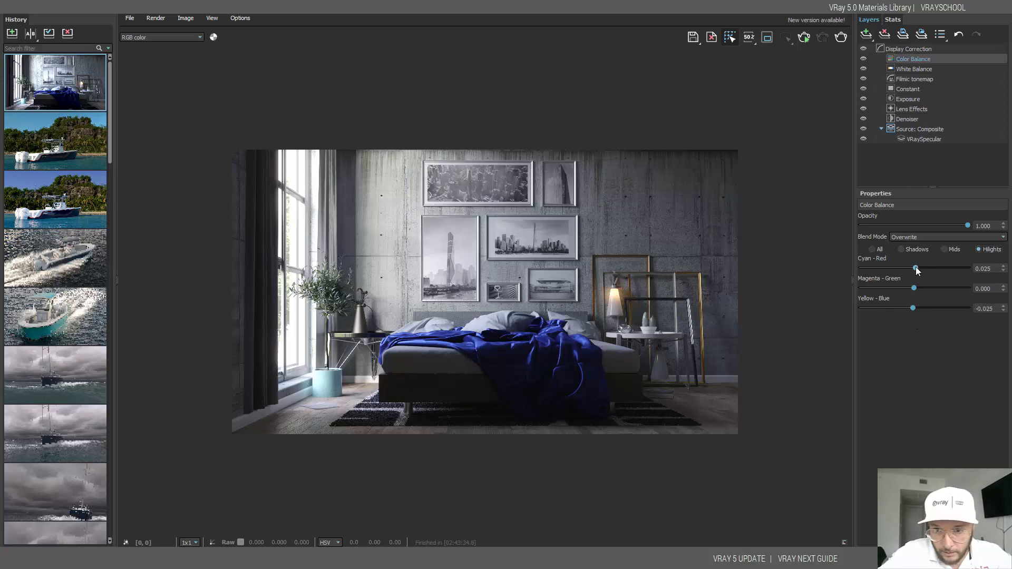
mouse_move(918, 268)
mouse_down()
mouse_move(907, 266)
mouse_move(922, 268)
mouse_up()
Step: Try Magenta - Green -0.054 and Yellow - Blue 0.034 in the color balance shadows, and reset both to 0
click(902, 249)
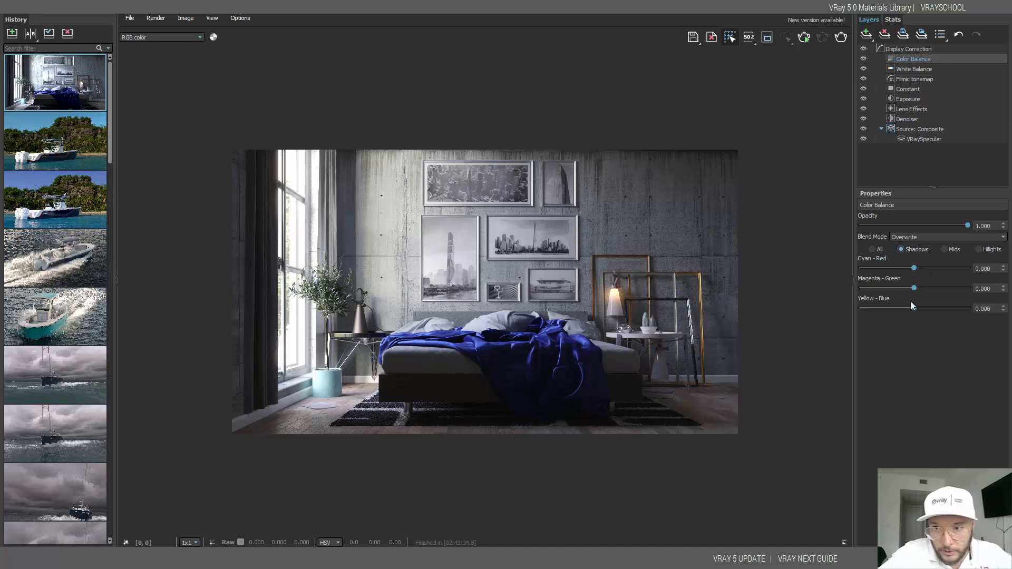
drag(915, 289, 913, 290)
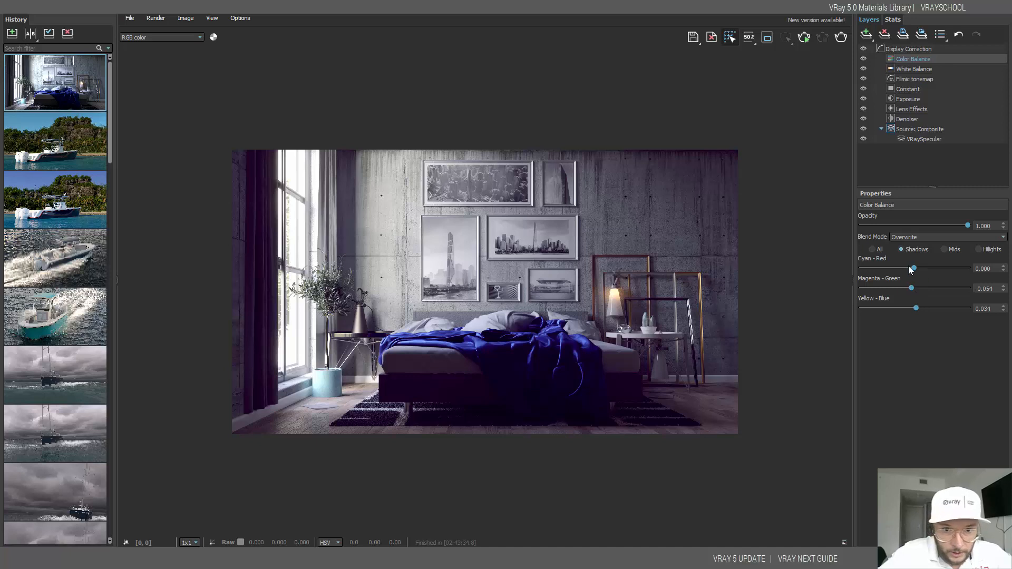
double_click(986, 308)
text(0)
key(Return)
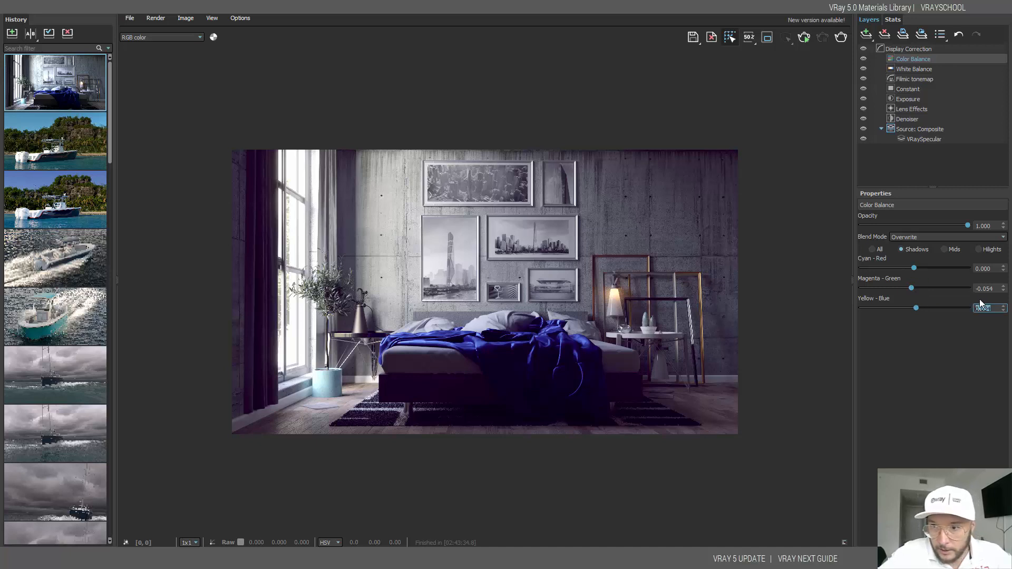
double_click(989, 289)
text(0)
key(Return)
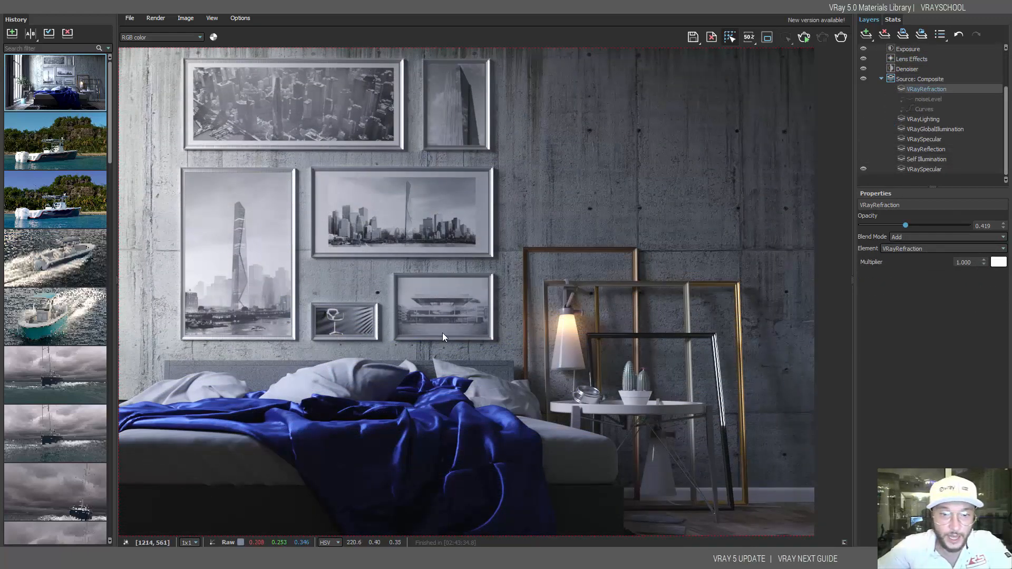
middle_drag(442, 333, 460, 252)
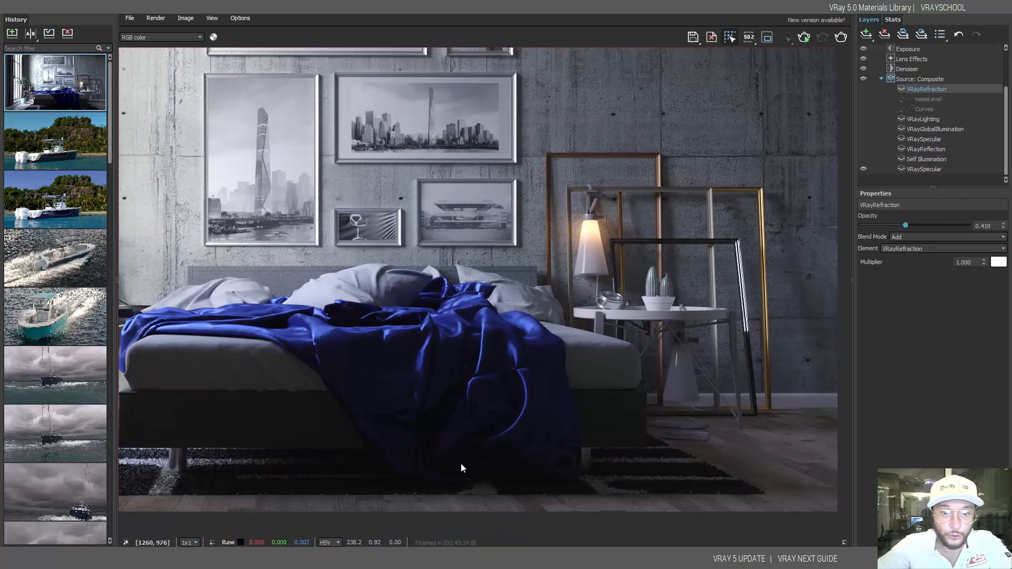
middle_drag(258, 344, 207, 325)
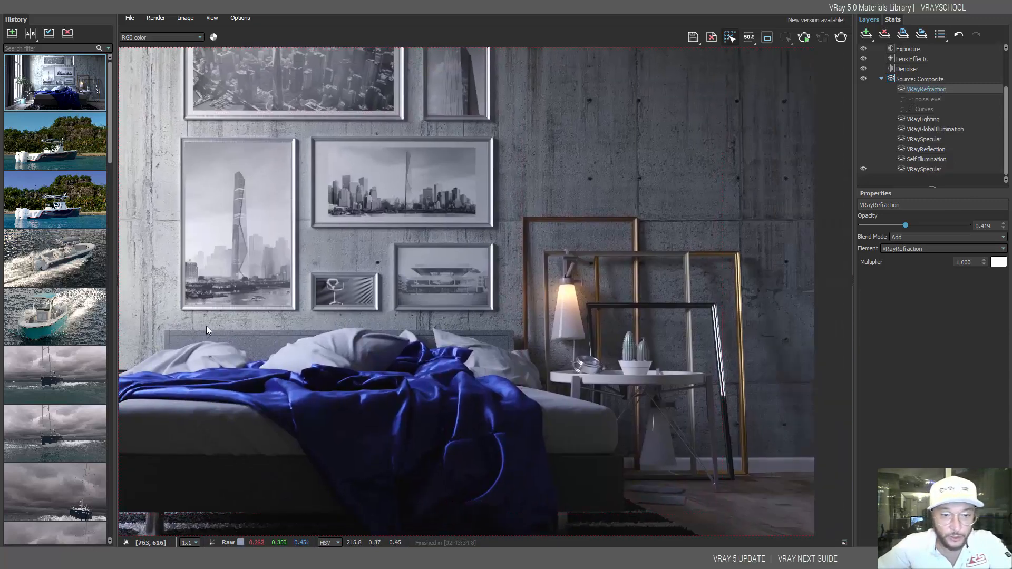
Step: Turn on the Self Illumination layer of the composite and set its opacity to 0.951
middle_drag(701, 248, 596, 213)
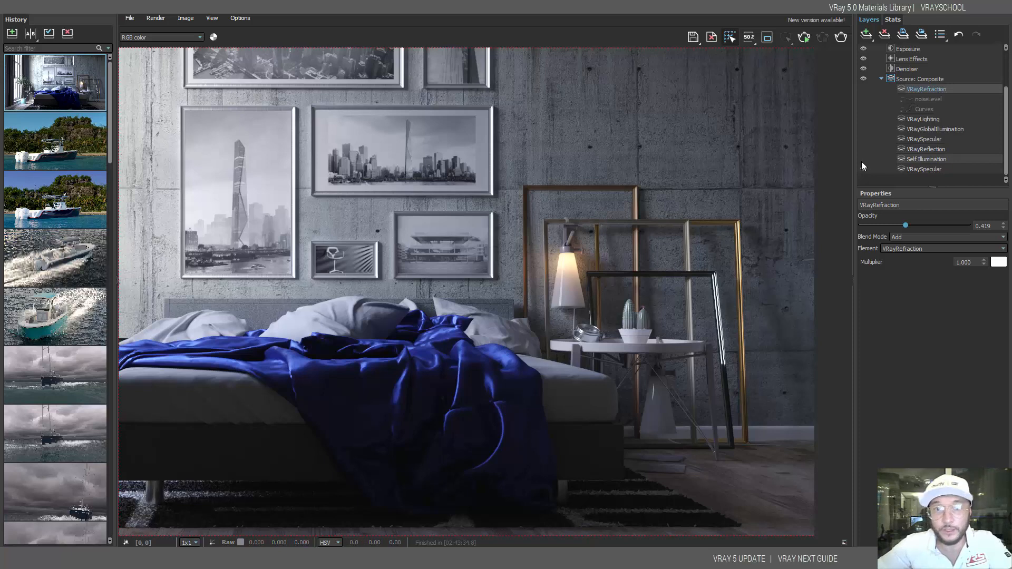
key(ctrl+z)
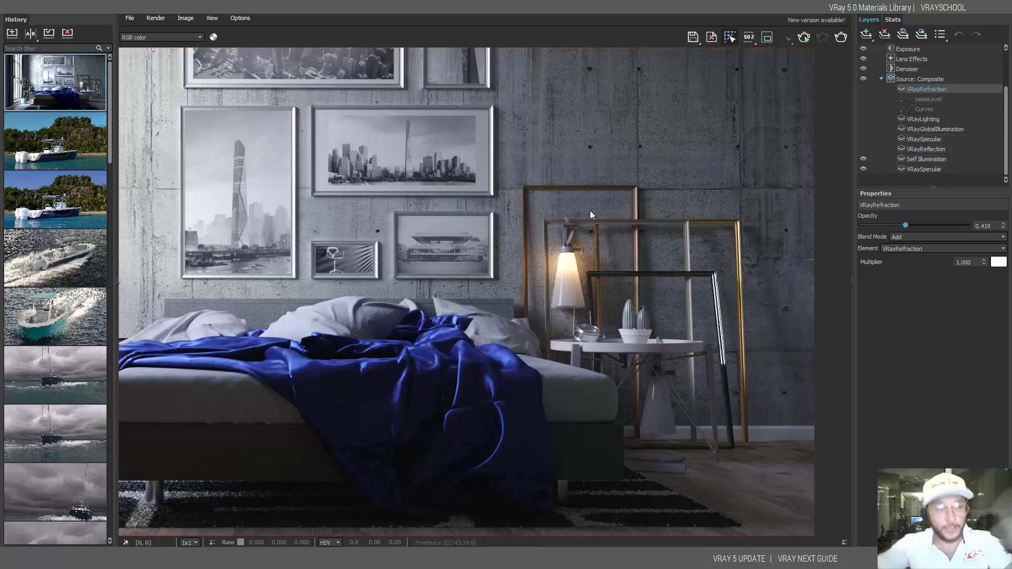
double_click(524, 217)
click(919, 159)
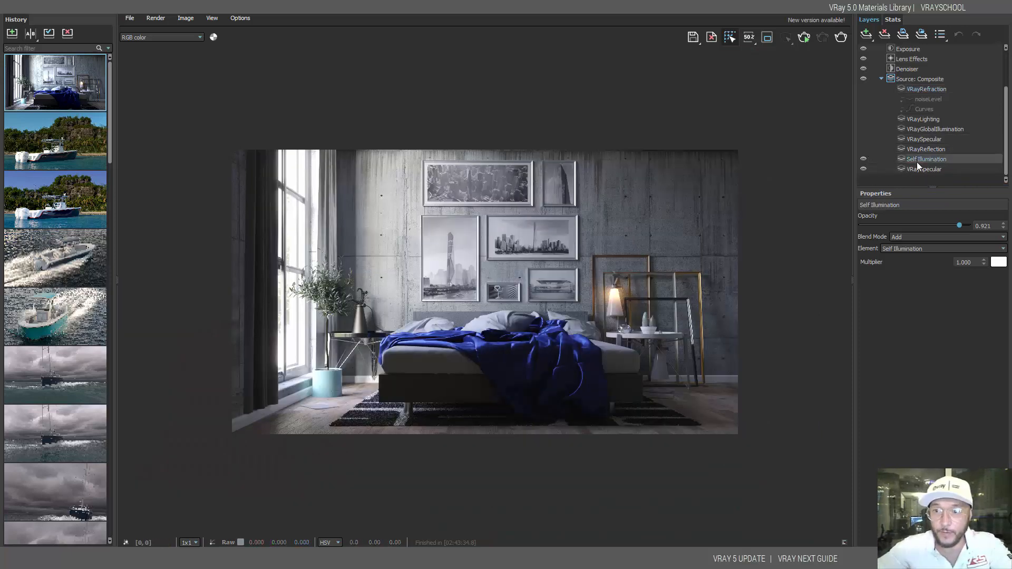
drag(960, 226, 861, 225)
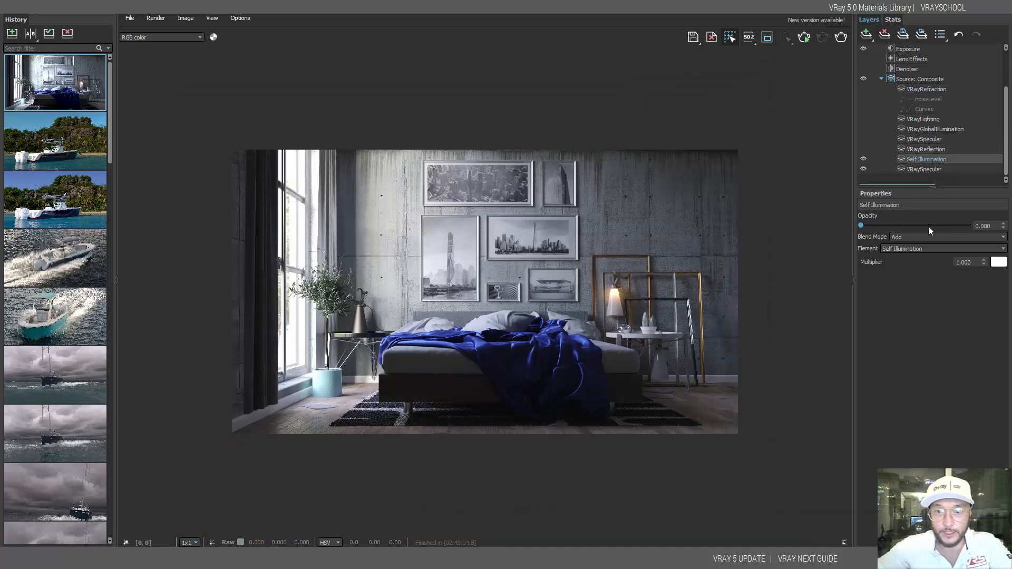
click(962, 225)
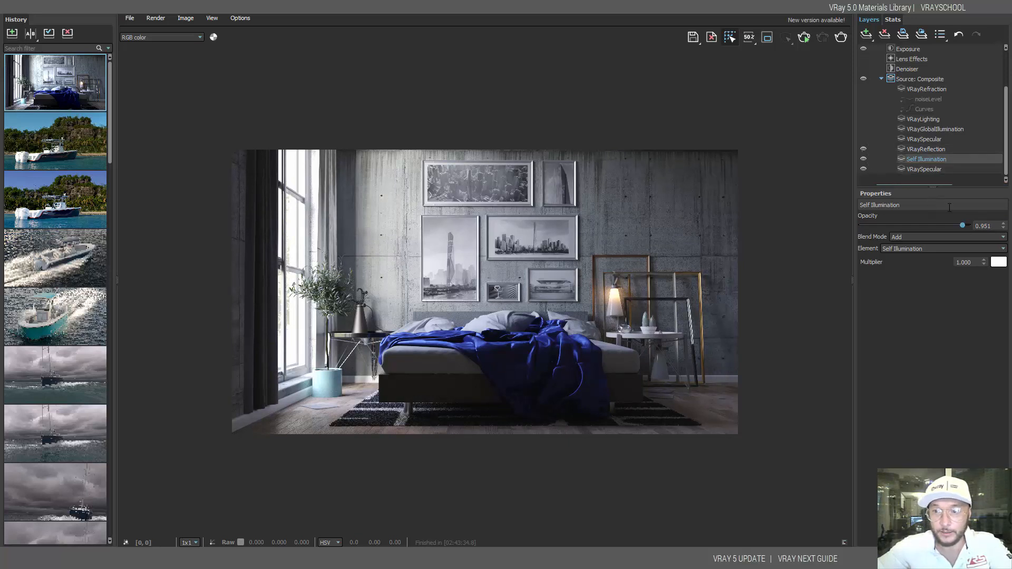
Step: Turn on the VRayReflection layer and the VRaySpecular layer directly above it, with the specular opacity at 1.000
click(926, 150)
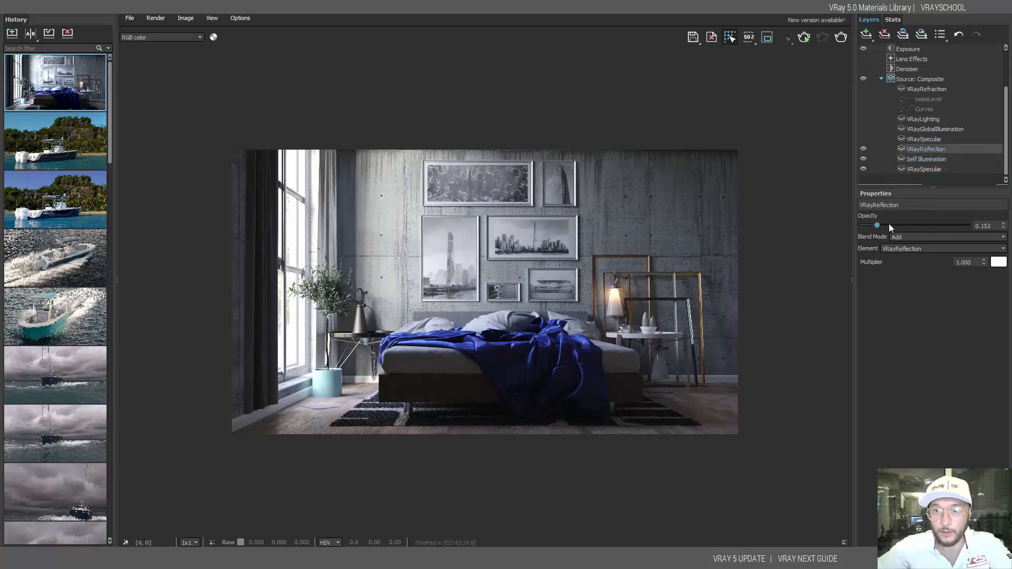
click(933, 139)
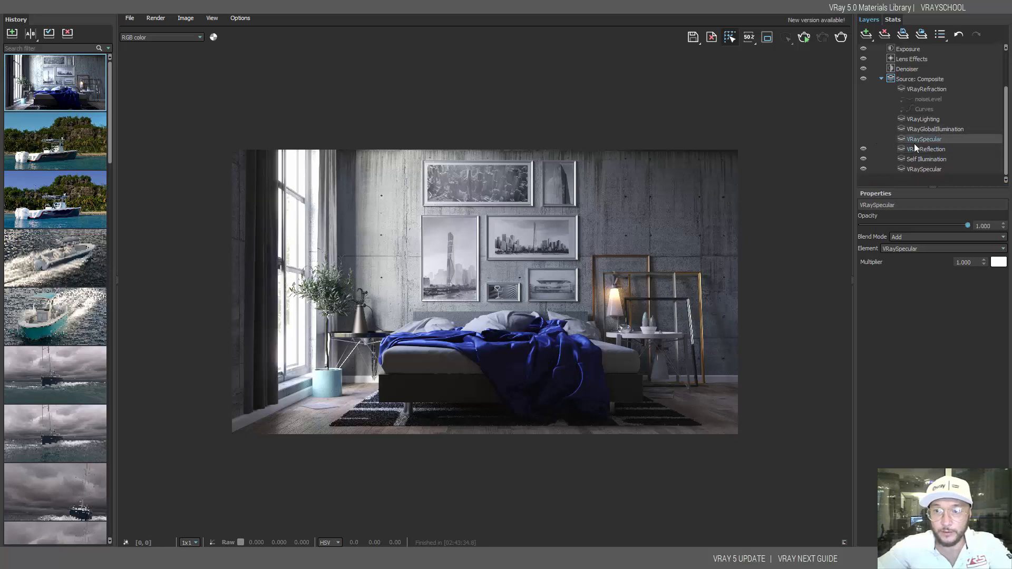
click(864, 139)
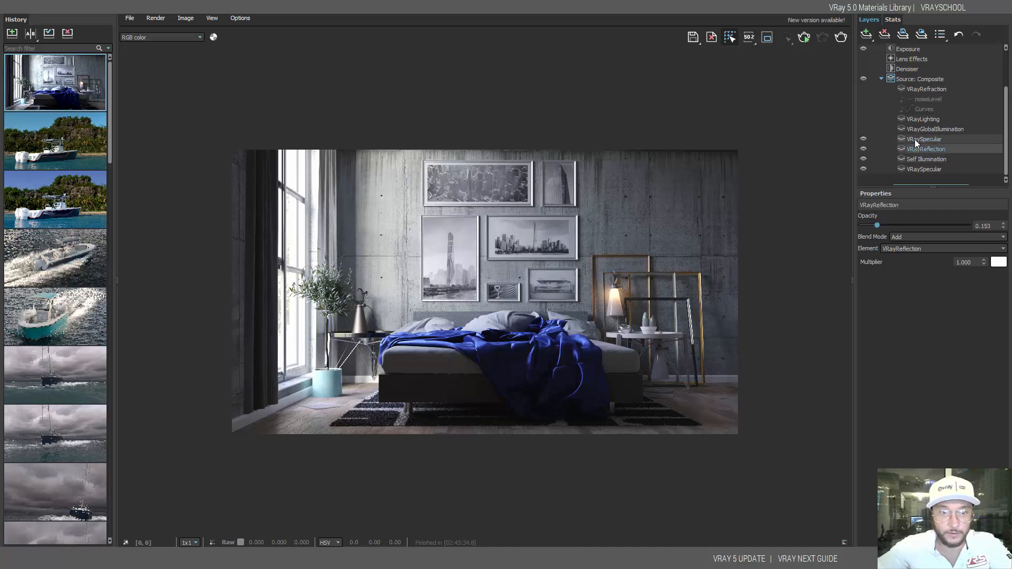
mouse_move(967, 225)
mouse_down()
mouse_move(814, 217)
mouse_move(970, 227)
mouse_up()
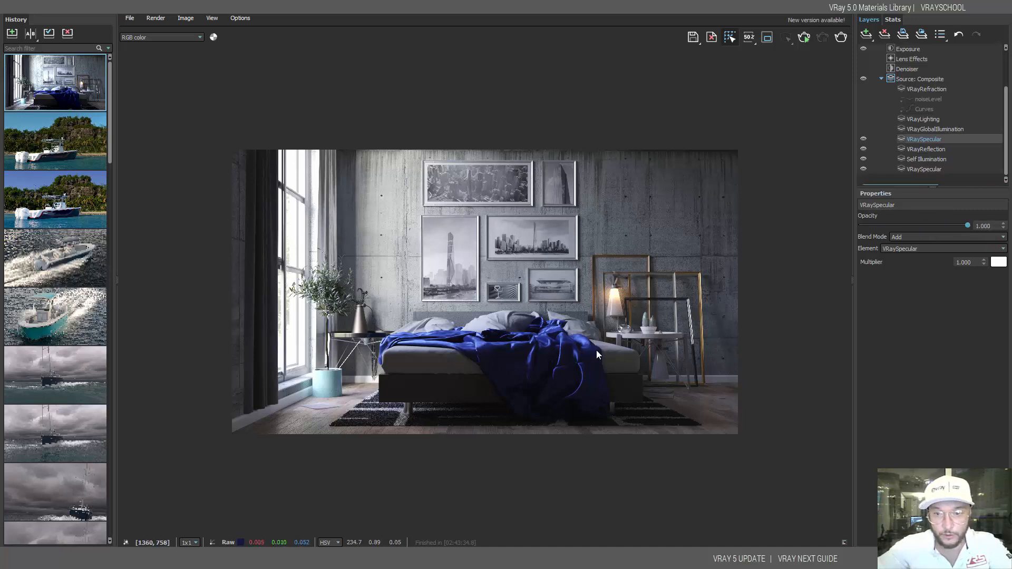
Step: Turn on the VRayGlobalIllumination layer with an opacity of 0.158
click(937, 129)
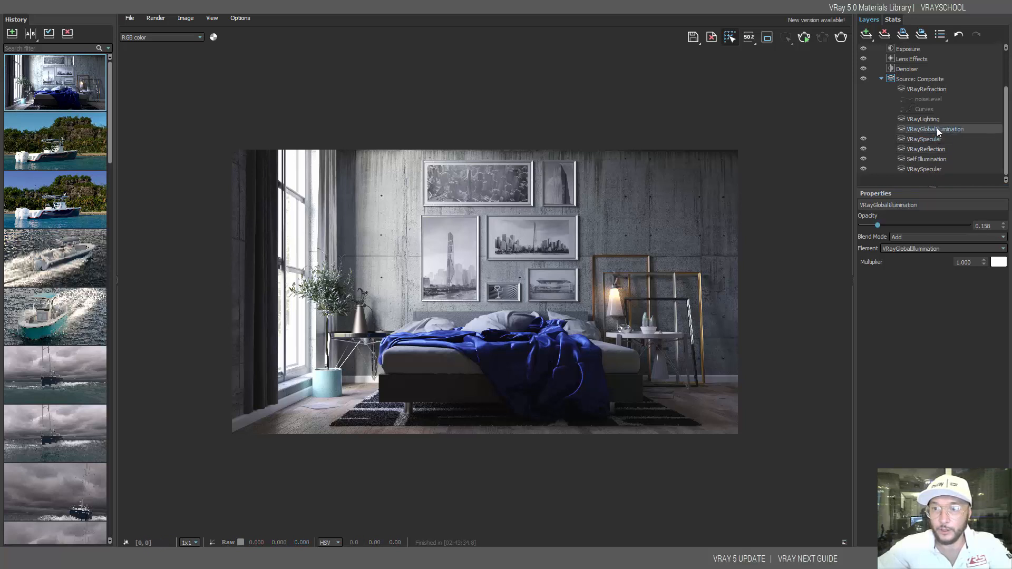
click(864, 129)
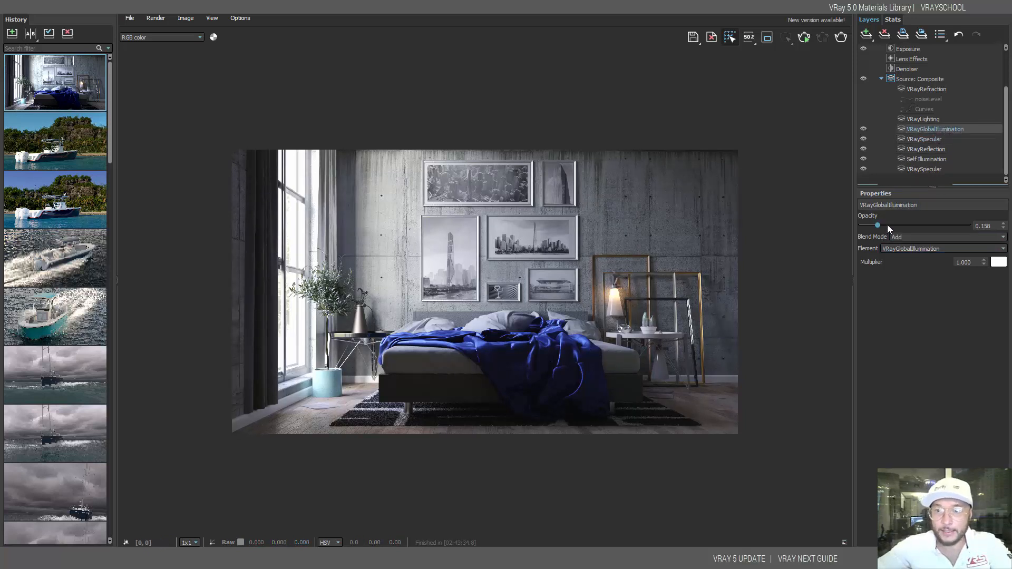
mouse_move(879, 225)
mouse_down()
mouse_move(985, 229)
mouse_move(803, 232)
mouse_move(1011, 237)
mouse_move(877, 239)
mouse_up()
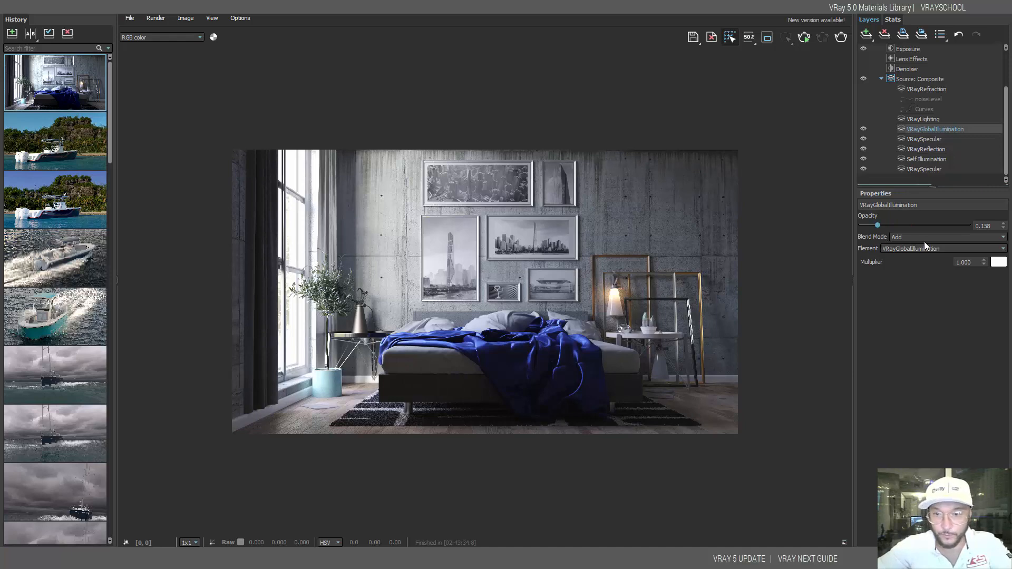
Step: Turn on the VRayLighting layer, toggling its visibility to compare the render with and without it
click(922, 119)
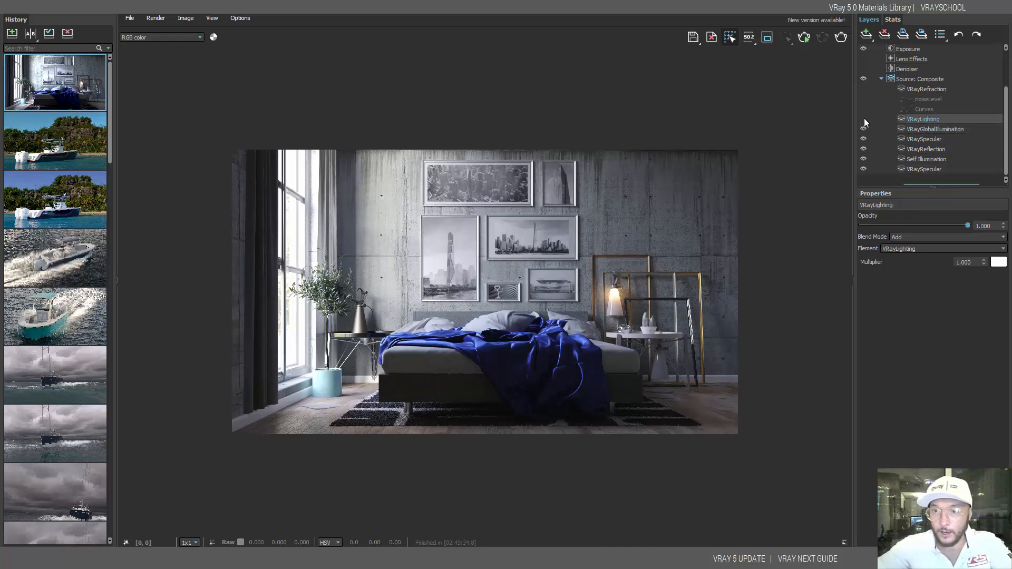
click(864, 120)
click(864, 119)
click(864, 119)
click(864, 120)
click(864, 119)
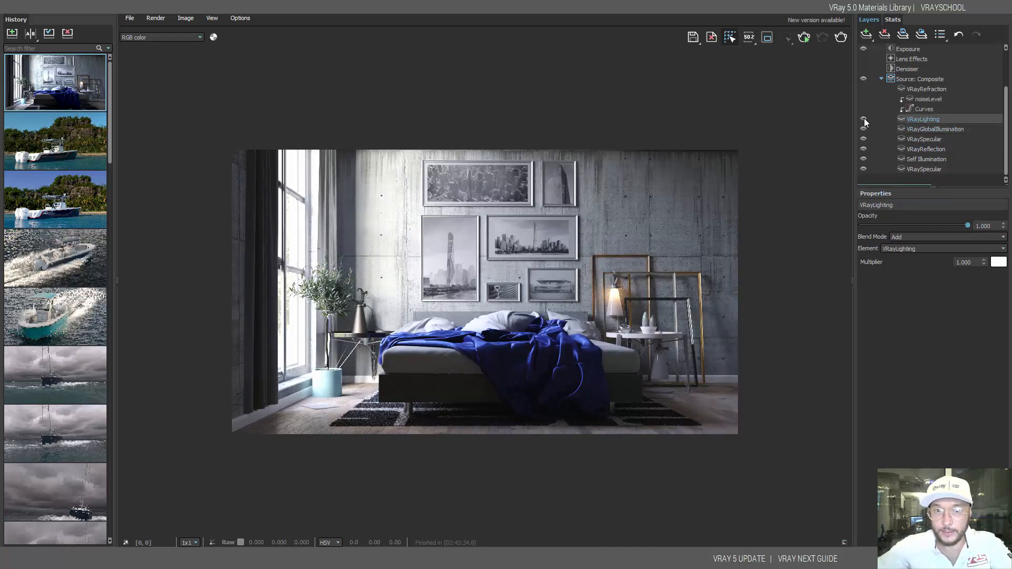
click(864, 119)
click(865, 120)
click(865, 121)
click(864, 120)
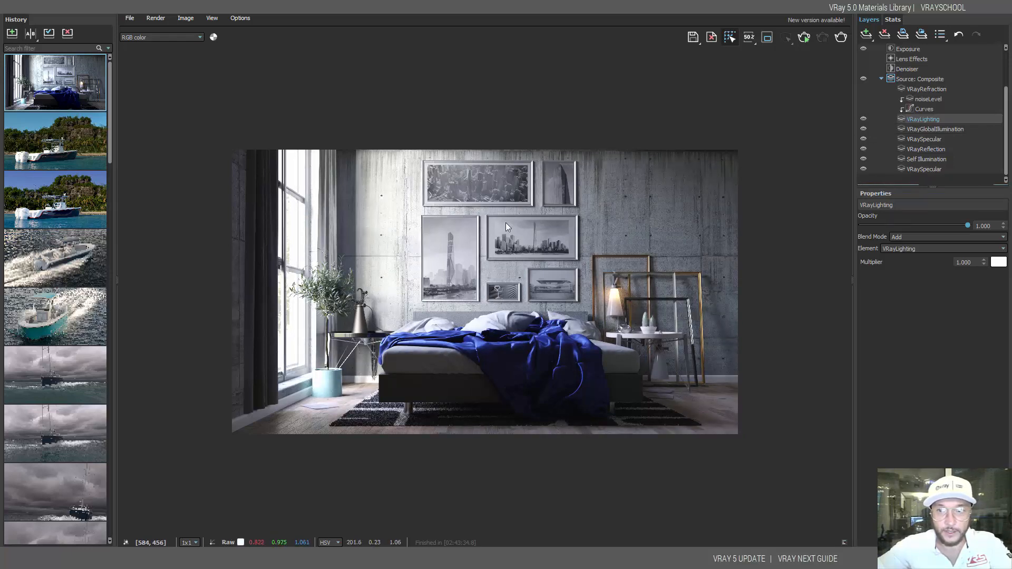
Step: Turn on the Curves layer above VRayLighting, toggling its visibility to compare the render with and without the correction
click(923, 109)
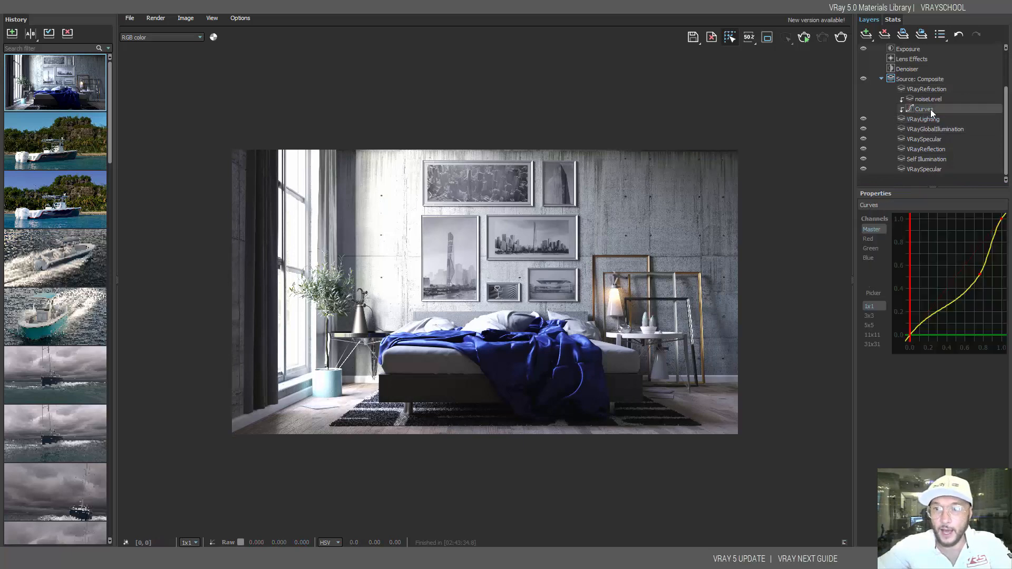
click(864, 110)
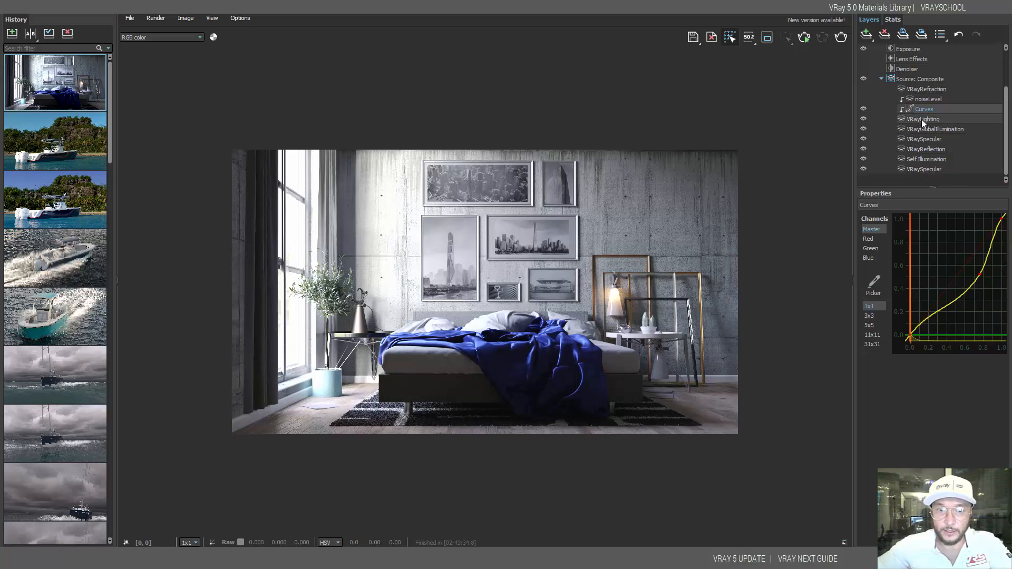
click(865, 109)
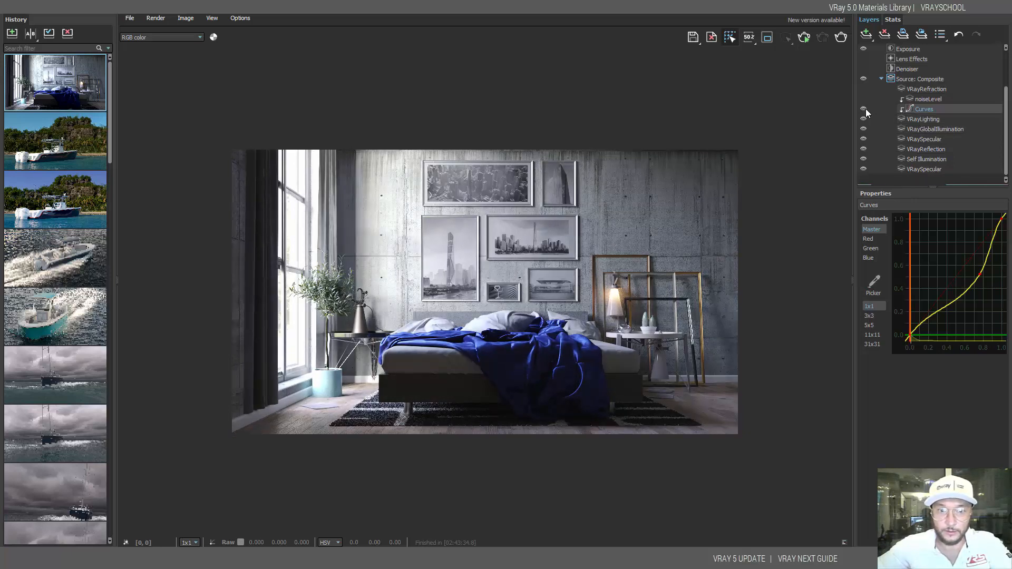
click(866, 108)
click(865, 109)
click(865, 109)
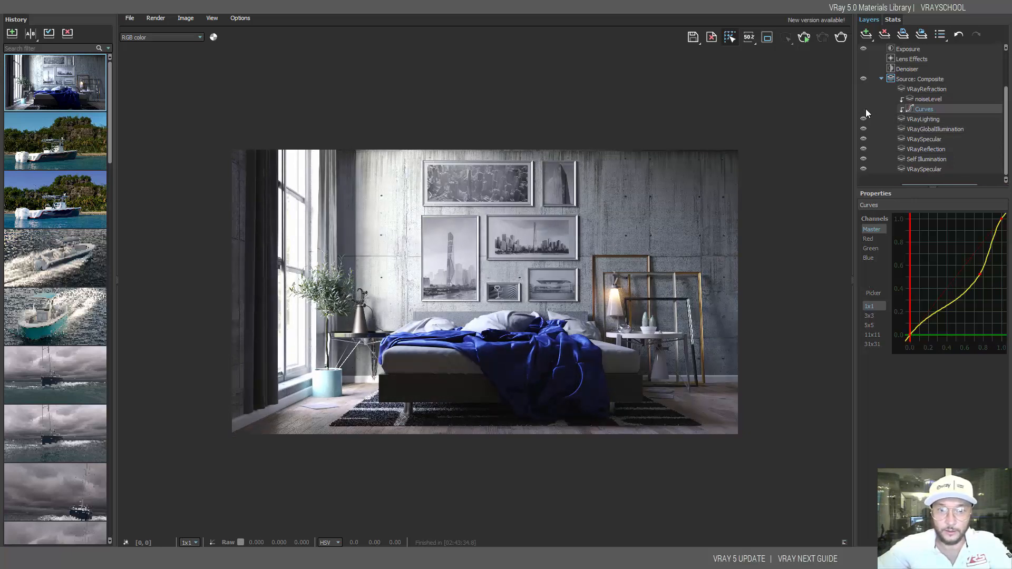
click(866, 109)
click(866, 109)
click(866, 109)
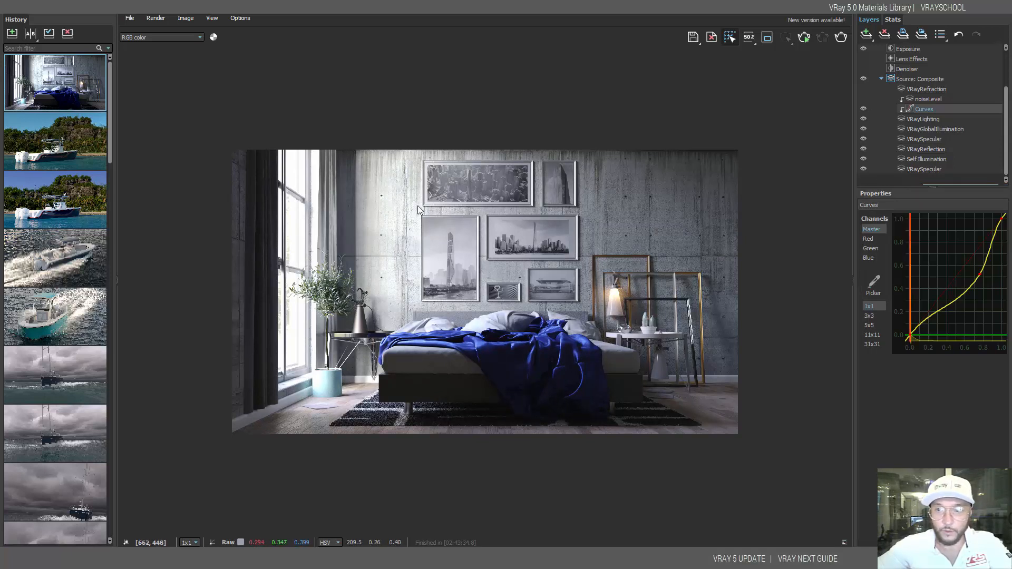
Step: Turn on the noiseLevel layer and keep noiseLevel as its render element
click(929, 99)
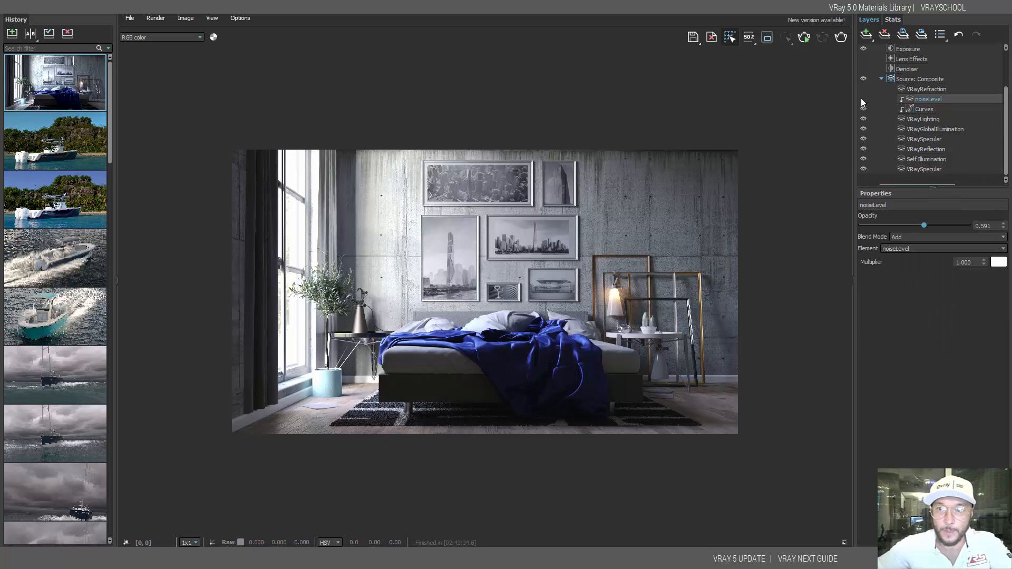
click(862, 98)
click(862, 99)
click(863, 98)
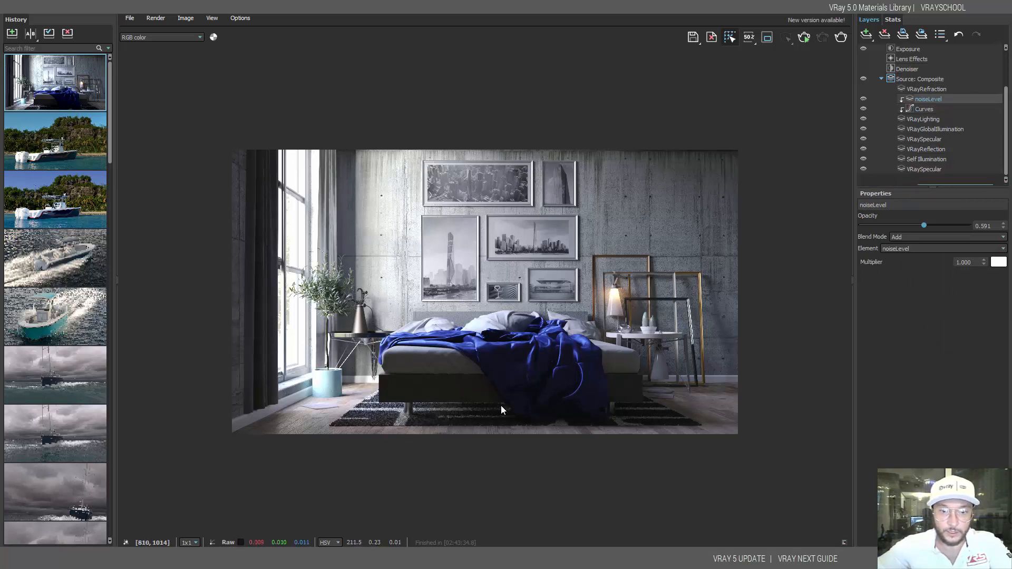
click(913, 248)
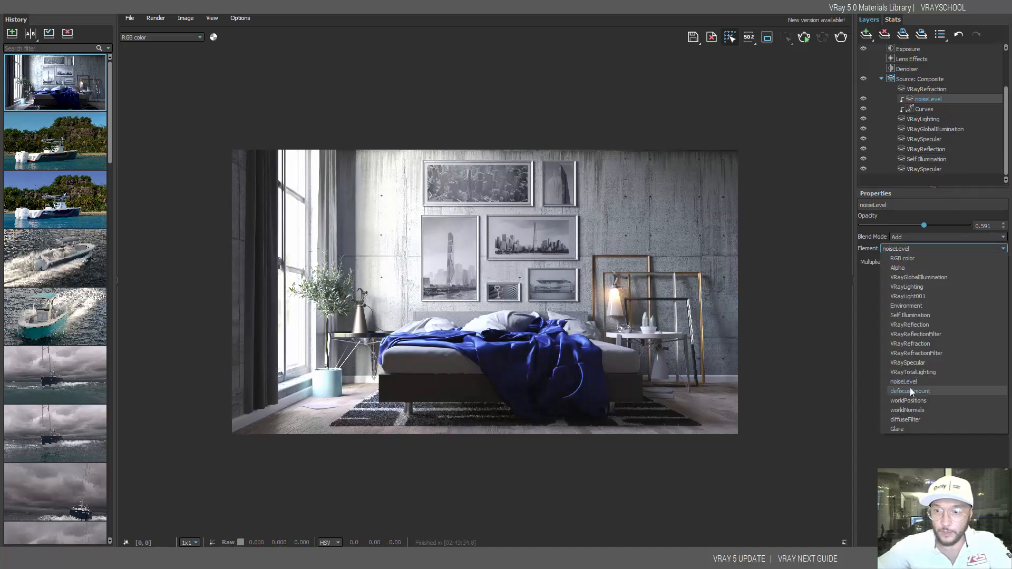
click(904, 383)
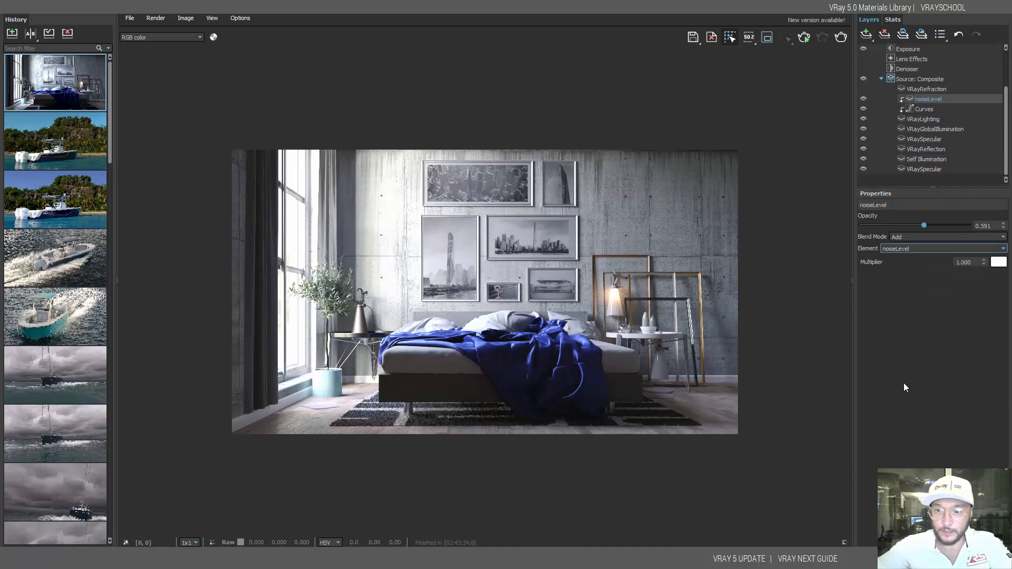
Step: Turn on the VRayRefraction layer, toggling its visibility to compare the render with and without it
click(934, 88)
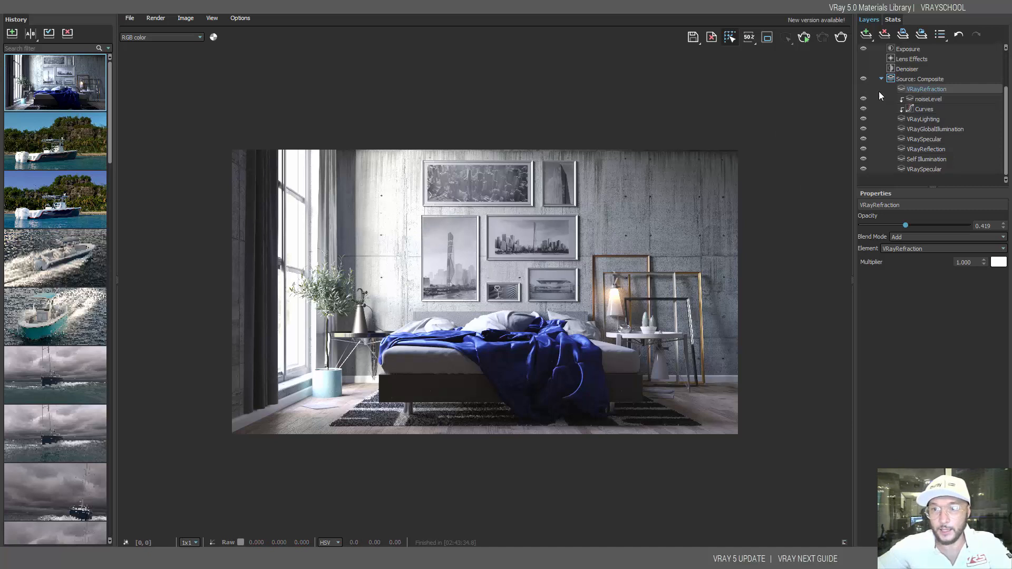
click(864, 89)
click(864, 90)
click(864, 89)
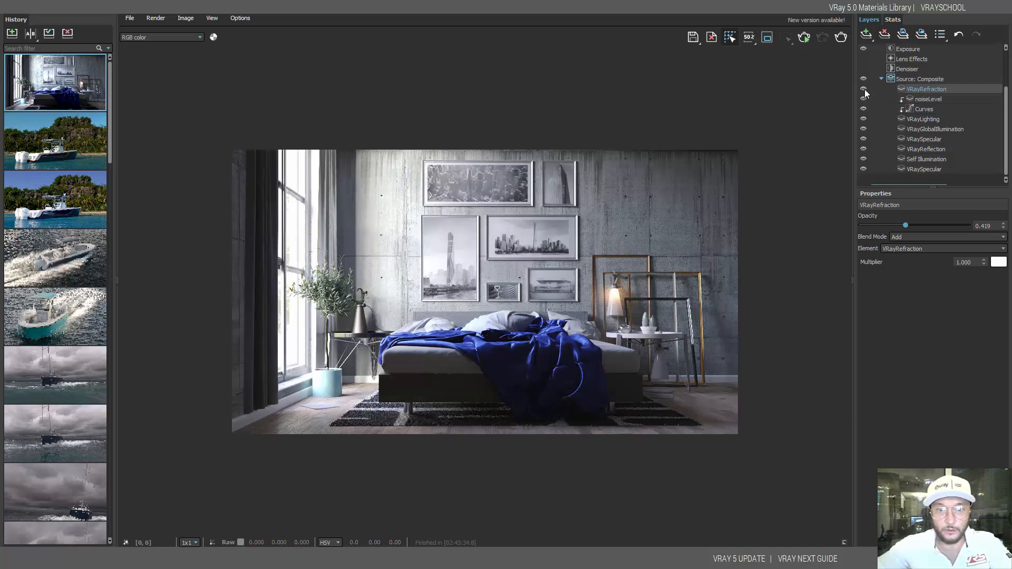
click(864, 89)
click(864, 89)
click(864, 89)
click(864, 89)
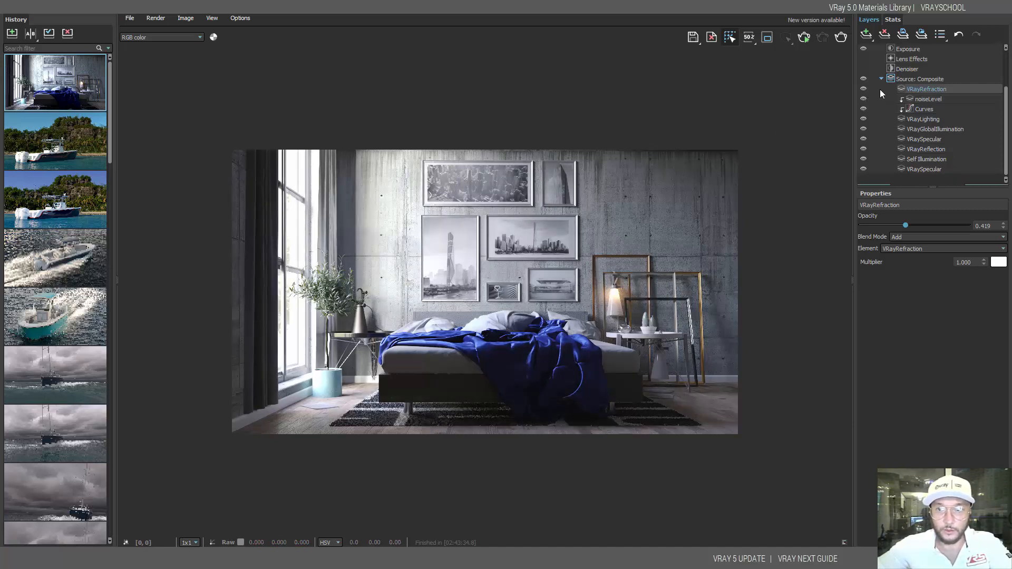
Step: Try full opacity on the VRayRefraction layer, and set its opacity to 0.325
scroll(445, 258, up, 3)
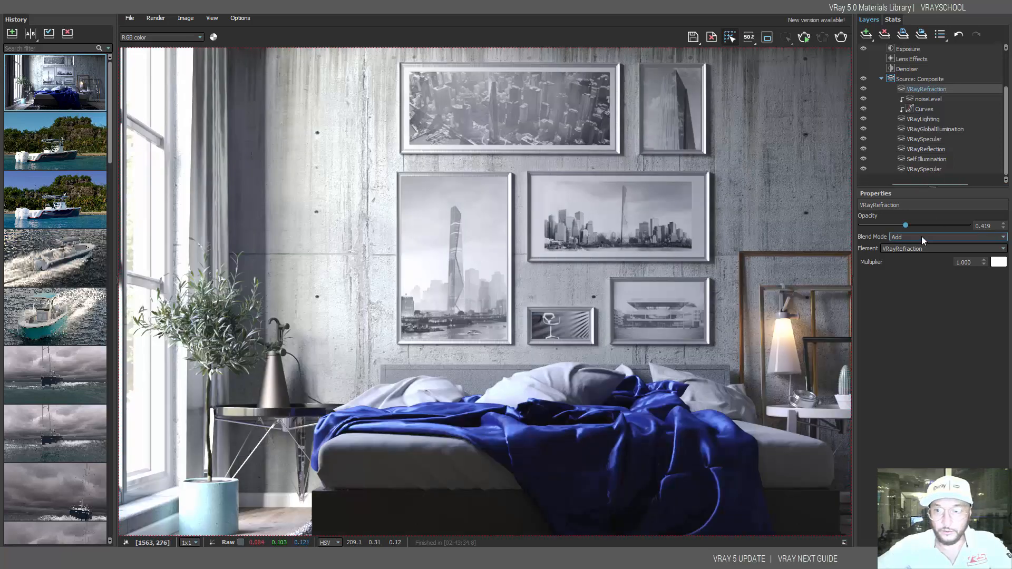
drag(906, 225, 968, 225)
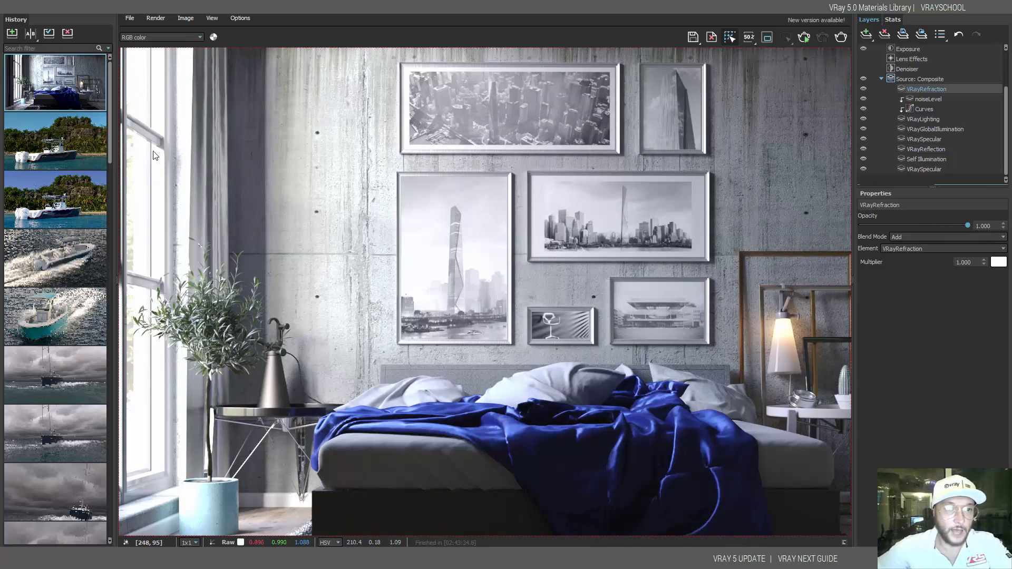
drag(970, 225, 895, 226)
mouse_move(897, 225)
mouse_down()
mouse_move(910, 229)
mouse_move(837, 226)
mouse_move(896, 225)
mouse_up()
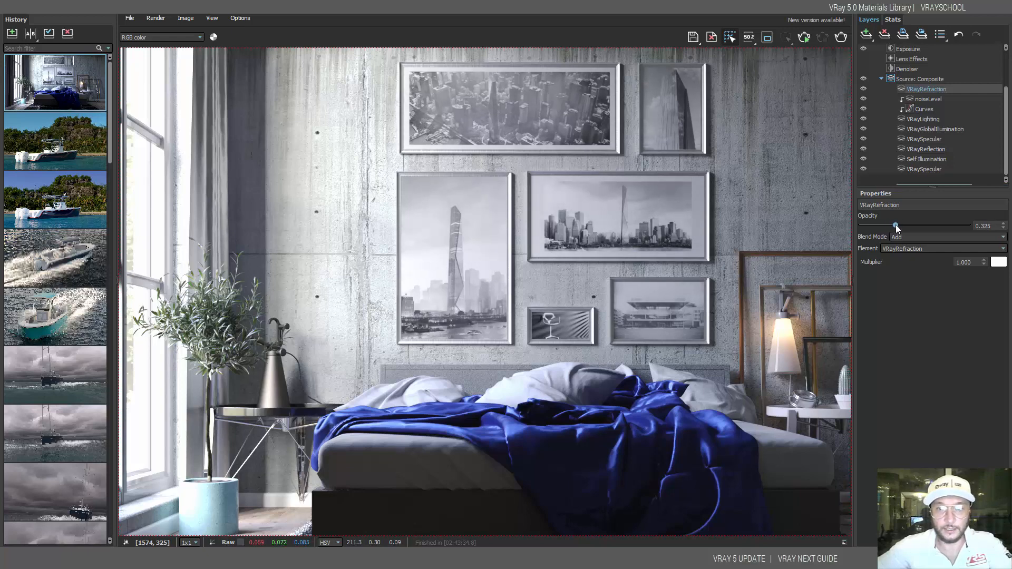
scroll(587, 194, down, 1)
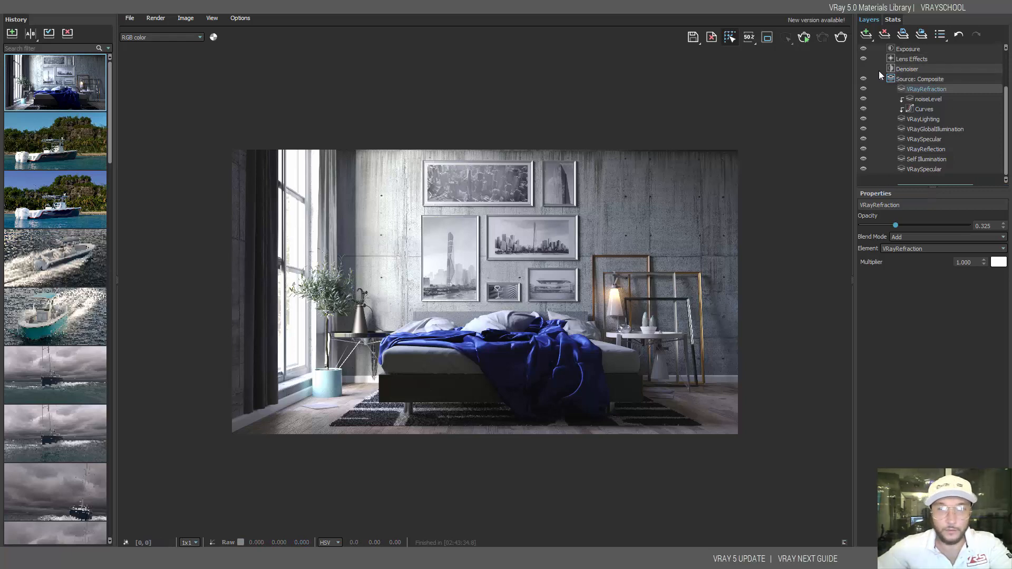
Step: Turn on the Denoiser layer, compare the render with and without it, and examine the denoised bed and side table up close
click(862, 69)
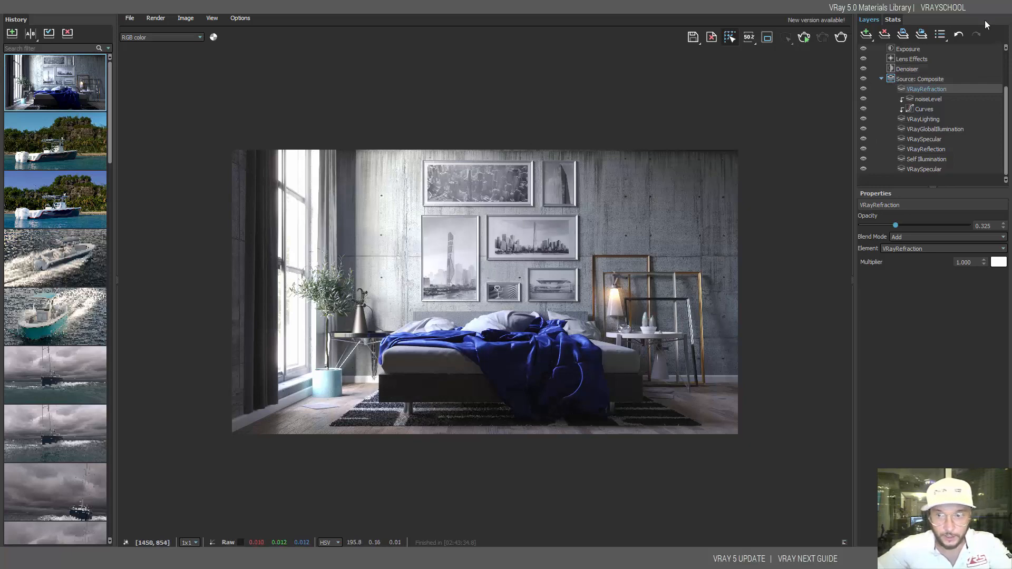
click(865, 68)
click(867, 66)
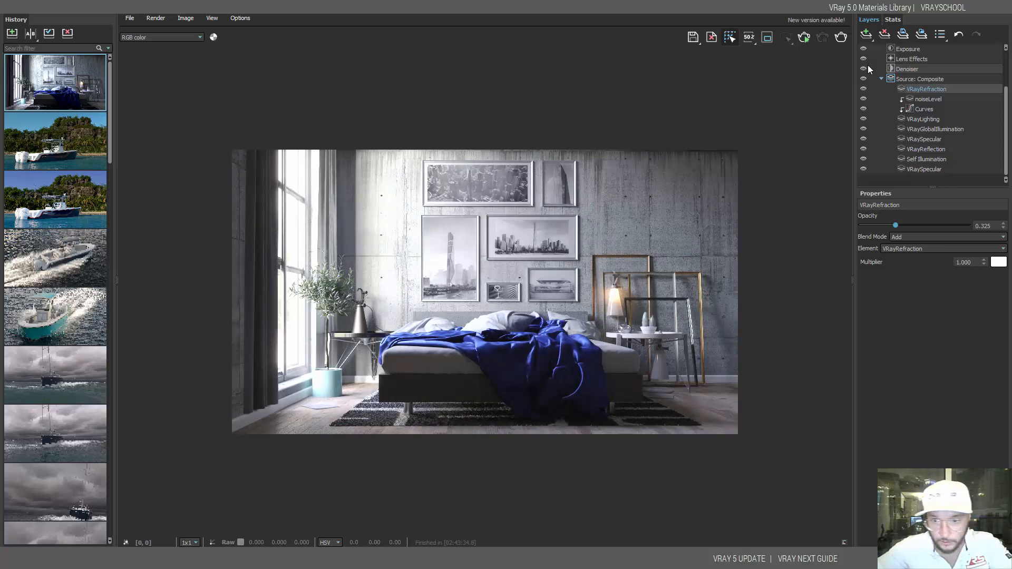
click(869, 66)
click(868, 65)
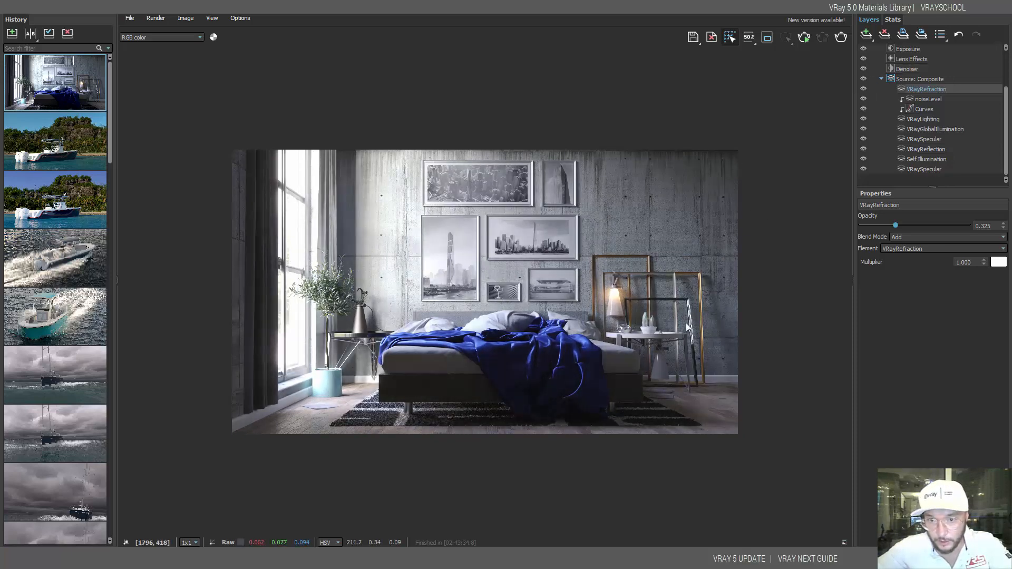
scroll(691, 400, up, 2)
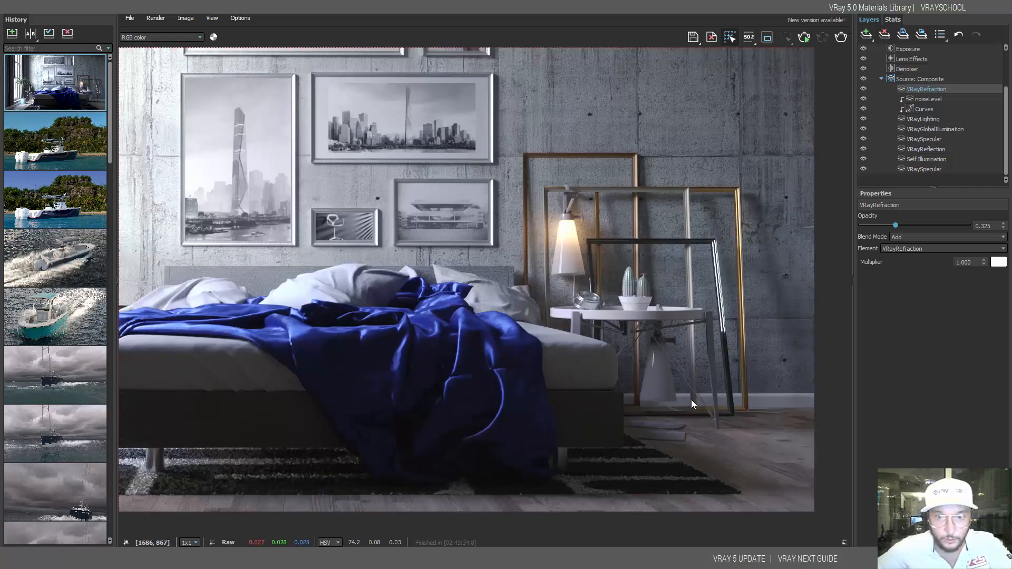
scroll(691, 400, down, 2)
click(923, 68)
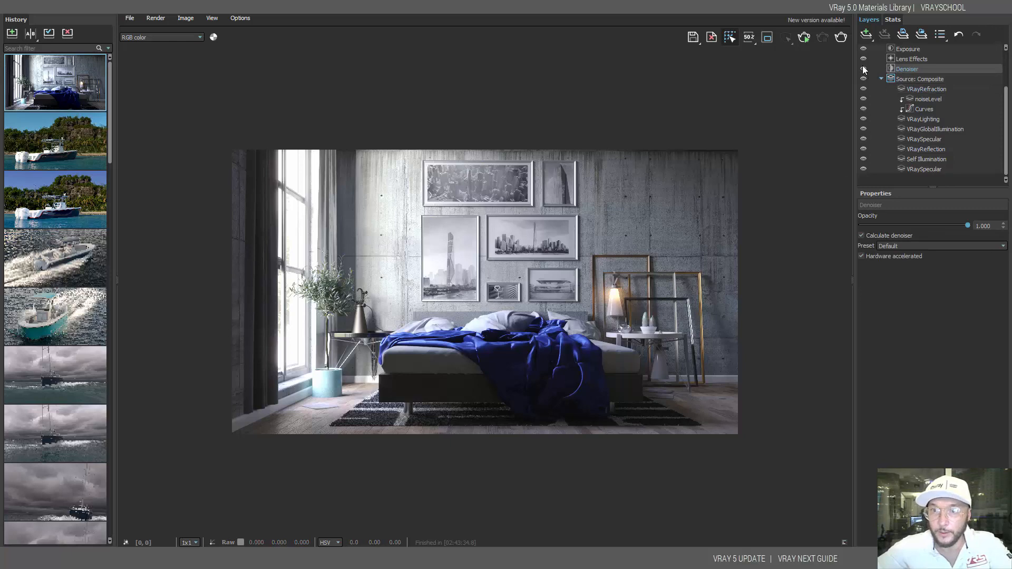
scroll(565, 347, up, 2)
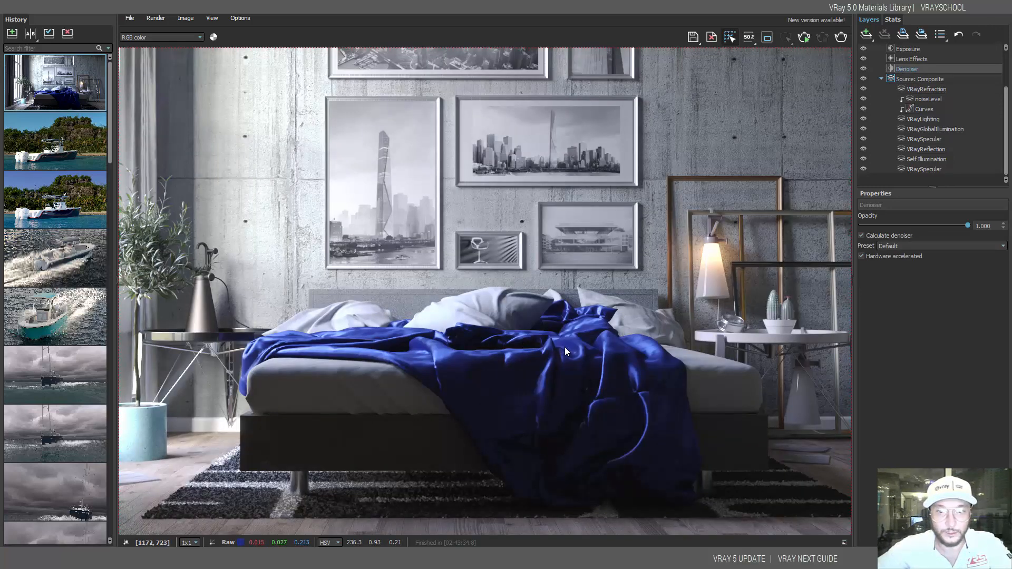